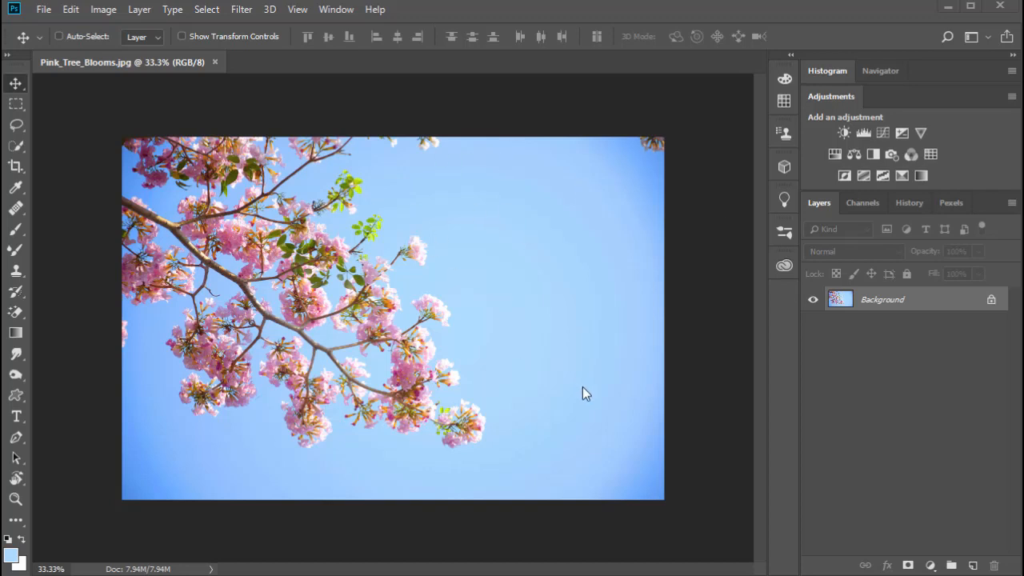
# Examine the branches and blossoms against the sky up close to judge how intricate the edges are
pyautogui.keyDown('ctrl'); pyautogui.click(266, 309); pyautogui.keyUp('ctrl')
pyautogui.keyDown('ctrl'); pyautogui.click(266, 310); pyautogui.keyUp('ctrl')
pyautogui.keyDown('ctrl'); pyautogui.click(266, 310); pyautogui.keyUp('ctrl')
pyautogui.keyDown('ctrl'); pyautogui.click(266, 309); pyautogui.keyUp('ctrl')
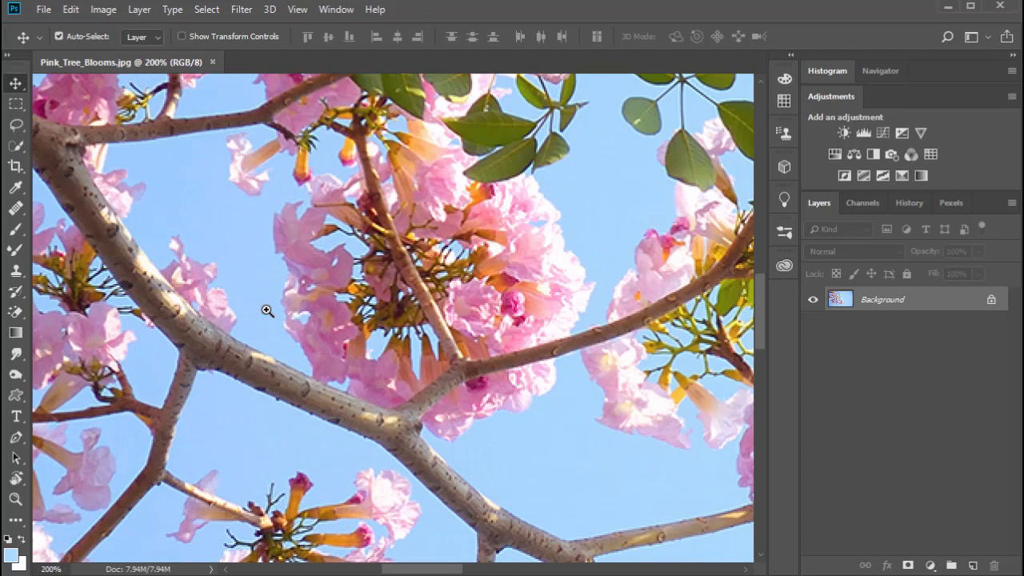
pyautogui.moveTo(273, 225); pyautogui.dragTo(539, 324)
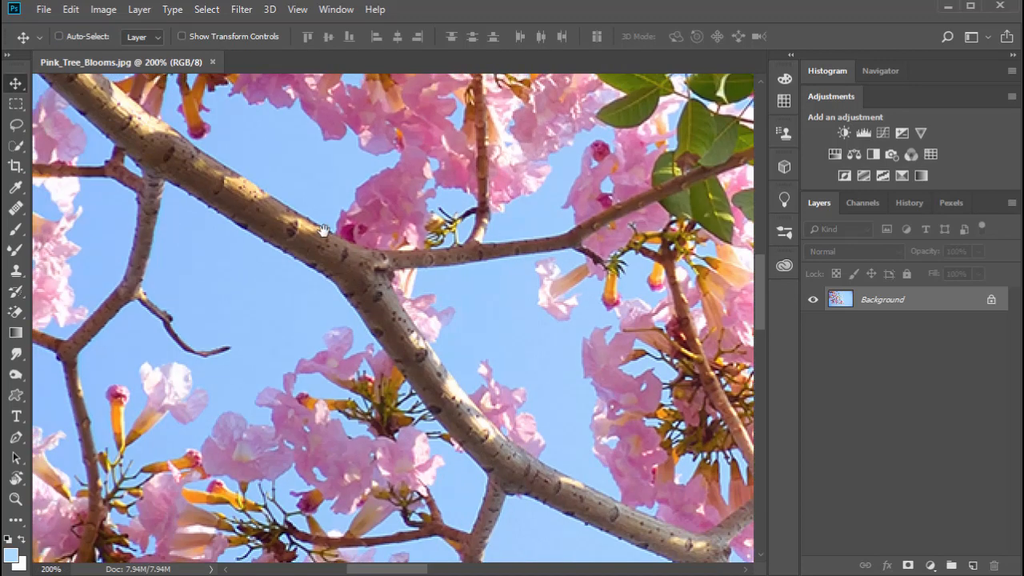
pyautogui.moveTo(323, 231); pyautogui.dragTo(538, 378)
pyautogui.moveTo(260, 274); pyautogui.dragTo(379, 220)
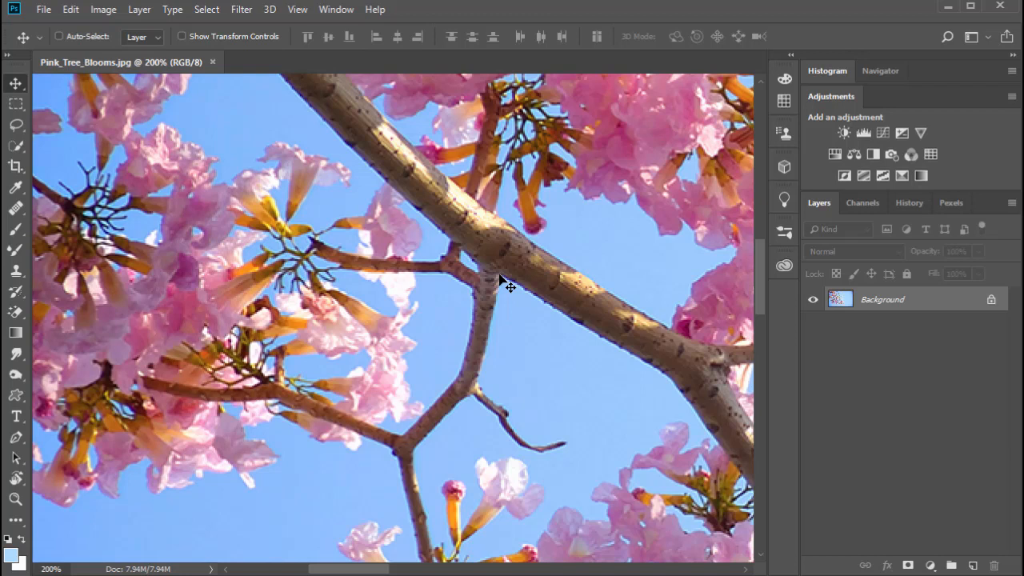
pyautogui.hotkey('ctrl', '0')
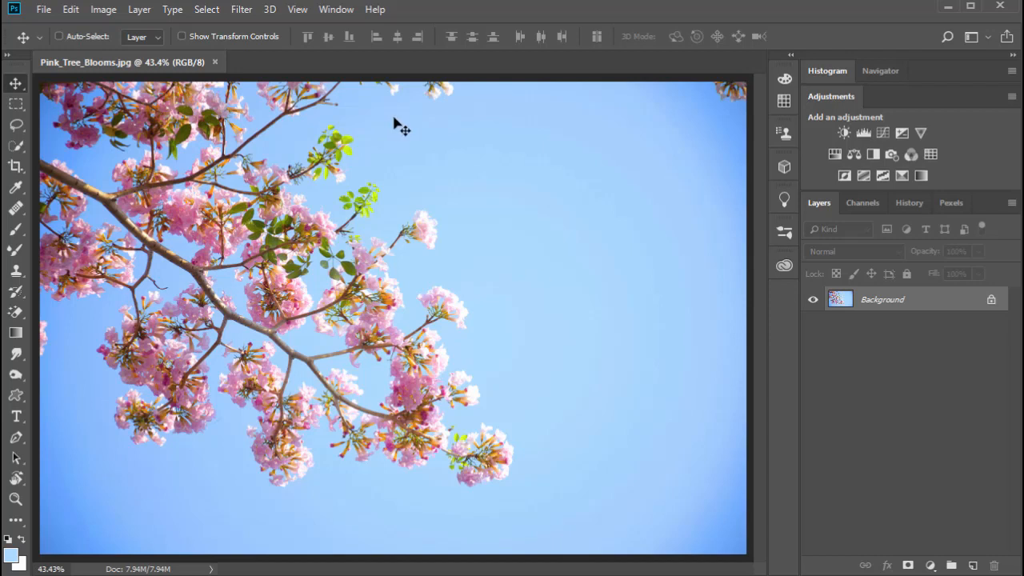
# Start a Color Range selection using Sampled Colors and sample the dark green leaves among the blossoms
pyautogui.click(211, 12)
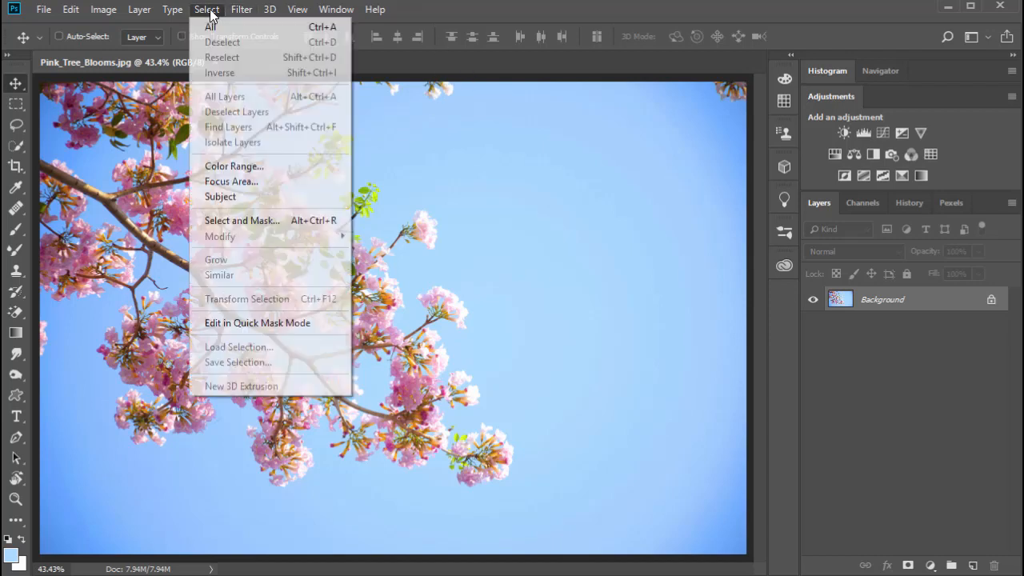
pyautogui.click(224, 172)
pyautogui.moveTo(797, 185); pyautogui.dragTo(699, 106)
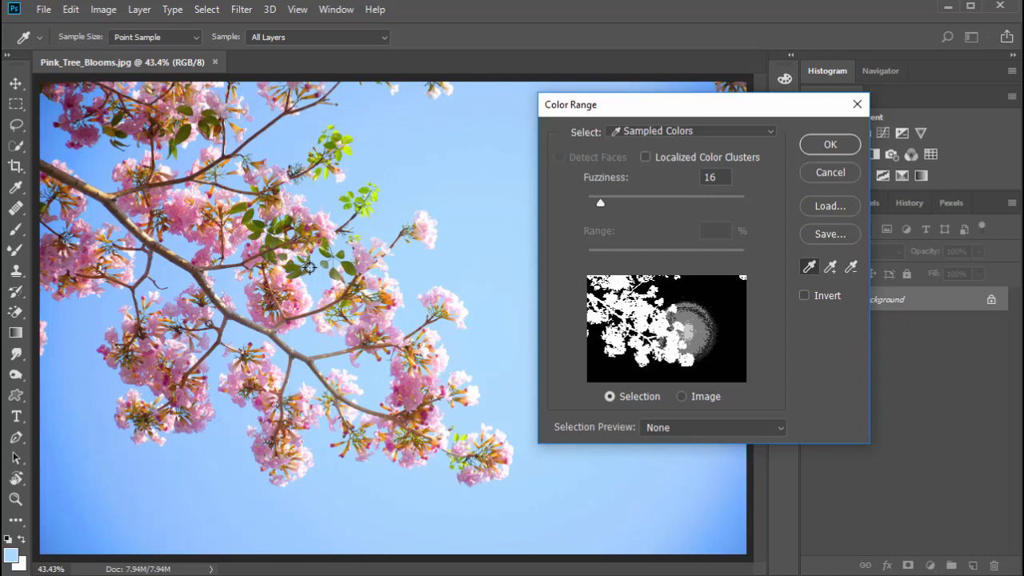
pyautogui.click(258, 227)
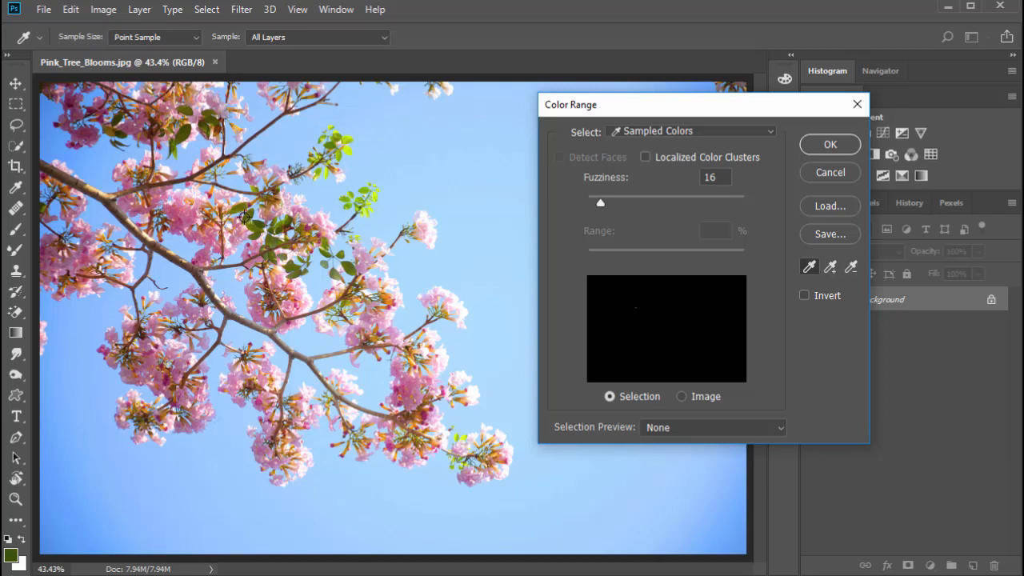
pyautogui.click(242, 219)
# Sample single blossom tones one after another, from the pale outer flower to the darker pink upper cluster
pyautogui.click(427, 230)
pyautogui.click(430, 227)
pyautogui.click(195, 213)
pyautogui.click(175, 222)
pyautogui.click(176, 225)
pyautogui.click(175, 227)
pyautogui.click(175, 228)
pyautogui.click(172, 217)
pyautogui.click(184, 216)
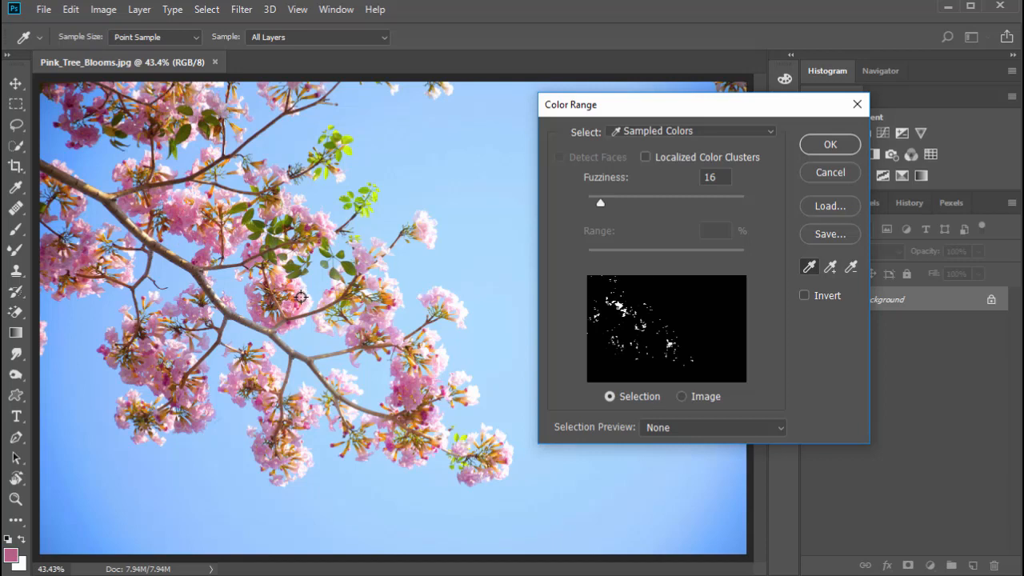
# Add the orange flower parts and white petal highlights to the Color Range sample
pyautogui.click(302, 296)
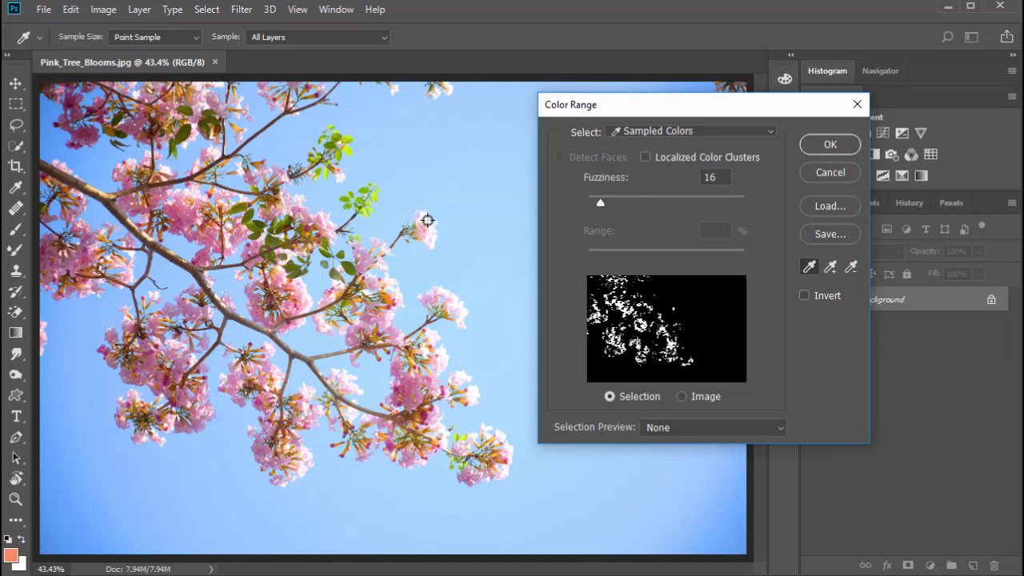
pyautogui.click(427, 225)
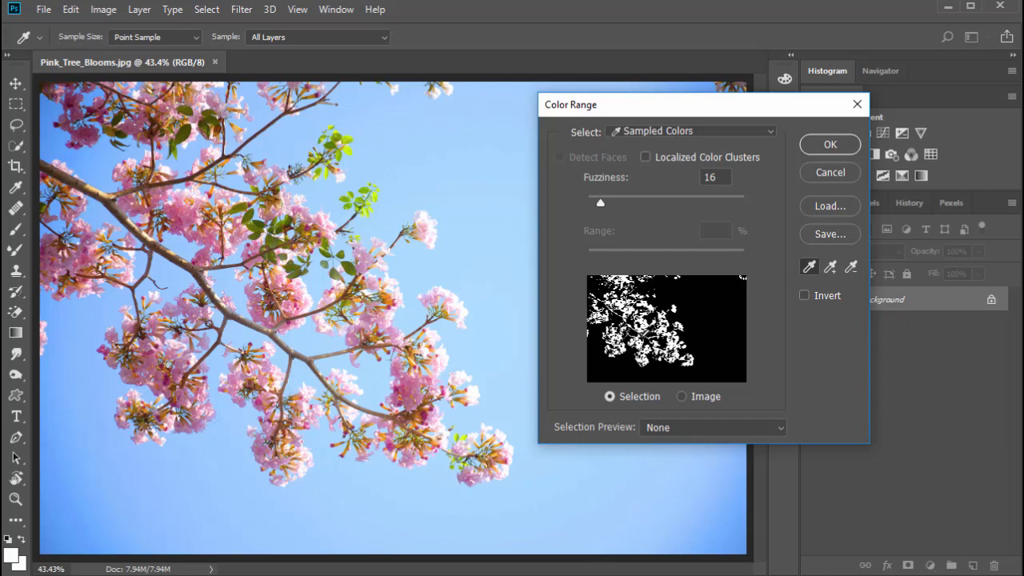
pyautogui.scroll(5, 346, 301)
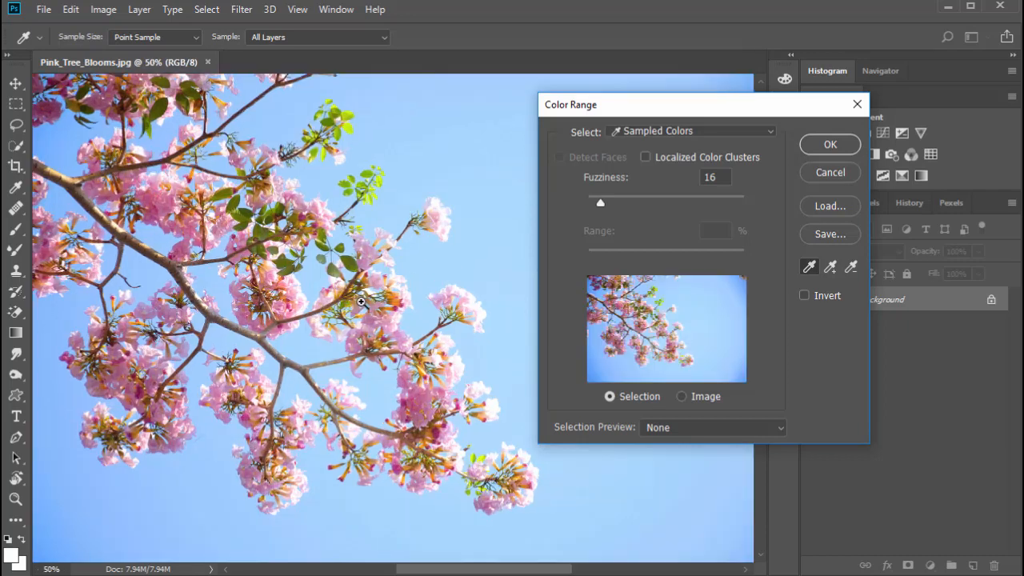
pyautogui.scroll(1, 361, 301)
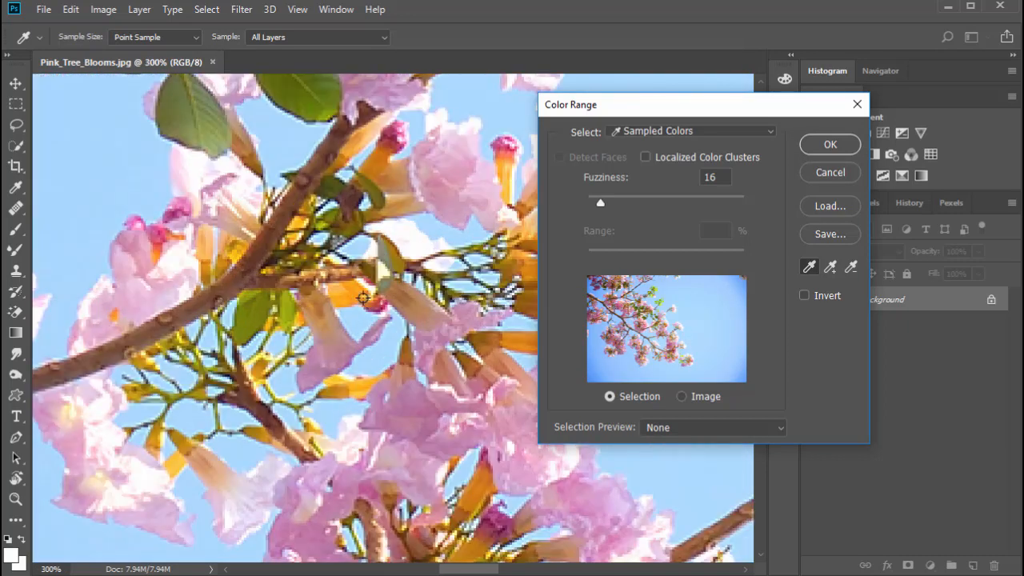
pyautogui.click(362, 302)
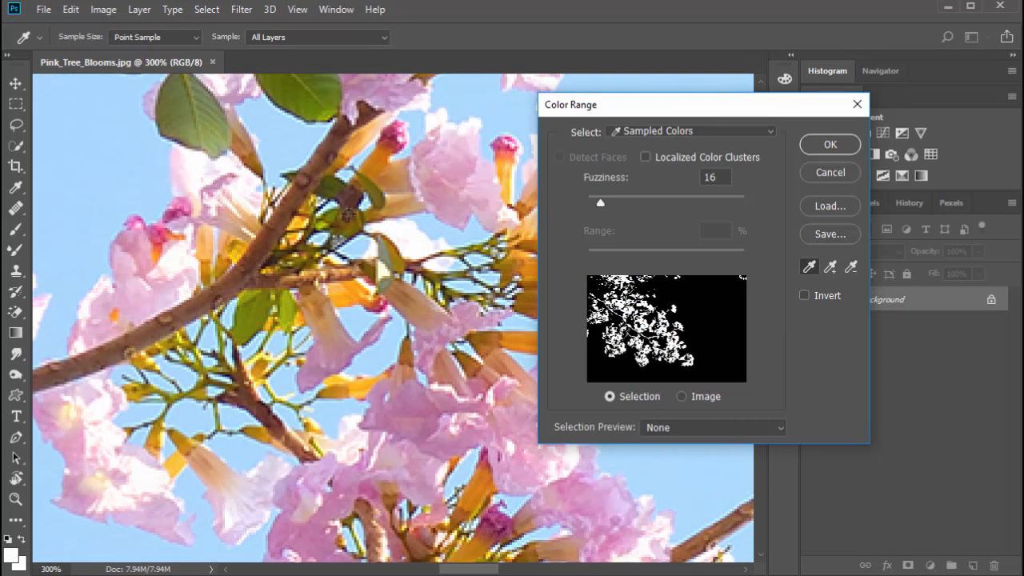
# Try sampling the shaded branch, the pink petals and the branch's edge as the selected color range
pyautogui.moveTo(350, 205); pyautogui.dragTo(318, 240)
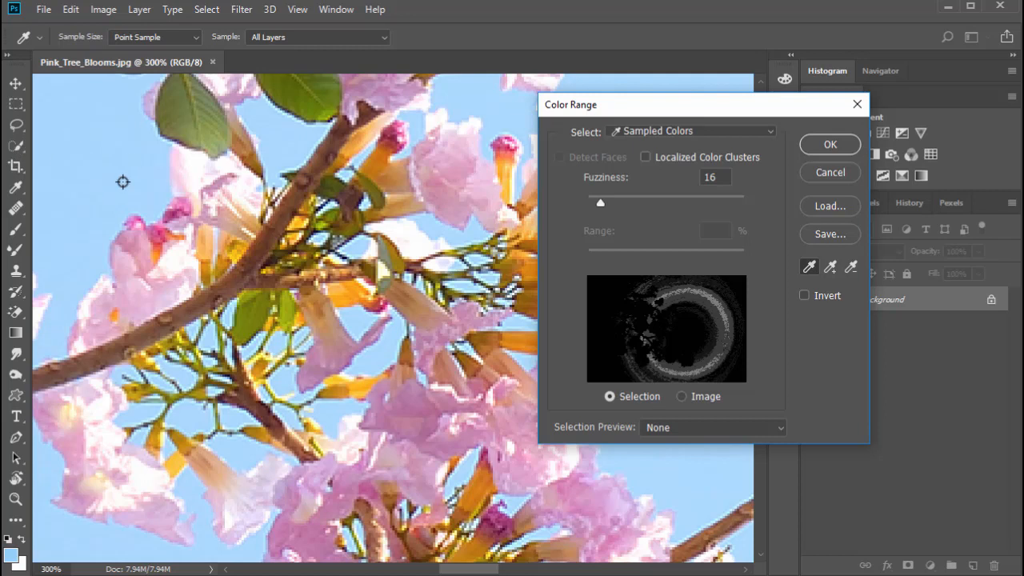
pyautogui.moveTo(184, 240); pyautogui.dragTo(114, 330)
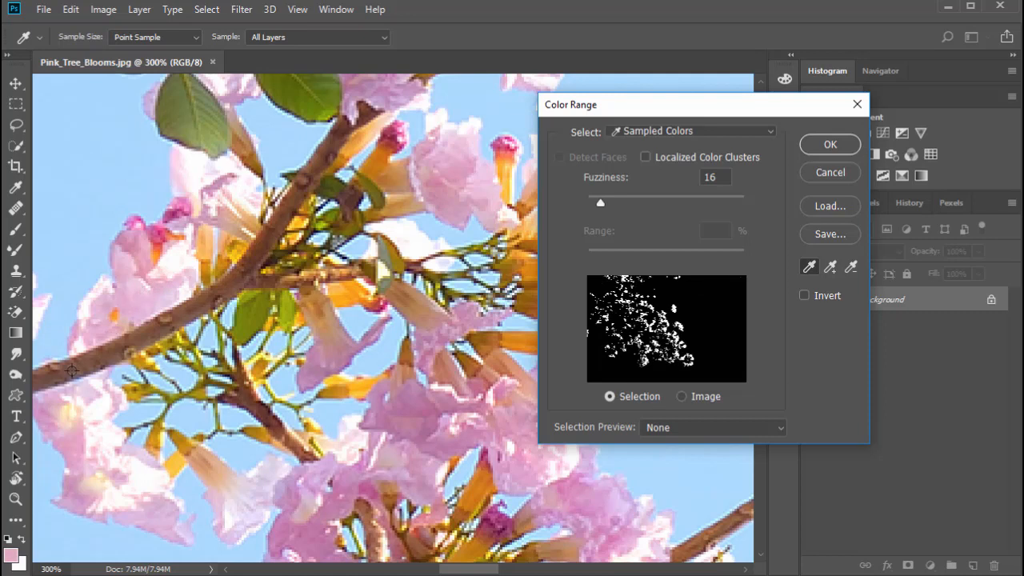
pyautogui.moveTo(76, 380); pyautogui.dragTo(75, 381)
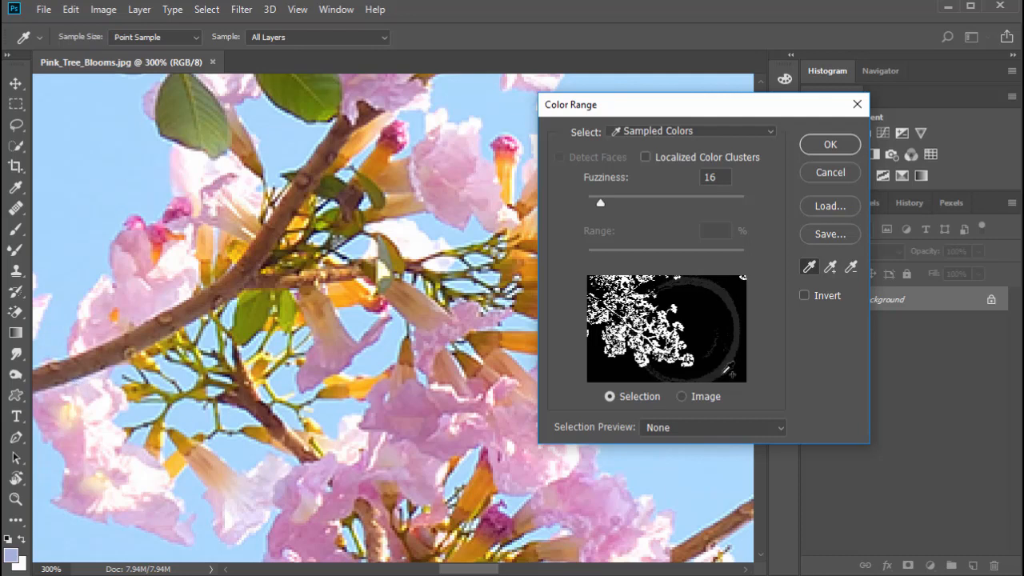
# Restart the color sample from a pink petal and add the bud, orange tube and surrounding blossom tones
pyautogui.click(164, 286)
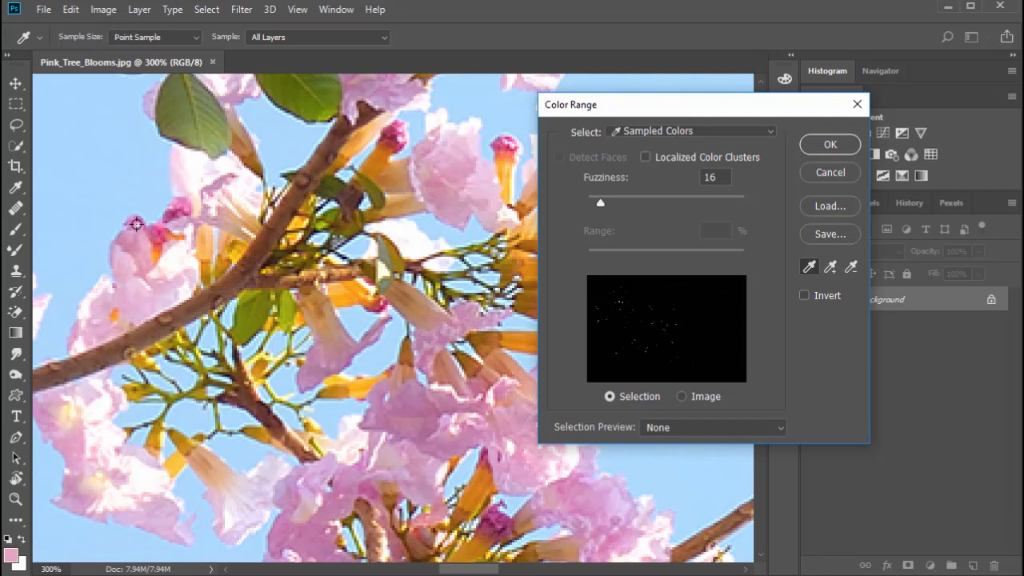
pyautogui.moveTo(136, 225); pyautogui.dragTo(159, 244)
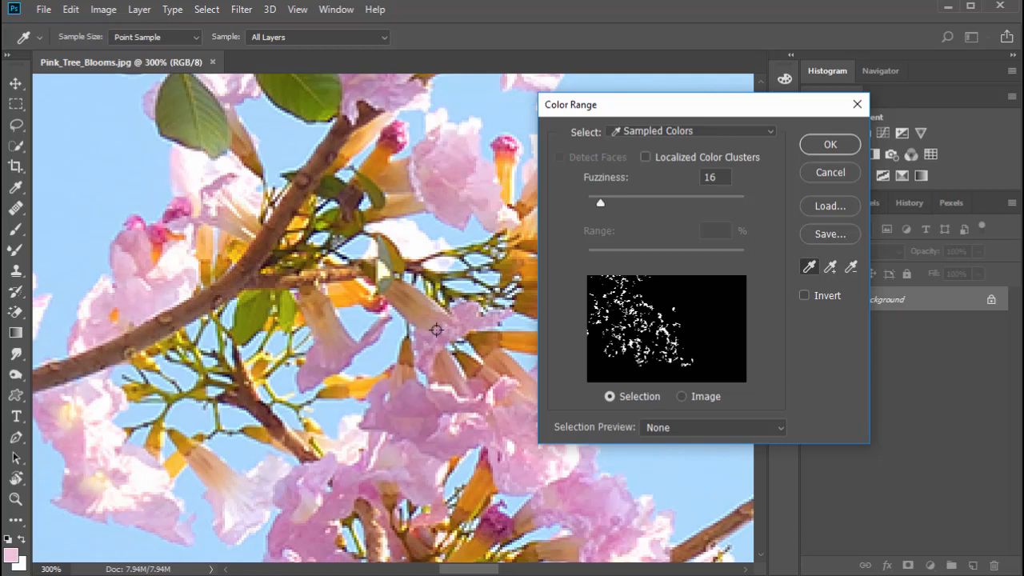
pyautogui.click(345, 391)
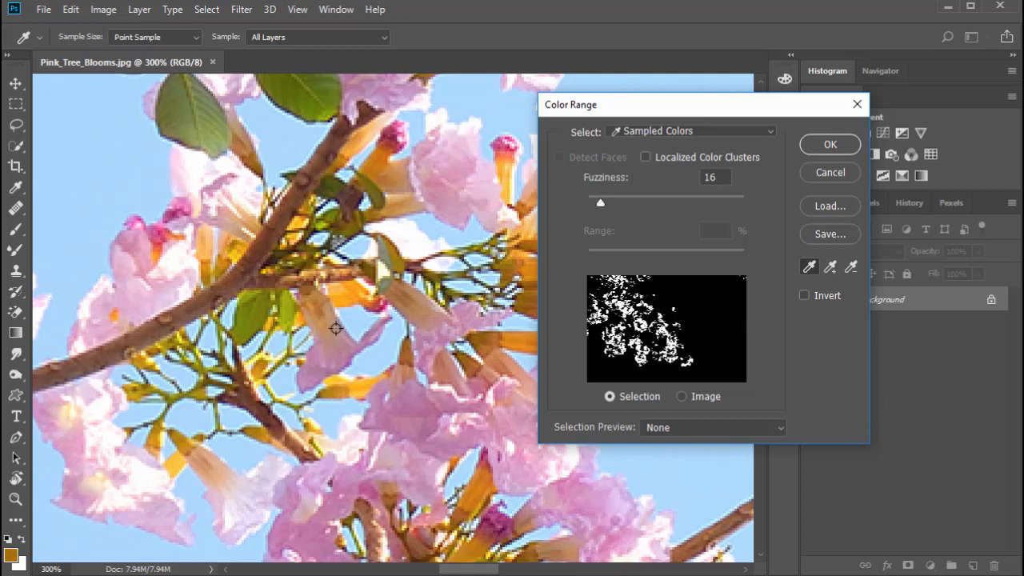
pyautogui.click(333, 354)
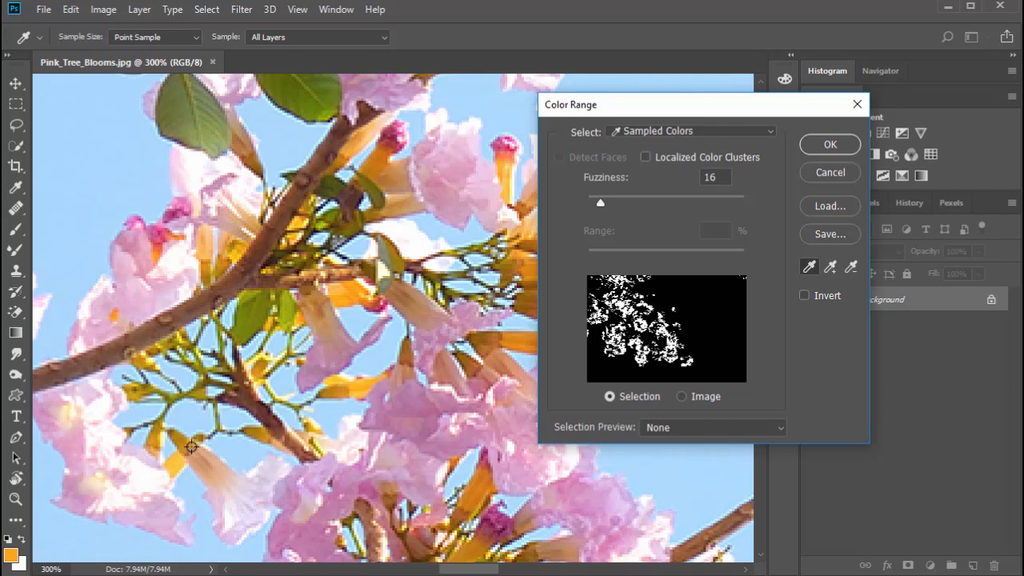
pyautogui.click(214, 472)
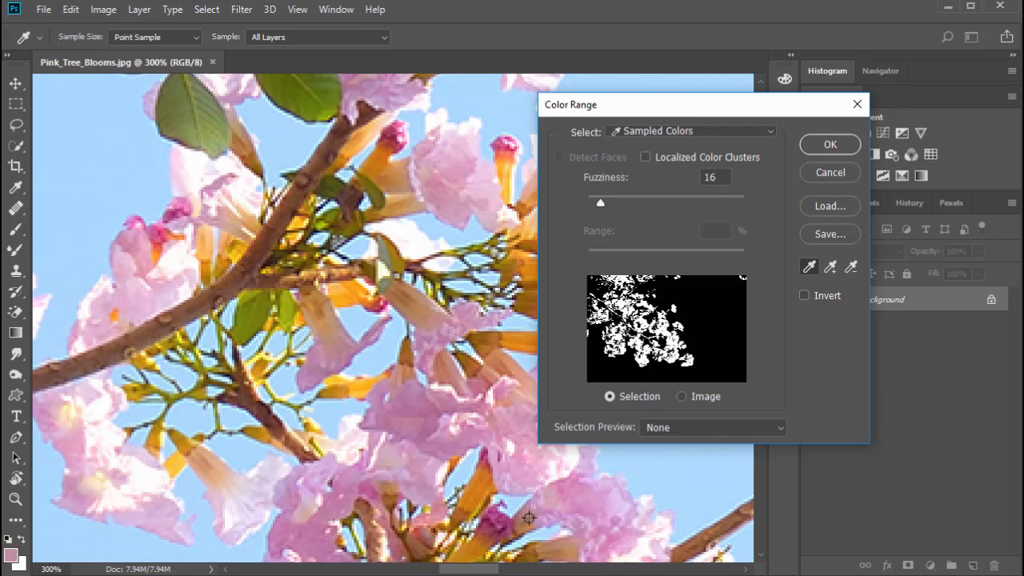
pyautogui.click(500, 540)
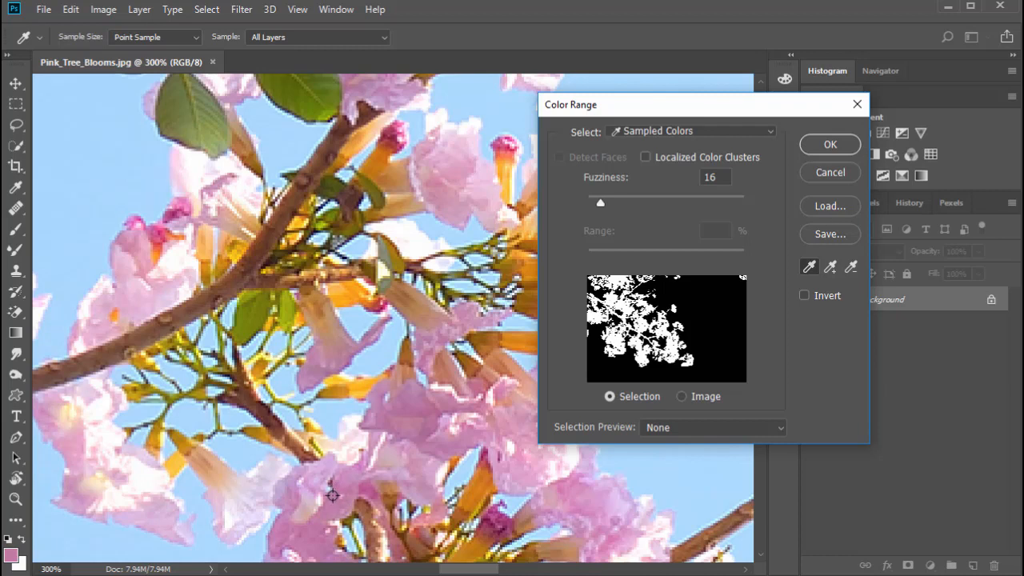
# Add the petals, orange tubes and reddish-brown branch of the neighbouring blossom cluster to the sampled colors
pyautogui.moveTo(248, 298); pyautogui.dragTo(576, 364)
pyautogui.moveTo(299, 355); pyautogui.dragTo(431, 318)
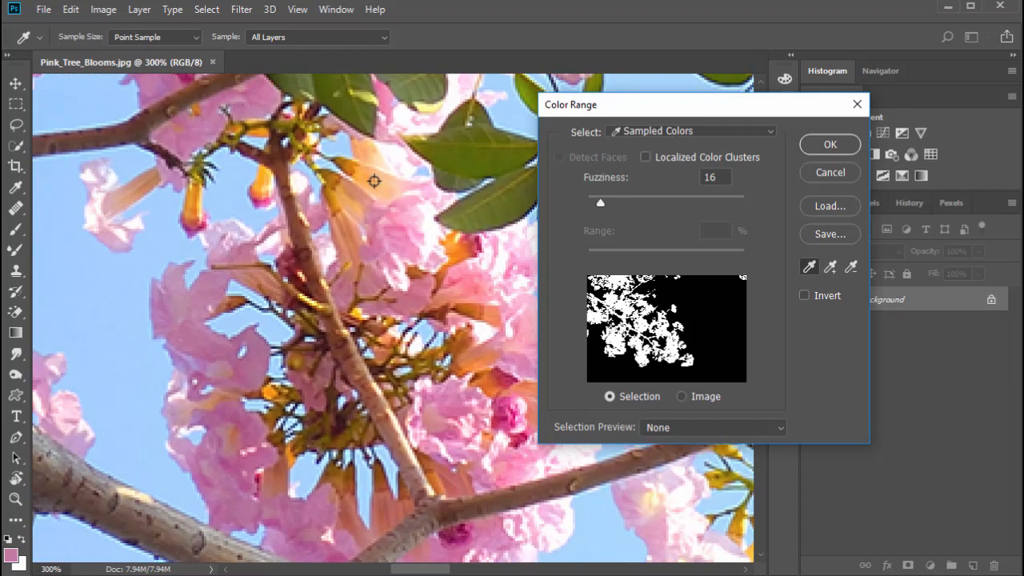
pyautogui.click(383, 224)
pyautogui.click(345, 229)
pyautogui.click(349, 293)
pyautogui.moveTo(291, 200); pyautogui.dragTo(402, 448)
pyautogui.moveTo(232, 450); pyautogui.dragTo(318, 525)
# Add the thick branch's highlights and shadows and the dark twigs beside it to the sampled colors
pyautogui.moveTo(204, 390); pyautogui.dragTo(413, 284)
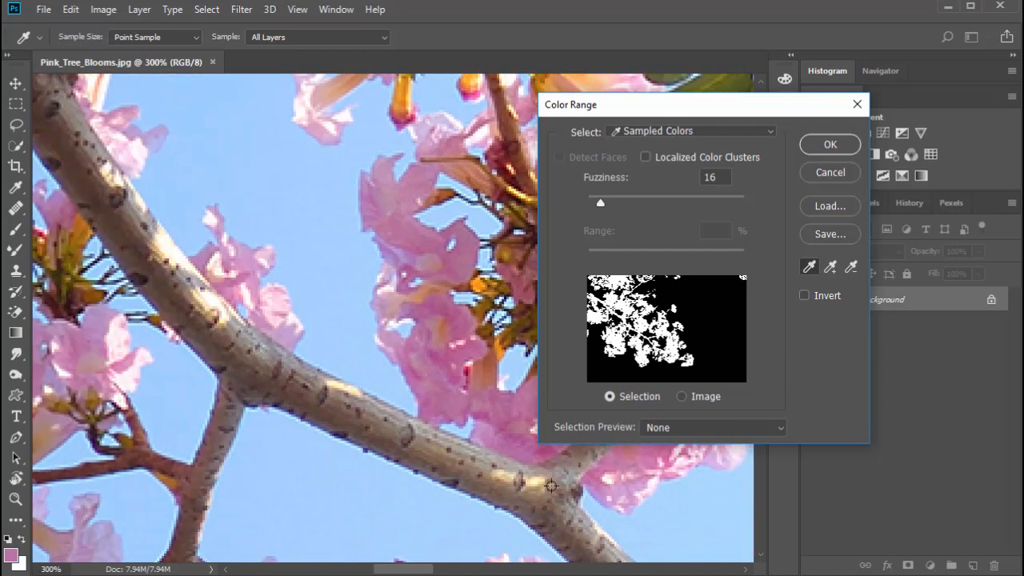
pyautogui.moveTo(551, 486); pyautogui.dragTo(289, 381)
pyautogui.moveTo(217, 329); pyautogui.dragTo(91, 165)
pyautogui.moveTo(112, 233); pyautogui.dragTo(96, 306)
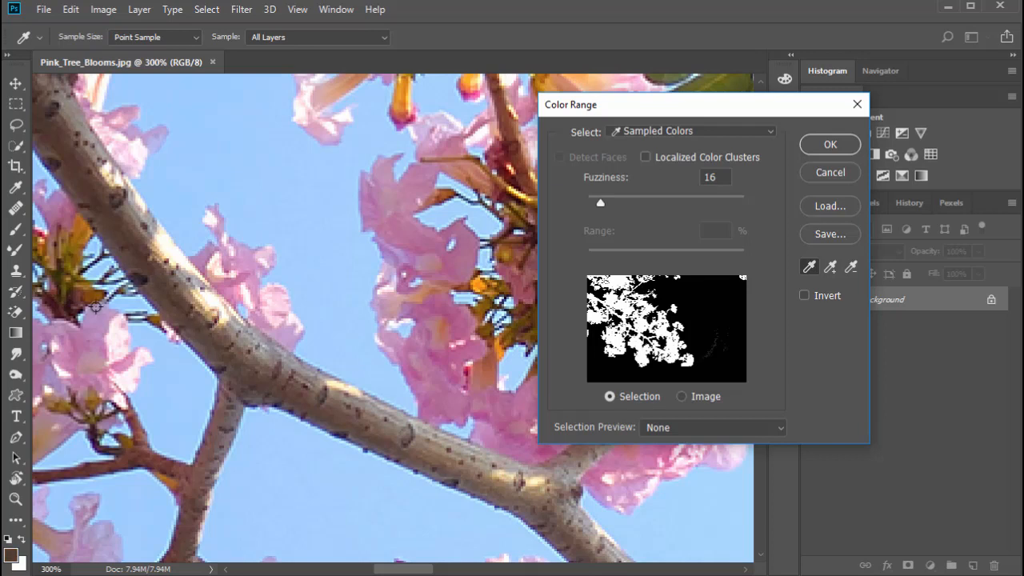
pyautogui.moveTo(74, 240); pyautogui.dragTo(104, 422)
pyautogui.moveTo(138, 460); pyautogui.dragTo(178, 483)
# Add the petal and flower-base tones of the blossom cluster below the thick branch to the sampled colors
pyautogui.moveTo(210, 436); pyautogui.dragTo(599, 433)
pyautogui.moveTo(294, 453); pyautogui.dragTo(375, 407)
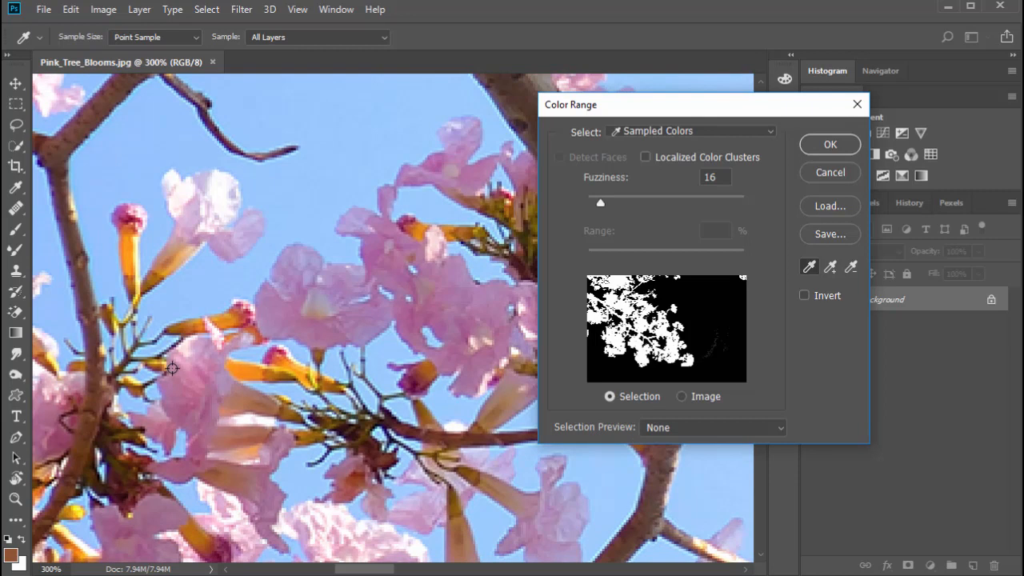
pyautogui.moveTo(195, 364); pyautogui.dragTo(194, 463)
pyautogui.click(425, 509)
pyautogui.click(330, 528)
pyautogui.click(356, 541)
pyautogui.click(379, 549)
# Add the brown side branch and the shaded pink blossoms near the photo's left edge to the sampled colors
pyautogui.moveTo(248, 396); pyautogui.dragTo(576, 508)
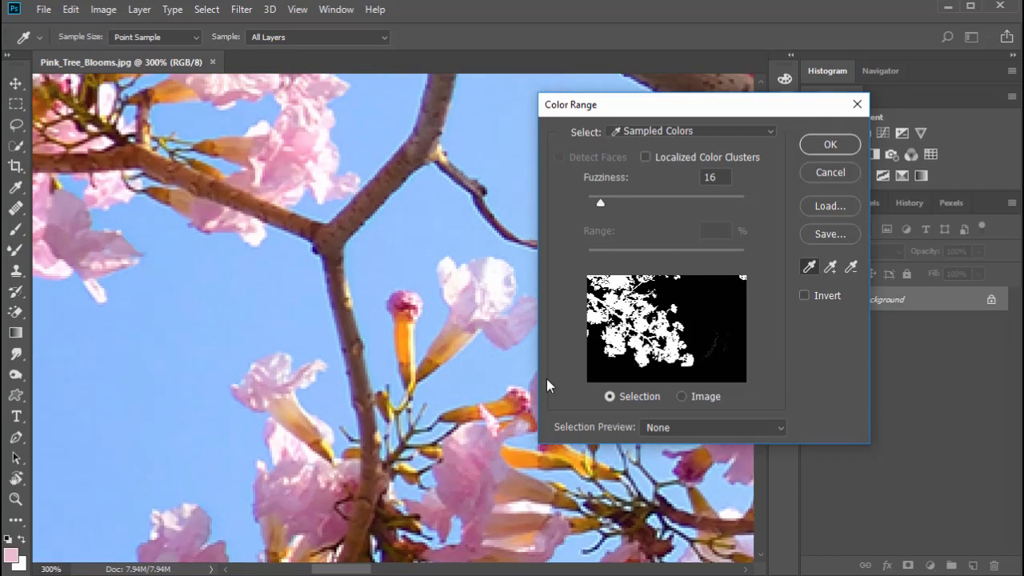
pyautogui.click(151, 164)
pyautogui.moveTo(225, 237); pyautogui.dragTo(318, 342)
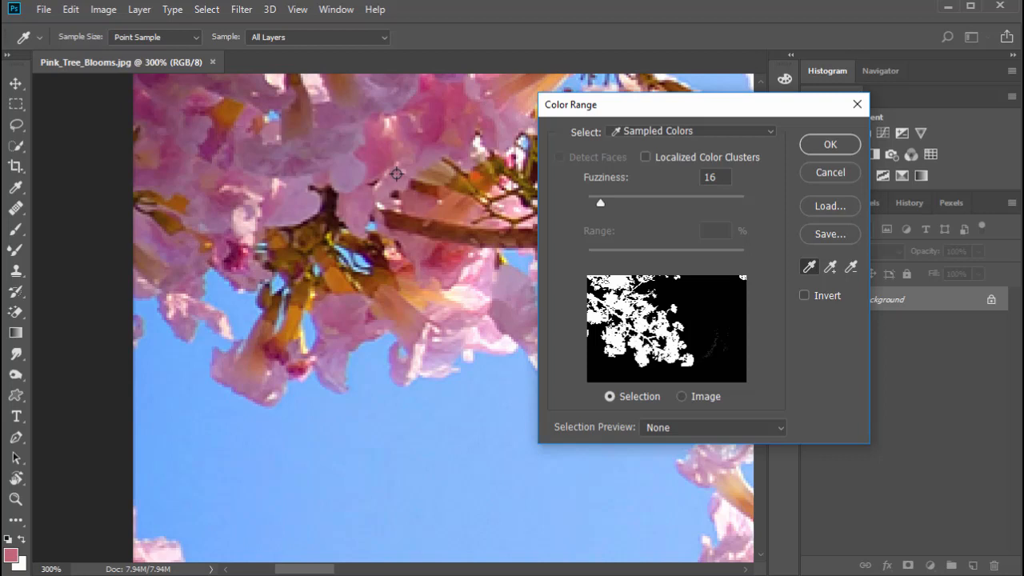
pyautogui.moveTo(380, 193); pyautogui.dragTo(372, 136)
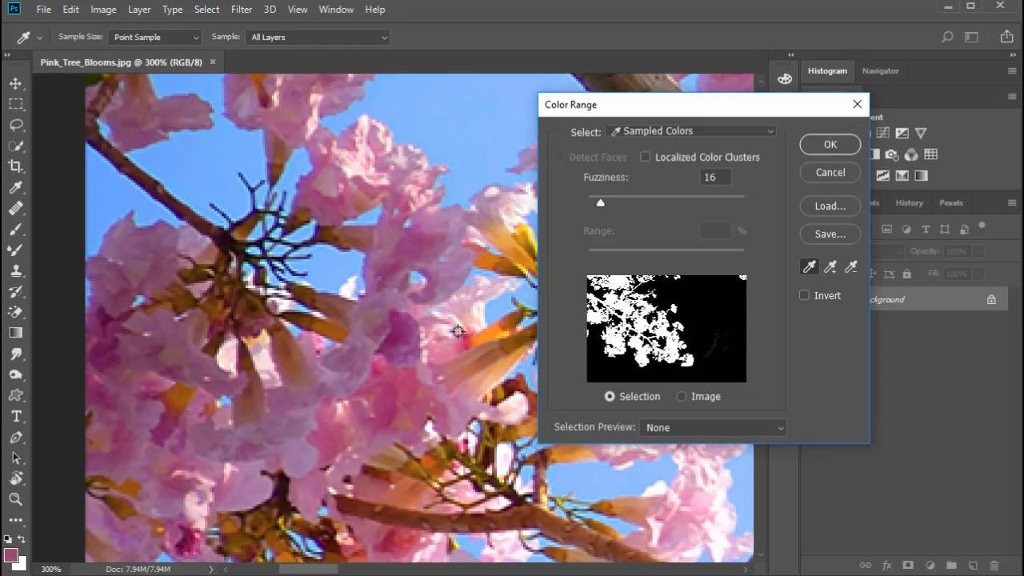
pyautogui.scroll(-5, 439, 228)
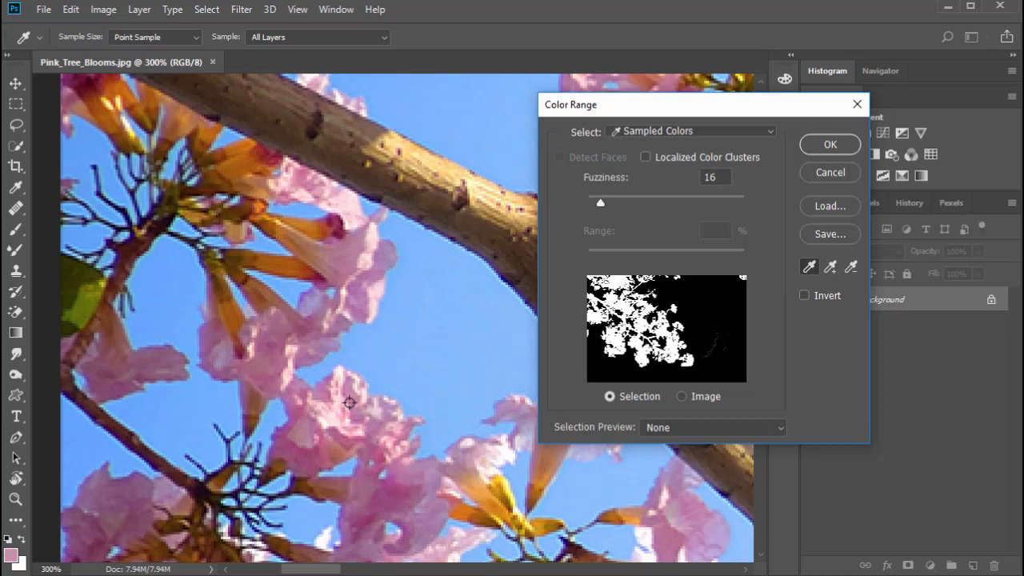
pyautogui.press('space')
pyautogui.moveTo(257, 301); pyautogui.dragTo(281, 452)
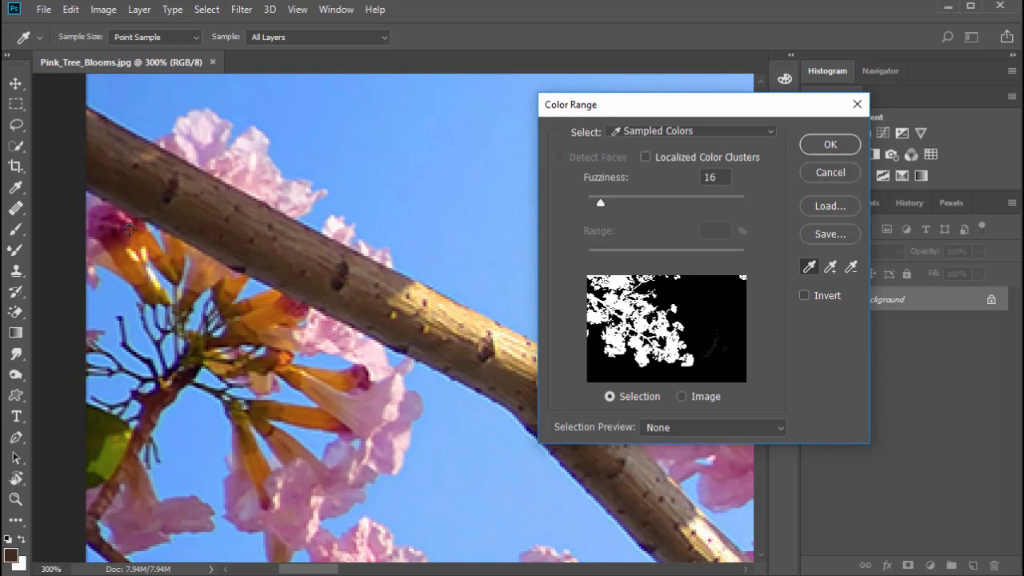
# Add the large dark green leaf near the photo's upper edge to the sampled colors and set the Fuzziness to 14
pyautogui.press('space')
pyautogui.moveTo(372, 300); pyautogui.dragTo(74, 230)
pyautogui.moveTo(370, 282)
pyautogui.mouseDown()
pyautogui.moveTo(338, 277)
pyautogui.moveTo(123, 368)
pyautogui.mouseUp()
pyautogui.moveTo(264, 300)
pyautogui.mouseDown()
pyautogui.moveTo(227, 311)
pyautogui.moveTo(116, 394)
pyautogui.mouseUp()
pyautogui.moveTo(302, 233); pyautogui.dragTo(262, 381)
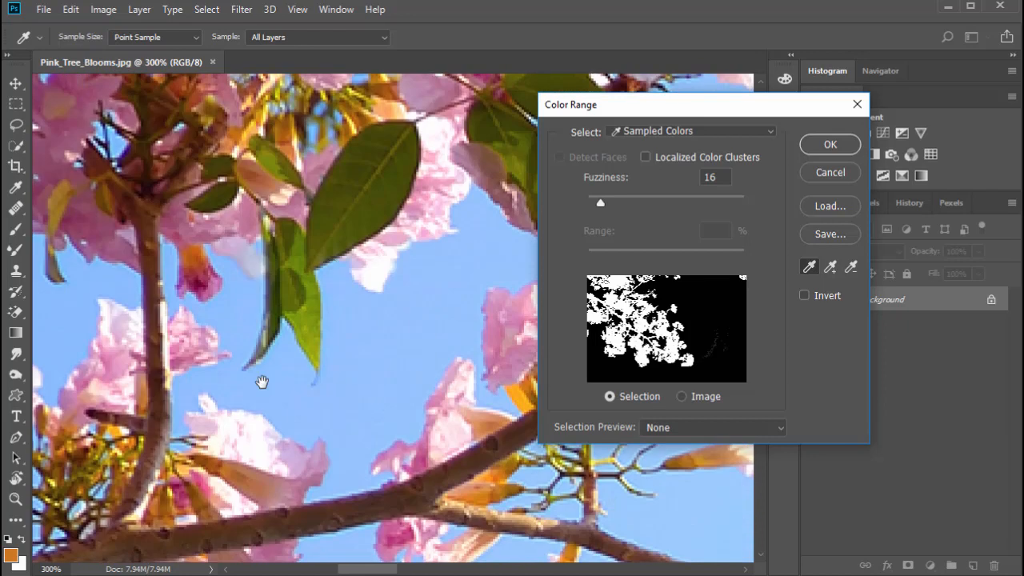
pyautogui.keyDown('shift'); pyautogui.click(374, 181); pyautogui.keyUp('shift')
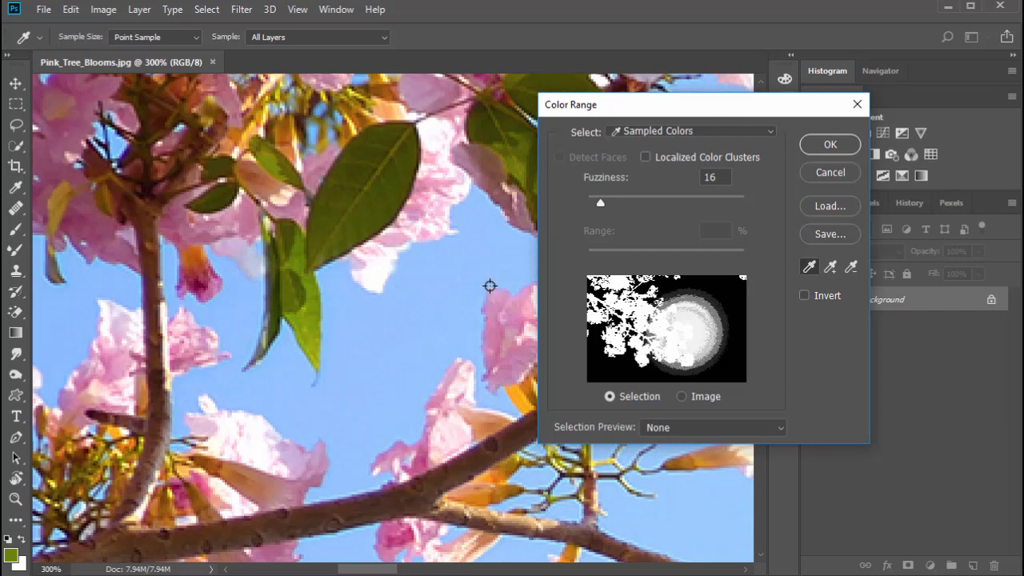
pyautogui.moveTo(601, 207); pyautogui.dragTo(594, 208)
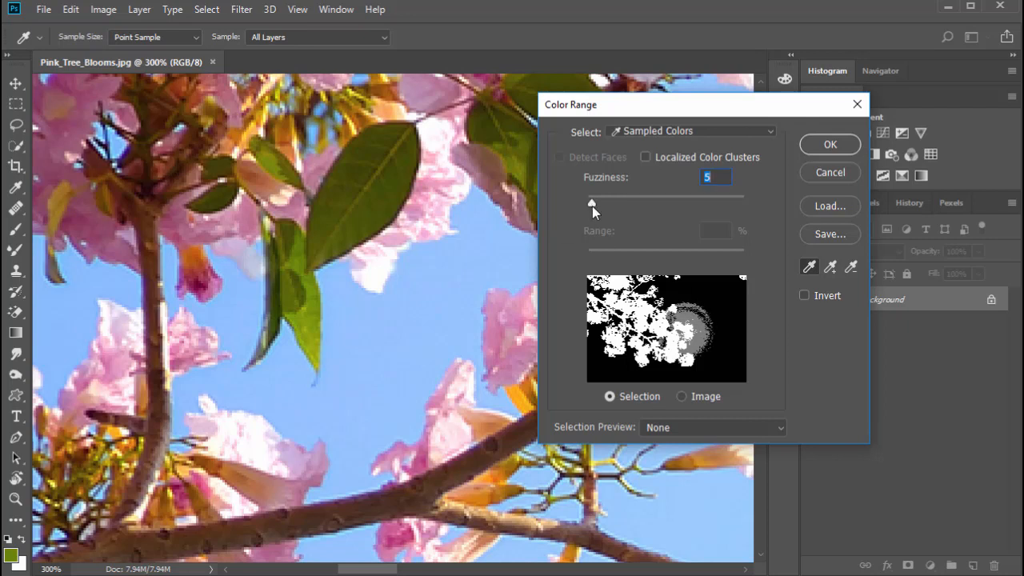
pyautogui.moveTo(593, 207); pyautogui.dragTo(602, 210)
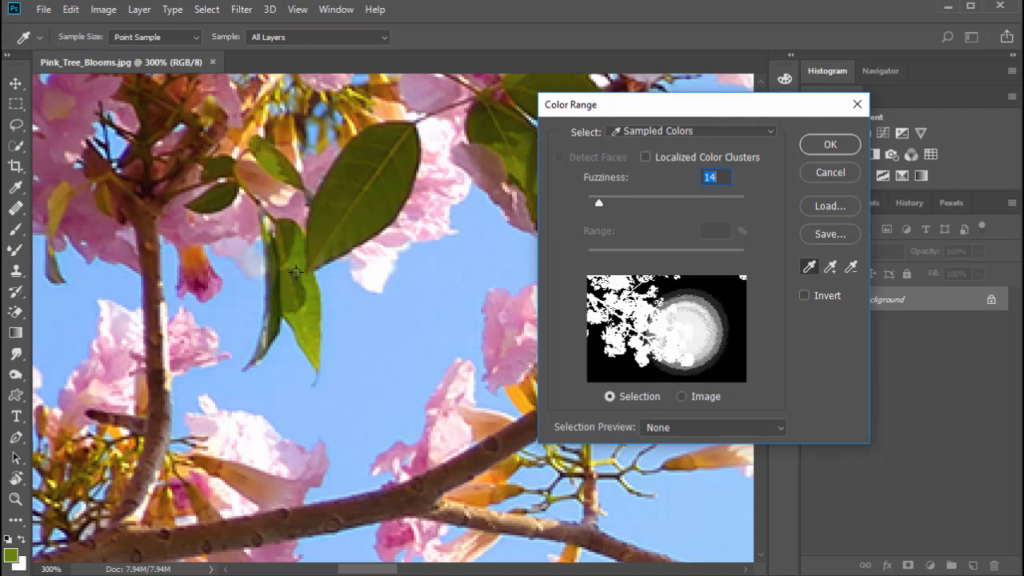
# Try a Fuzziness of 6 and compare its selection with that of the Fuzziness of 14
pyautogui.moveTo(600, 207); pyautogui.dragTo(593, 208)
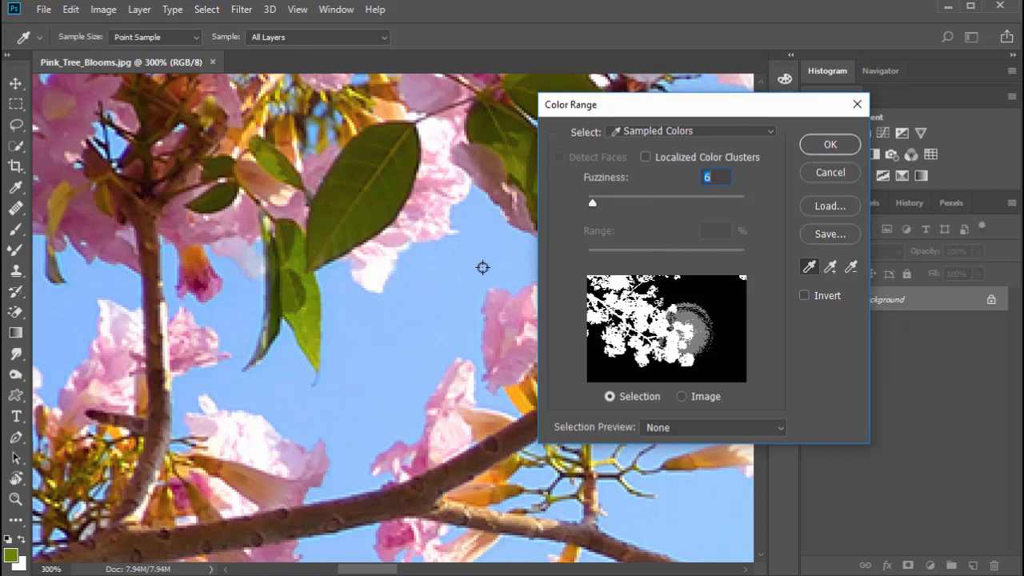
pyautogui.press('ctrl')
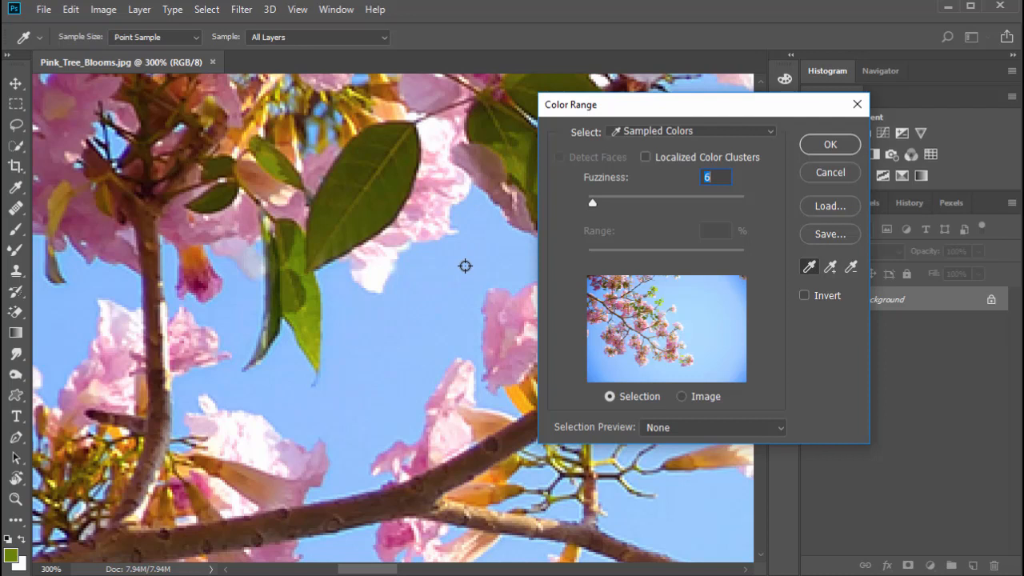
pyautogui.write('14')
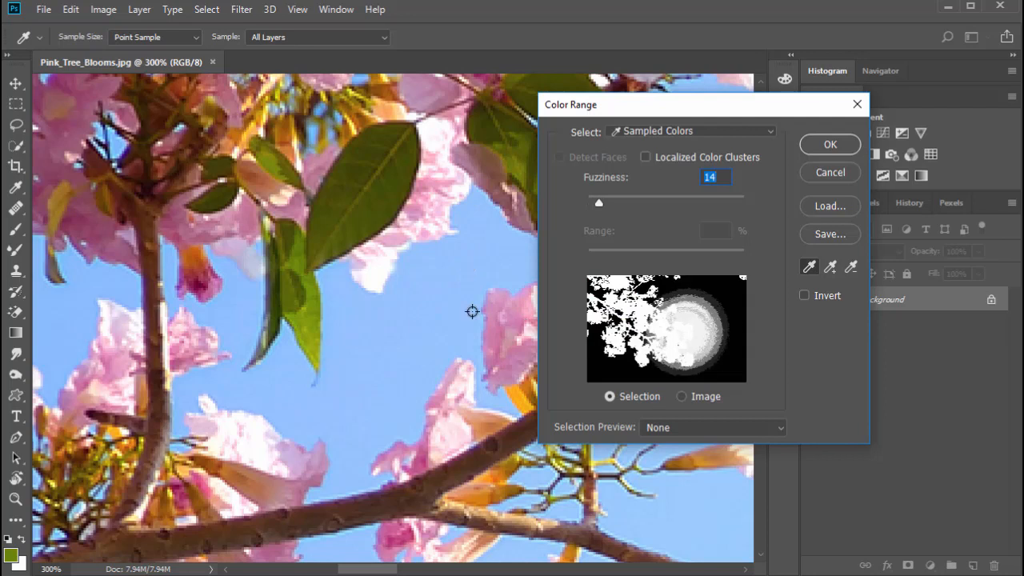
pyautogui.hotkey('ctrl', 'z')
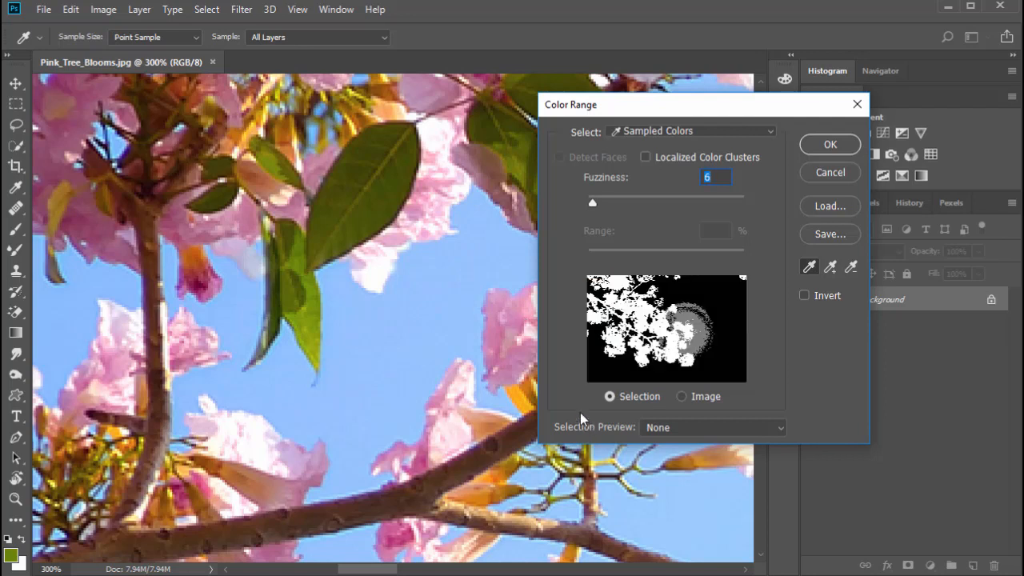
pyautogui.hotkey('ctrl', 'z')
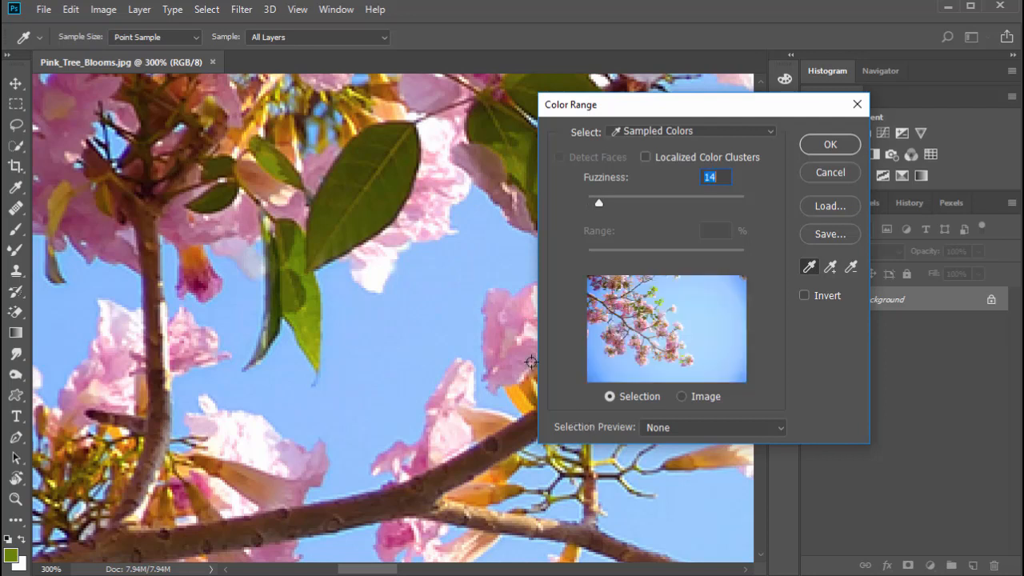
pyautogui.press('ctrl')
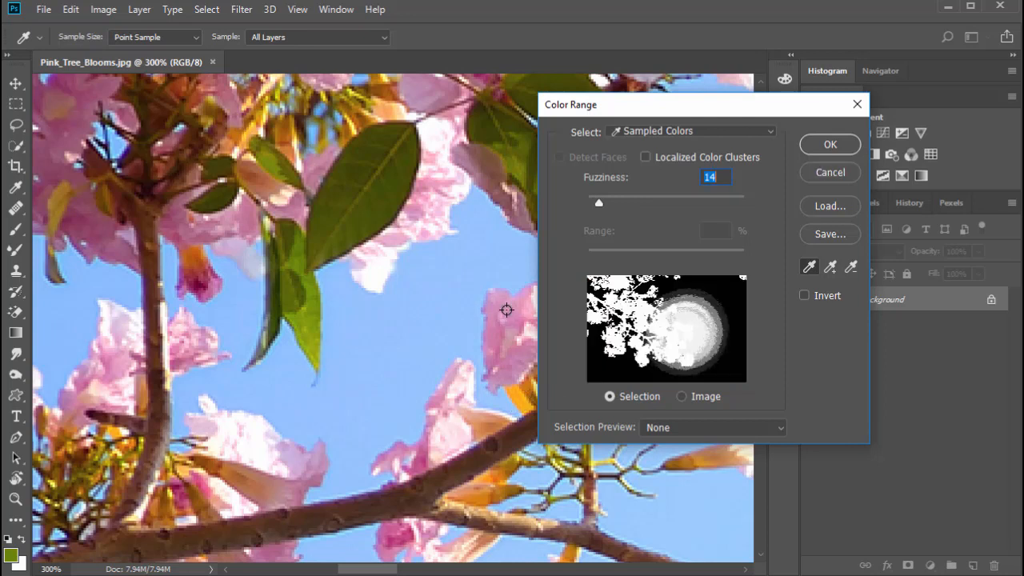
pyautogui.hotkey('ctrl', 'alt')
pyautogui.hotkey('ctrl', 'alt')
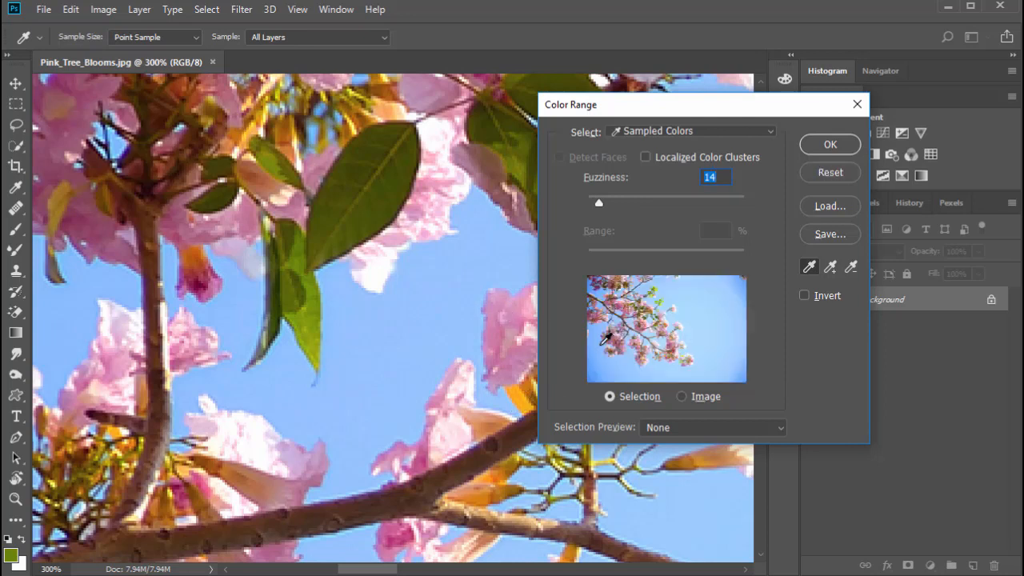
pyautogui.hotkey('ctrl', 'alt')
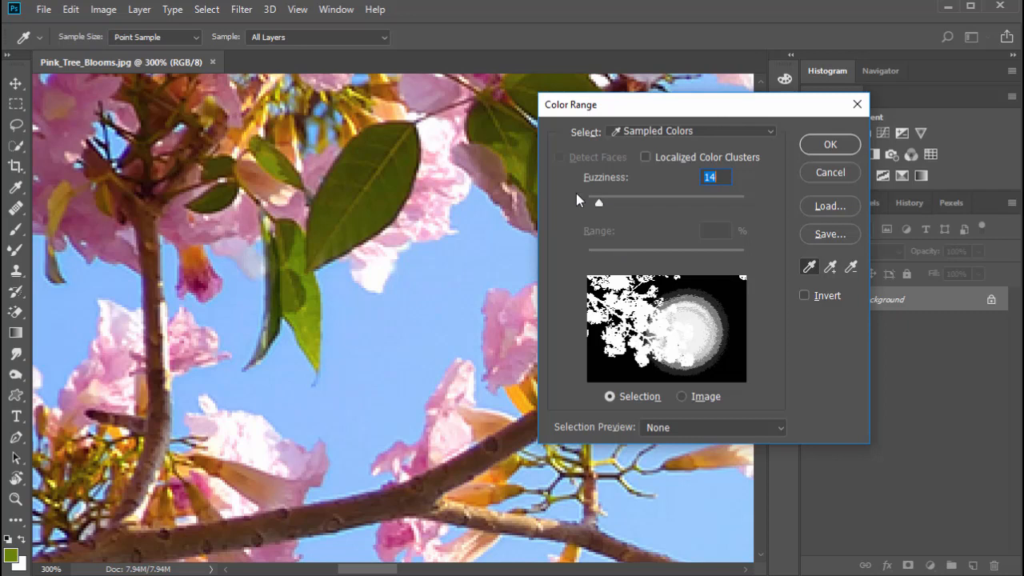
# Try sampling afresh from the large dark green leaf, adding nearby petals, stems and blossoms, and sample the blue sky
pyautogui.click(366, 200)
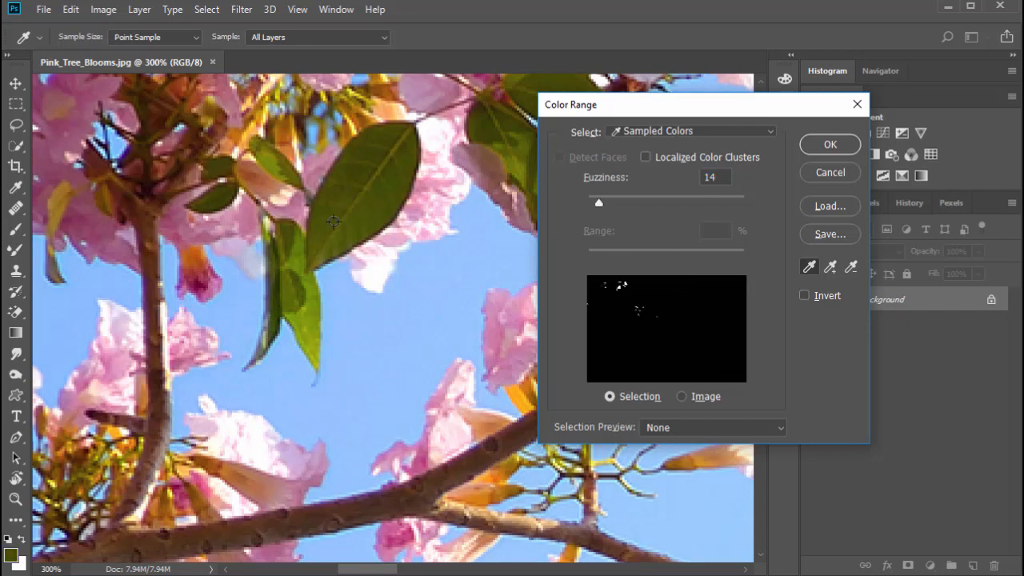
pyautogui.click(318, 170)
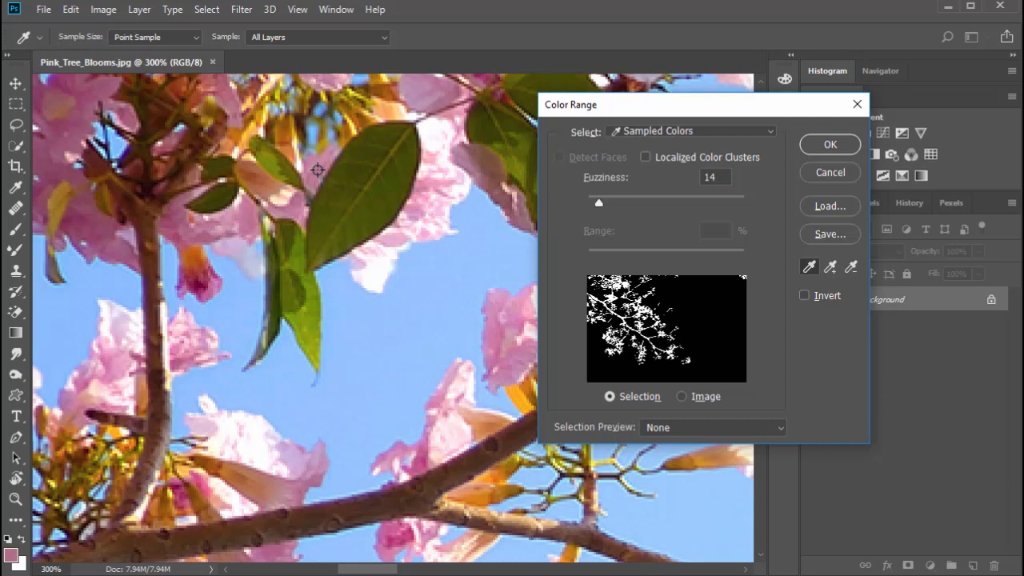
pyautogui.click(300, 212)
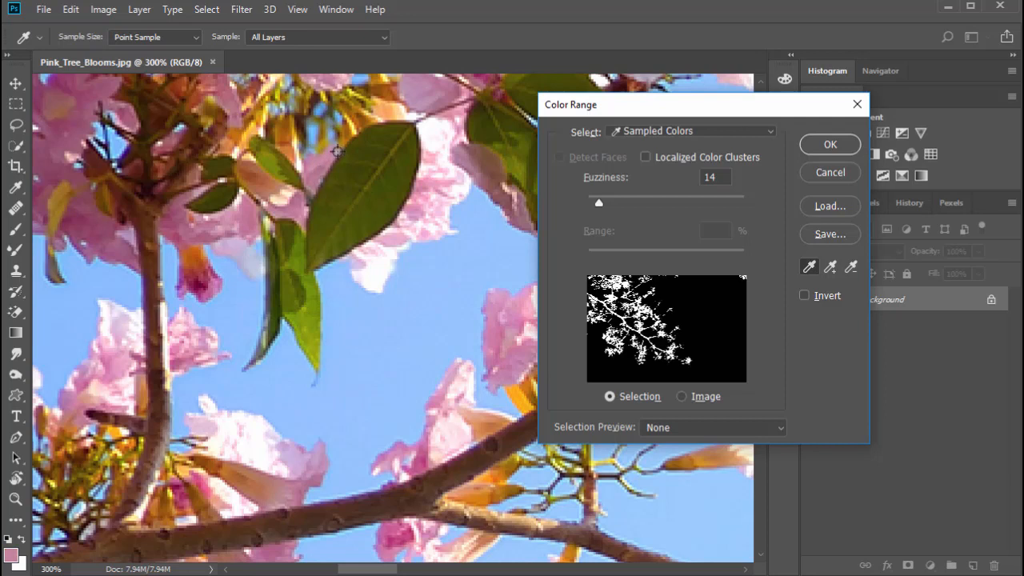
pyautogui.moveTo(227, 105); pyautogui.dragTo(57, 147)
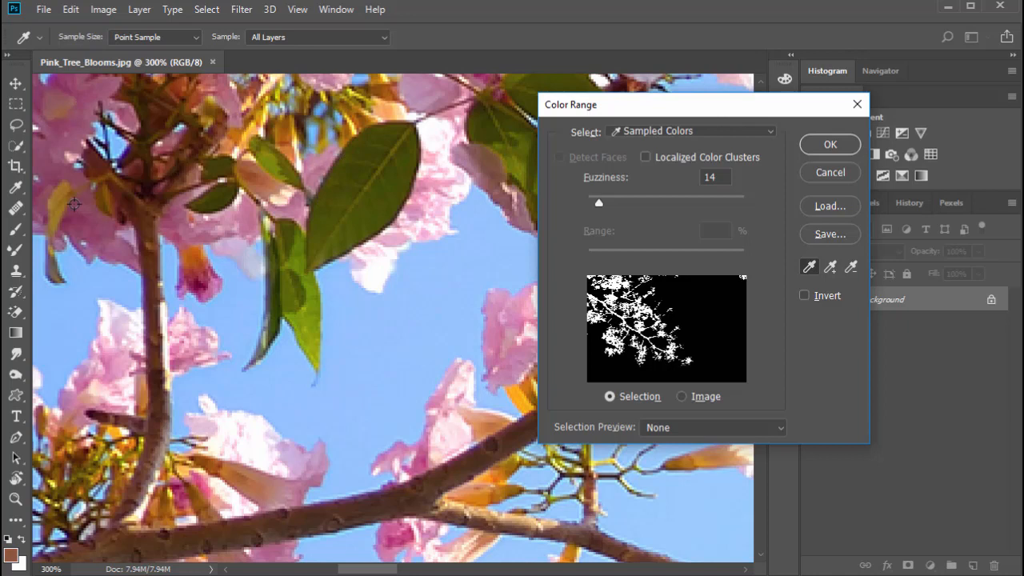
pyautogui.moveTo(74, 205); pyautogui.dragTo(80, 412)
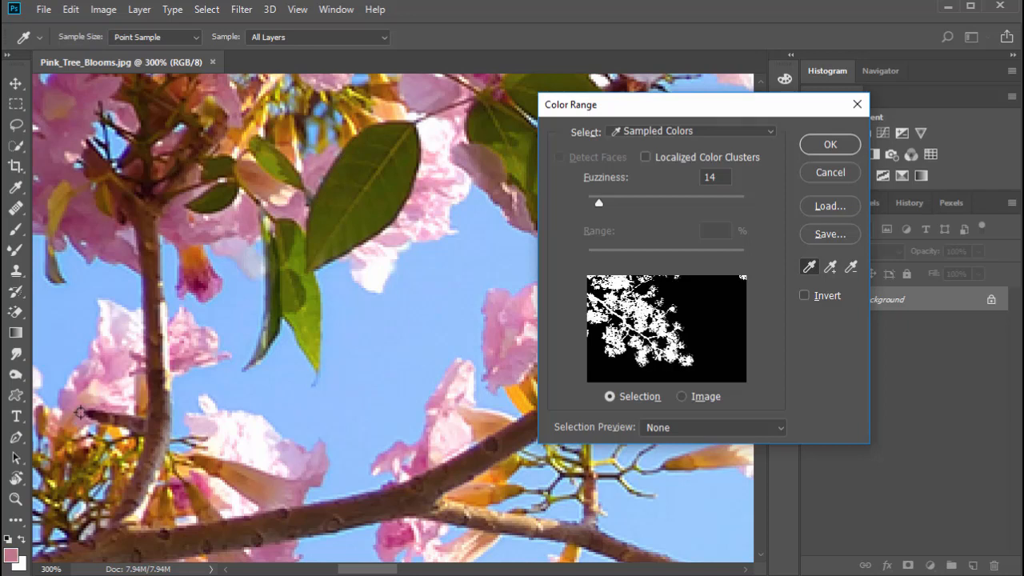
pyautogui.moveTo(95, 463); pyautogui.dragTo(353, 164)
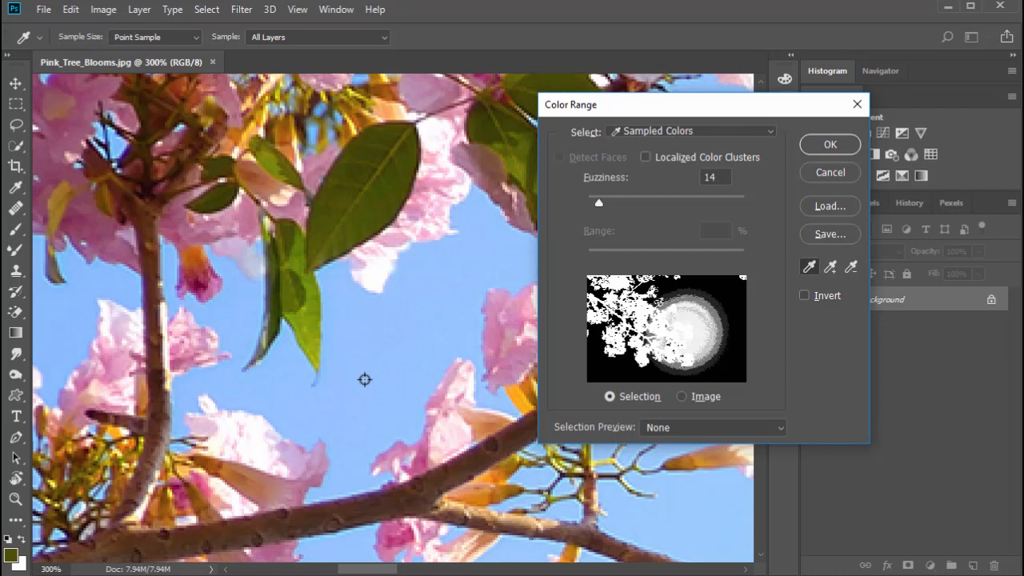
pyautogui.click(461, 335)
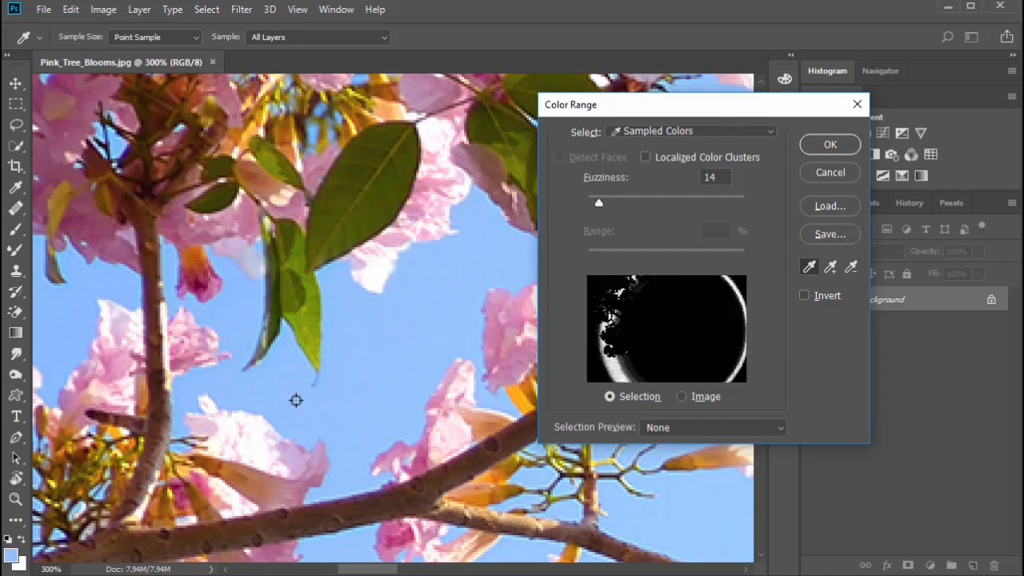
# Restart the sampled colors from the large dark green leaf and add the bright leaf, dark twigs, yellowish leaf and pink petals beside it
pyautogui.click(351, 185)
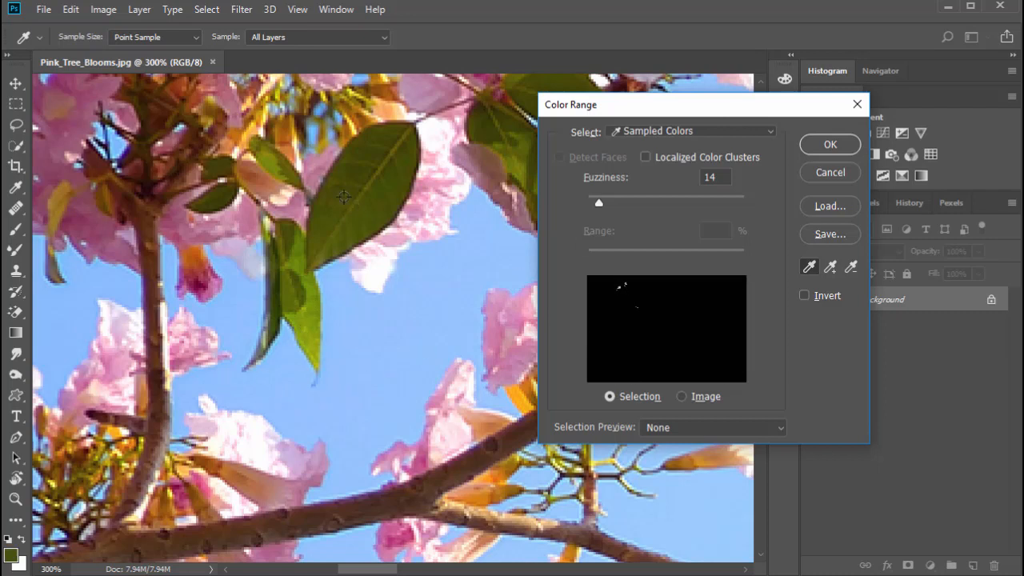
pyautogui.click(304, 300)
pyautogui.click(230, 128)
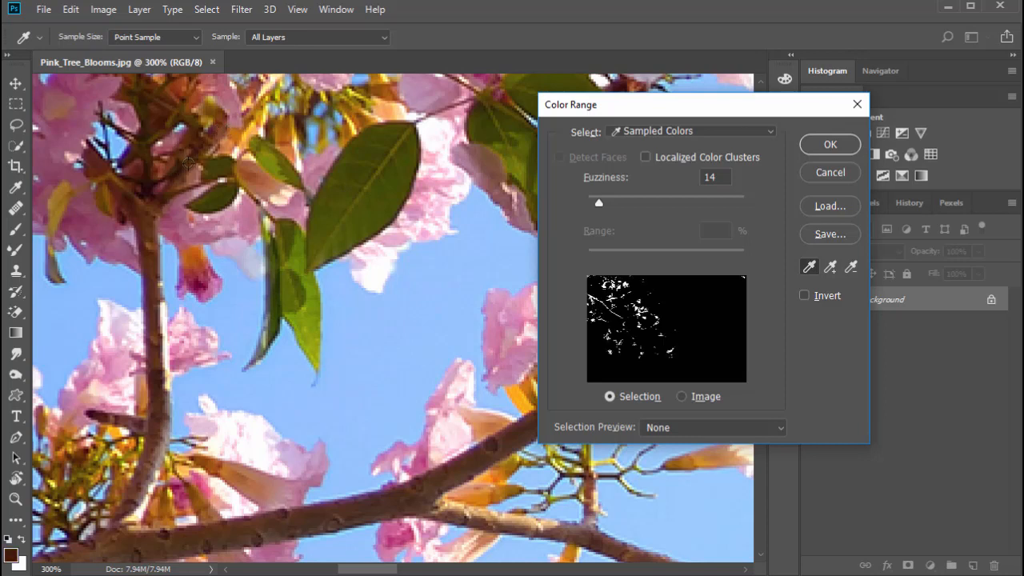
pyautogui.click(82, 222)
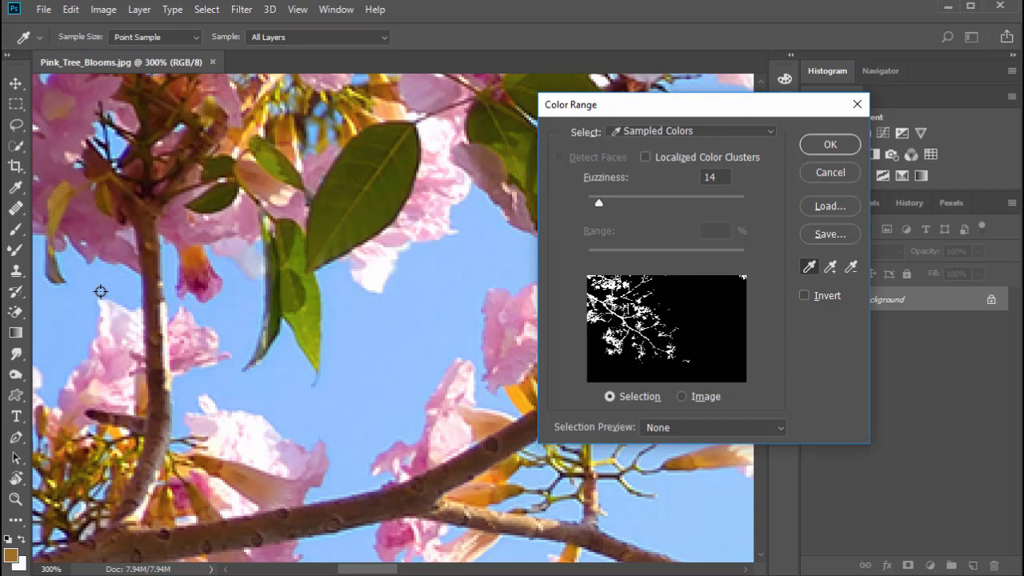
pyautogui.click(111, 356)
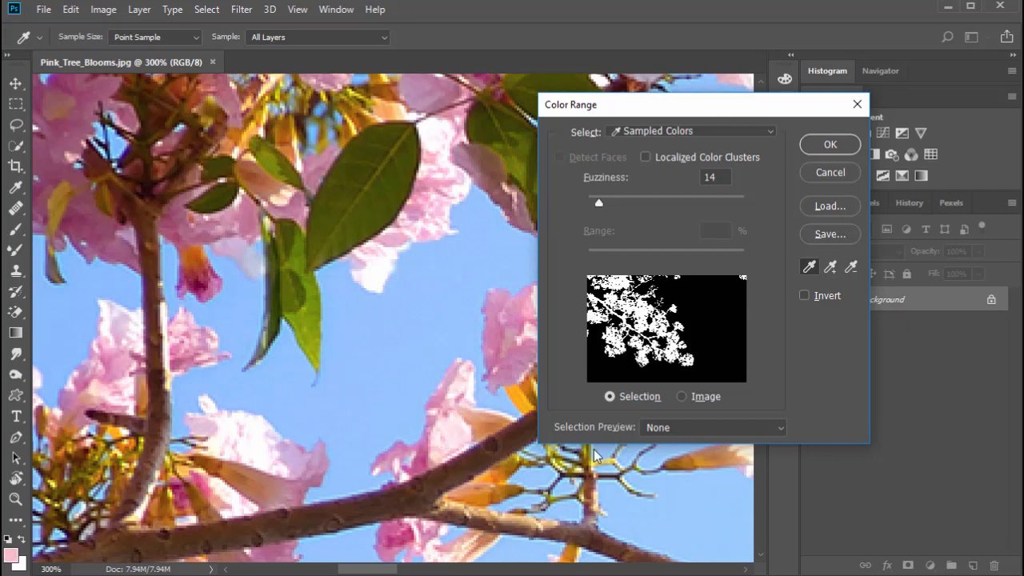
# Add the shaded and sunlit greens of the two leaf clusters and the pink petals beside the thin branch to the sampled colors
pyautogui.moveTo(634, 491); pyautogui.dragTo(200, 413)
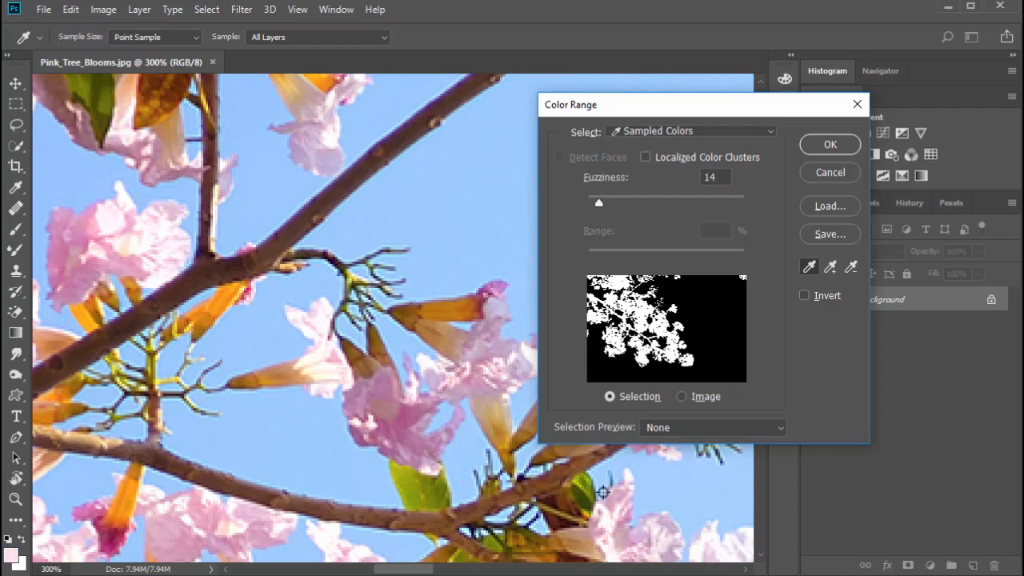
pyautogui.moveTo(527, 453); pyautogui.dragTo(309, 271)
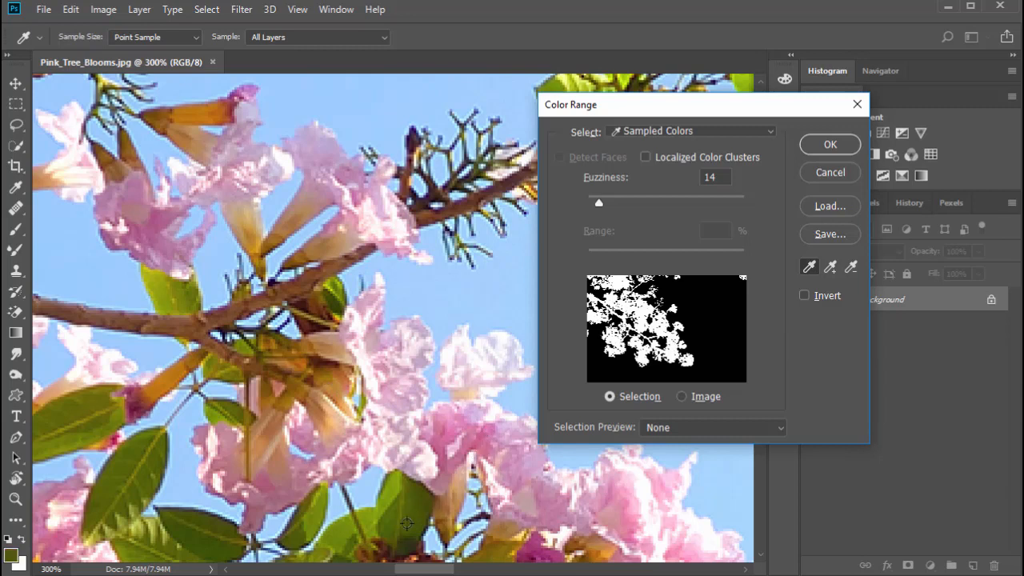
pyautogui.moveTo(479, 204); pyautogui.dragTo(228, 357)
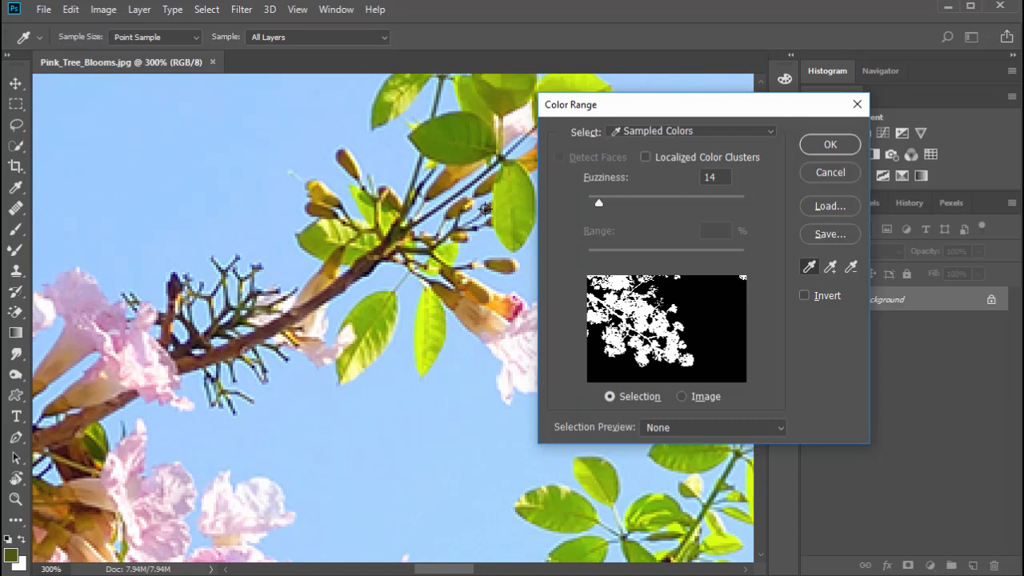
pyautogui.click(514, 194)
pyautogui.click(460, 143)
pyautogui.click(504, 91)
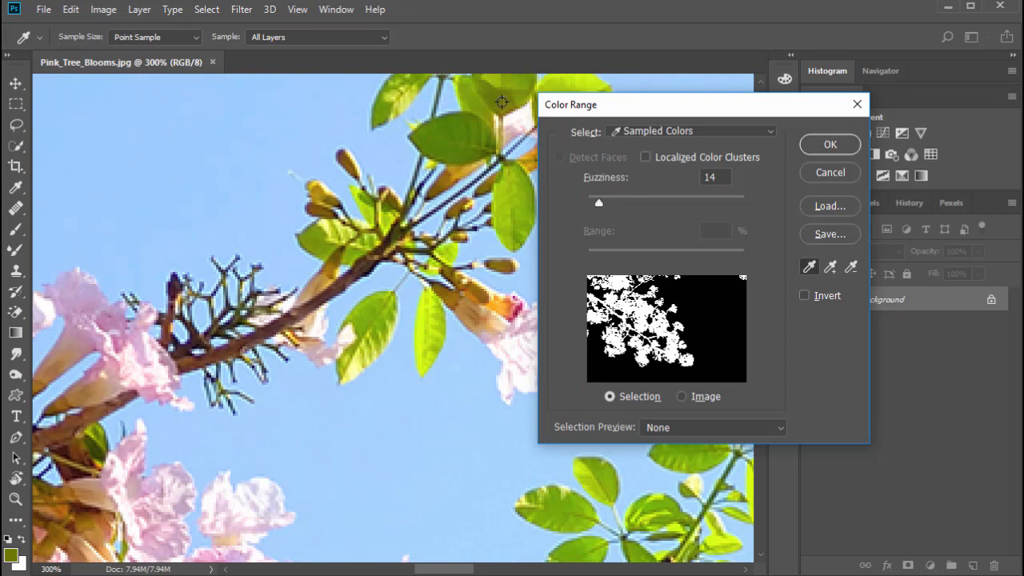
pyautogui.click(602, 477)
pyautogui.click(148, 362)
pyautogui.click(163, 395)
# Add the brown branch below the bright leaf cluster, the neighbouring pink petals and the light green leaf tones to the sampled colors
pyautogui.moveTo(378, 431); pyautogui.dragTo(204, 187)
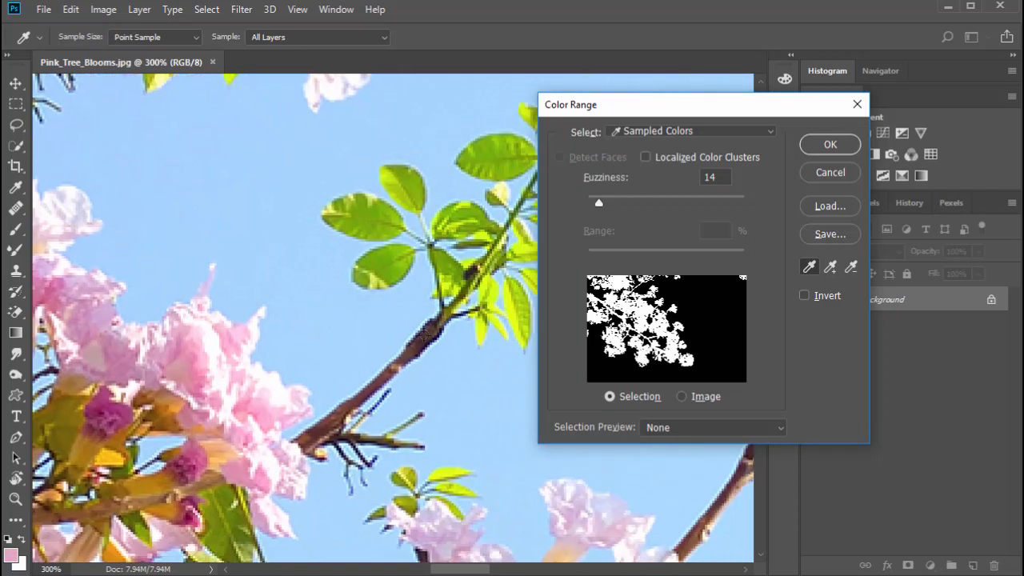
pyautogui.click(415, 344)
pyautogui.click(394, 369)
pyautogui.click(386, 379)
pyautogui.click(243, 384)
pyautogui.click(251, 428)
pyautogui.moveTo(252, 428); pyautogui.dragTo(521, 336)
# Add the pale petals, orange flower bases and leaf tones of the blossom clusters along the lower branch to the sampled colors
pyautogui.moveTo(518, 395); pyautogui.dragTo(247, 118)
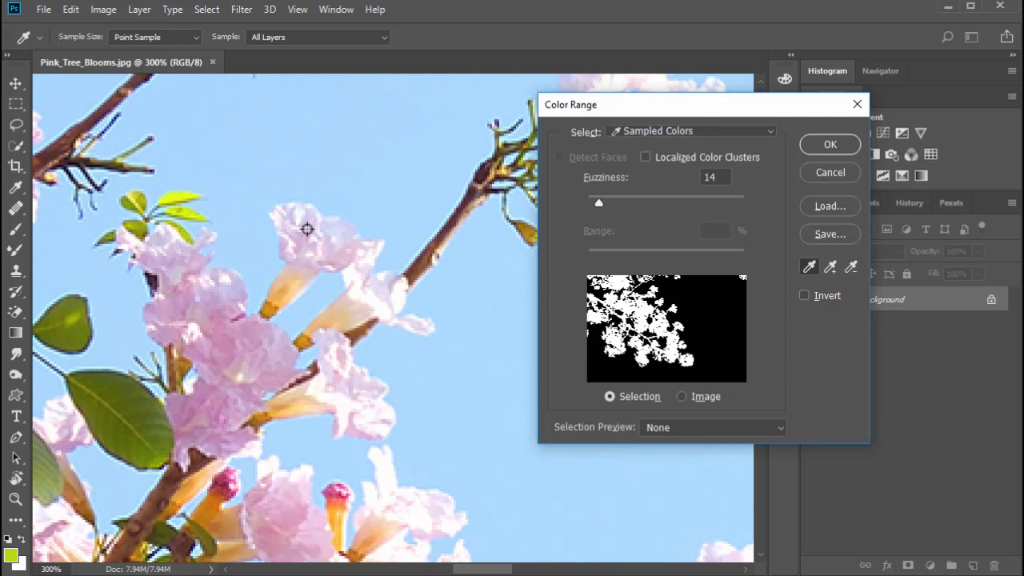
pyautogui.moveTo(309, 242); pyautogui.dragTo(224, 406)
pyautogui.moveTo(363, 312); pyautogui.dragTo(312, 554)
pyautogui.moveTo(182, 486); pyautogui.dragTo(161, 536)
pyautogui.moveTo(45, 529); pyautogui.dragTo(55, 554)
pyautogui.moveTo(370, 271); pyautogui.dragTo(98, 307)
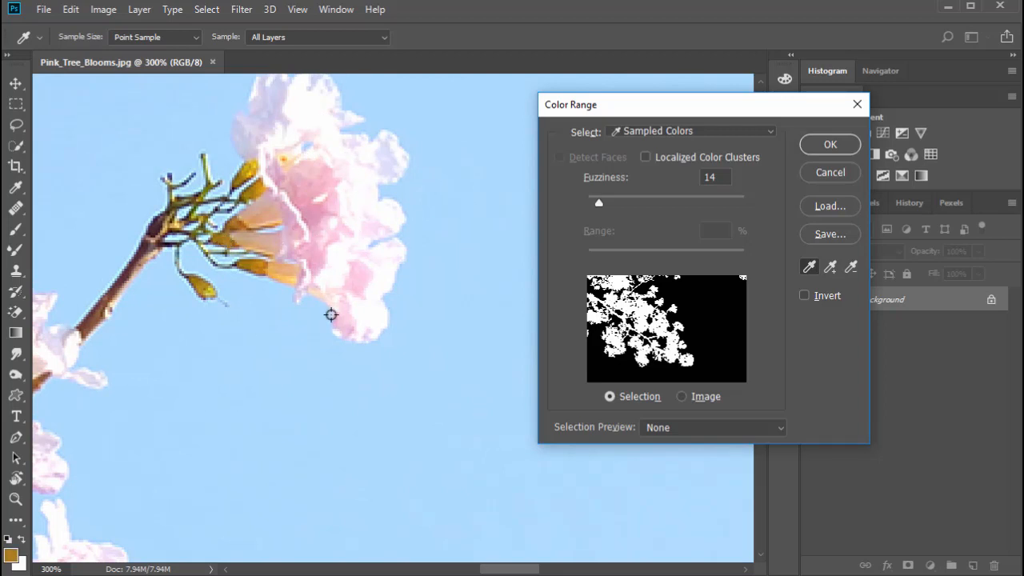
pyautogui.moveTo(331, 312); pyautogui.dragTo(276, 76)
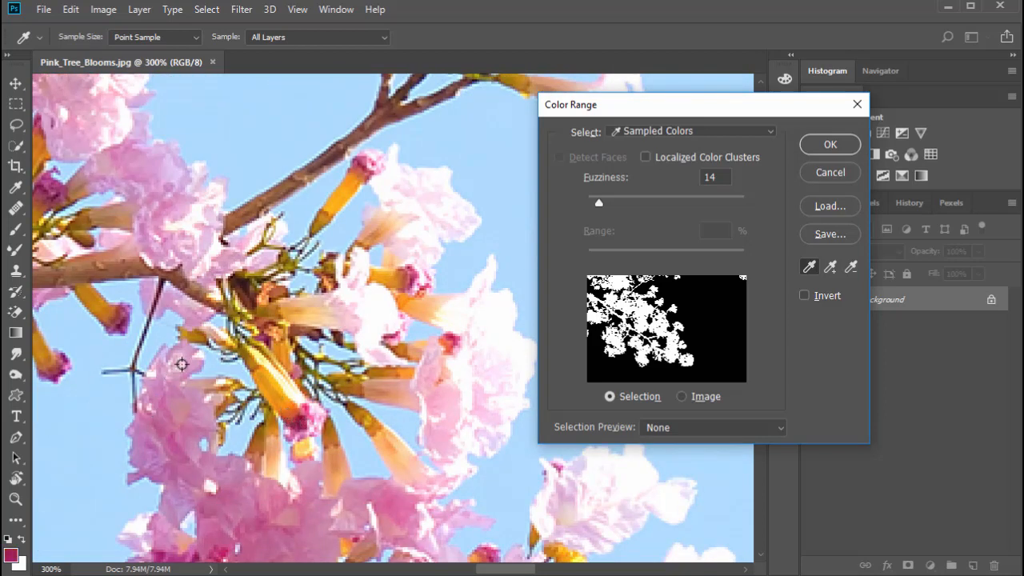
# Try to add the shaded mauve petals of the blossom beside the thin dark stem to the sampled colors
pyautogui.click(164, 409)
pyautogui.moveTo(163, 409); pyautogui.dragTo(163, 474)
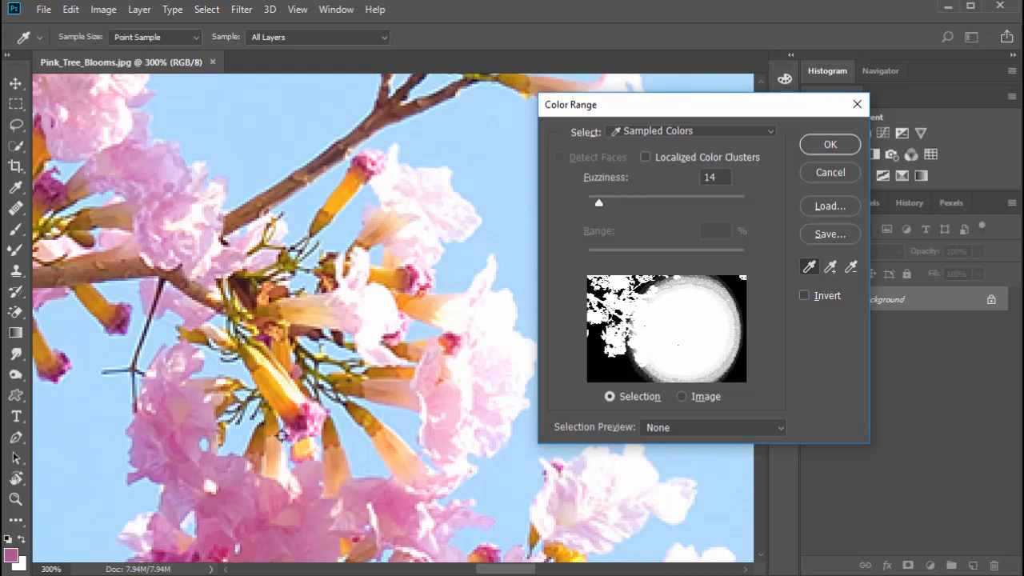
pyautogui.press('ctrl')
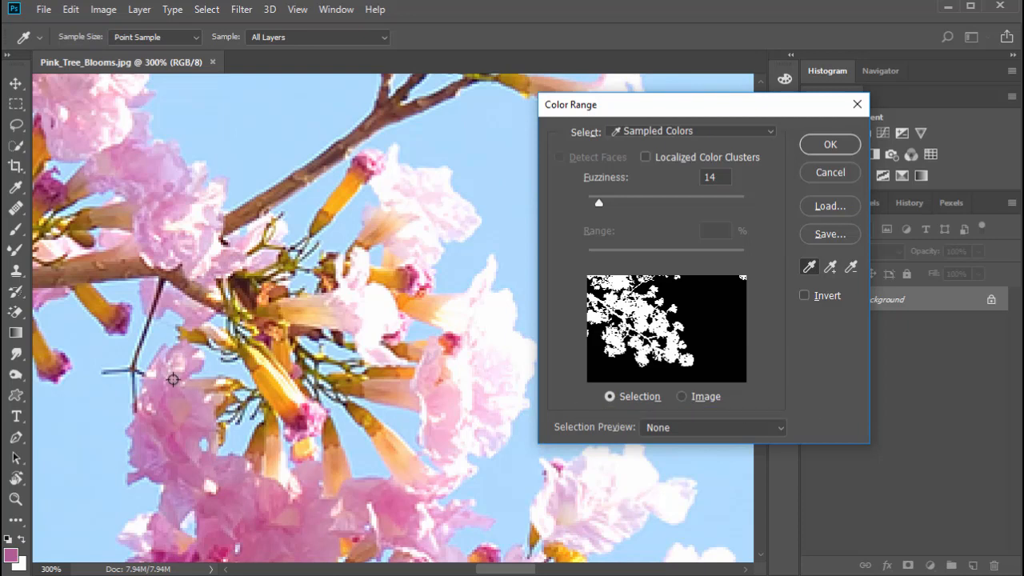
pyautogui.click(155, 429)
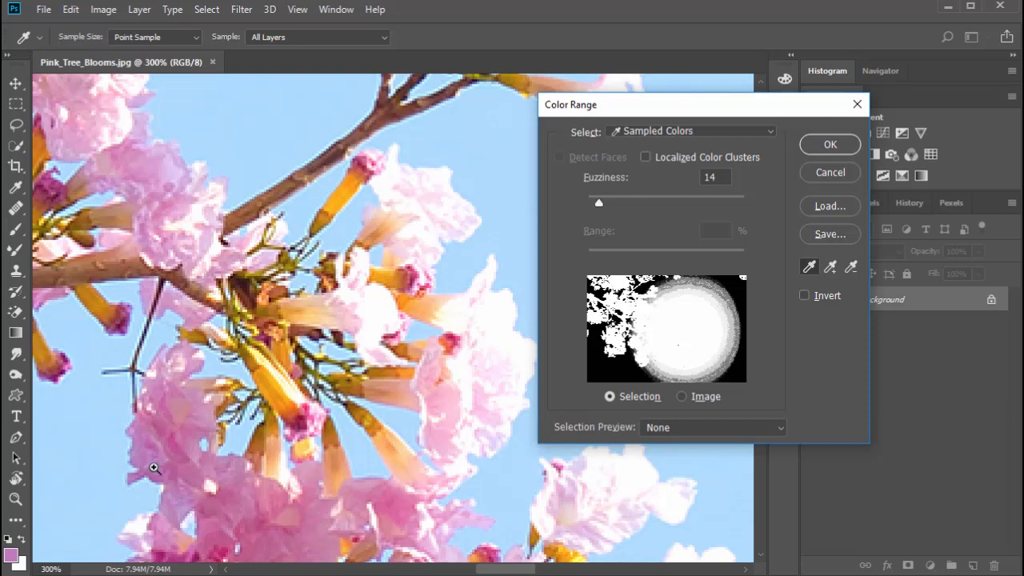
pyautogui.keyDown('ctrl'); pyautogui.click(155, 468); pyautogui.keyUp('ctrl')
pyautogui.keyDown('ctrl'); pyautogui.click(155, 468); pyautogui.keyUp('ctrl')
pyautogui.keyDown('ctrl'); pyautogui.click(155, 468); pyautogui.keyUp('ctrl')
pyautogui.keyDown('ctrl'); pyautogui.click(156, 468); pyautogui.keyUp('ctrl')
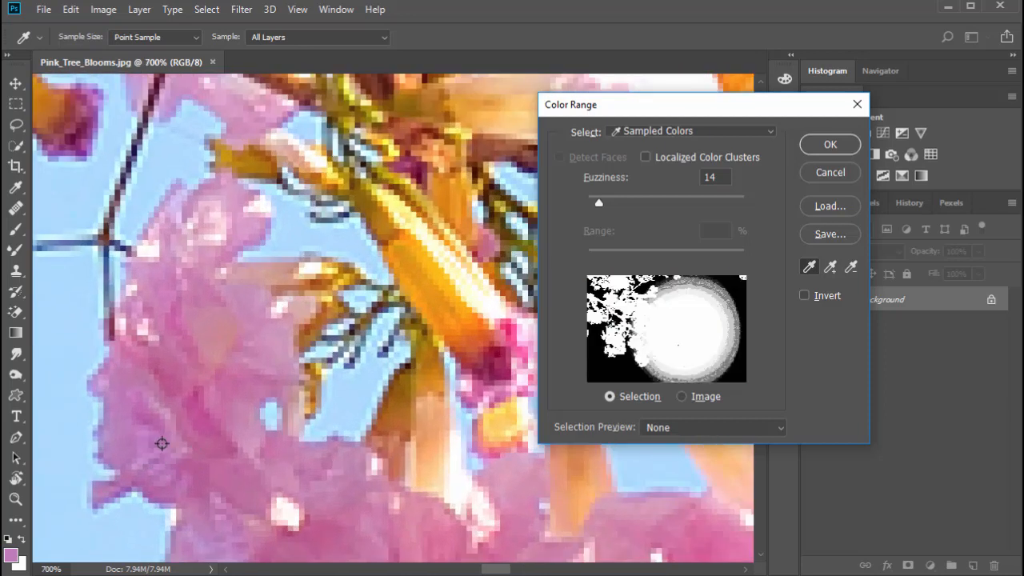
pyautogui.press('ctrl')
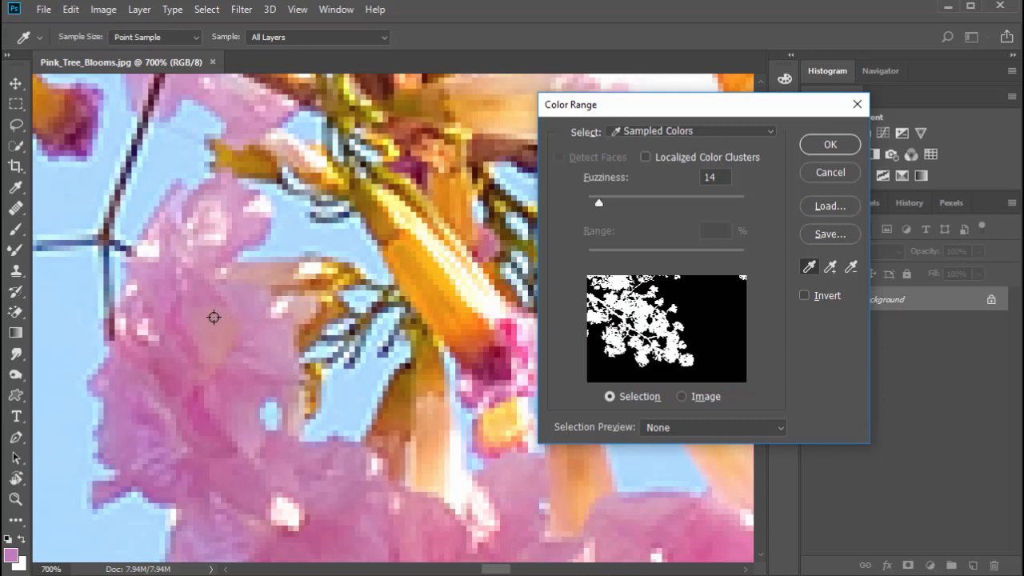
# Try the blossom's lower petals, undo that sample, and add the deeper pink near the blossom's center to the sampled colors instead
pyautogui.click(217, 440)
pyautogui.click(196, 490)
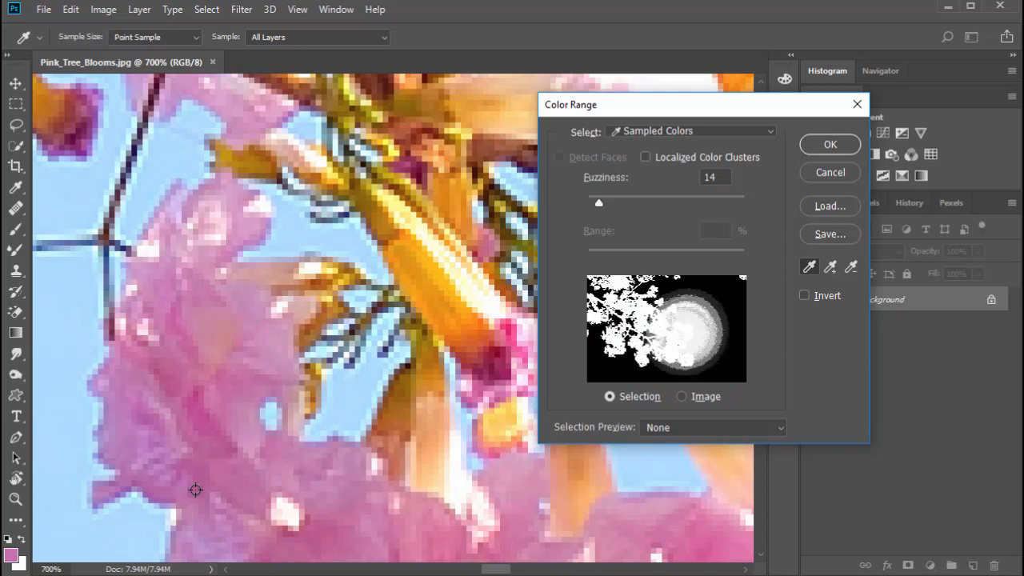
pyautogui.press('ctrl')
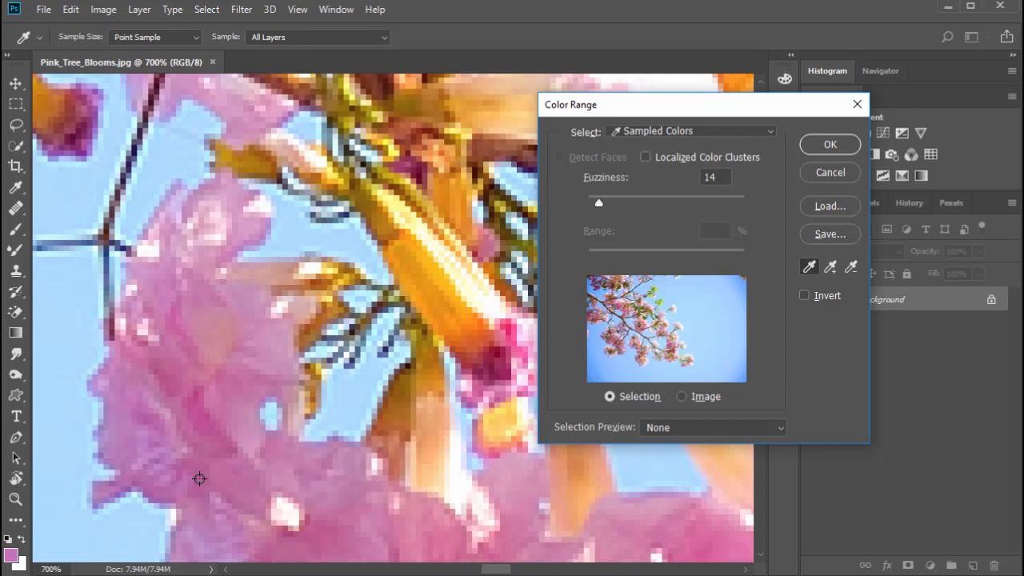
pyautogui.click(195, 365)
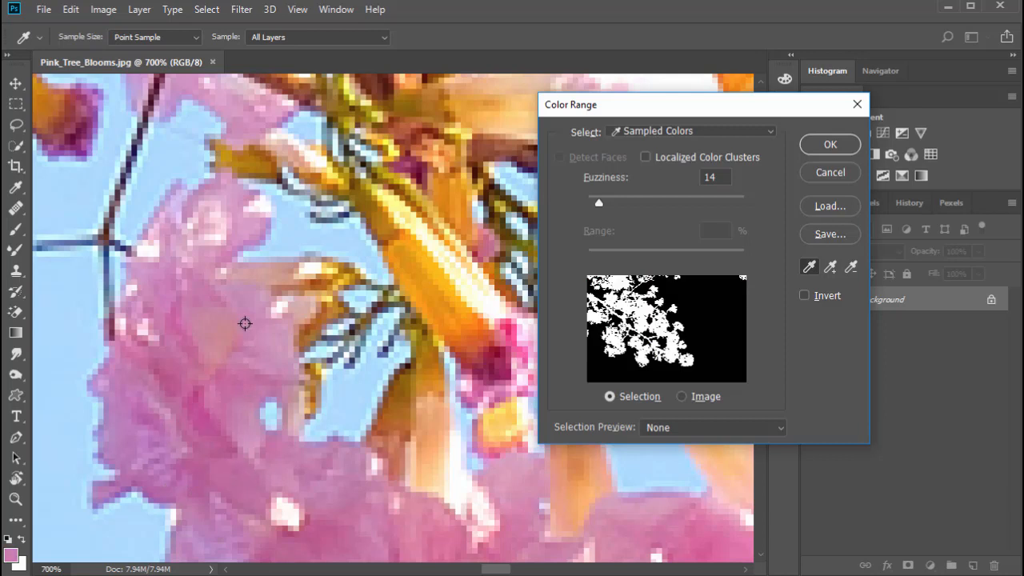
# Add the mauve petals beside the thin dark stem and the pink petals of the blossom cluster below to the sampled colors
pyautogui.keyDown('shift'); pyautogui.click(222, 239); pyautogui.keyUp('shift')
pyautogui.keyDown('shift'); pyautogui.click(229, 252); pyautogui.keyUp('shift')
pyautogui.press('space')
pyautogui.moveTo(419, 465); pyautogui.dragTo(355, 130)
pyautogui.keyDown('shift'); pyautogui.click(332, 277); pyautogui.keyUp('shift')
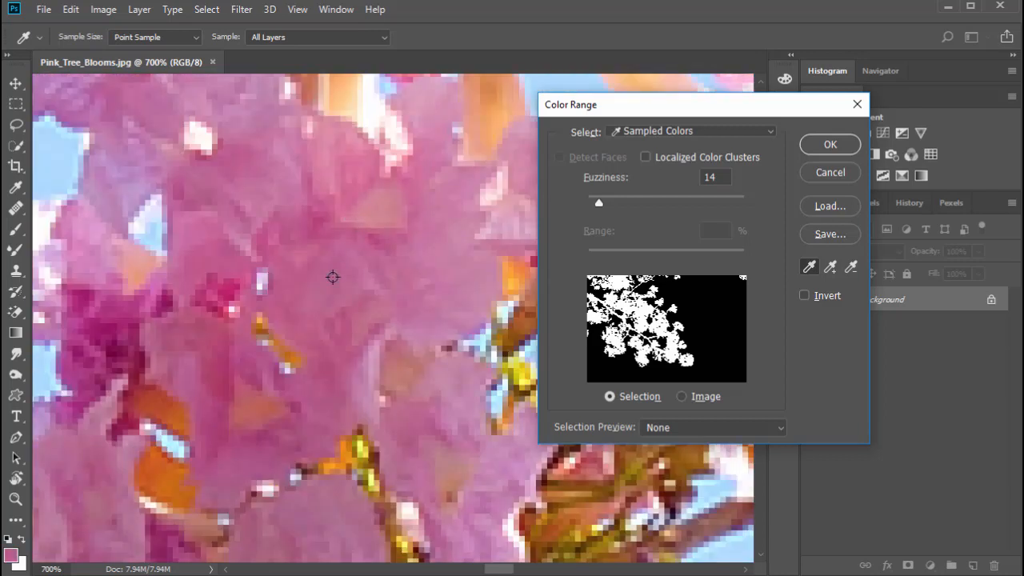
# Add the remaining petal shades and the yellow-green and orange stem tones of the dense pink cluster to the sampled colors
pyautogui.keyDown('shift'); pyautogui.click(336, 369); pyautogui.keyUp('shift')
pyautogui.keyDown('shift'); pyautogui.click(226, 449); pyautogui.keyUp('shift')
pyautogui.keyDown('shift'); pyautogui.click(332, 413); pyautogui.keyUp('shift')
pyautogui.keyDown('shift'); pyautogui.click(361, 451); pyautogui.keyUp('shift')
pyautogui.keyDown('shift'); pyautogui.click(340, 470); pyautogui.keyUp('shift')
pyautogui.keyDown('shift'); pyautogui.click(287, 551); pyautogui.keyUp('shift')
pyautogui.keyDown('shift'); pyautogui.click(128, 531); pyautogui.keyUp('shift')
# Add the brown leaf bases beside the branch, the magenta buds and the light pink petals below them to the sampled colors
pyautogui.moveTo(444, 480); pyautogui.dragTo(172, 260)
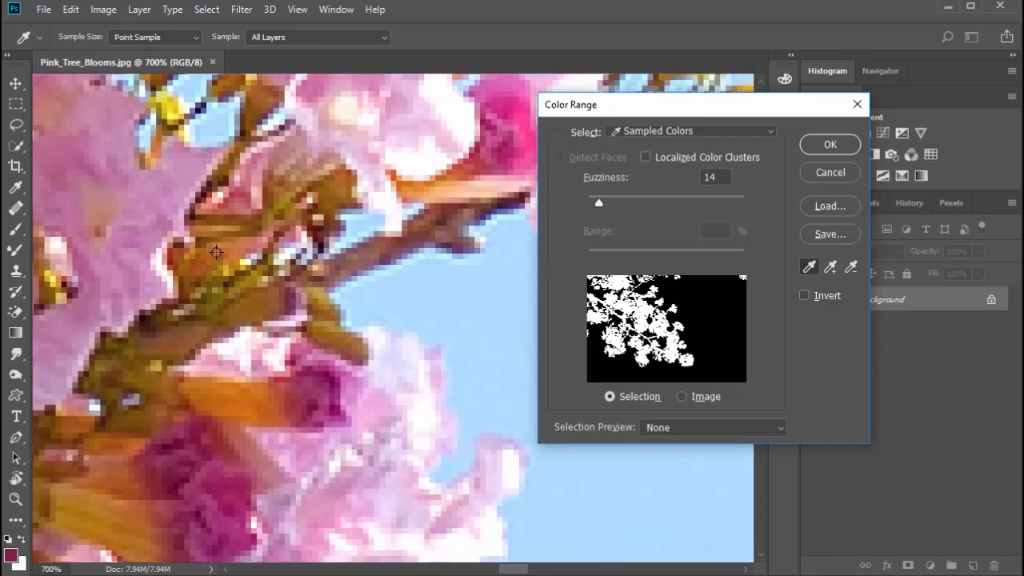
pyautogui.keyDown('shift'); pyautogui.click(271, 310); pyautogui.keyUp('shift')
pyautogui.moveTo(347, 146); pyautogui.dragTo(313, 278)
pyautogui.click(213, 477)
pyautogui.moveTo(278, 398); pyautogui.dragTo(215, 400)
pyautogui.moveTo(405, 486); pyautogui.dragTo(336, 520)
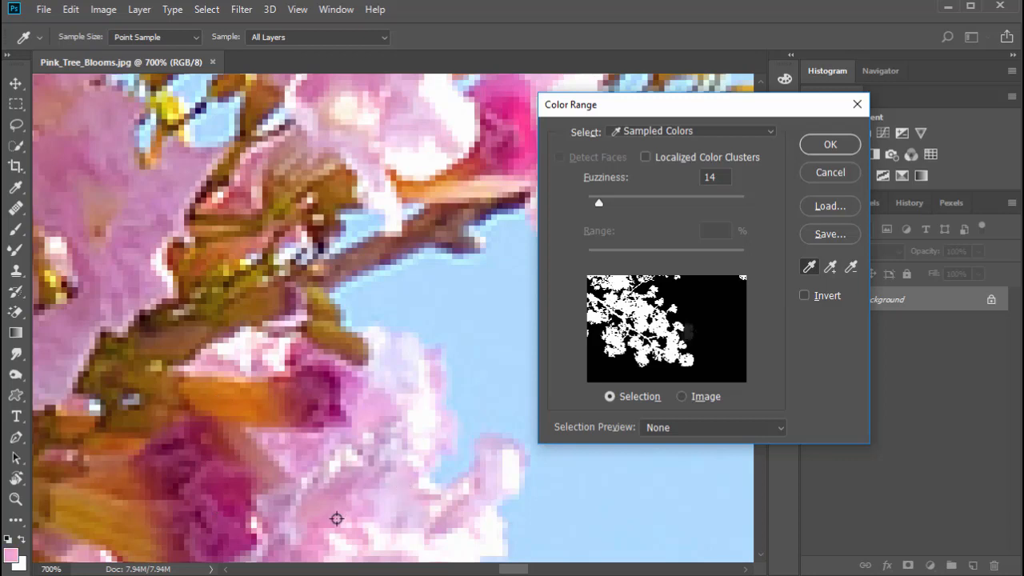
# Add the pale pink and white petals of the blossom above the small brown twig to the sampled colors
pyautogui.moveTo(417, 436); pyautogui.dragTo(332, 258)
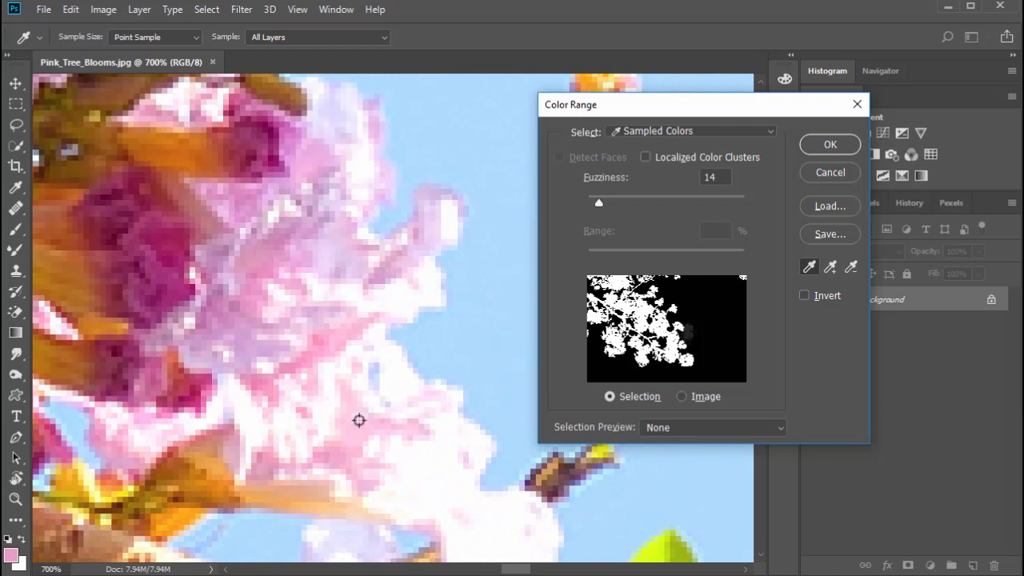
pyautogui.moveTo(404, 424); pyautogui.dragTo(144, 440)
pyautogui.moveTo(364, 446); pyautogui.dragTo(239, 93)
pyautogui.moveTo(258, 365); pyautogui.dragTo(274, 384)
# Add the cream and pink petals of the blossom on the light branch and the bright green leaf above it to the sampled colors
pyautogui.moveTo(426, 448); pyautogui.dragTo(104, 288)
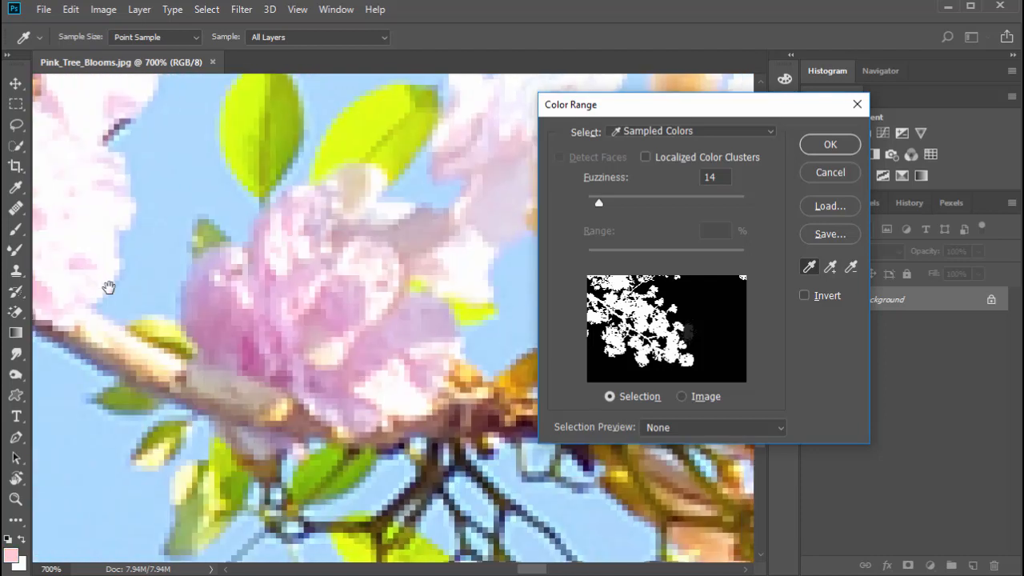
pyautogui.click(361, 173)
pyautogui.moveTo(361, 173); pyautogui.dragTo(304, 264)
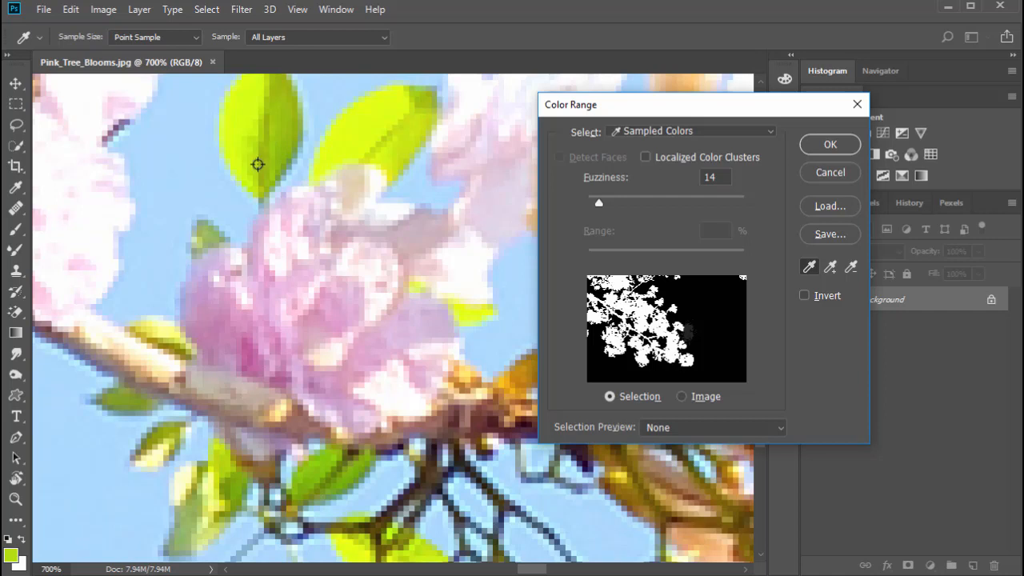
pyautogui.moveTo(258, 163); pyautogui.dragTo(269, 336)
# Add the mauve petals and the nearly white petals of the outermost blossom cluster to the sampled colors
pyautogui.moveTo(206, 404); pyautogui.dragTo(69, 213)
pyautogui.moveTo(321, 325); pyautogui.dragTo(371, 398)
pyautogui.moveTo(554, 482); pyautogui.dragTo(377, 487)
pyautogui.moveTo(417, 433); pyautogui.dragTo(320, 232)
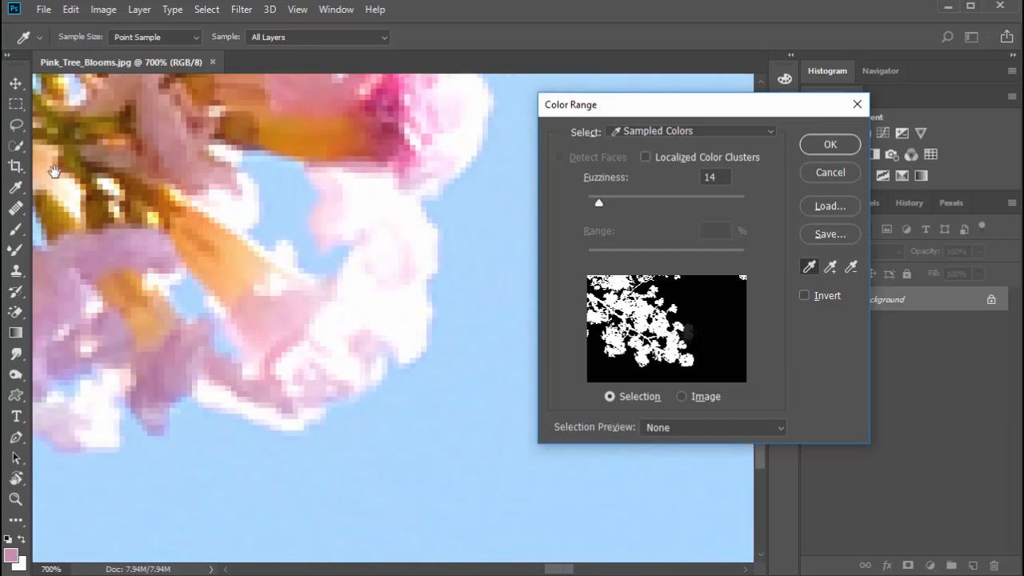
pyautogui.click(396, 227)
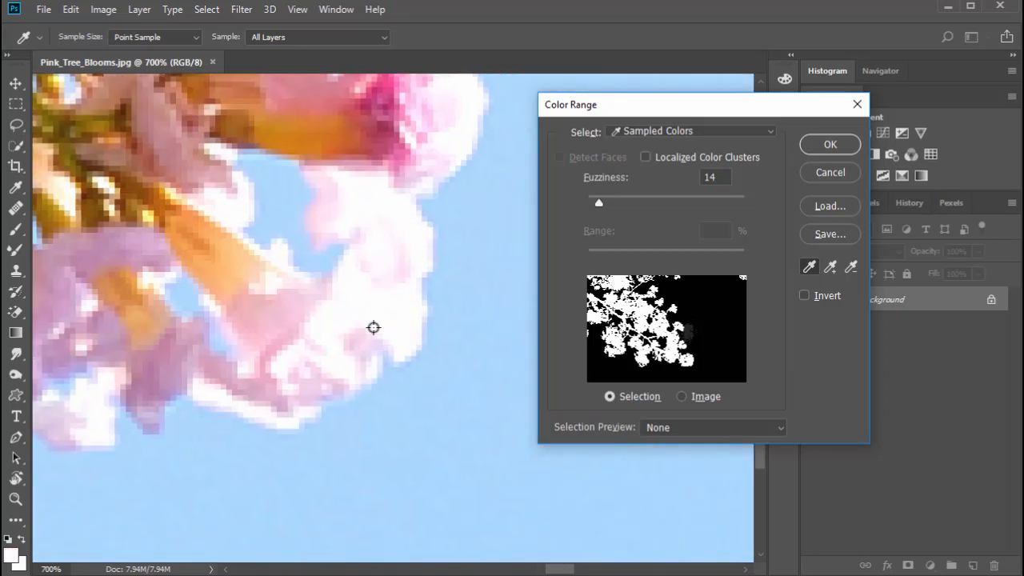
# Add the green and cream leaves hanging below the branch and the mauve petals of a drooping blossom to the sampled colors
pyautogui.moveTo(443, 164); pyautogui.dragTo(231, 267)
pyautogui.moveTo(183, 355); pyautogui.dragTo(133, 258)
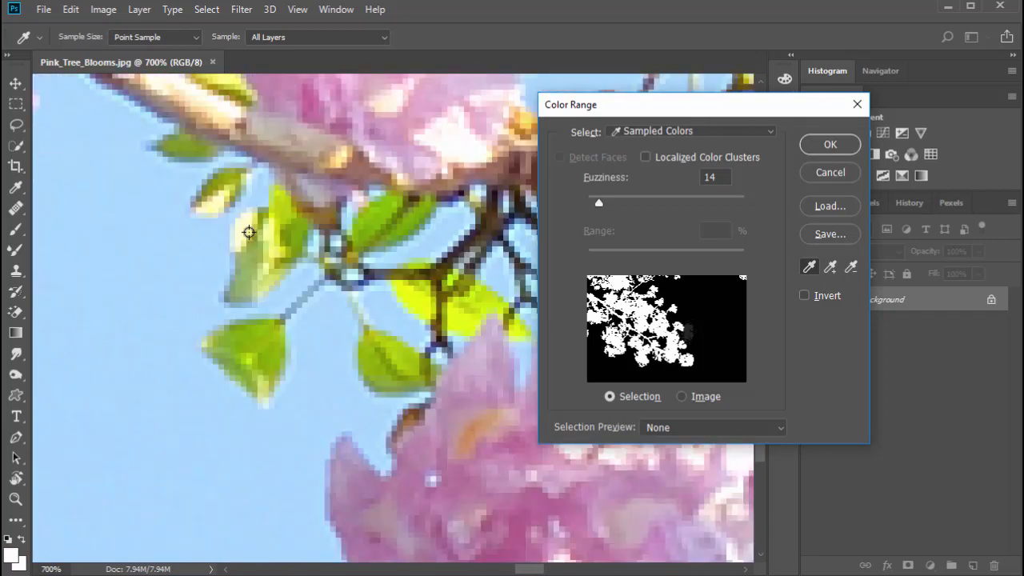
pyautogui.moveTo(245, 235); pyautogui.dragTo(266, 348)
pyautogui.moveTo(131, 251); pyautogui.dragTo(256, 155)
pyautogui.click(269, 217)
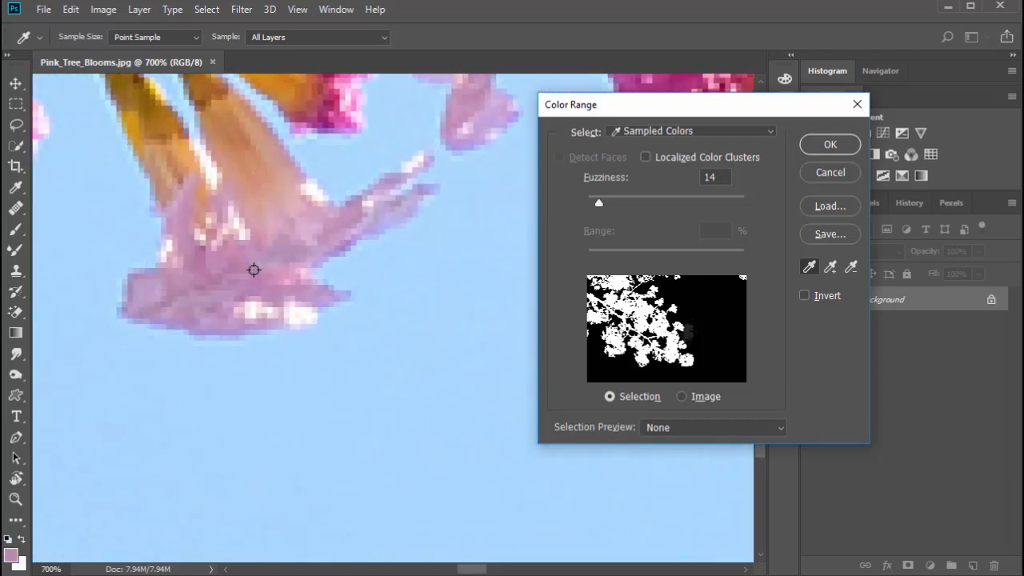
# Add the light pink, lavender and nearly white petals of the blossoms with long orange bases to the sampled colors
pyautogui.moveTo(220, 320); pyautogui.dragTo(472, 200)
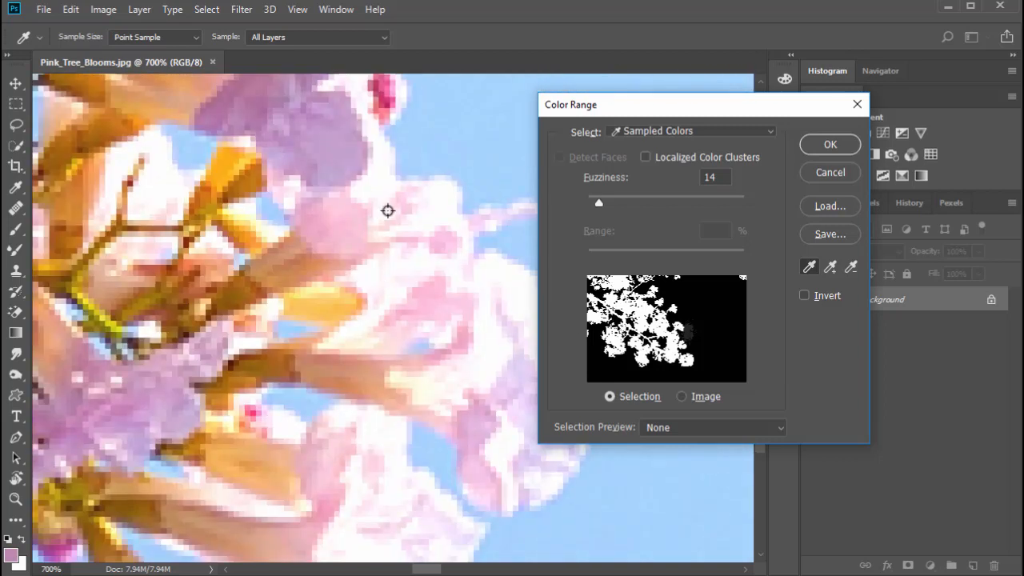
pyautogui.click(351, 225)
pyautogui.keyDown('shift'); pyautogui.click(330, 128); pyautogui.keyUp('shift')
pyautogui.keyDown('shift'); pyautogui.click(446, 220); pyautogui.keyUp('shift')
pyautogui.keyDown('shift'); pyautogui.click(446, 208); pyautogui.keyUp('shift')
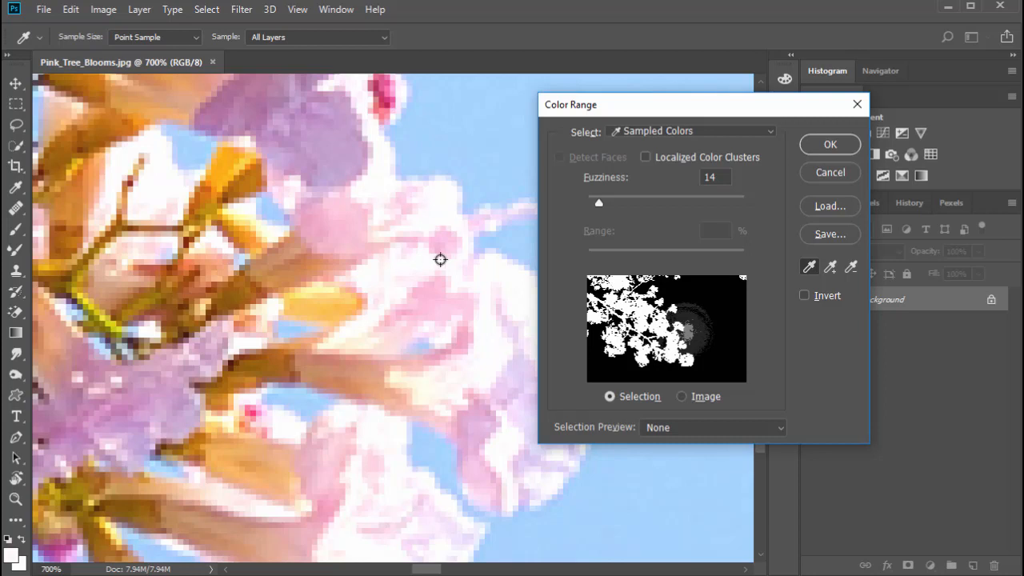
pyautogui.moveTo(402, 376); pyautogui.dragTo(407, 279)
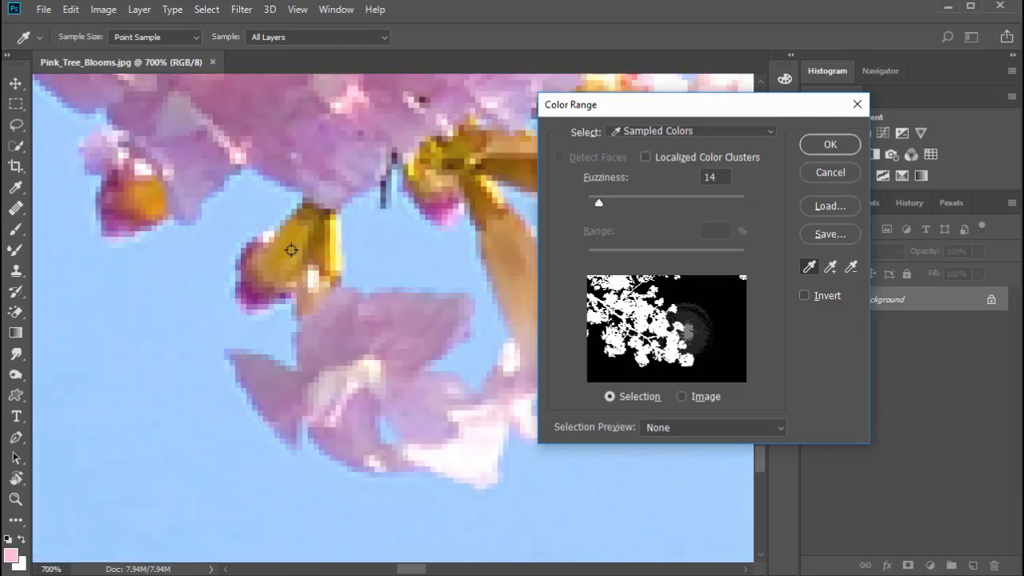
# Add the golden bud base above the drooping mauve blossom and the purple petals of the neighboring cluster to the sampled colors
pyautogui.moveTo(291, 251)
pyautogui.mouseDown()
pyautogui.moveTo(267, 278)
pyautogui.moveTo(294, 263)
pyautogui.mouseUp()
pyautogui.press('ctrl')
pyautogui.moveTo(125, 168); pyautogui.dragTo(375, 469)
pyautogui.moveTo(284, 136); pyautogui.dragTo(392, 373)
pyautogui.moveTo(208, 496); pyautogui.dragTo(515, 279)
pyautogui.moveTo(320, 350); pyautogui.dragTo(518, 352)
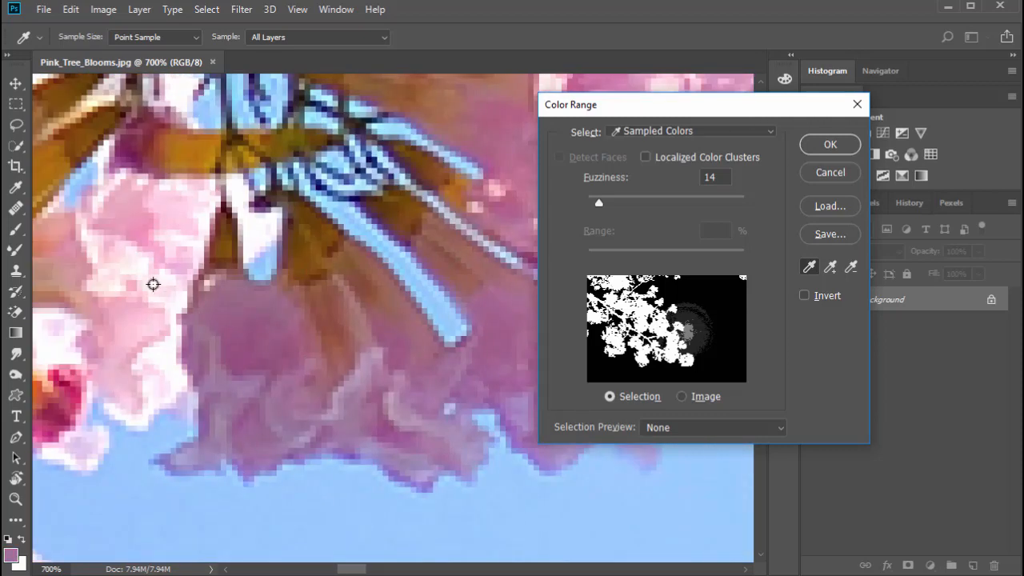
# Add the pale pink petals beside the shaded purple blossom to the sampled colors
pyautogui.moveTo(229, 210); pyautogui.dragTo(358, 520)
pyautogui.moveTo(156, 160); pyautogui.dragTo(261, 421)
pyautogui.moveTo(292, 382); pyautogui.dragTo(395, 250)
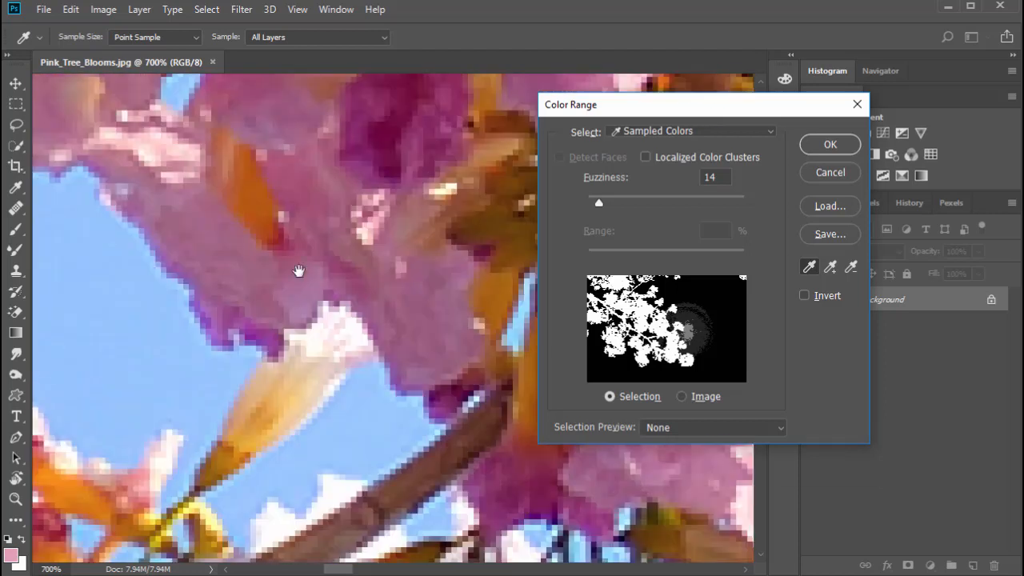
# Try the purple petal edge beside the sky, undo that sample, and add the inner mauve and pale pink petal tones instead
pyautogui.click(213, 319)
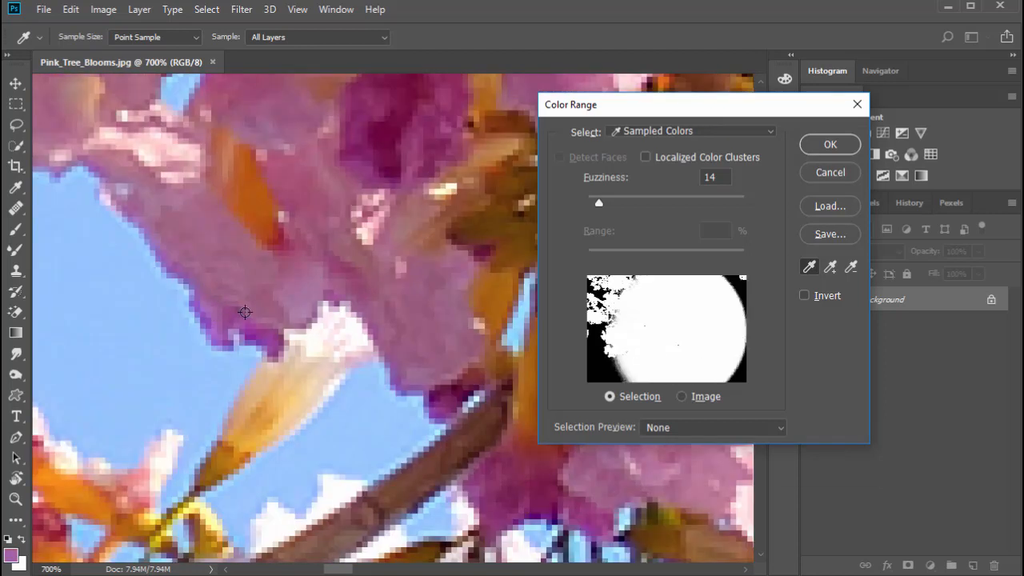
pyautogui.click(245, 312)
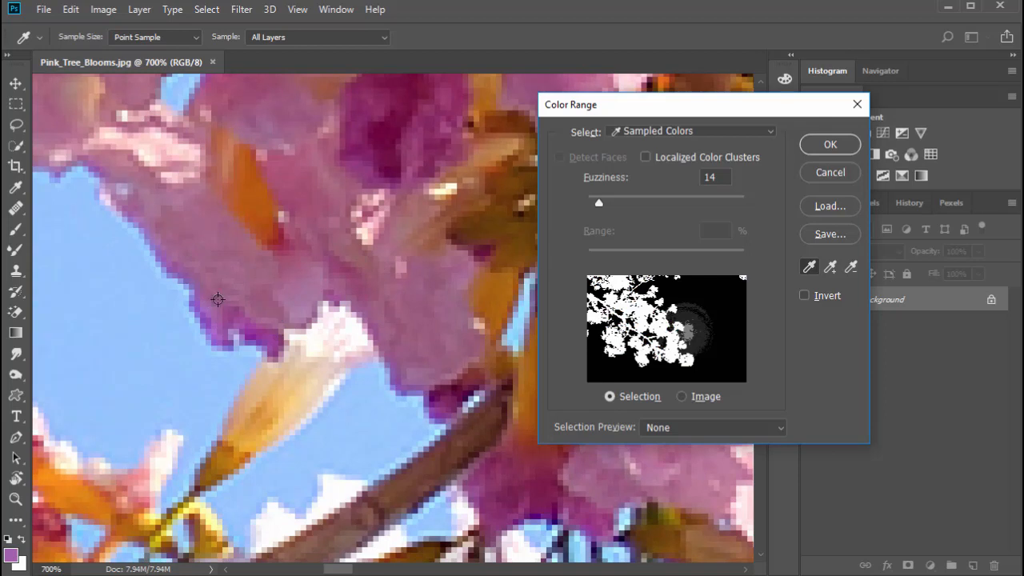
pyautogui.click(218, 299)
pyautogui.click(276, 310)
pyautogui.keyDown('shift'); pyautogui.click(164, 159); pyautogui.keyUp('shift')
pyautogui.keyDown('shift'); pyautogui.click(173, 189); pyautogui.keyUp('shift')
# Try to add the dark magenta edge of the small orange bud to the sampled colors, and undo that sample
pyautogui.moveTo(140, 164); pyautogui.dragTo(372, 407)
pyautogui.moveTo(120, 244); pyautogui.dragTo(488, 181)
pyautogui.moveTo(293, 163); pyautogui.dragTo(393, 447)
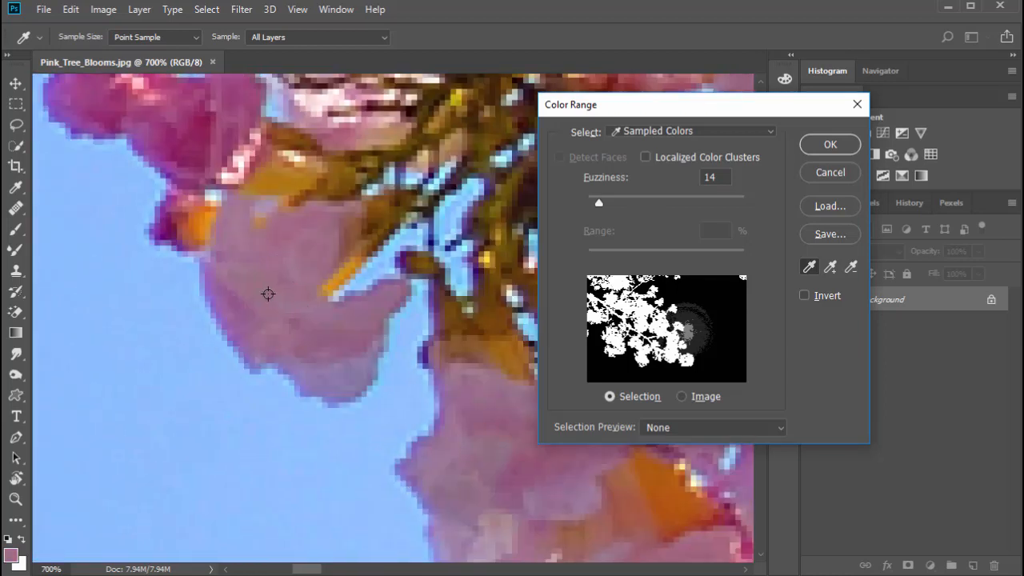
pyautogui.keyDown('shift'); pyautogui.click(164, 217); pyautogui.keyUp('shift')
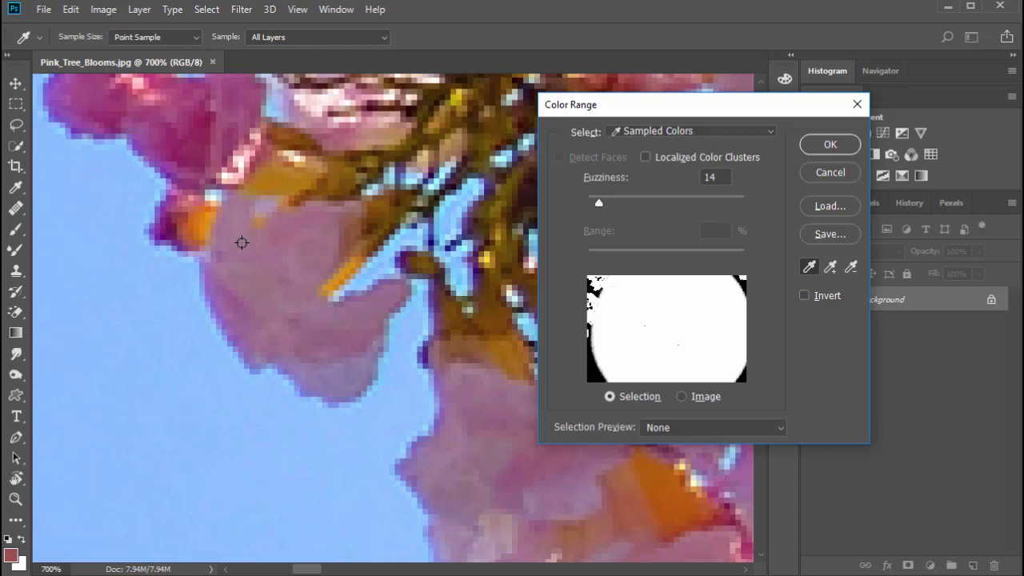
pyautogui.hotkey('ctrl', 'z')
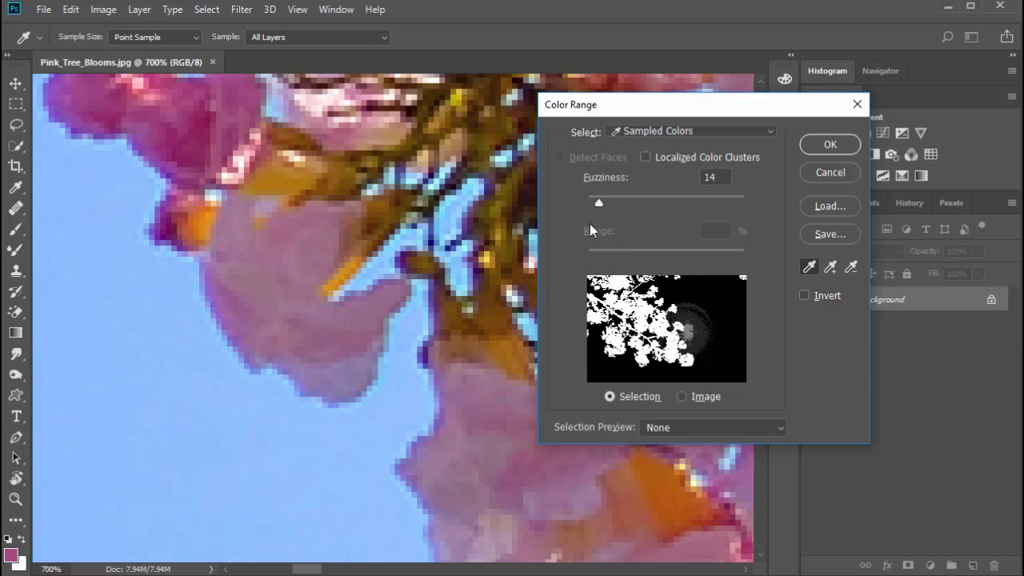
# Set the Color Range fuzziness to 19, create the selection and fit the whole image in the view
pyautogui.moveTo(600, 200); pyautogui.dragTo(603, 205)
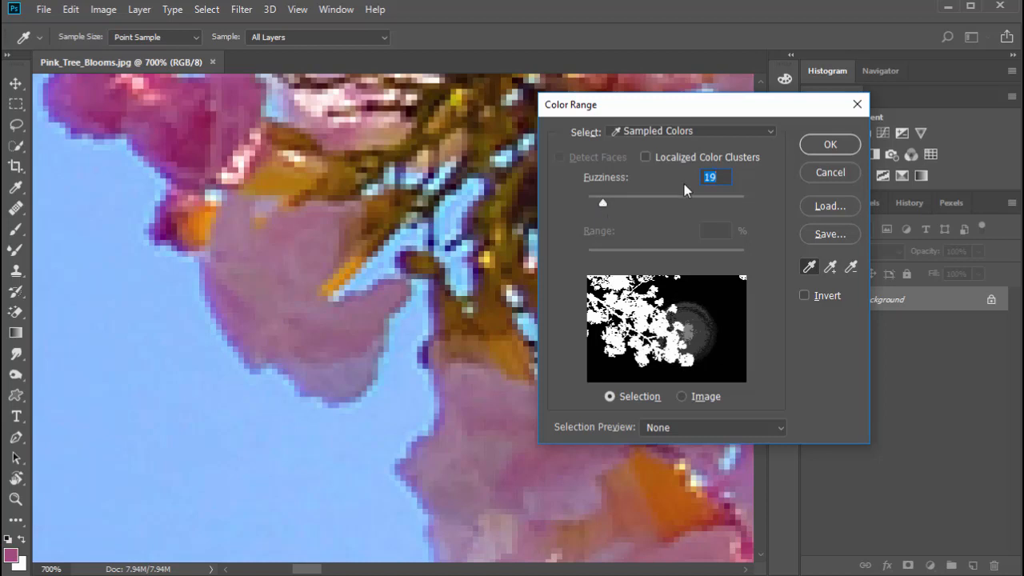
pyautogui.click(831, 145)
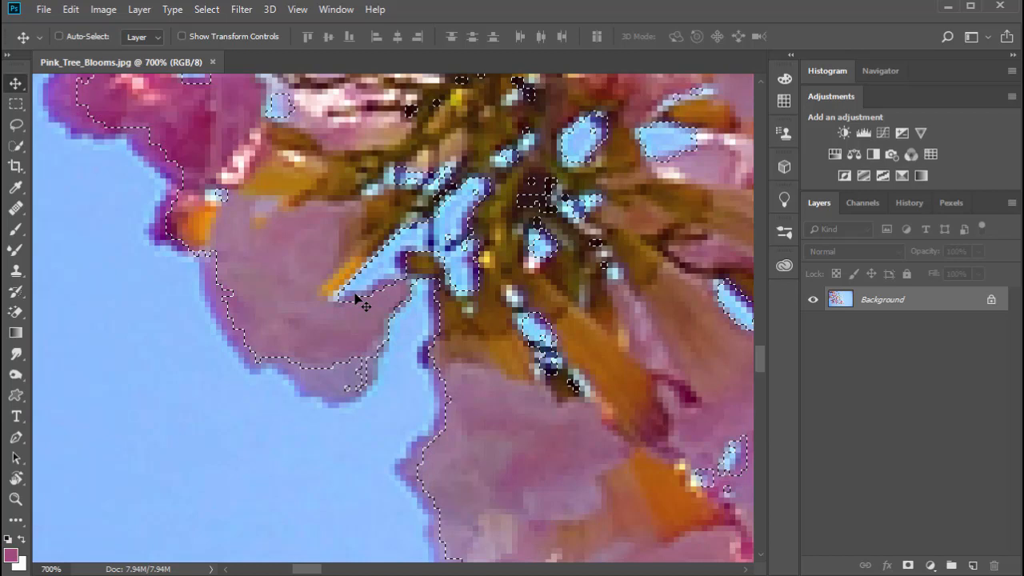
pyautogui.hotkey('ctrl', '0')
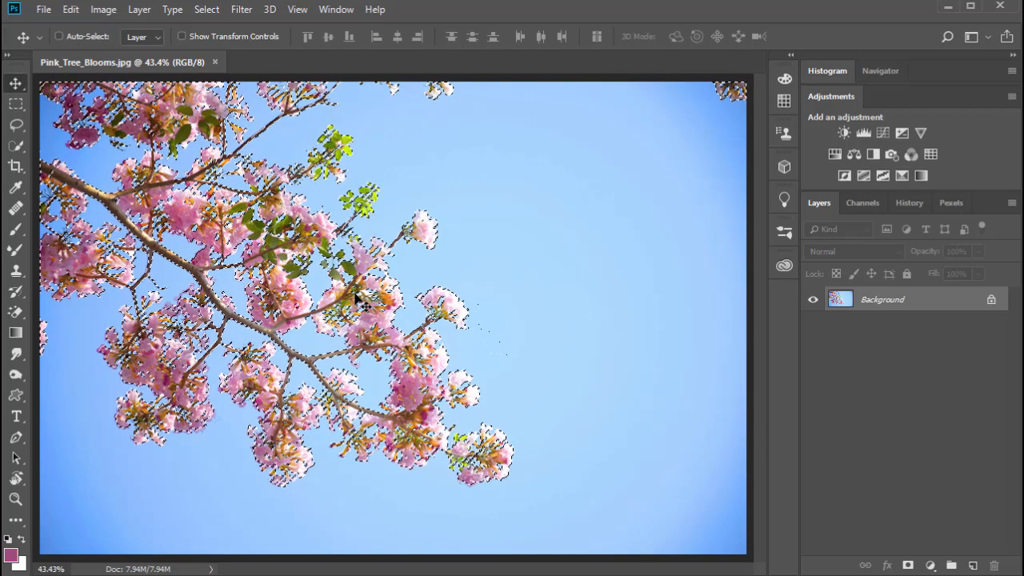
# Add a layer mask from the selection and set the layer thumbnails to the largest size
pyautogui.click(908, 566)
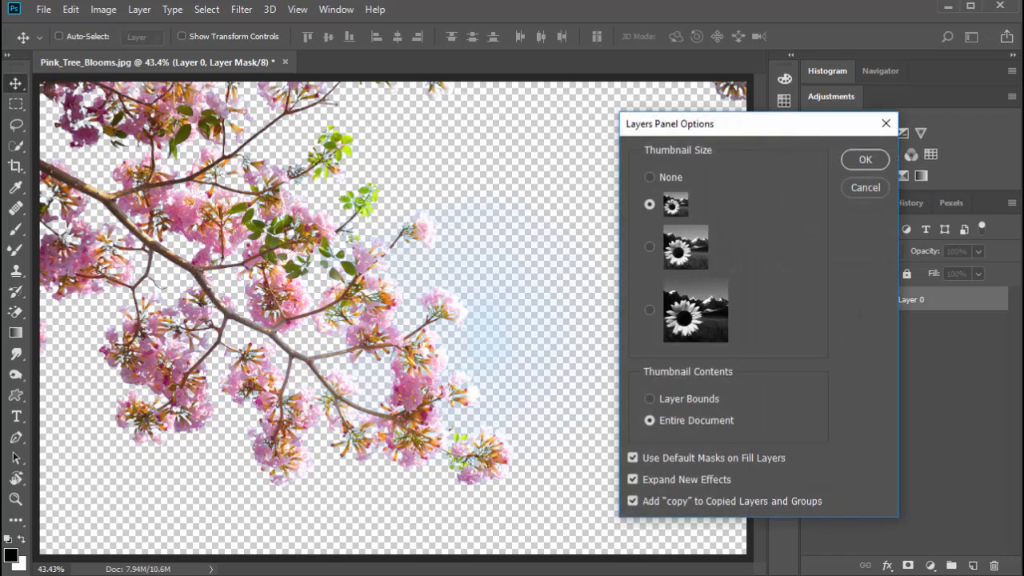
pyautogui.click(653, 313)
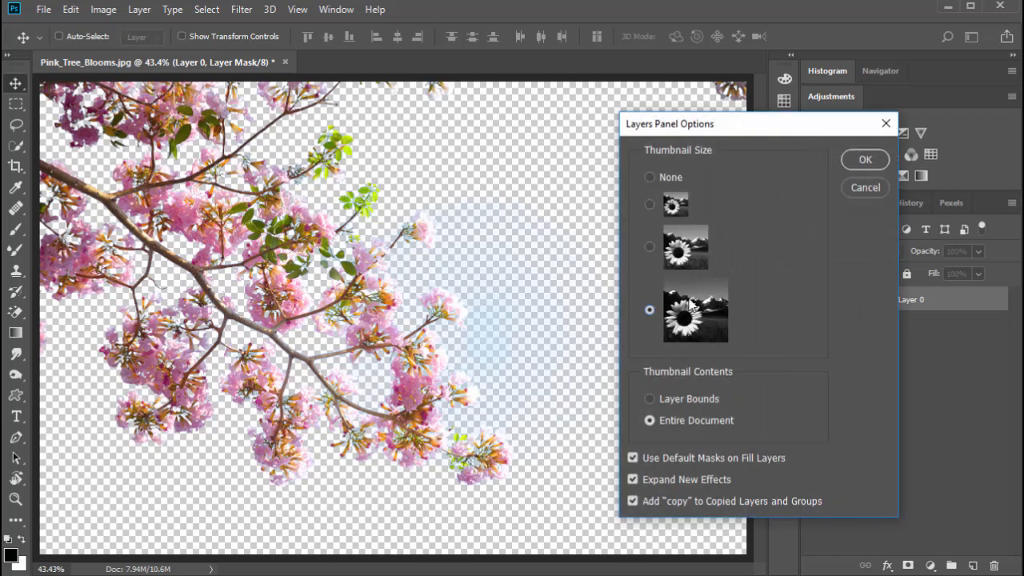
pyautogui.click(866, 160)
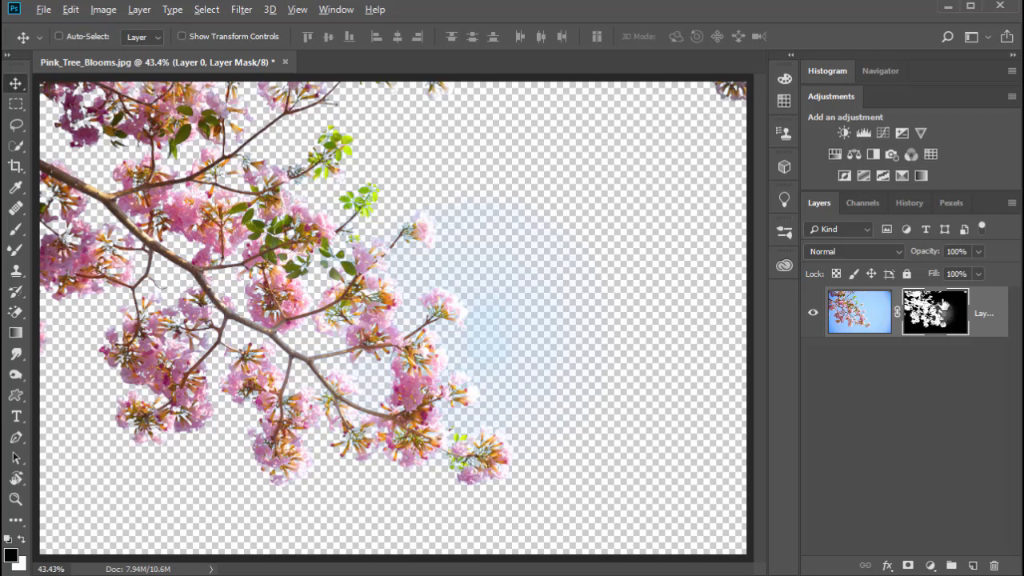
# Display only the layer mask on the canvas and activate the Brush tool
pyautogui.keyDown('alt'); pyautogui.click(941, 309); pyautogui.keyUp('alt')
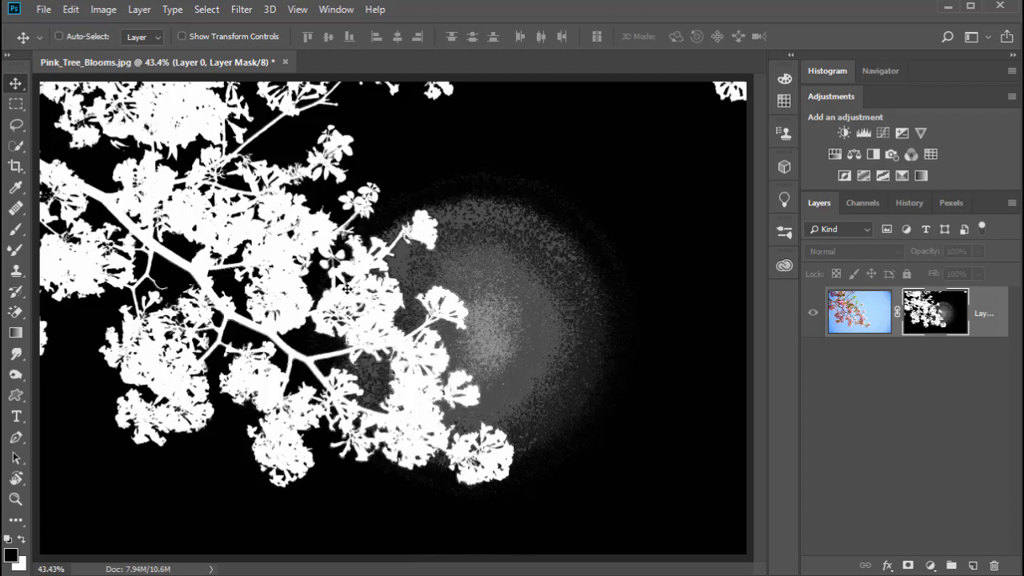
pyautogui.click(14, 229)
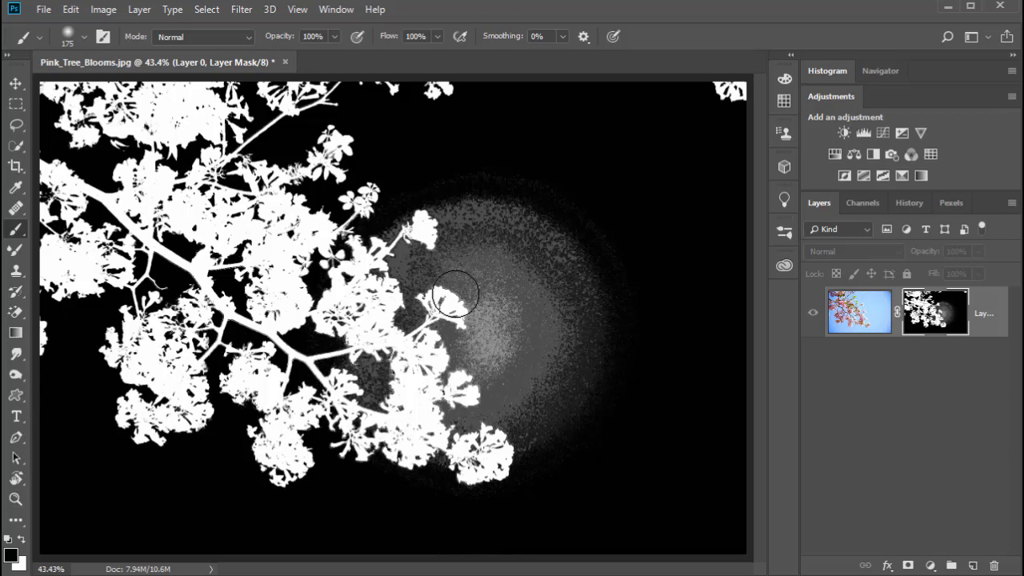
# Try painting black in Normal mode over the gray glow beside the blossoms, and undo the stroke
pyautogui.click(457, 268)
pyautogui.moveTo(464, 304)
pyautogui.mouseDown()
pyautogui.moveTo(464, 316)
pyautogui.moveTo(470, 258)
pyautogui.mouseUp()
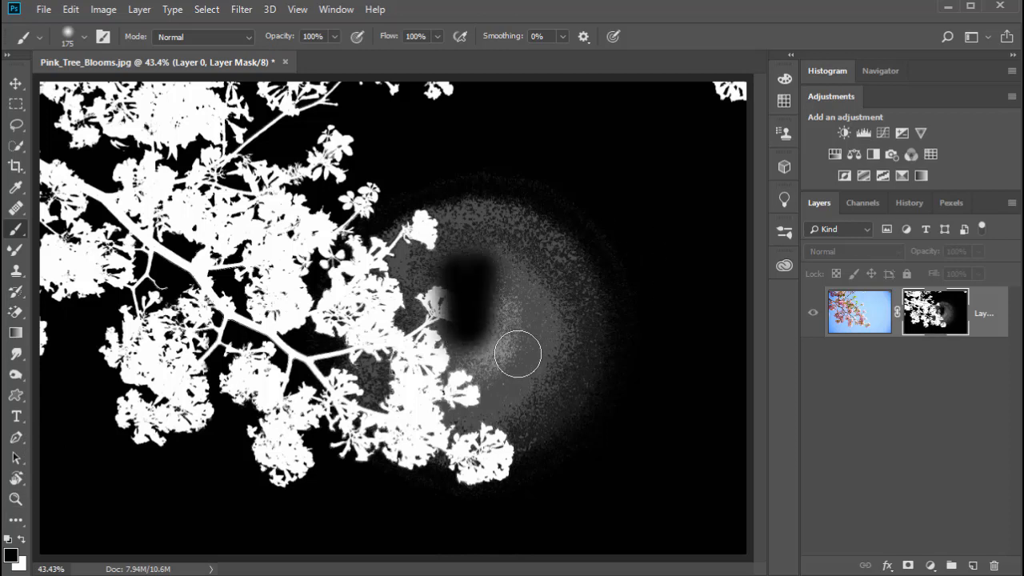
pyautogui.hotkey('ctrl', 'z')
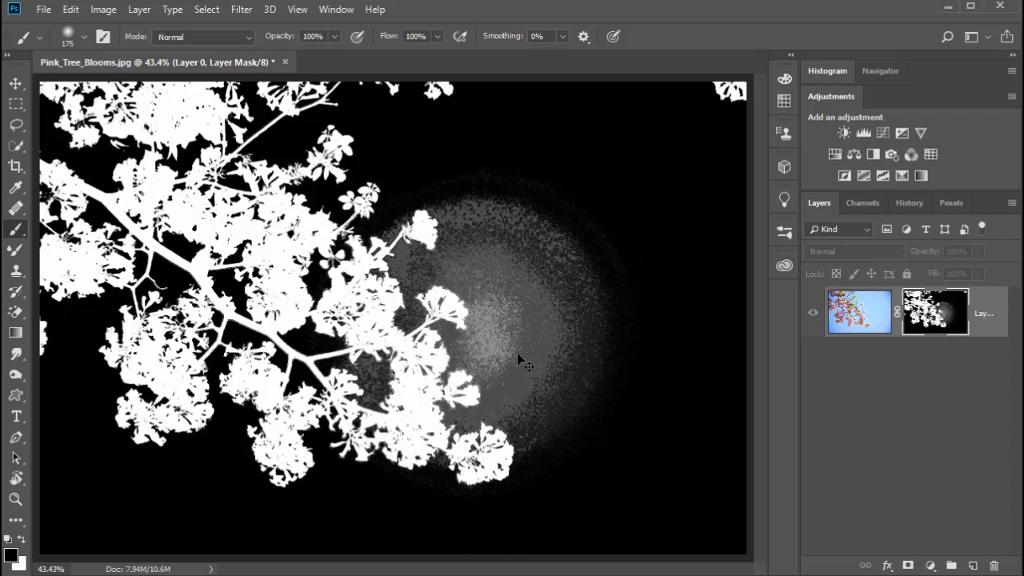
# Set the brush to Overlay mode with 62% hardness and paint black over the gray glow around the blossoms on the mask
pyautogui.click(180, 38)
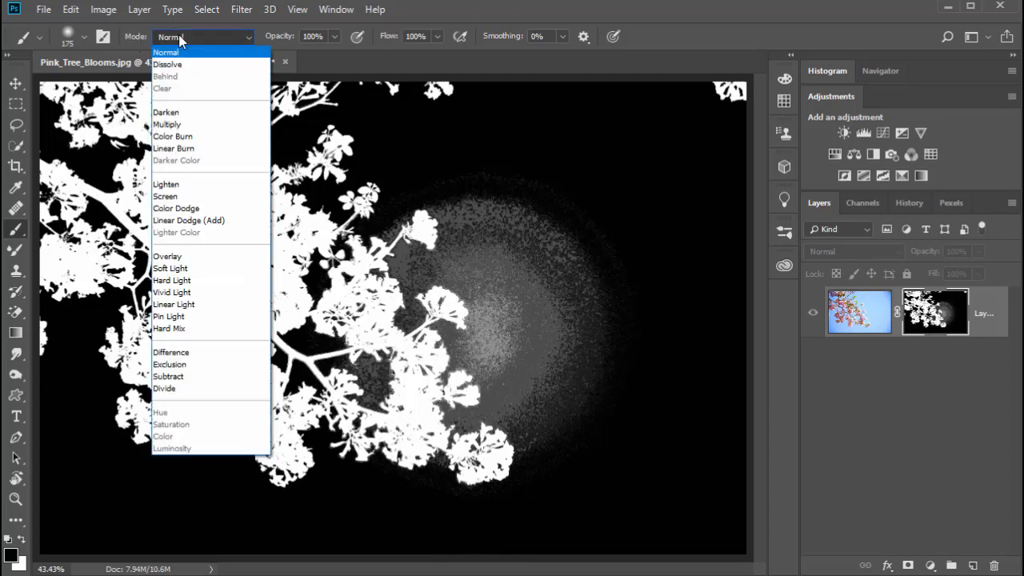
pyautogui.click(199, 263)
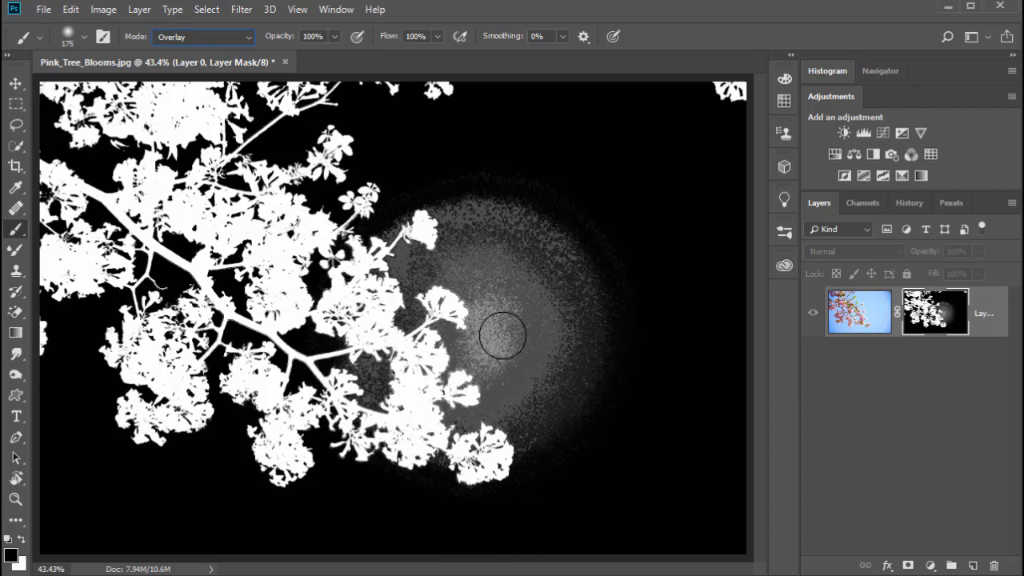
pyautogui.rightClick(495, 277)
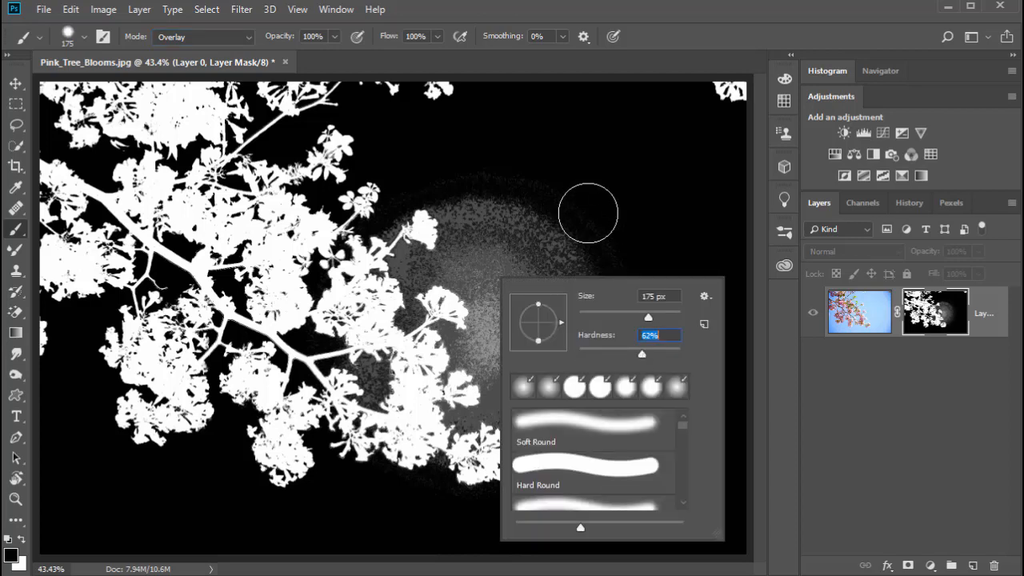
pyautogui.click(590, 211)
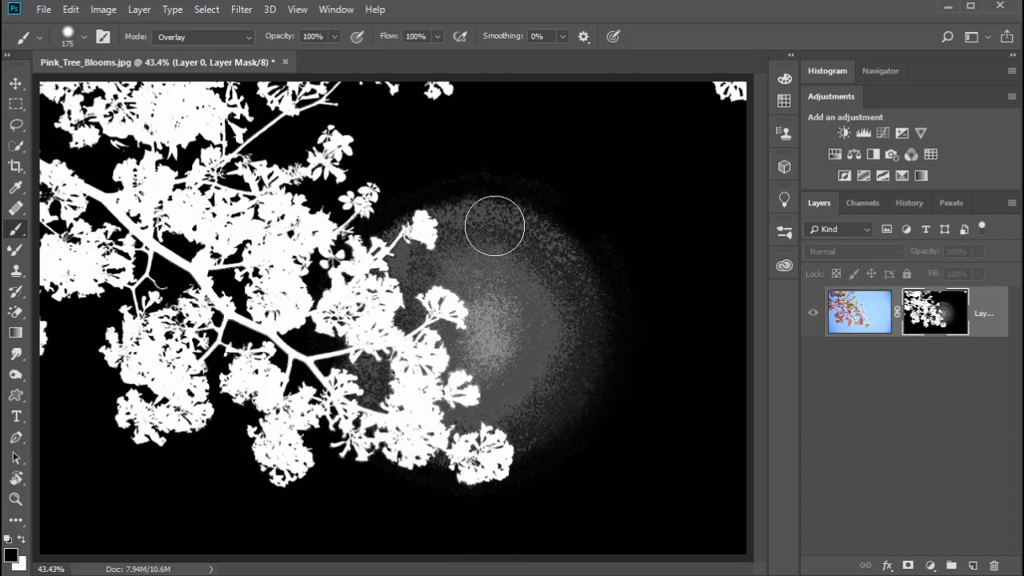
pyautogui.moveTo(493, 222)
pyautogui.mouseDown()
pyautogui.moveTo(496, 328)
pyautogui.moveTo(553, 308)
pyautogui.moveTo(590, 319)
pyautogui.moveTo(427, 229)
pyautogui.moveTo(390, 284)
pyautogui.moveTo(400, 210)
pyautogui.moveTo(448, 274)
pyautogui.moveTo(452, 336)
pyautogui.moveTo(388, 316)
pyautogui.moveTo(485, 379)
pyautogui.moveTo(468, 428)
pyautogui.moveTo(560, 400)
pyautogui.moveTo(472, 455)
pyautogui.moveTo(456, 430)
pyautogui.moveTo(416, 448)
pyautogui.moveTo(345, 369)
pyautogui.moveTo(352, 338)
pyautogui.moveTo(309, 275)
pyautogui.moveTo(395, 168)
pyautogui.moveTo(454, 123)
pyautogui.moveTo(320, 88)
pyautogui.moveTo(108, 84)
pyautogui.moveTo(164, 148)
pyautogui.moveTo(56, 201)
pyautogui.moveTo(85, 327)
pyautogui.moveTo(151, 382)
pyautogui.moveTo(142, 431)
pyautogui.moveTo(286, 428)
pyautogui.moveTo(267, 423)
pyautogui.moveTo(296, 375)
pyautogui.moveTo(512, 461)
pyautogui.moveTo(436, 254)
pyautogui.moveTo(331, 275)
pyautogui.moveTo(226, 191)
pyautogui.moveTo(259, 269)
pyautogui.mouseUp()
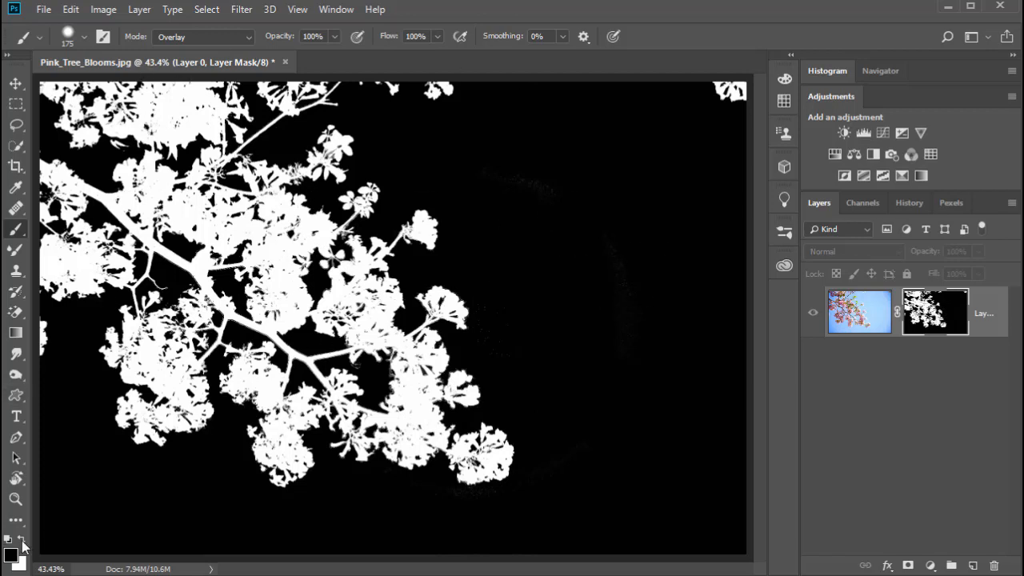
# Switch the canvas from the layer mask view back to the masked blossom image
pyautogui.click(11, 552)
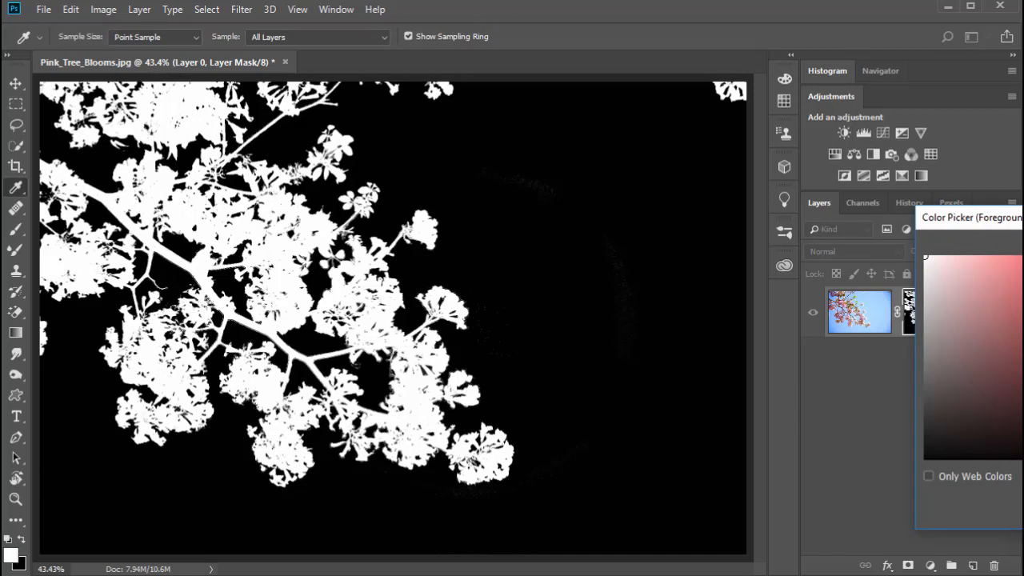
pyautogui.press('Escape')
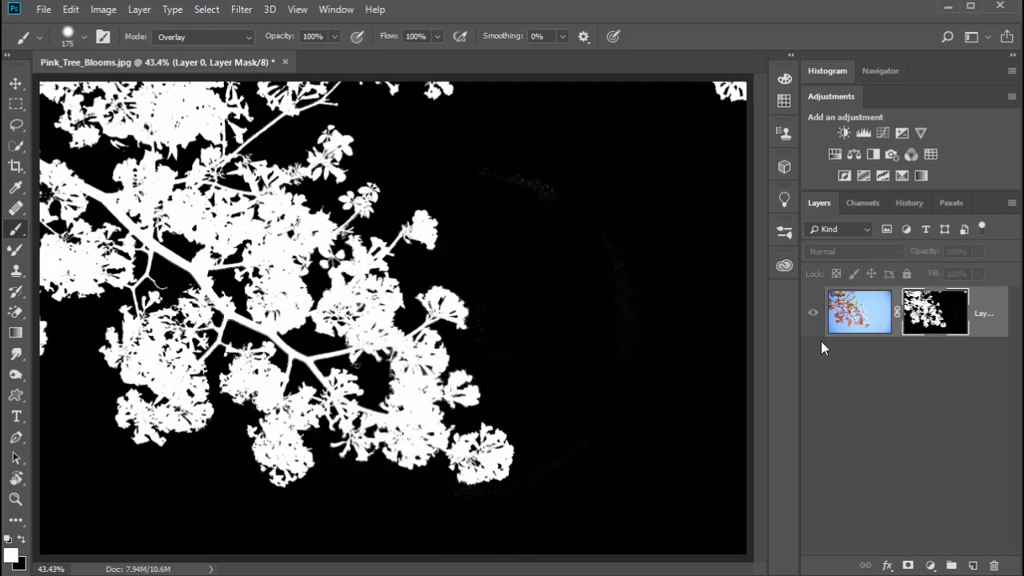
pyautogui.keyDown('alt'); pyautogui.click(935, 312); pyautogui.keyUp('alt')
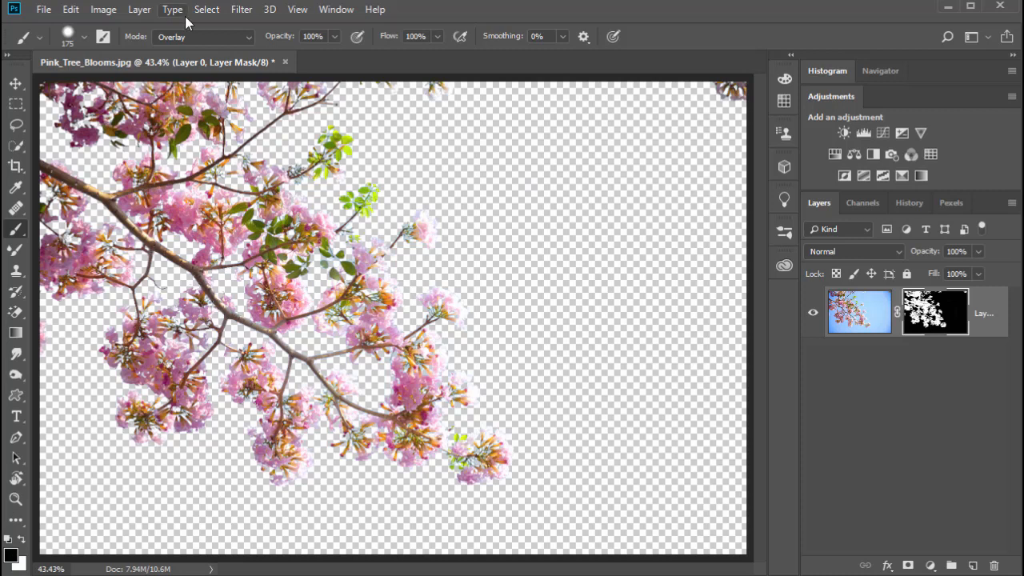
# Set the brush to Normal mode and paint black on the mask over the stray blossoms along the image's upper edge
pyautogui.click(229, 36)
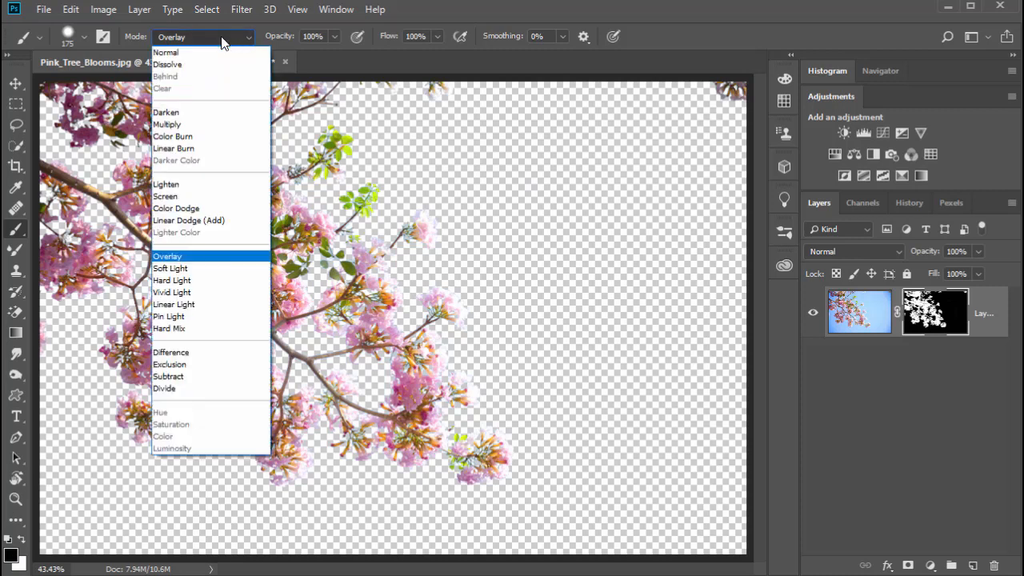
pyautogui.click(175, 48)
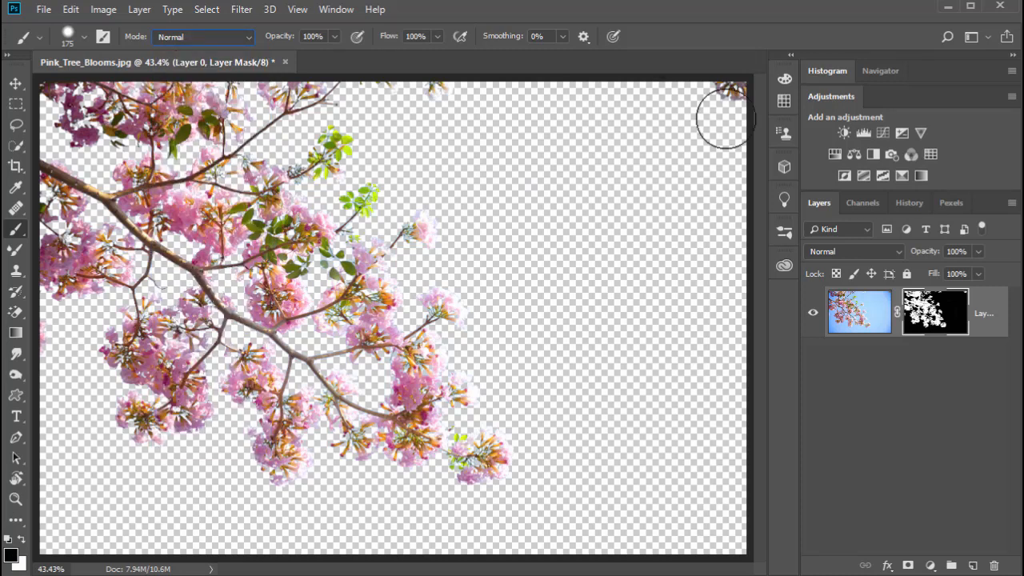
pyautogui.moveTo(720, 115)
pyautogui.mouseDown()
pyautogui.moveTo(738, 64)
pyautogui.moveTo(711, 133)
pyautogui.mouseUp()
pyautogui.moveTo(493, 114); pyautogui.dragTo(381, 88)
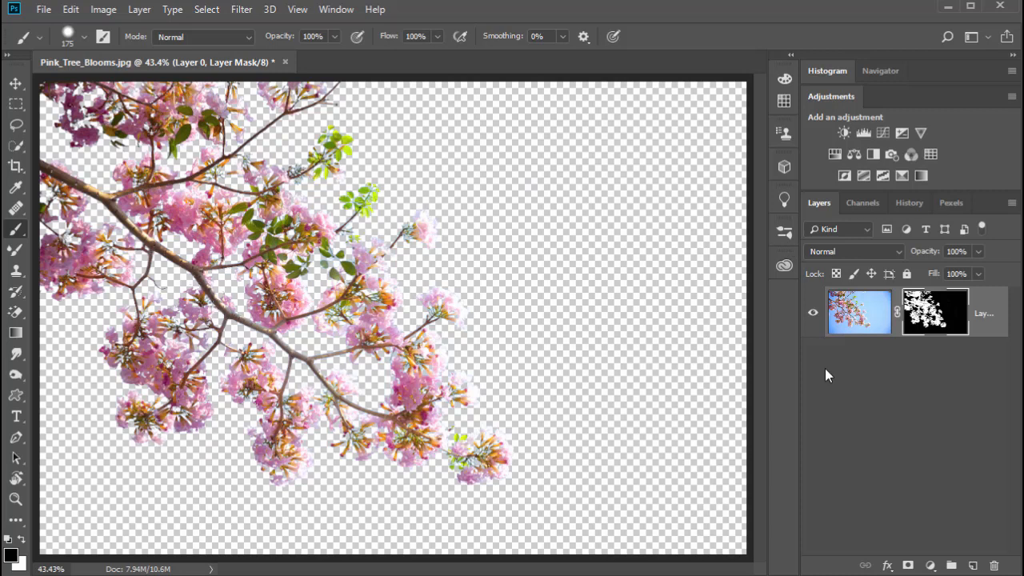
# Add a blank layer below the masked blossom layer and sample the light blue sky with the layer mask temporarily disabled
pyautogui.click(972, 567)
pyautogui.moveTo(867, 310); pyautogui.dragTo(880, 374)
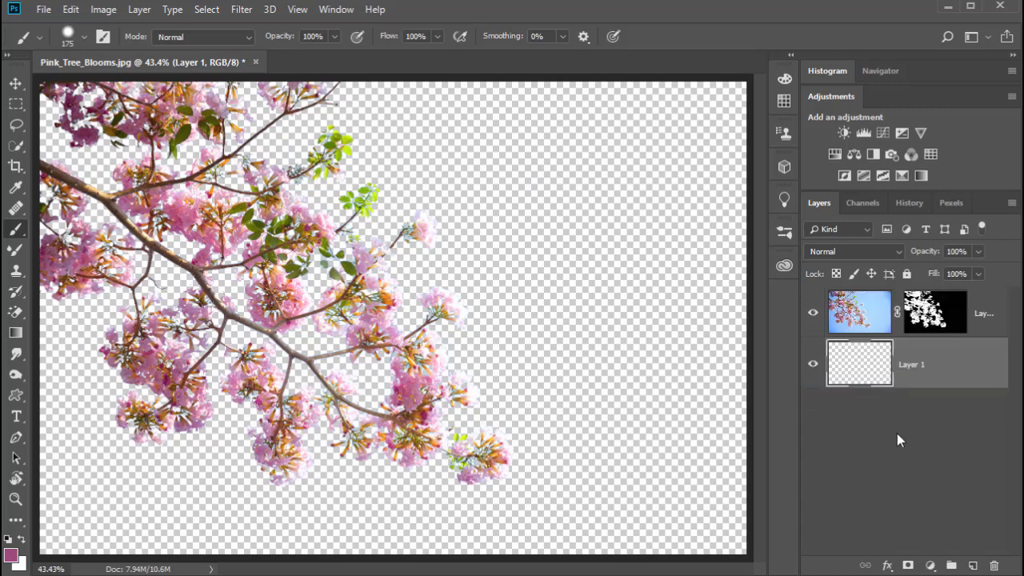
pyautogui.click(870, 308)
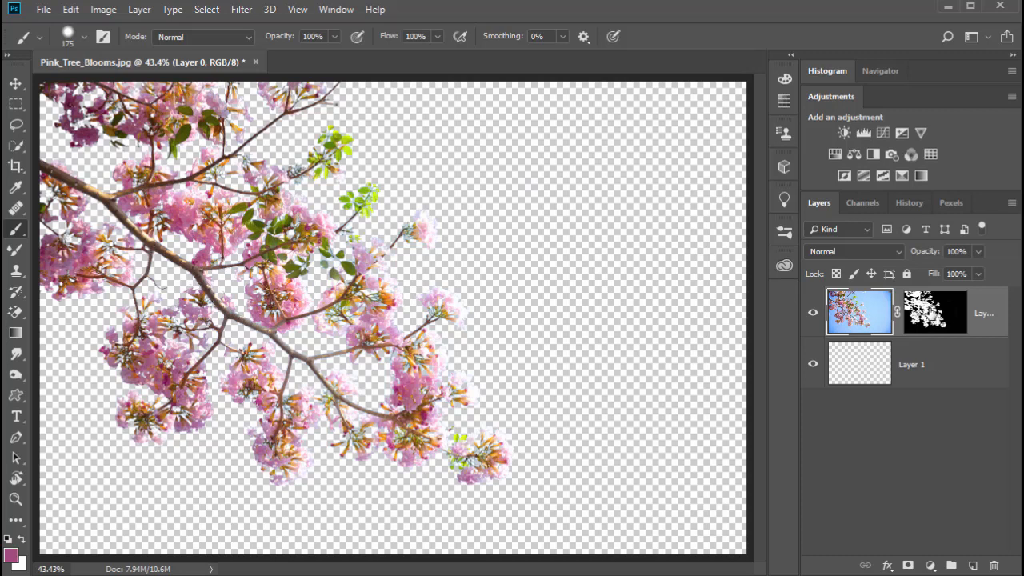
pyautogui.rightClick(930, 305)
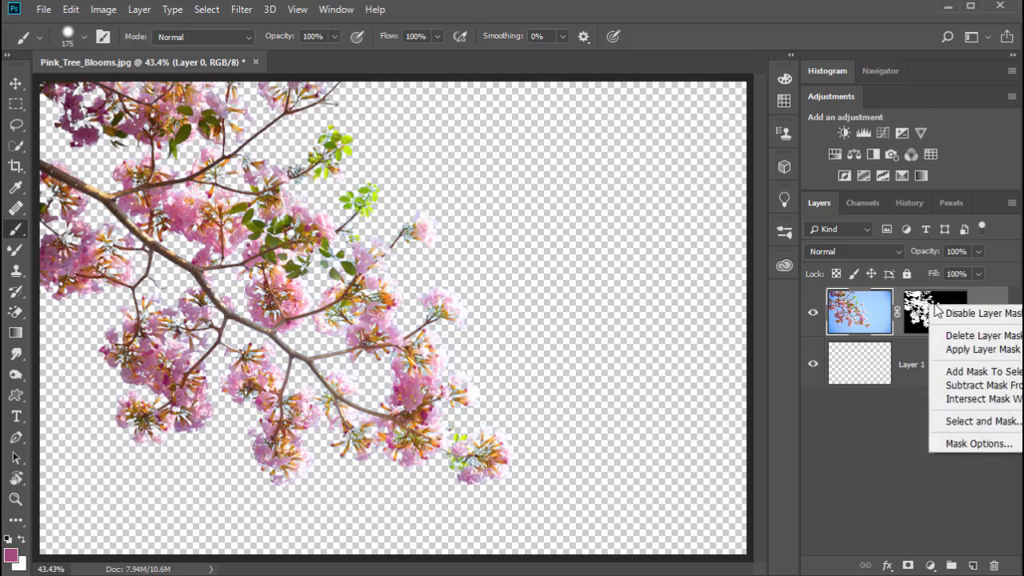
pyautogui.click(984, 313)
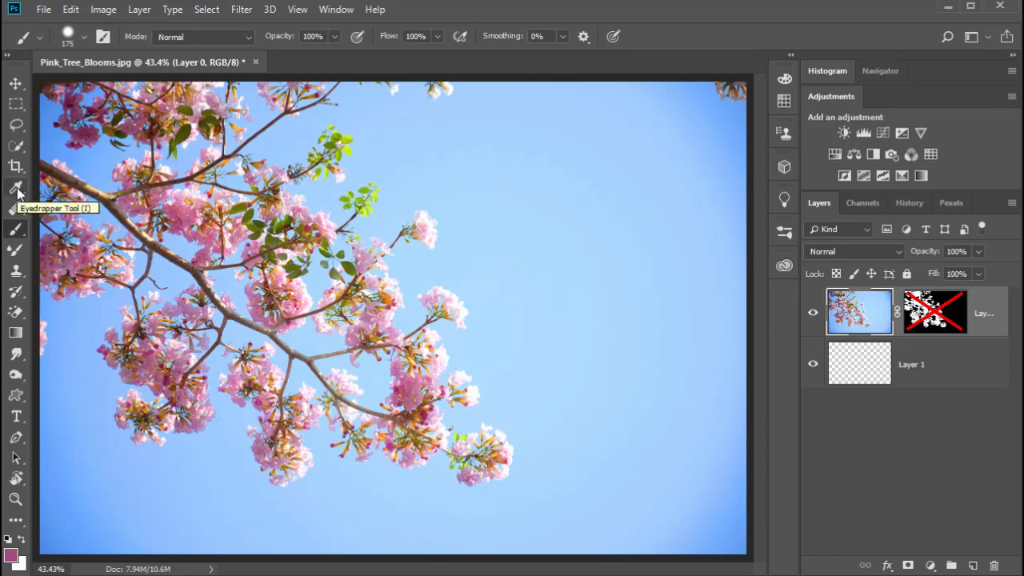
pyautogui.click(17, 189)
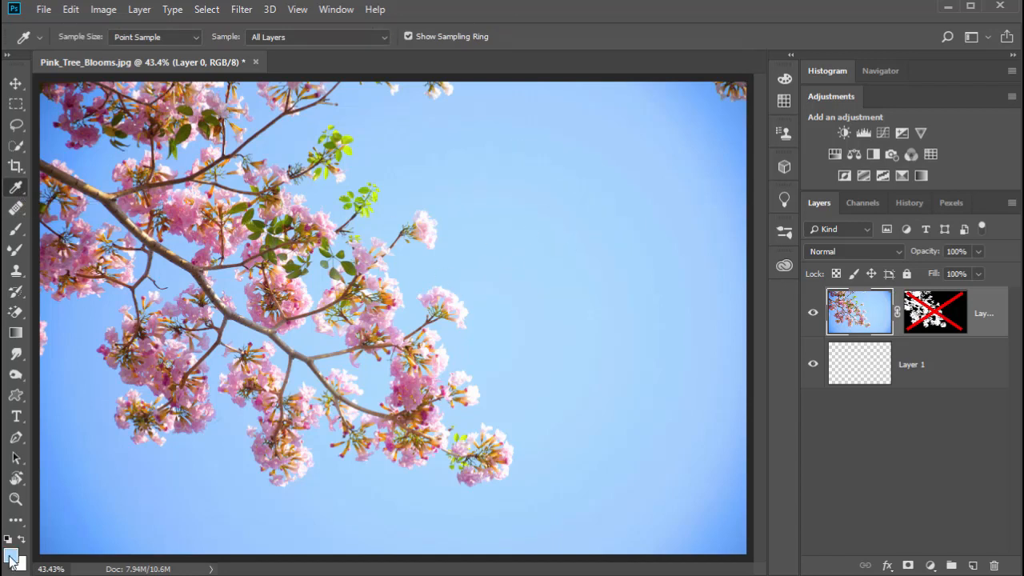
pyautogui.rightClick(931, 313)
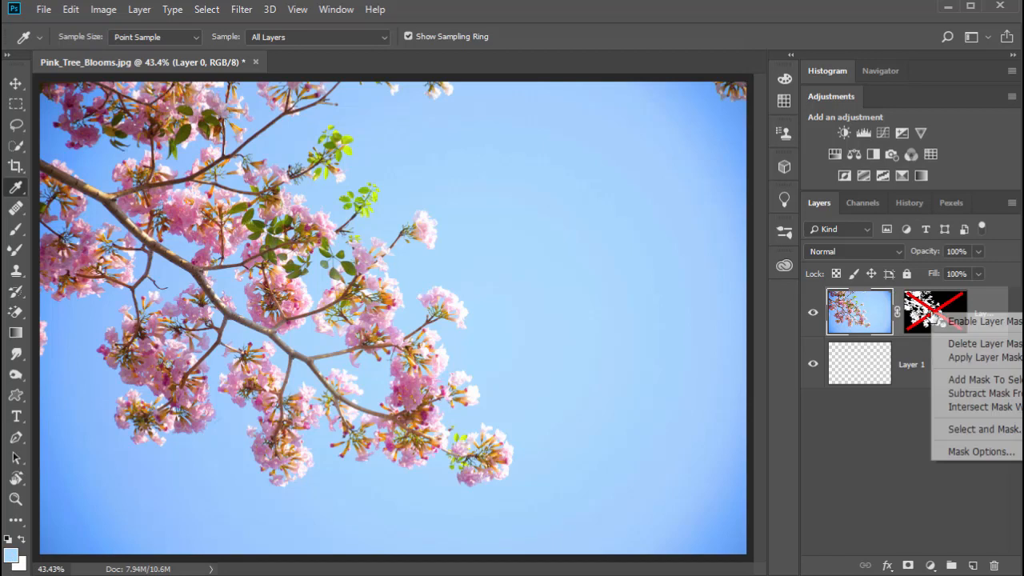
pyautogui.click(990, 323)
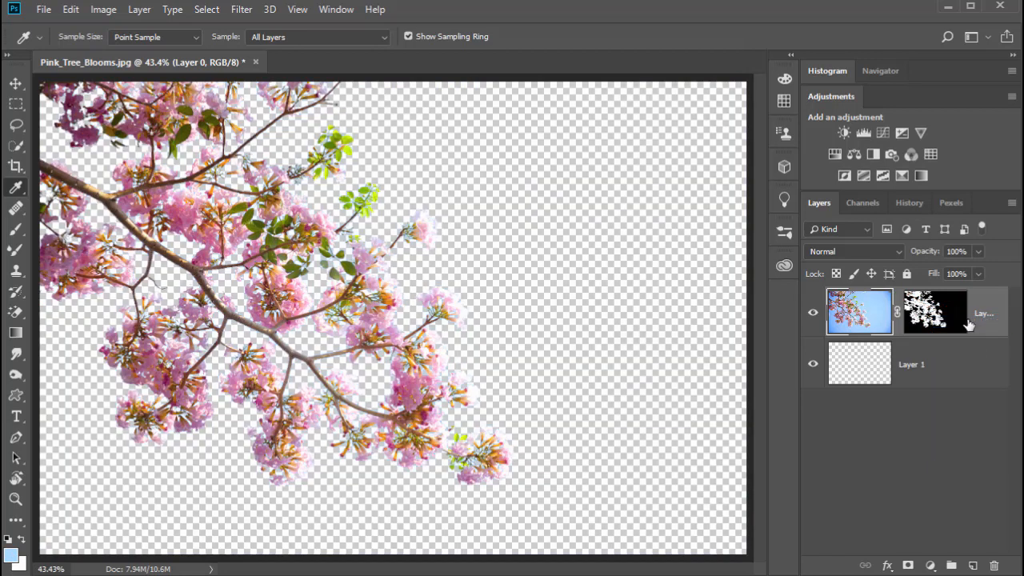
# Fill Layer 1 with the foreground color in Normal mode at 100% opacity and inspect the blossom edges against it
pyautogui.click(864, 363)
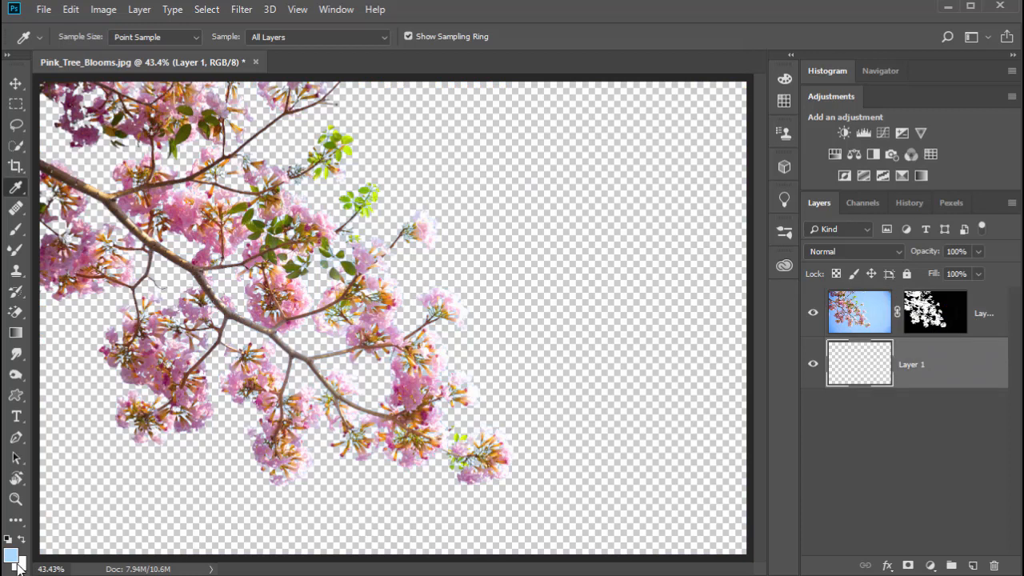
pyautogui.click(70, 10)
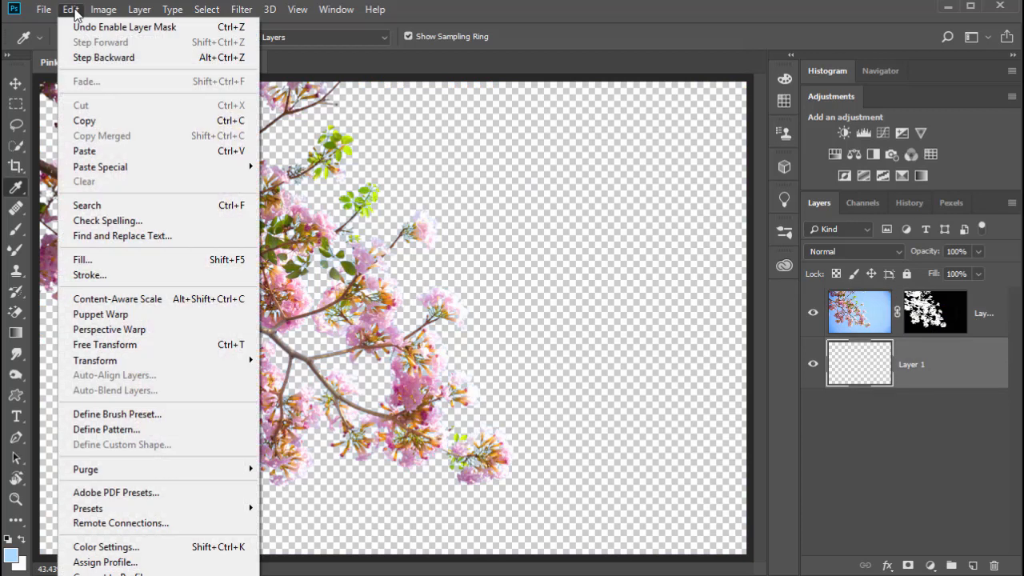
pyautogui.click(112, 265)
pyautogui.moveTo(749, 184); pyautogui.dragTo(559, 182)
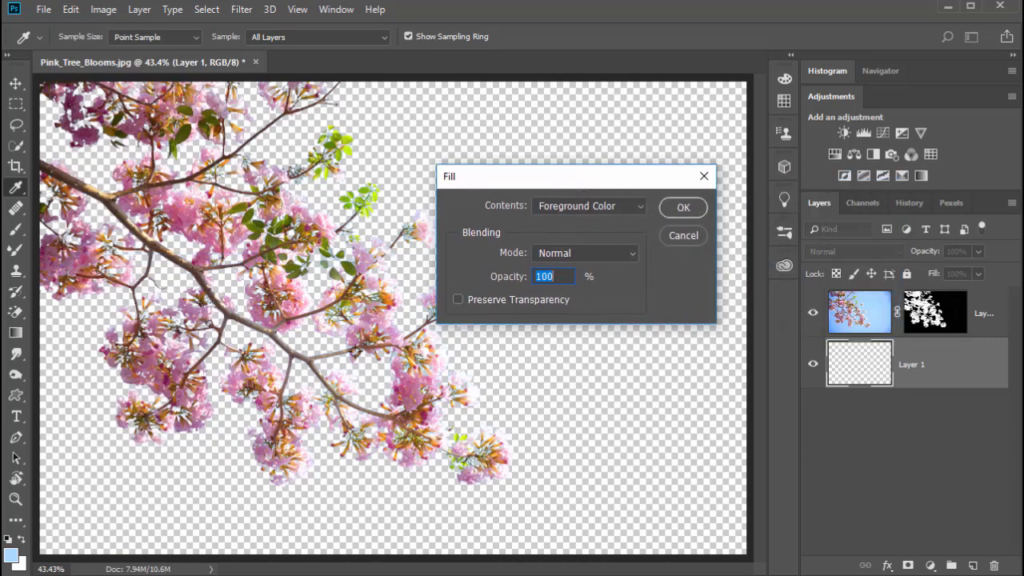
pyautogui.click(684, 208)
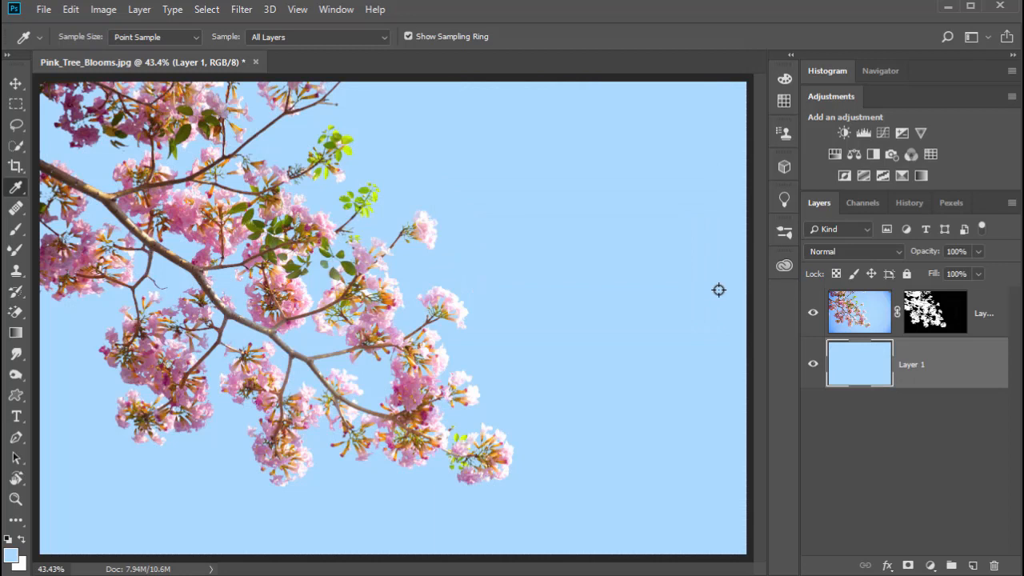
pyautogui.keyDown('ctrl'); pyautogui.click(436, 228); pyautogui.keyUp('ctrl')
pyautogui.keyDown('ctrl'); pyautogui.click(435, 228); pyautogui.keyUp('ctrl')
pyautogui.keyDown('ctrl'); pyautogui.click(436, 228); pyautogui.keyUp('ctrl')
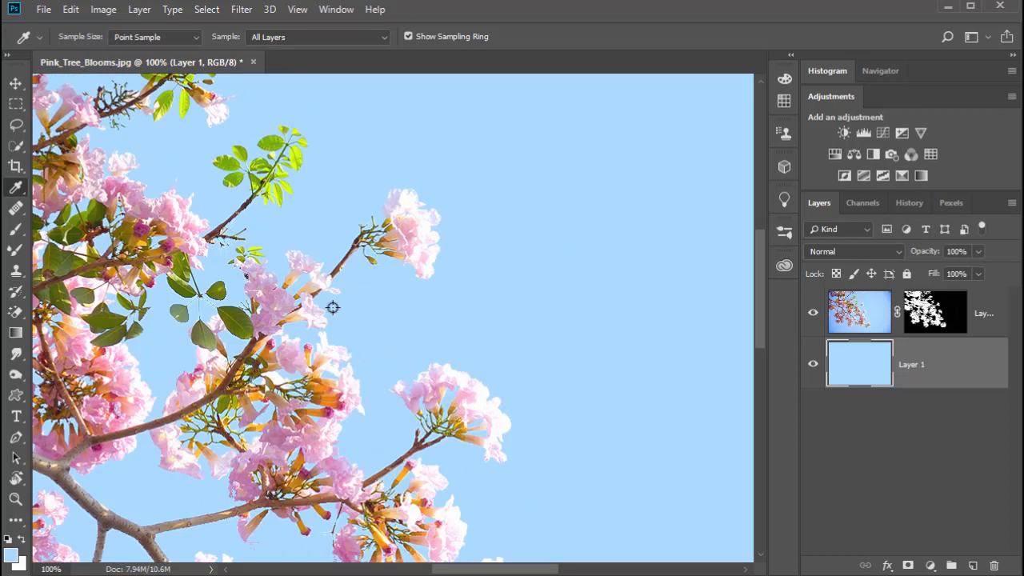
# Open Green_Tree.jpg and copy the blossom layer with its mask from Pink_Tree_Blooms.jpg into it
pyautogui.click(870, 317)
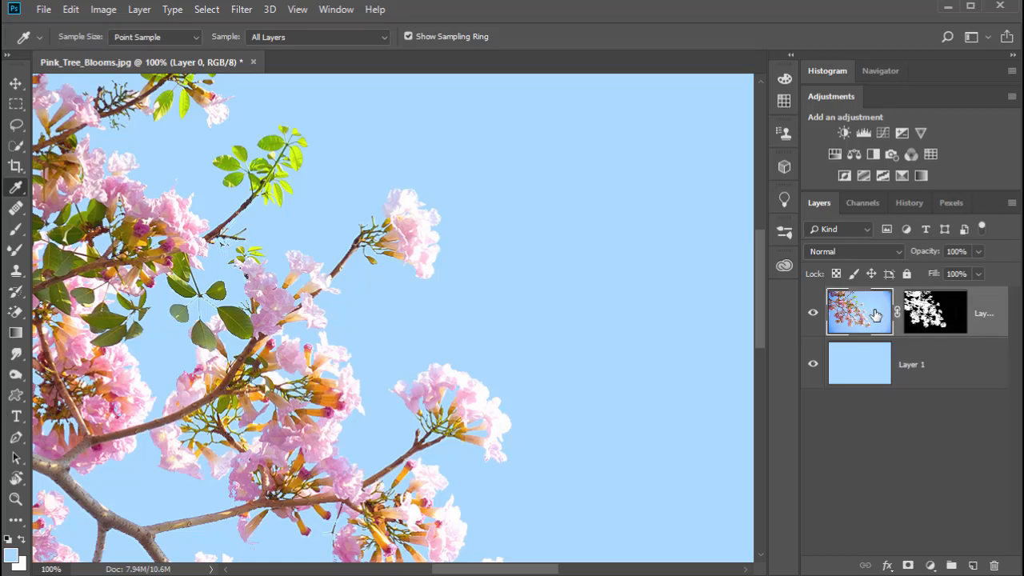
pyautogui.click(43, 9)
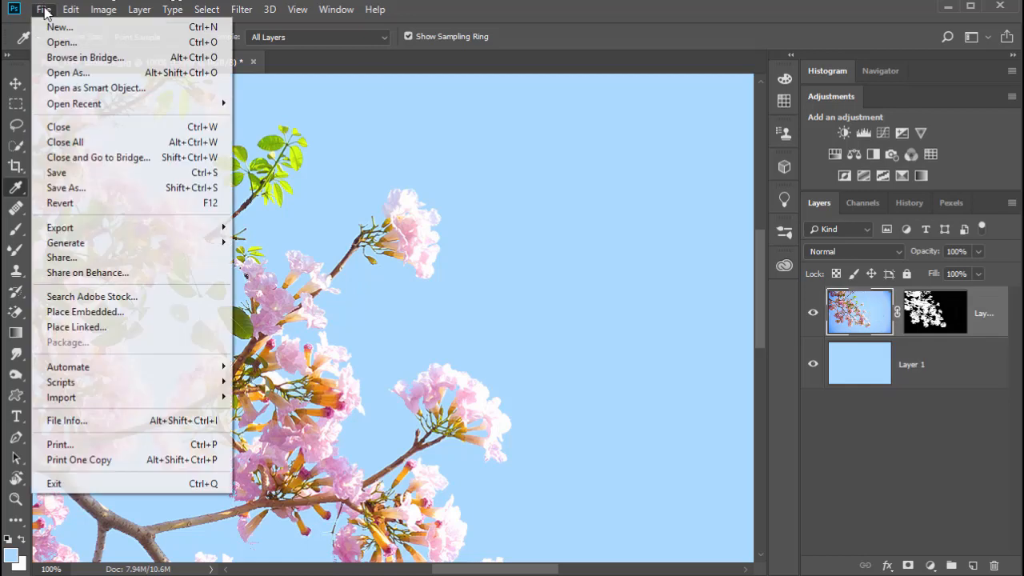
pyautogui.click(48, 40)
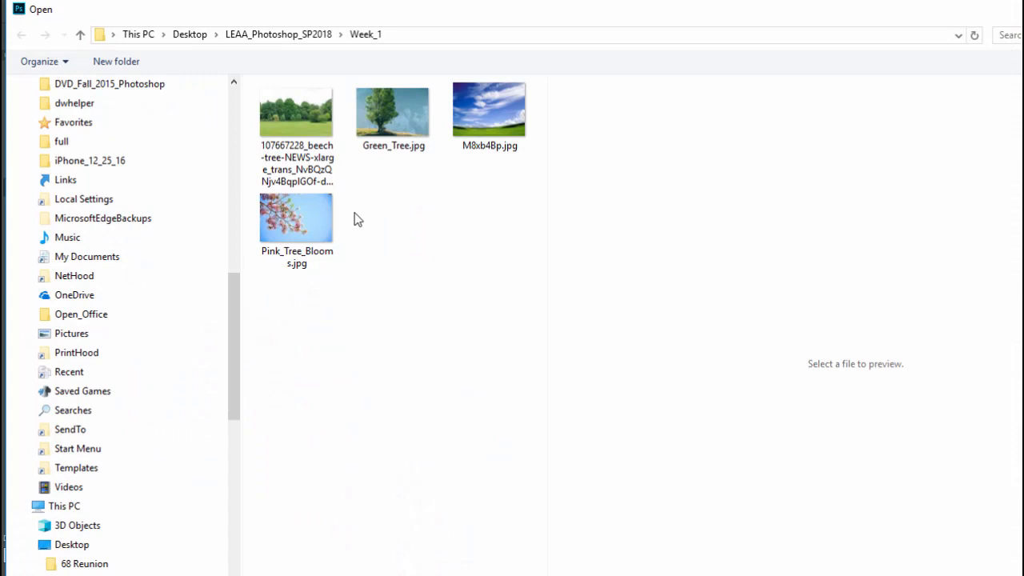
pyautogui.click(391, 125)
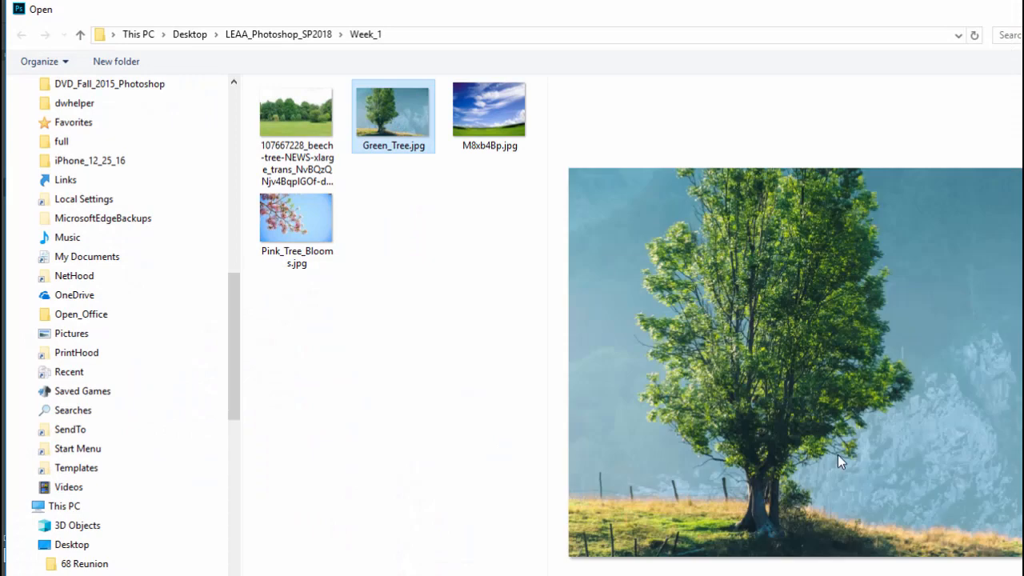
pyautogui.doubleClick(392, 116)
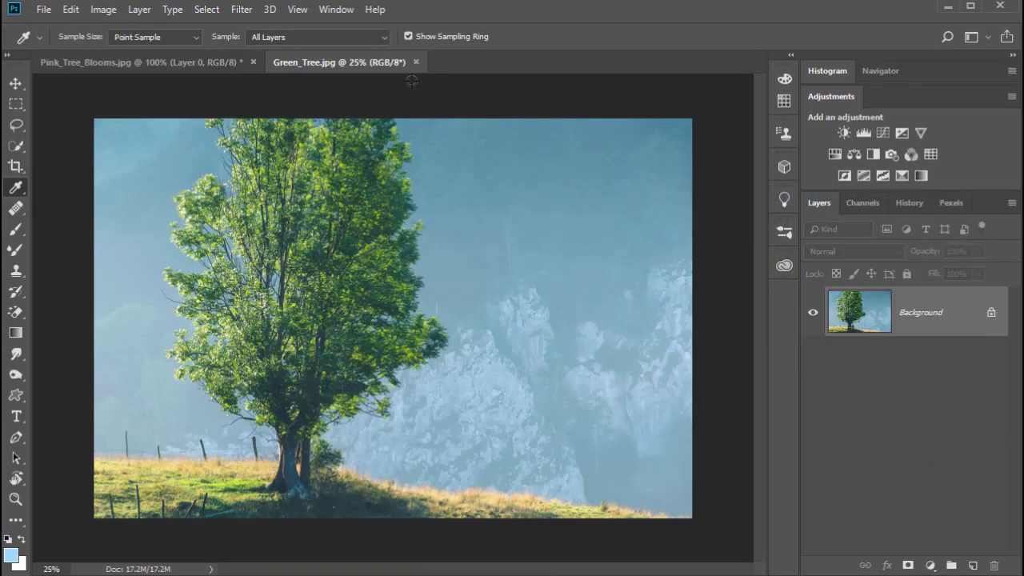
pyautogui.click(210, 64)
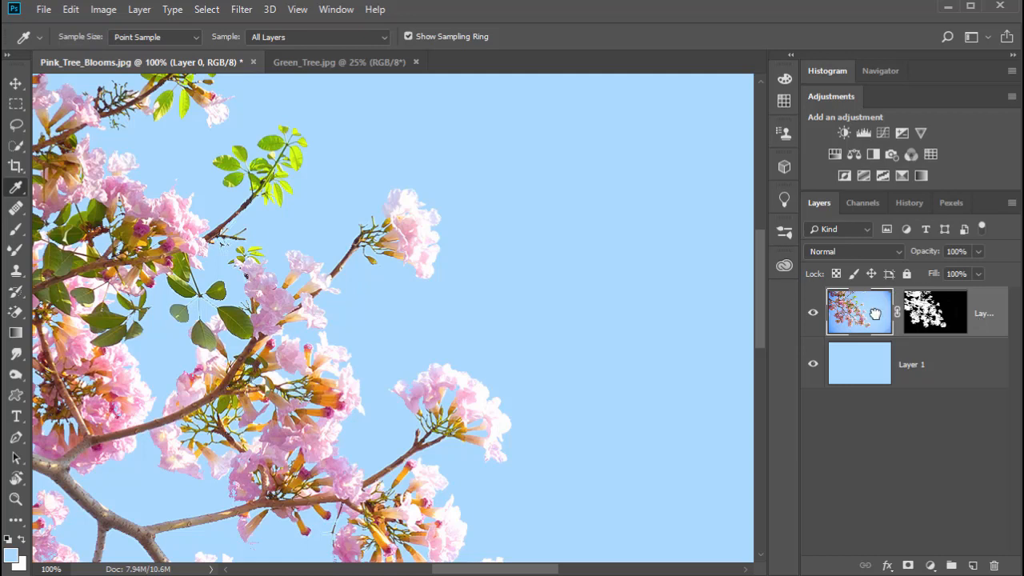
pyautogui.moveTo(879, 318); pyautogui.dragTo(484, 298)
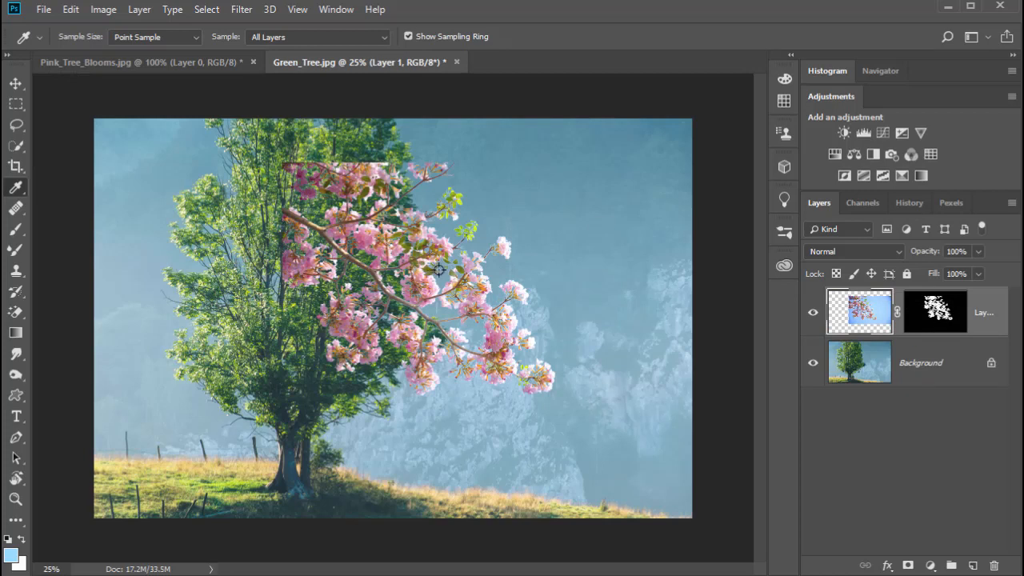
# In Pink_Tree_Blooms.jpg, duplicate the masked blossom layer and apply the duplicate's layer mask, hiding the original and the blue fill layer
pyautogui.click(174, 59)
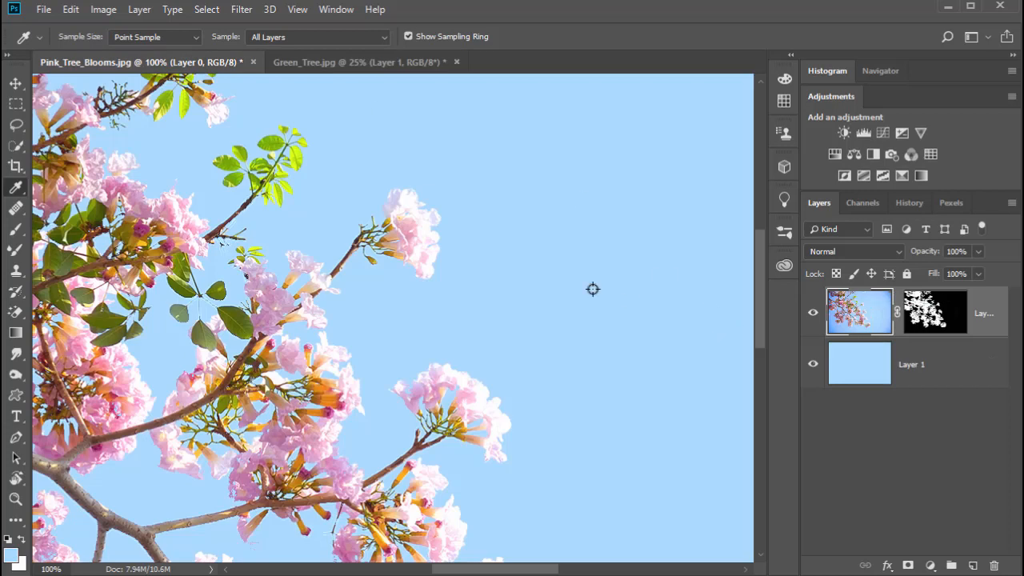
pyautogui.hotkey('ctrl', '-')
pyautogui.hotkey('ctrl', '-')
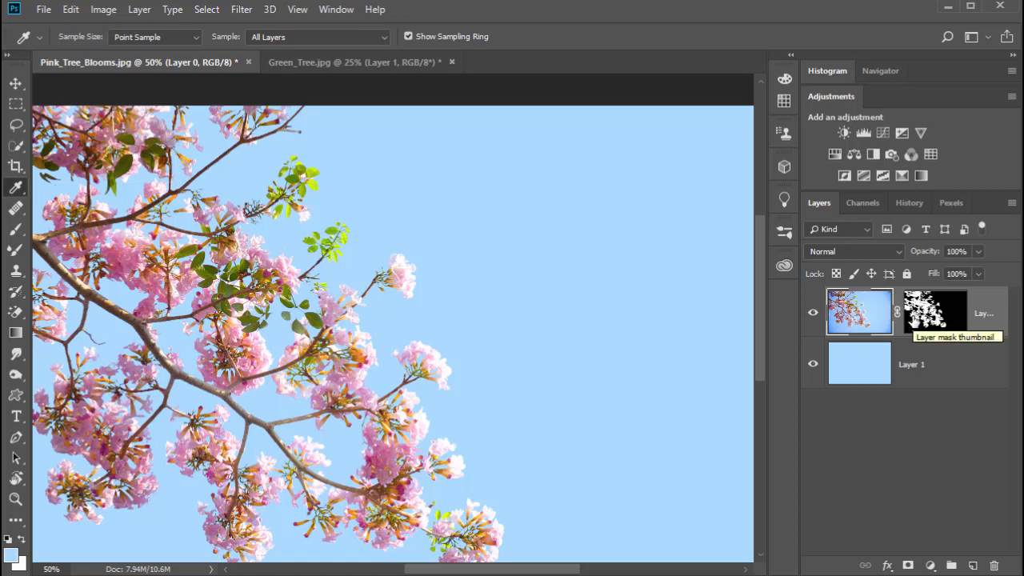
pyautogui.hotkey('ctrl', 'j')
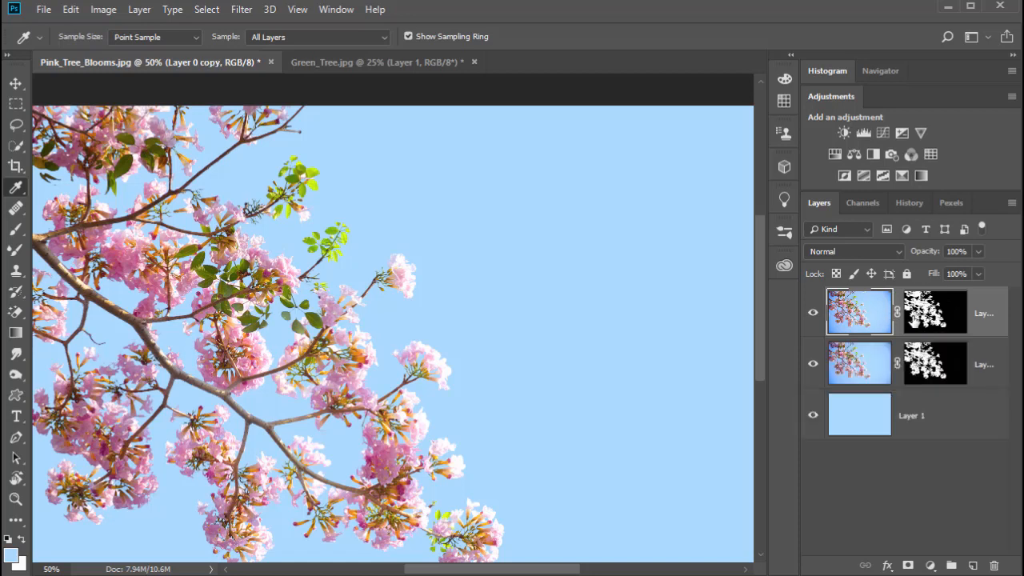
pyautogui.click(813, 364)
pyautogui.rightClick(922, 308)
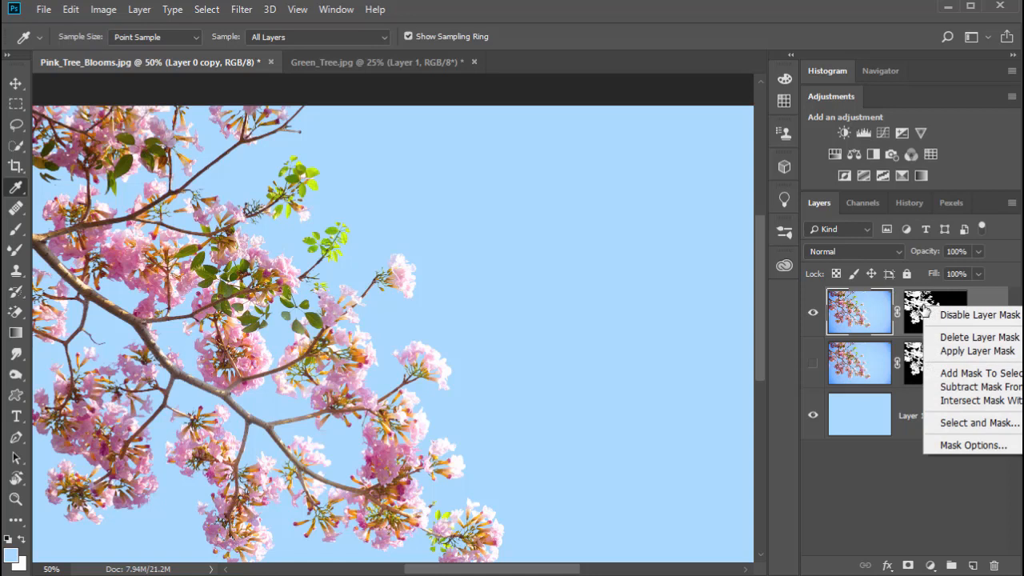
pyautogui.click(975, 352)
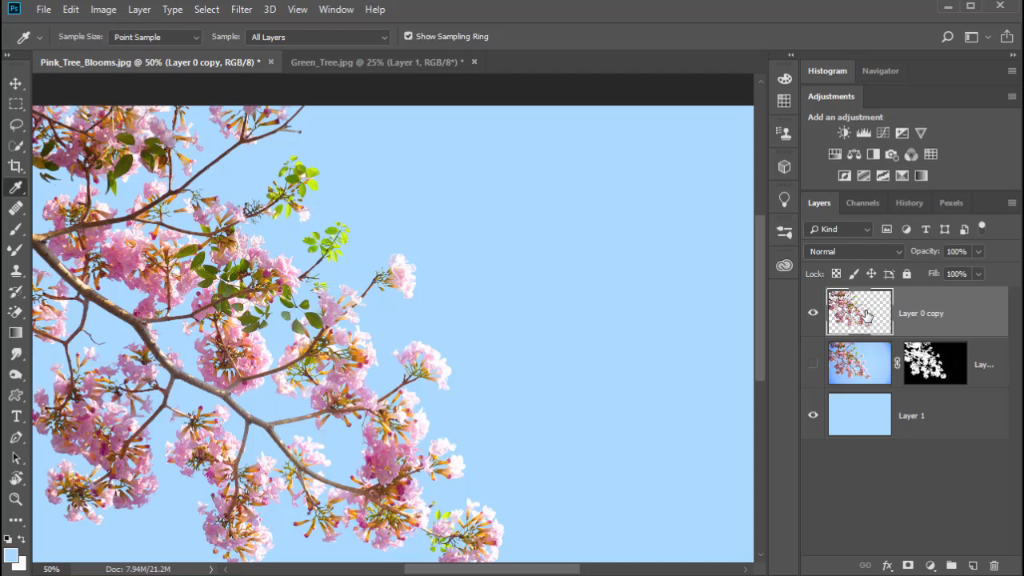
pyautogui.click(812, 416)
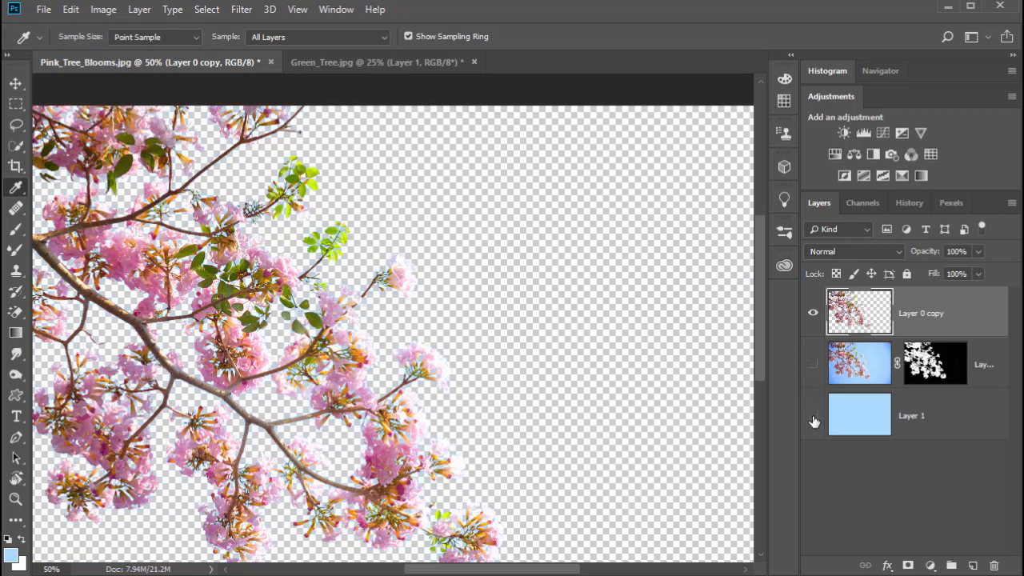
# Copy the blossoms of Layer 0 copy into Green_Tree.jpg as a new layer and hide the masked blossom layer there
pyautogui.keyDown('ctrl'); pyautogui.click(856, 314); pyautogui.keyUp('ctrl')
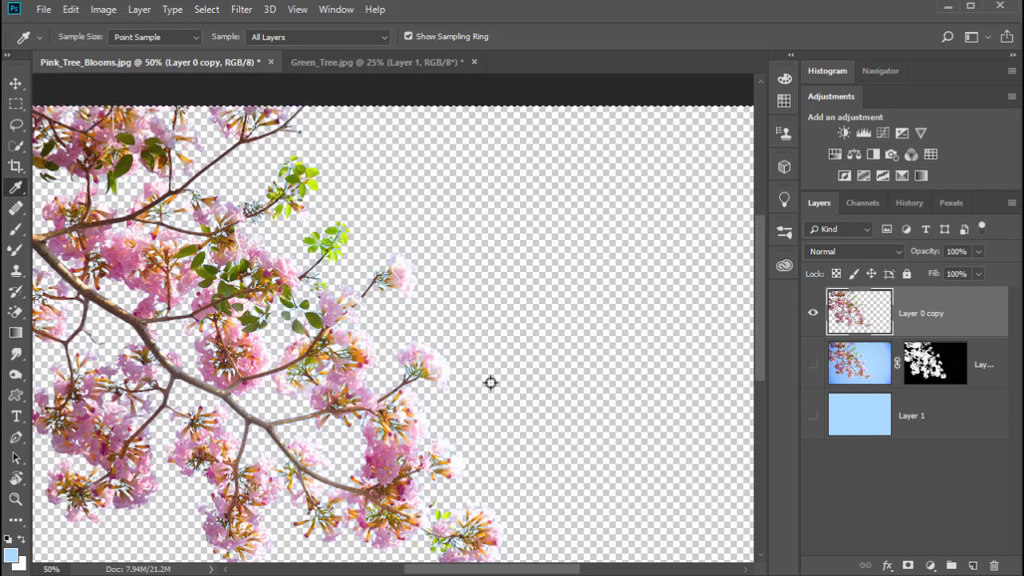
pyautogui.click(360, 62)
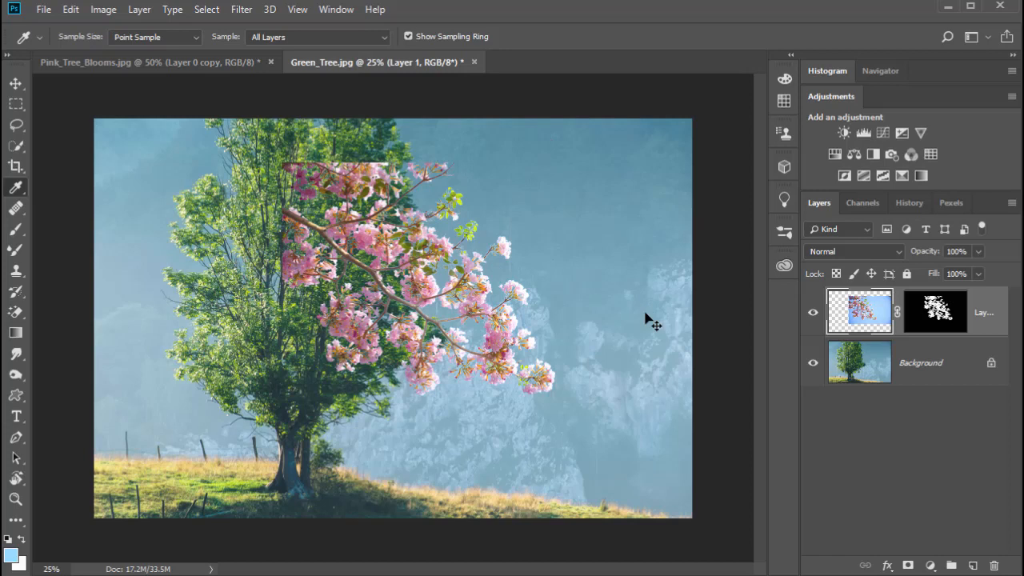
pyautogui.hotkey('ctrl', 'v')
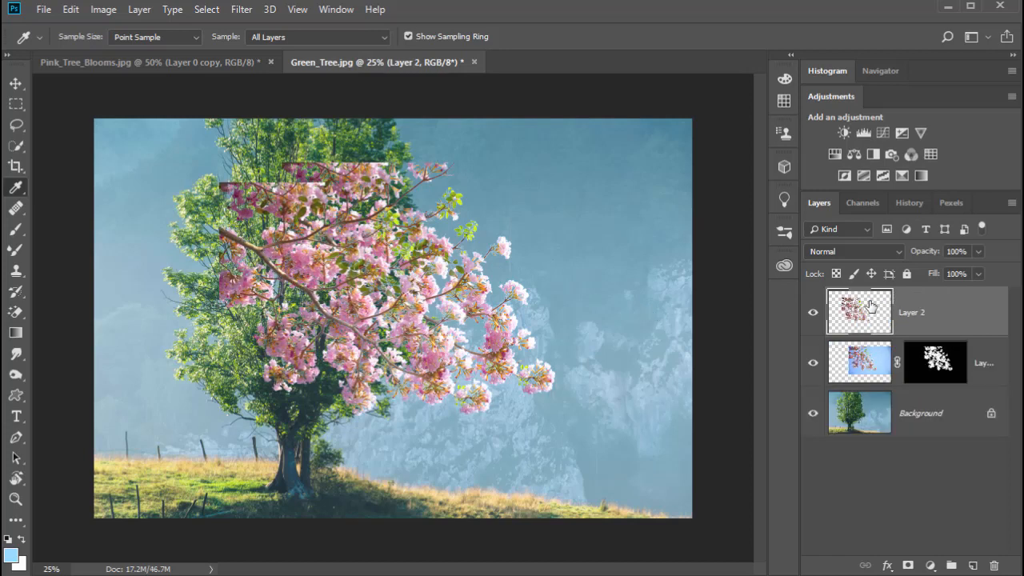
pyautogui.click(813, 362)
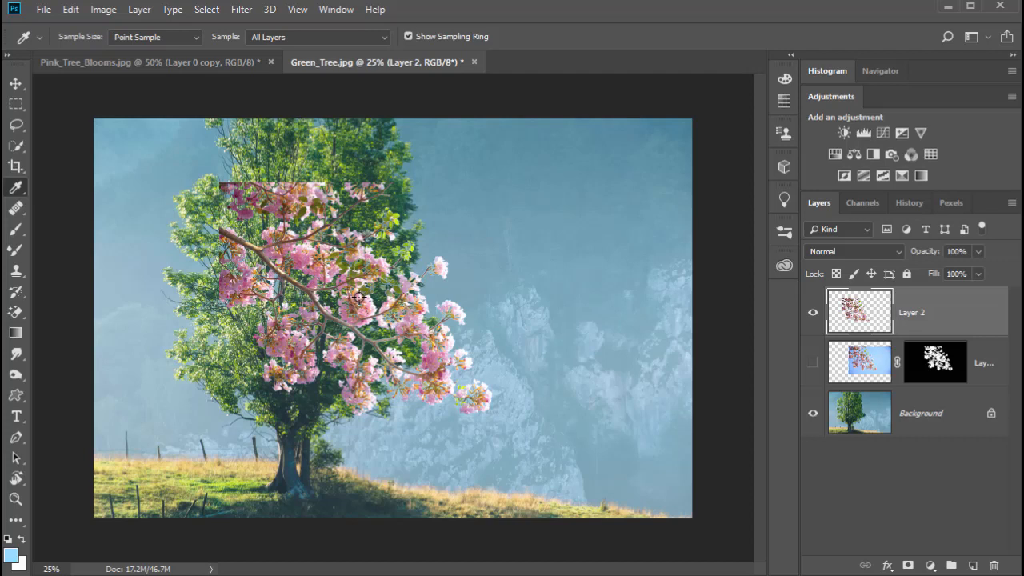
# Flip the Layer 2 blossoms horizontally with Free Transform and move them into the upper right corner of the tree photo
pyautogui.hotkey('ctrl', 't')
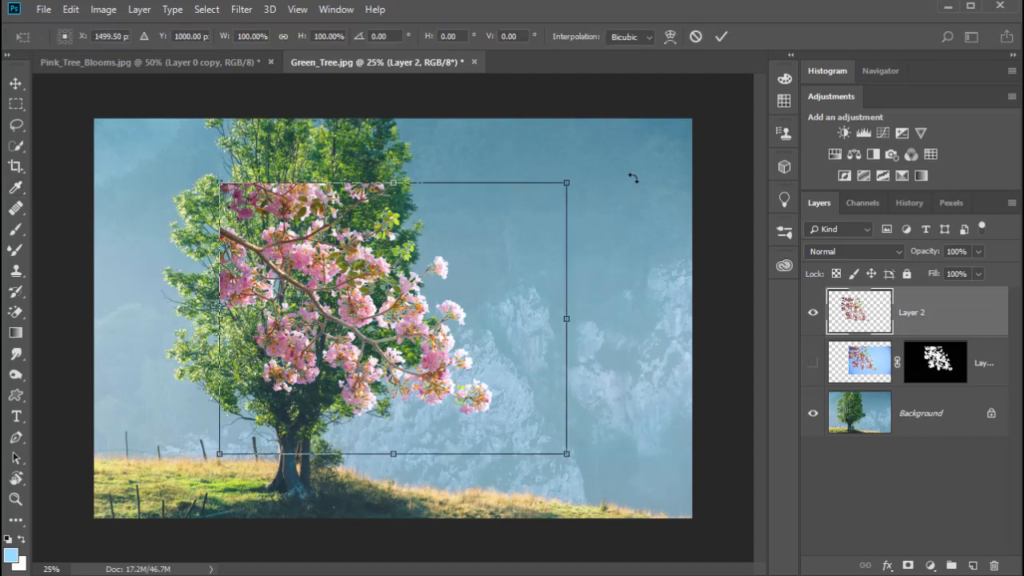
pyautogui.moveTo(449, 321); pyautogui.dragTo(326, 254)
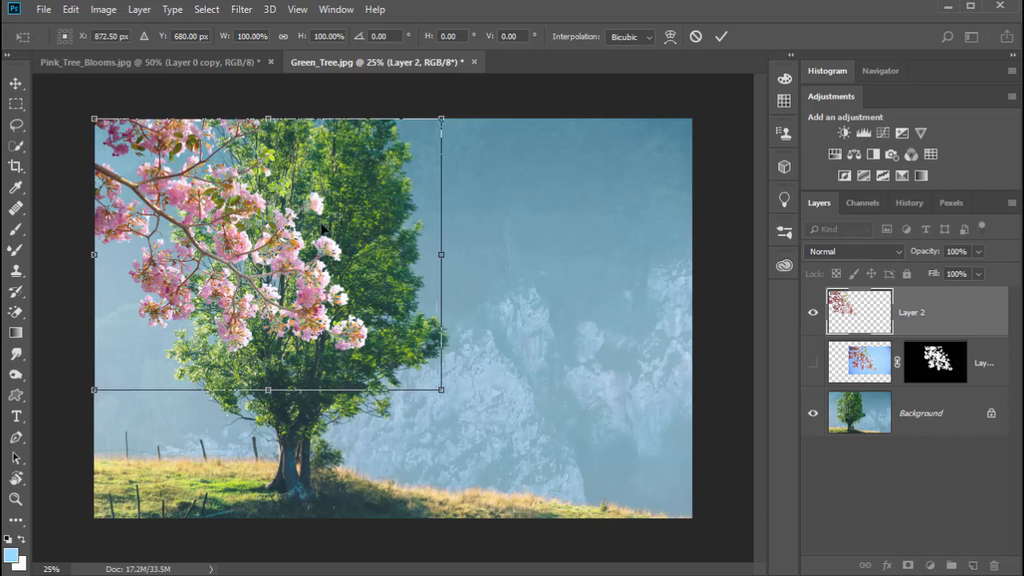
pyautogui.rightClick(356, 254)
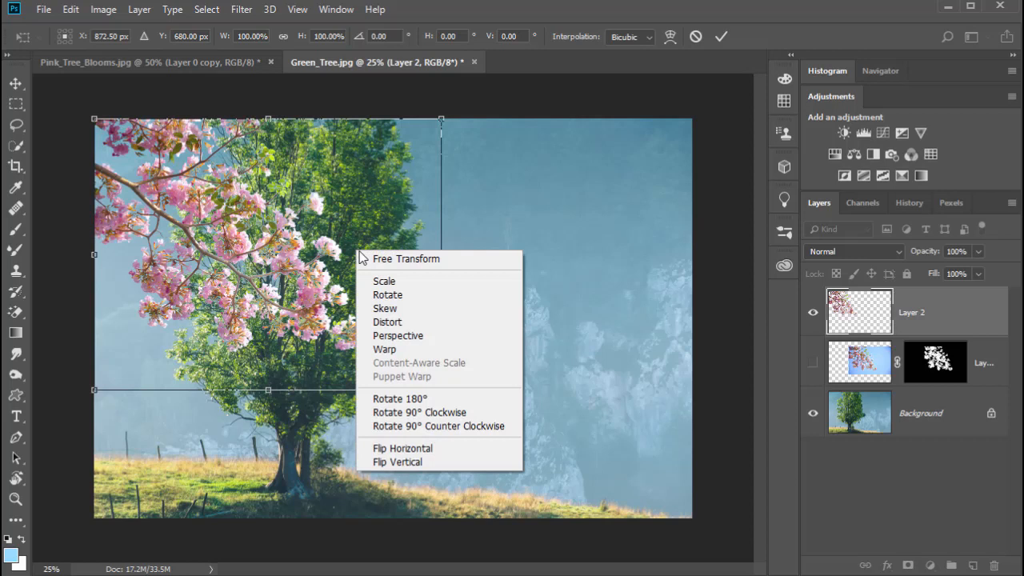
pyautogui.click(408, 453)
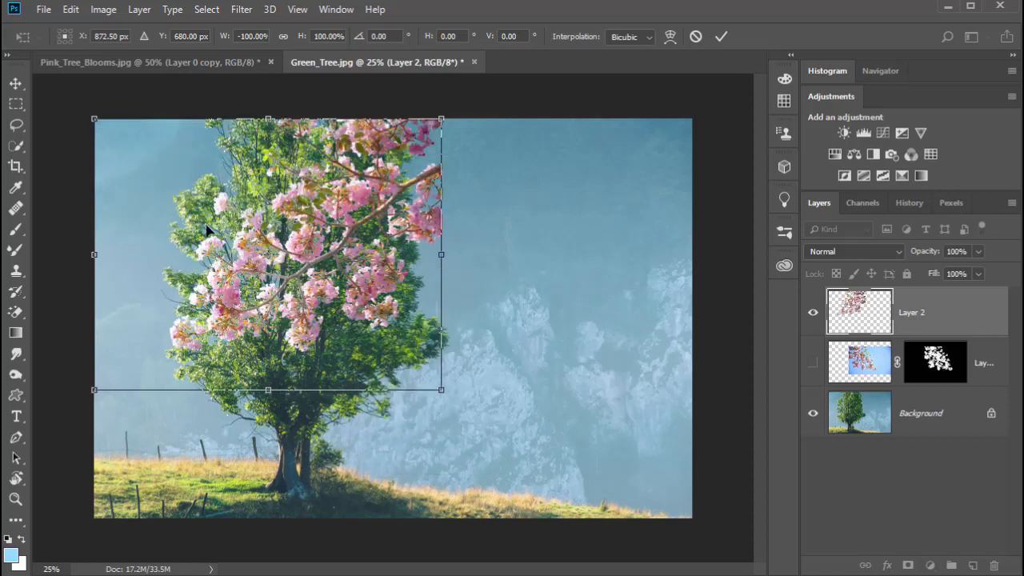
pyautogui.moveTo(324, 298); pyautogui.dragTo(583, 300)
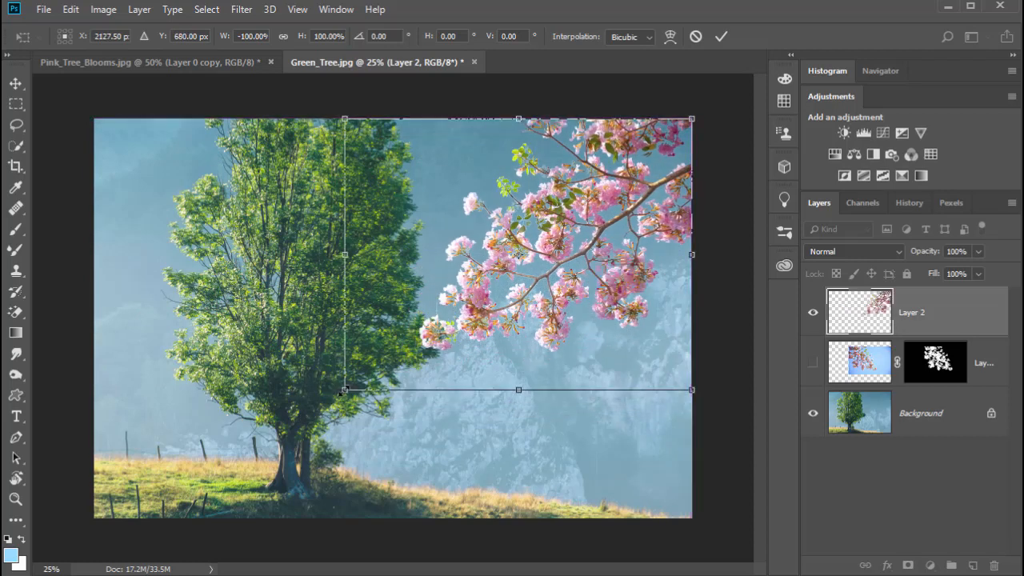
# Enlarge the flipped Layer 2 blossoms to about 116.5%, apply the transform and move them flush with the photo's top edge
pyautogui.moveTo(342, 391); pyautogui.dragTo(336, 421)
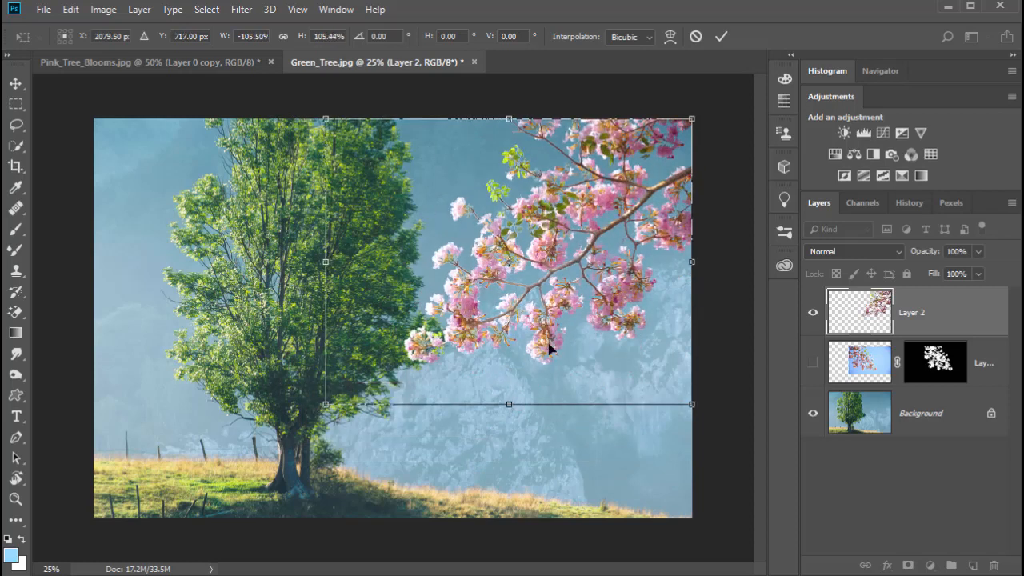
pyautogui.moveTo(549, 348); pyautogui.dragTo(617, 369)
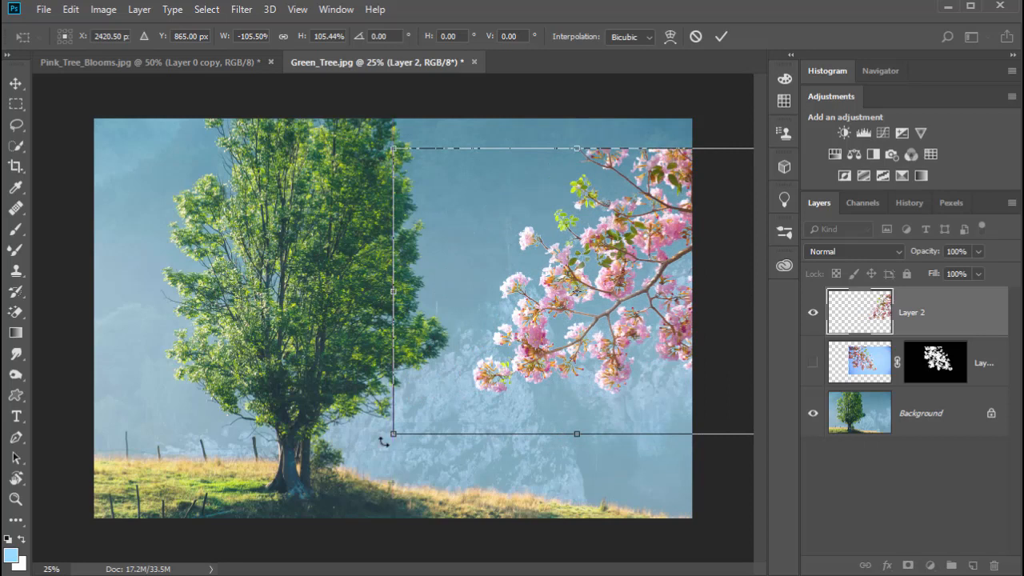
pyautogui.moveTo(389, 437); pyautogui.dragTo(350, 462)
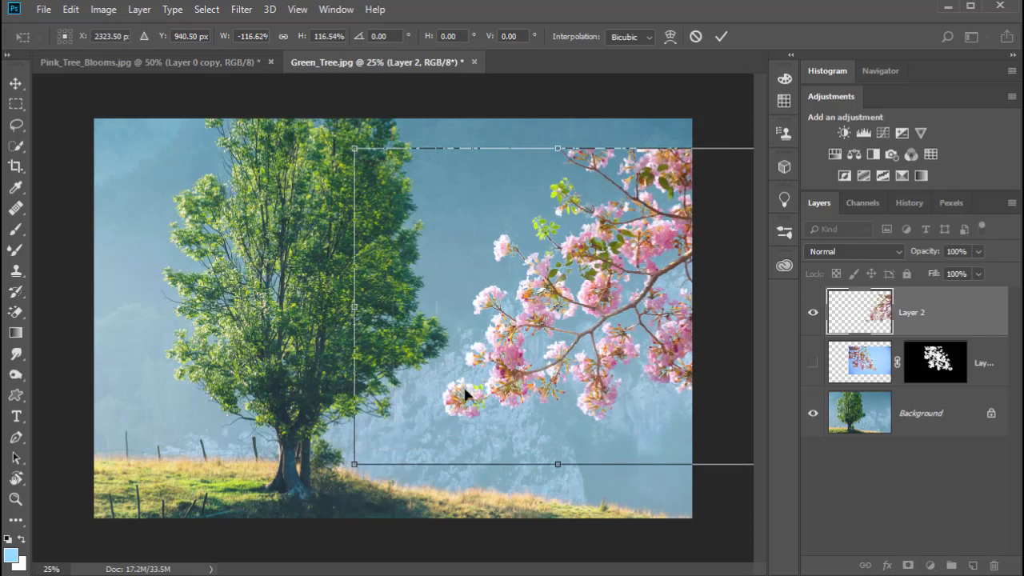
pyautogui.press('Return')
pyautogui.press('i')
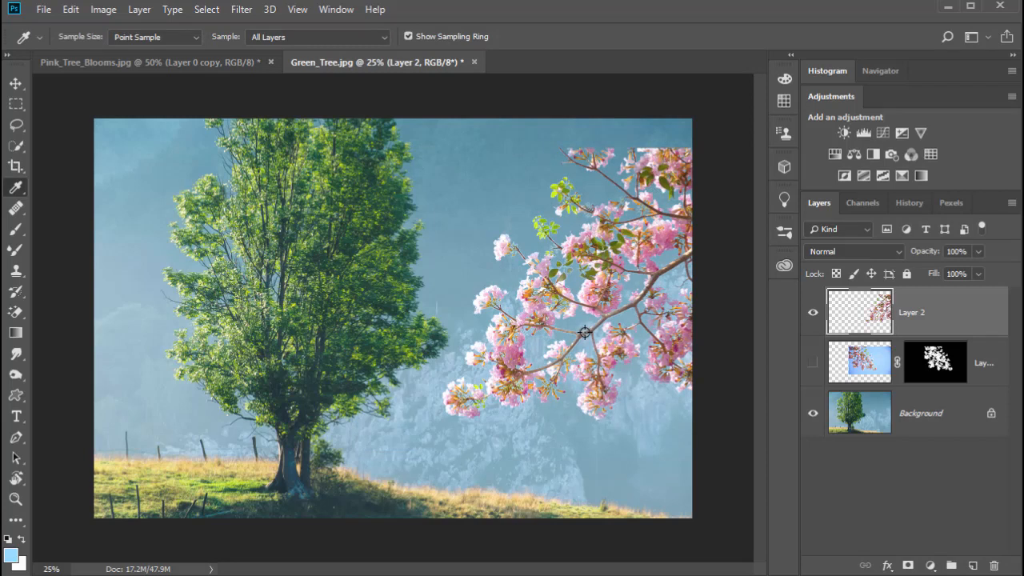
pyautogui.press('v')
pyautogui.moveTo(601, 340); pyautogui.dragTo(602, 308)
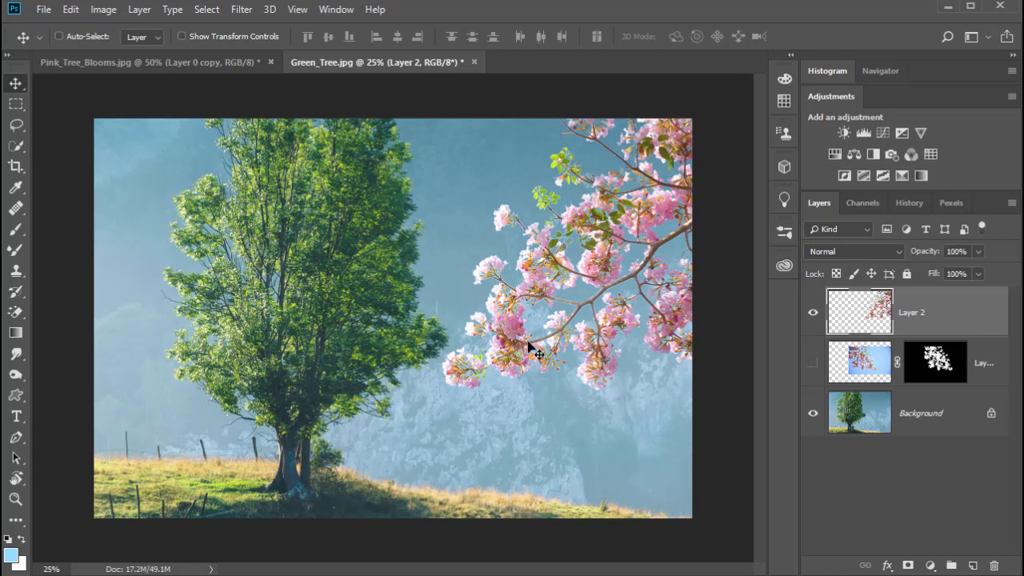
# Compare the image with and without Layer 2, then hide it and make the masked blossom layer visible and active
pyautogui.click(813, 313)
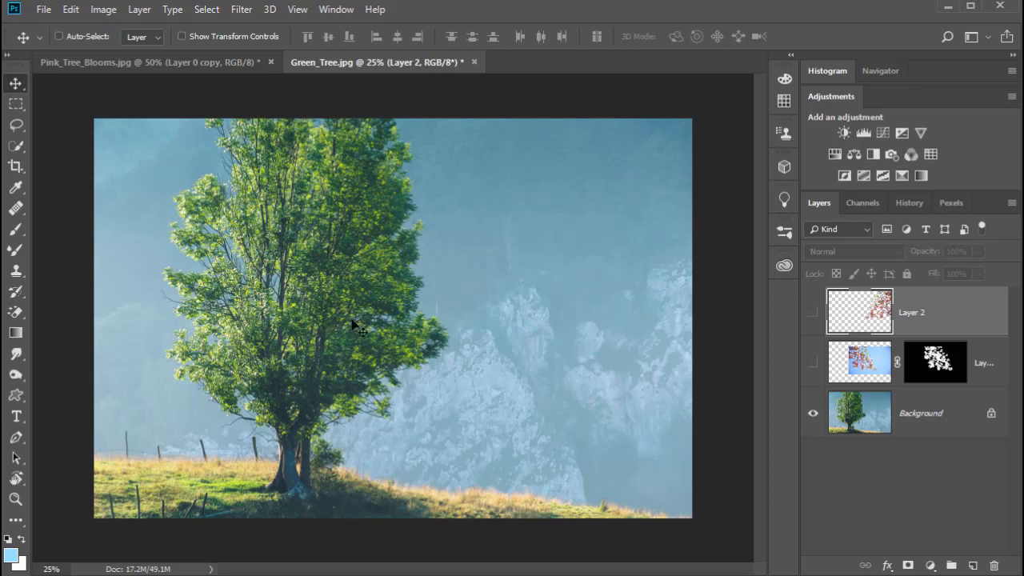
pyautogui.click(814, 313)
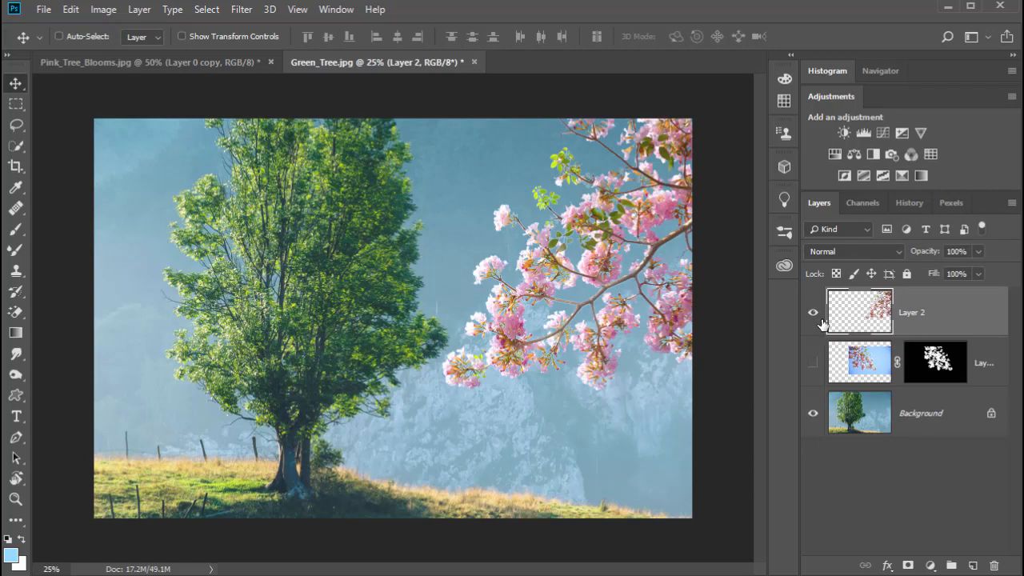
pyautogui.click(812, 314)
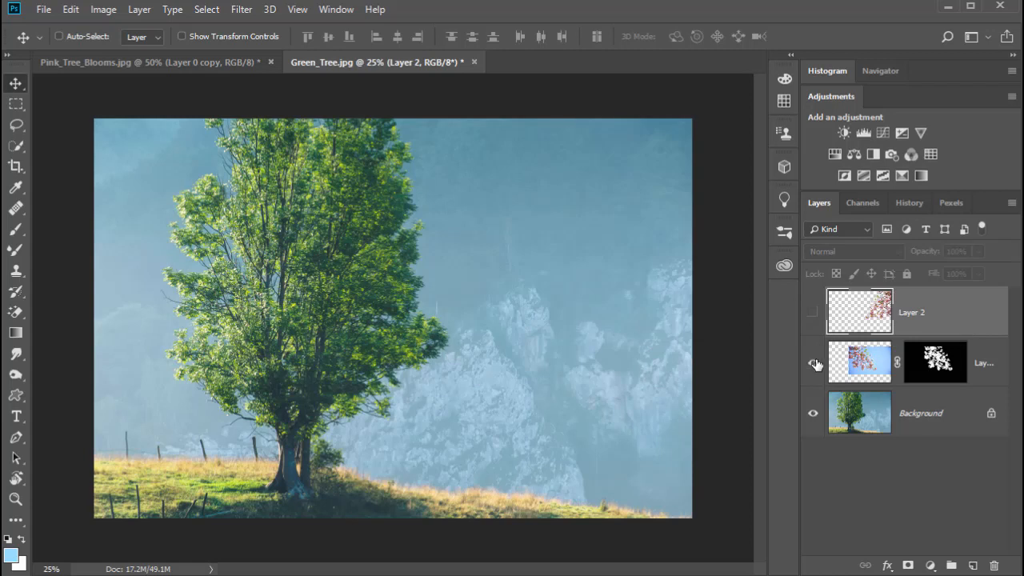
pyautogui.click(813, 364)
pyautogui.press('ctrl')
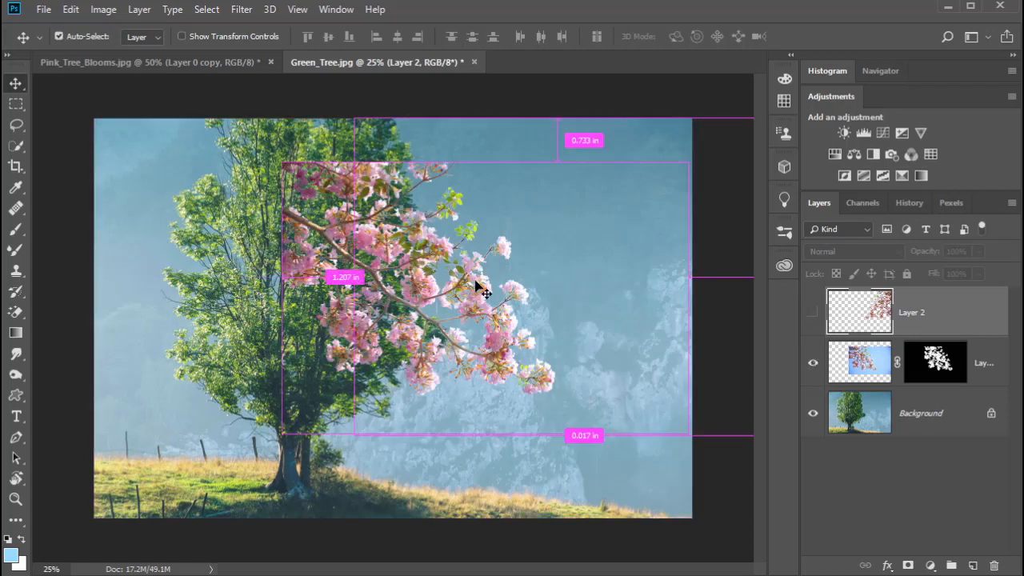
pyautogui.click(864, 362)
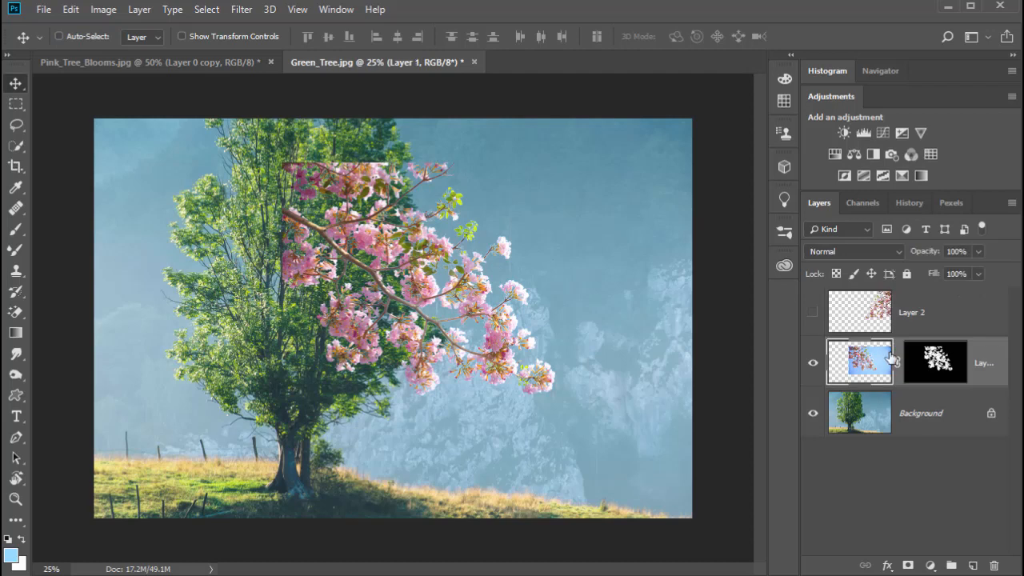
# Flip the masked blossom layer horizontally, enlarge it and place it in the photo's upper right corner
pyautogui.hotkey('ctrl', 't')
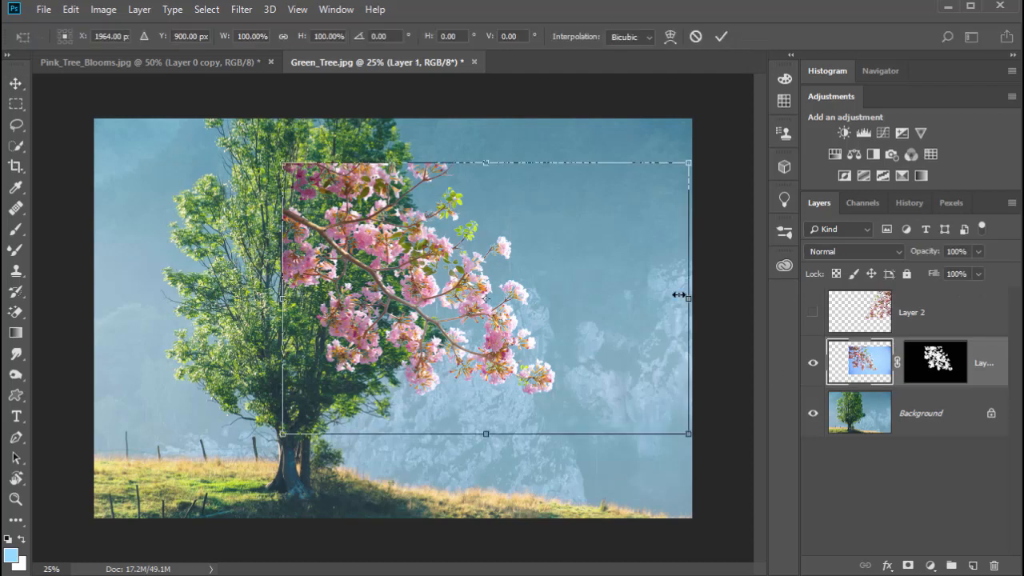
pyautogui.rightClick(580, 283)
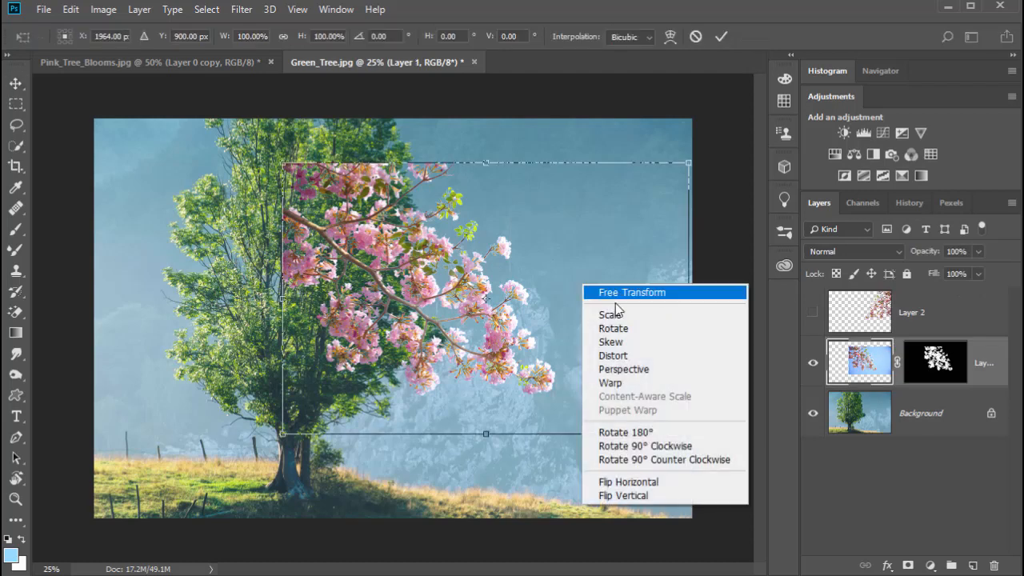
pyautogui.click(644, 482)
pyautogui.moveTo(625, 340); pyautogui.dragTo(631, 297)
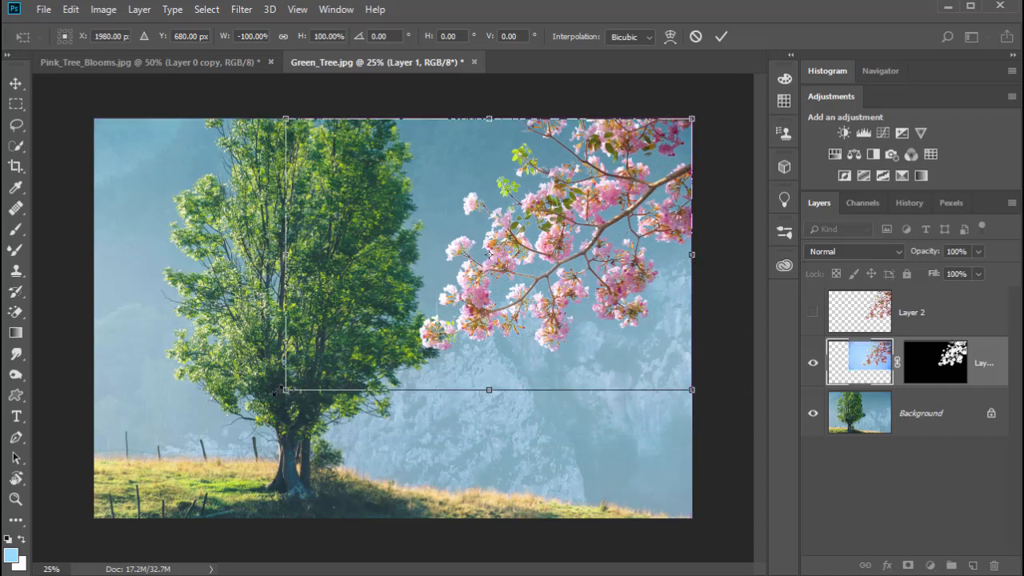
pyautogui.moveTo(285, 390); pyautogui.dragTo(200, 445)
pyautogui.moveTo(499, 408); pyautogui.dragTo(580, 368)
pyautogui.press('Return')
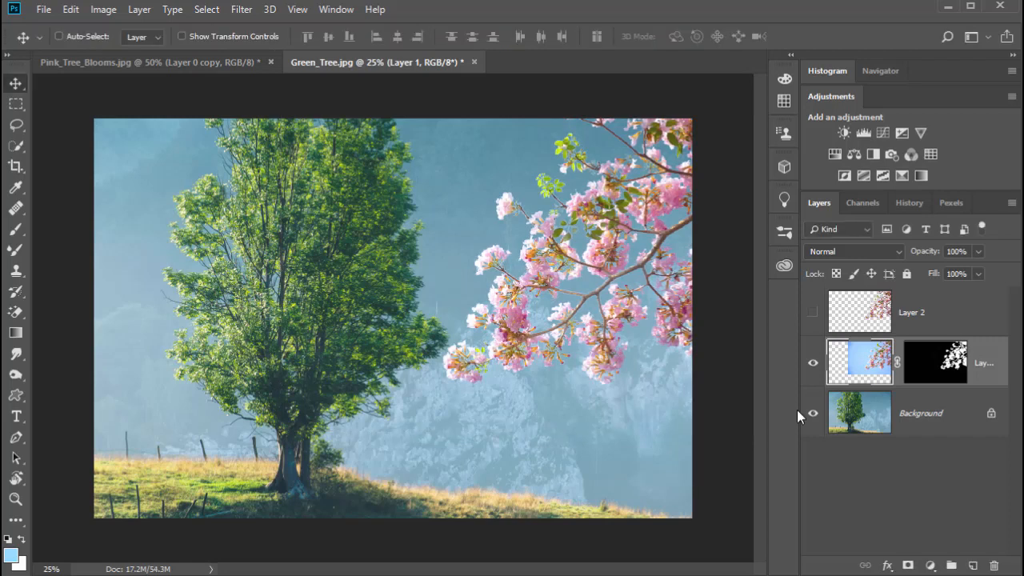
# Show Layer 2 in place of the masked layer and inspect its blossom edges up to 200% for leftover specks and halos
pyautogui.click(813, 312)
pyautogui.click(813, 363)
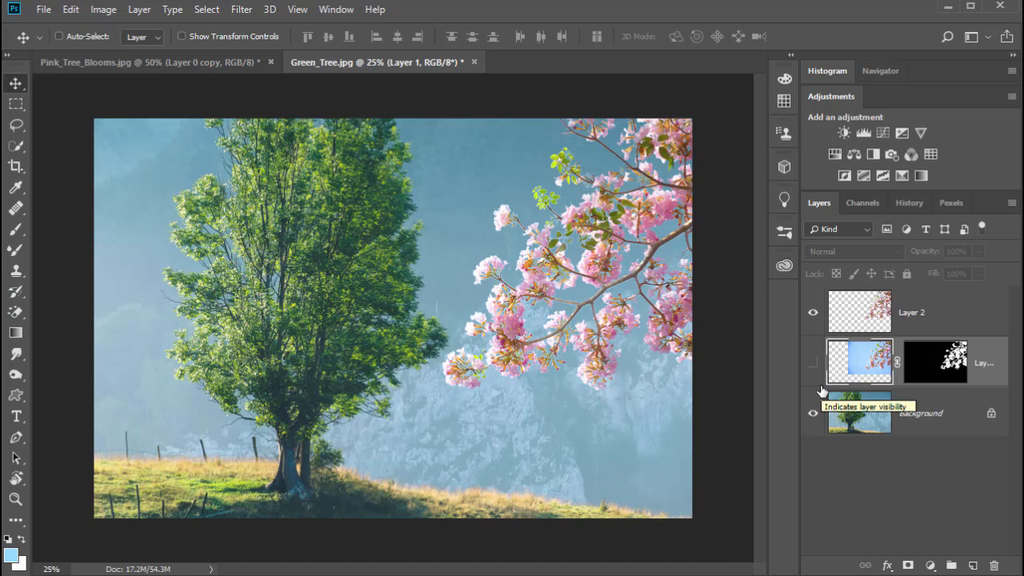
pyautogui.keyDown('ctrl'); pyautogui.click(485, 306); pyautogui.keyUp('ctrl')
pyautogui.keyDown('ctrl'); pyautogui.click(486, 307); pyautogui.keyUp('ctrl')
pyautogui.keyDown('ctrl'); pyautogui.click(486, 307); pyautogui.keyUp('ctrl')
pyautogui.keyDown('ctrl'); pyautogui.click(486, 306); pyautogui.keyUp('ctrl')
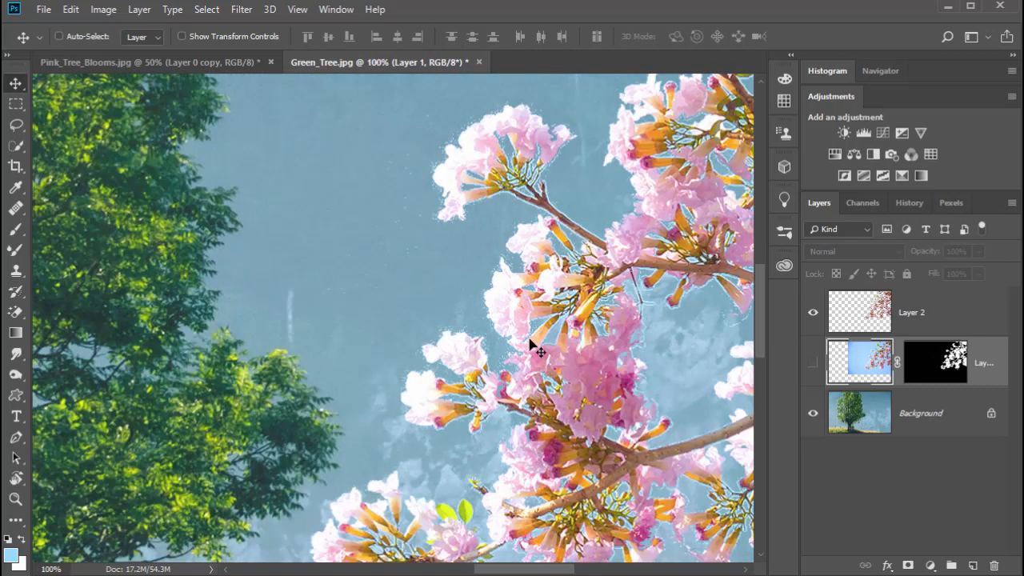
pyautogui.hotkey('ctrl', '-')
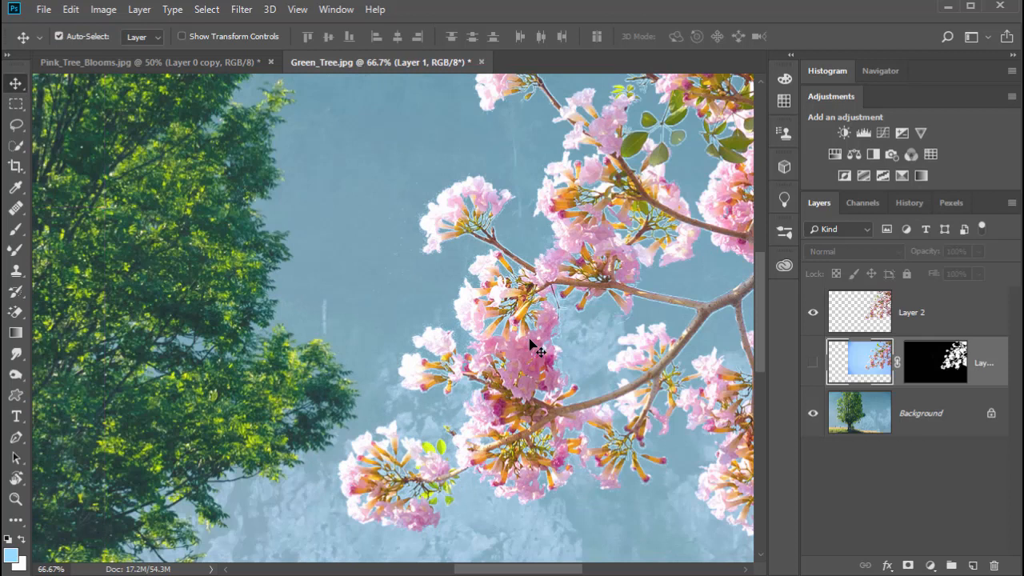
pyautogui.hotkey('ctrl', '-')
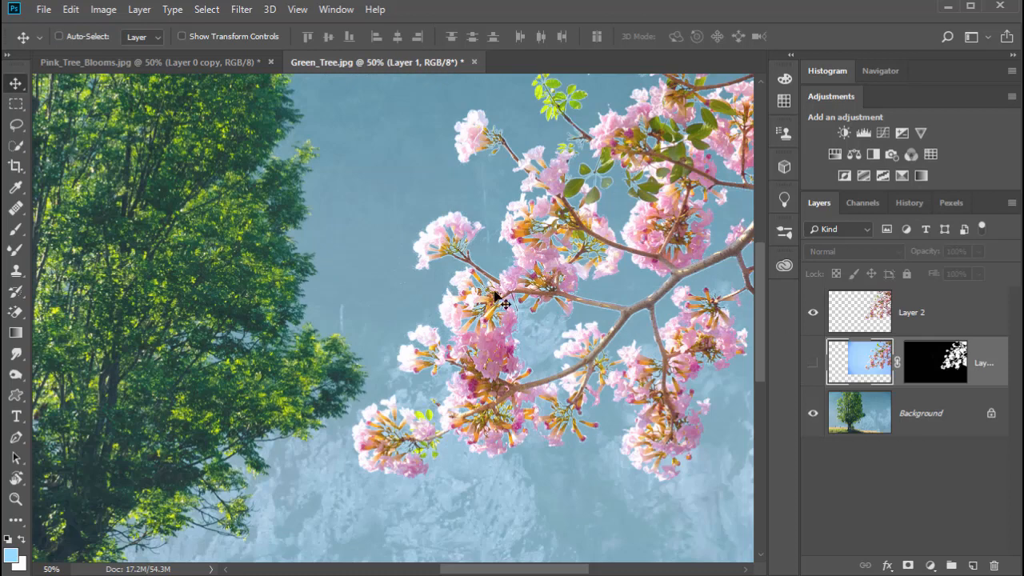
pyautogui.hotkey('ctrl', 'space')
pyautogui.click(443, 242)
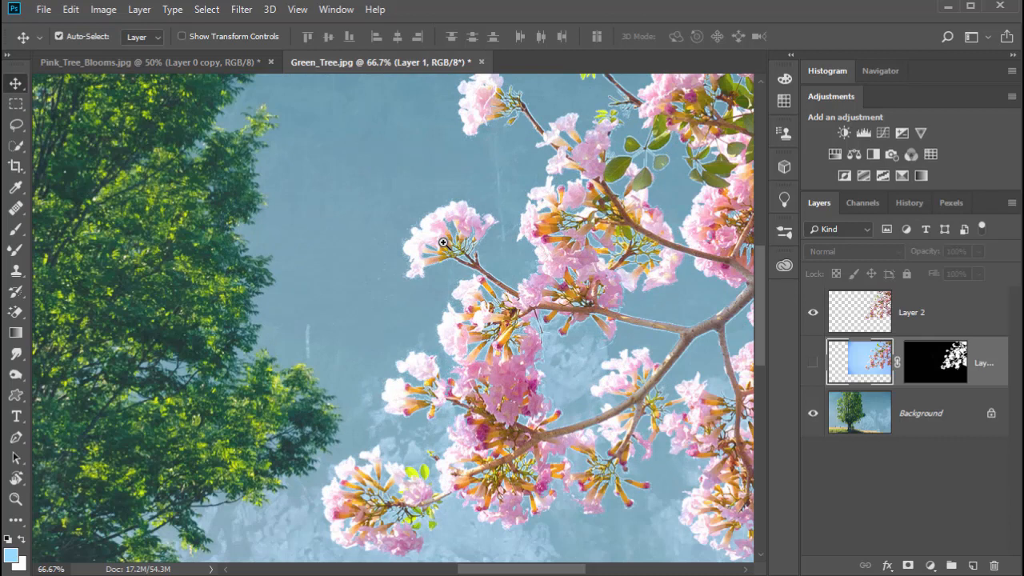
pyautogui.click(443, 242)
pyautogui.click(395, 205)
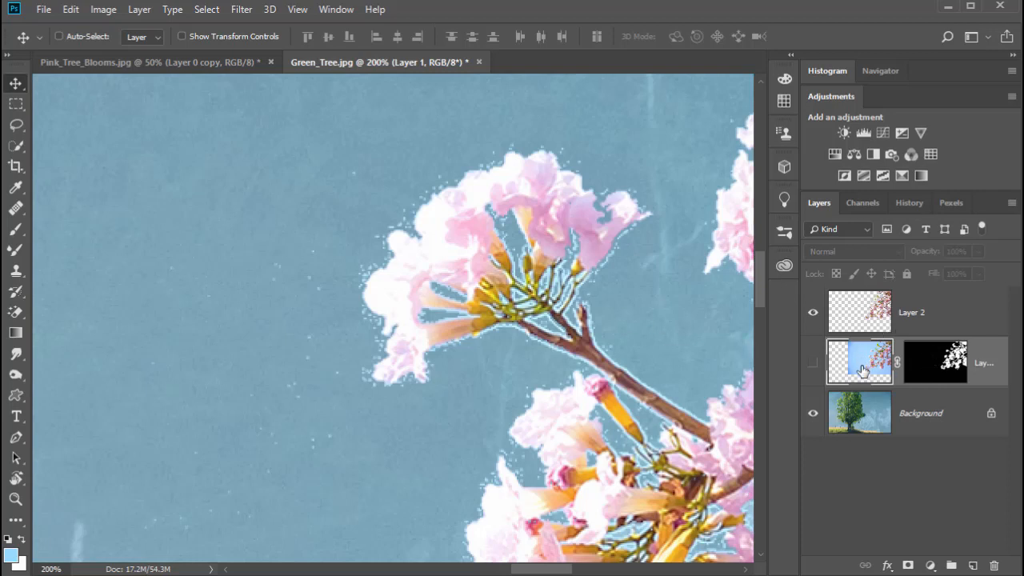
pyautogui.click(813, 313)
pyautogui.click(813, 313)
# Load the Layer 2 blossom outline as a selection and contract it by 1 pixel
pyautogui.moveTo(834, 323); pyautogui.dragTo(866, 312)
pyautogui.keyDown('ctrl'); pyautogui.click(848, 313); pyautogui.keyUp('ctrl')
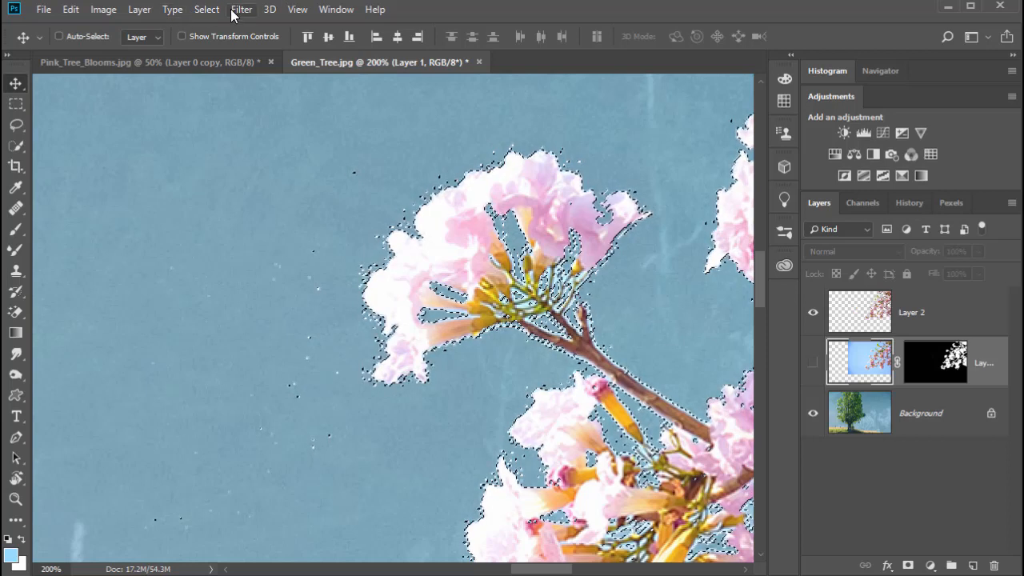
pyautogui.click(206, 11)
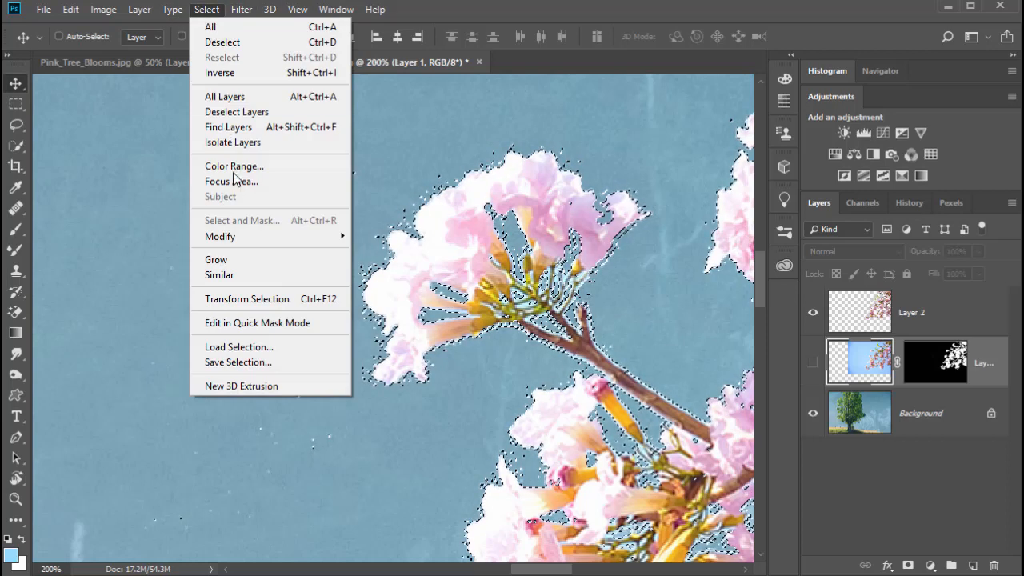
pyautogui.moveTo(241, 243)
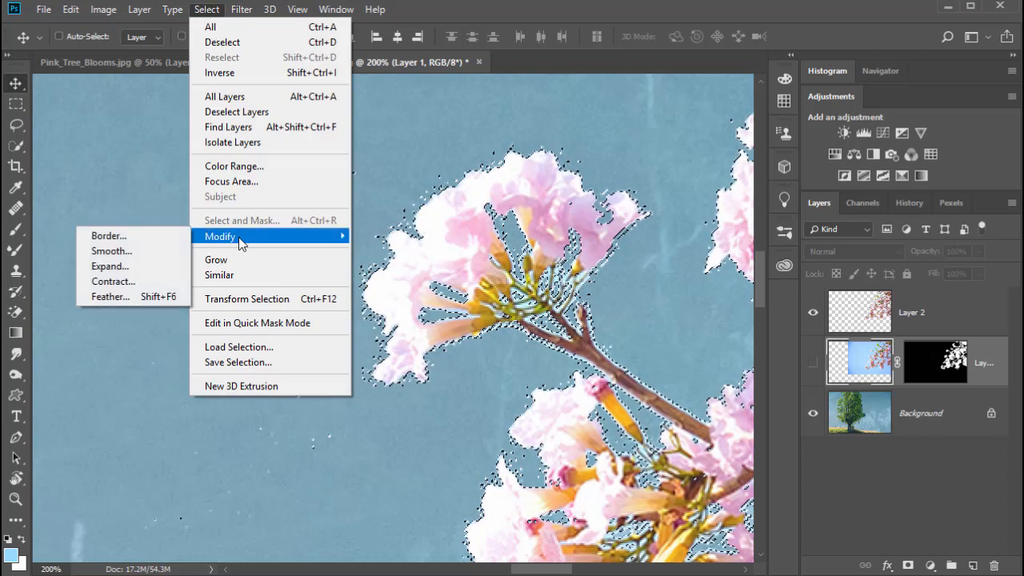
pyautogui.click(132, 281)
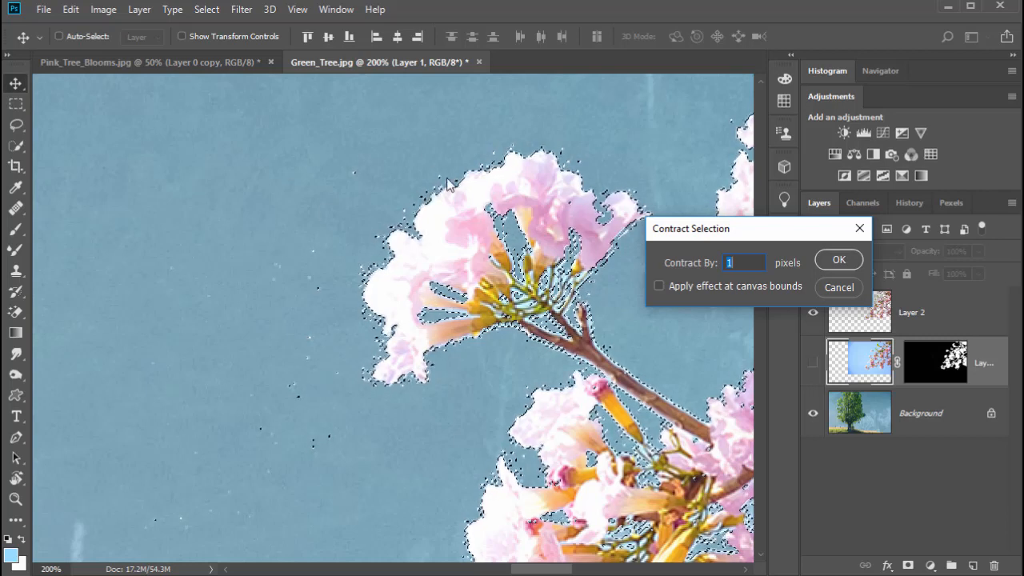
pyautogui.click(839, 260)
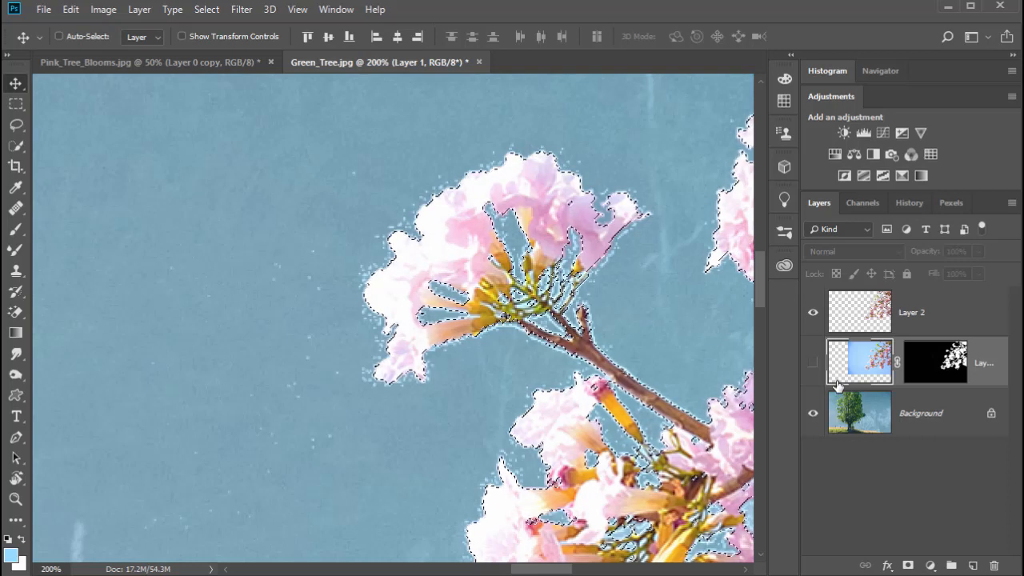
pyautogui.hotkey('ctrl', 'd')
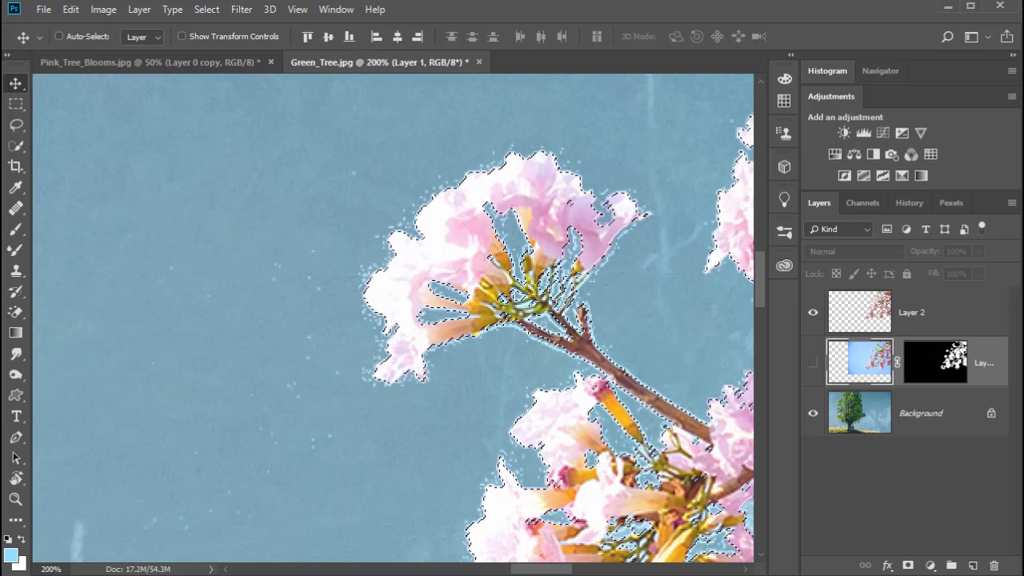
# Make Layer 2 active, try deleting the pixels inside the contracted selection and undo the deletion
pyautogui.click(862, 320)
pyautogui.keyDown('ctrl'); pyautogui.click(855, 321); pyautogui.keyUp('ctrl')
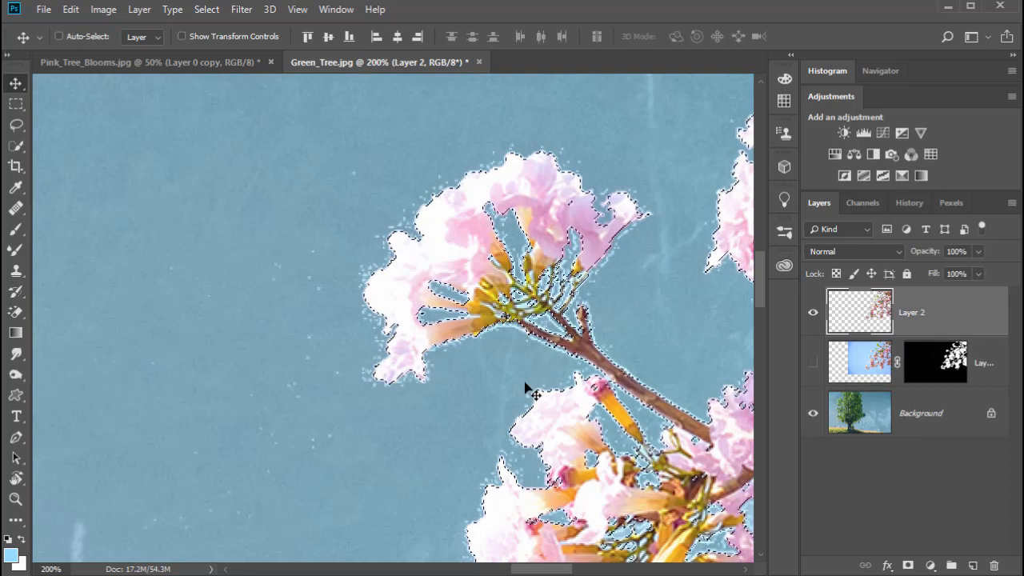
pyautogui.press('Delete')
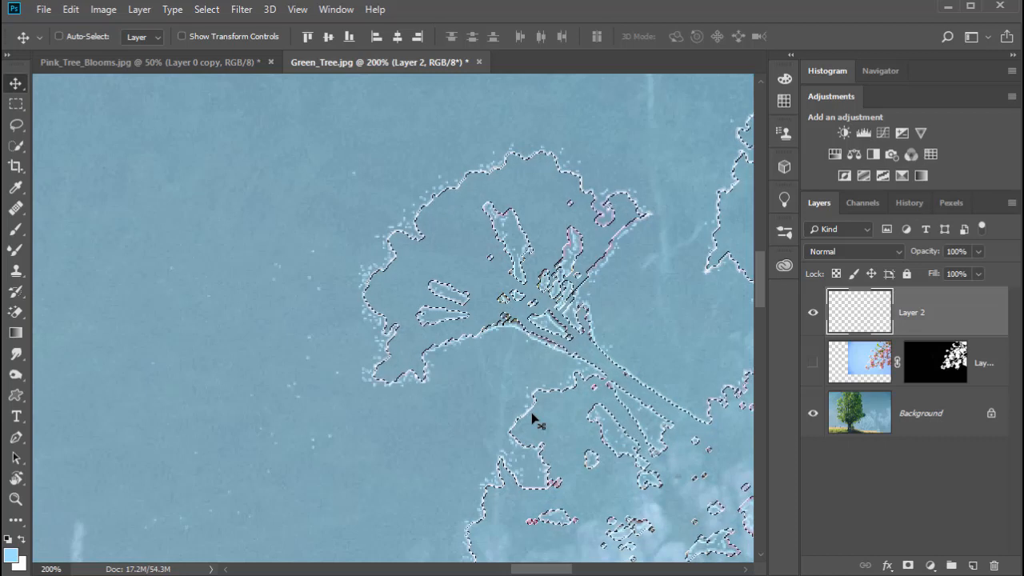
pyautogui.hotkey('ctrl', 'z')
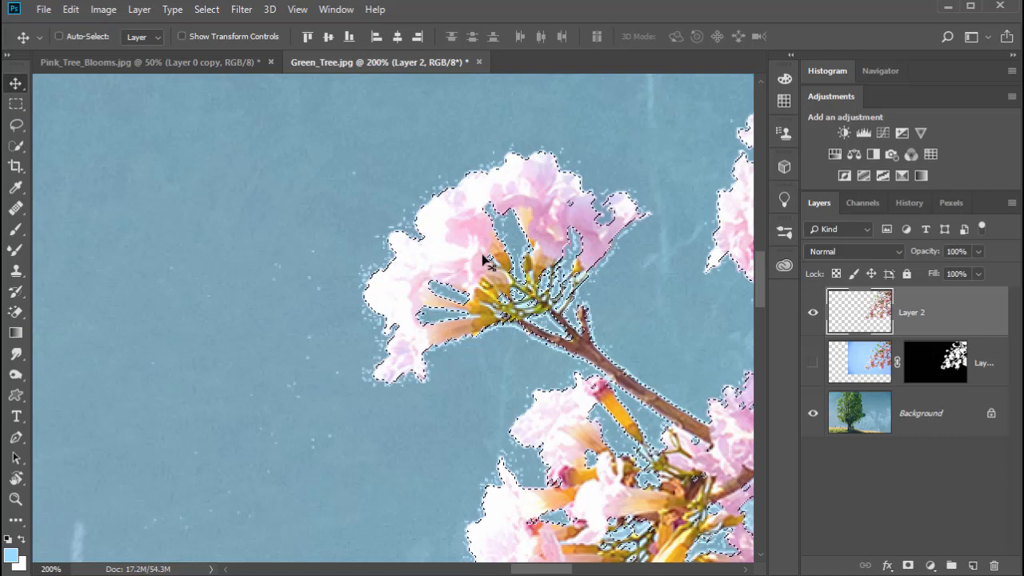
# Invert the contracted selection, delete the stray pixels surrounding the blossoms on Layer 2, and deselect
pyautogui.click(210, 10)
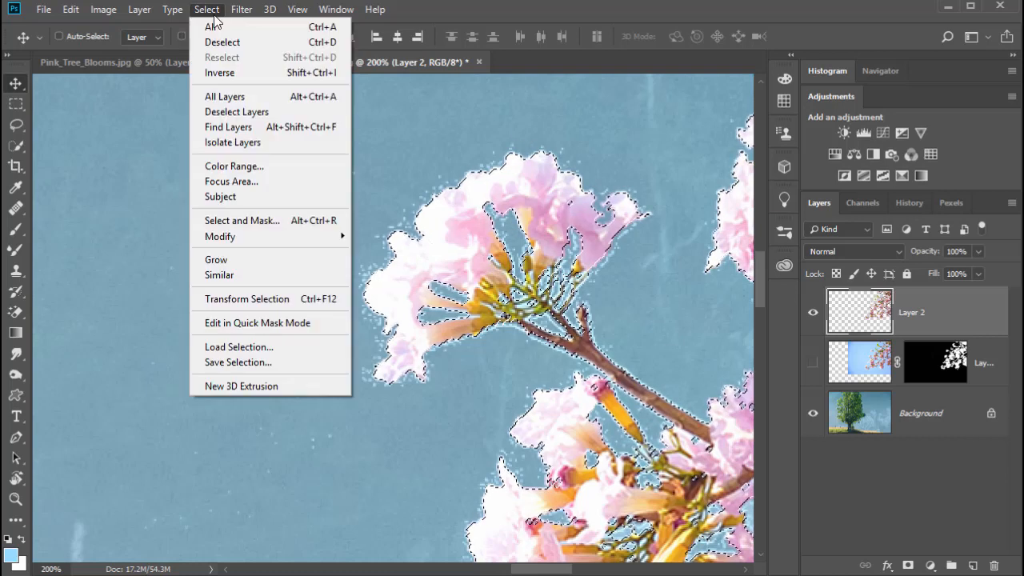
pyautogui.click(336, 76)
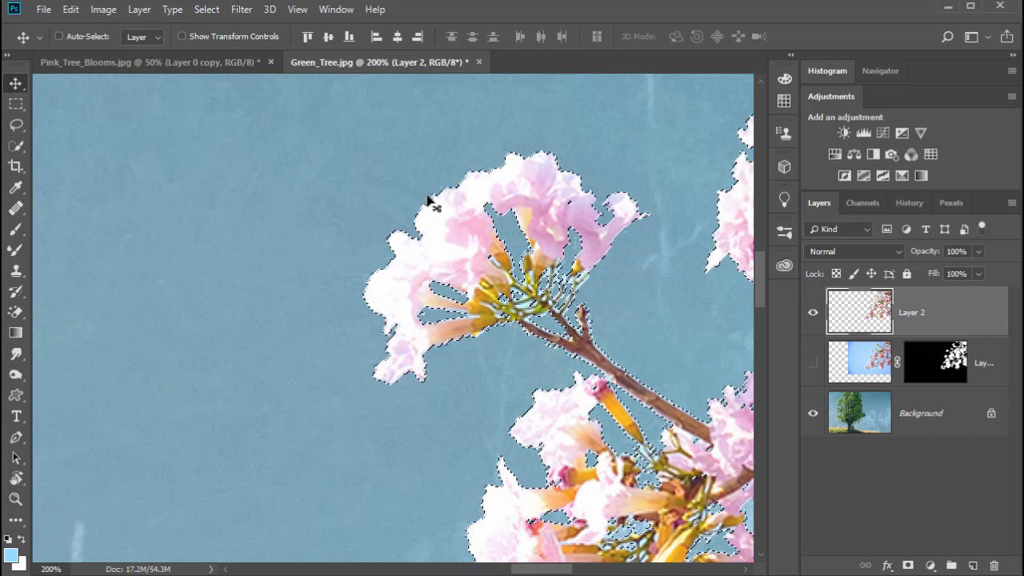
pyautogui.hotkey('ctrl', 'd')
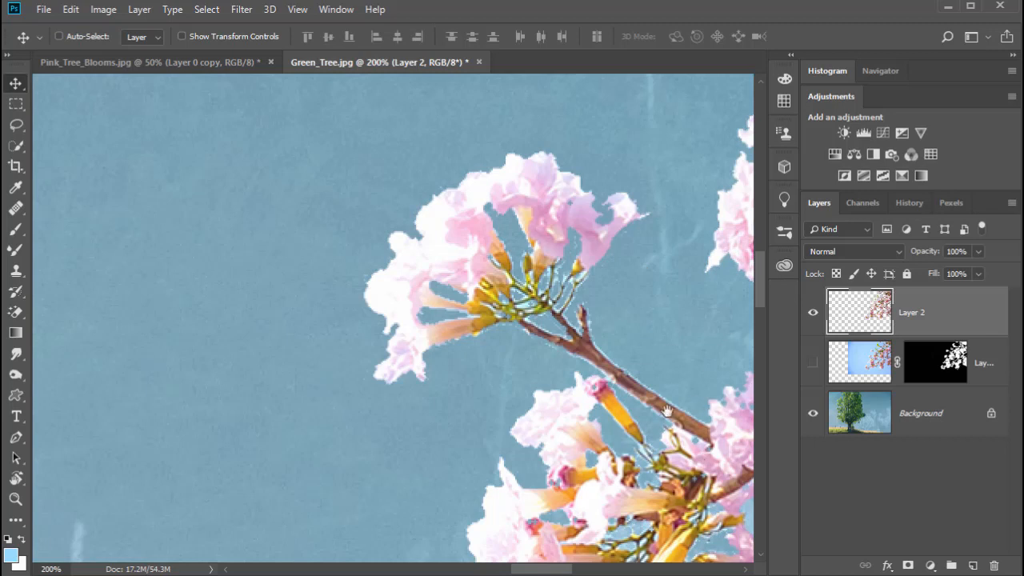
# Switch from the Magic Eraser to the regular Eraser tool and reduce its brush size to 10 px
pyautogui.moveTo(667, 408); pyautogui.dragTo(570, 320)
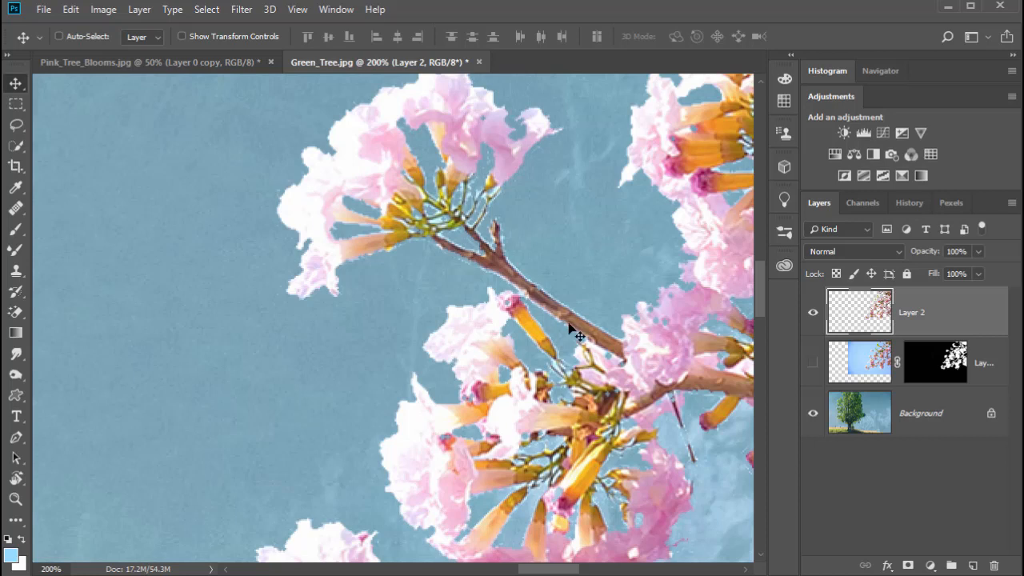
pyautogui.moveTo(498, 336); pyautogui.dragTo(526, 90)
pyautogui.moveTo(396, 215)
pyautogui.mouseDown()
pyautogui.moveTo(550, 157)
pyautogui.moveTo(400, 208)
pyautogui.mouseUp()
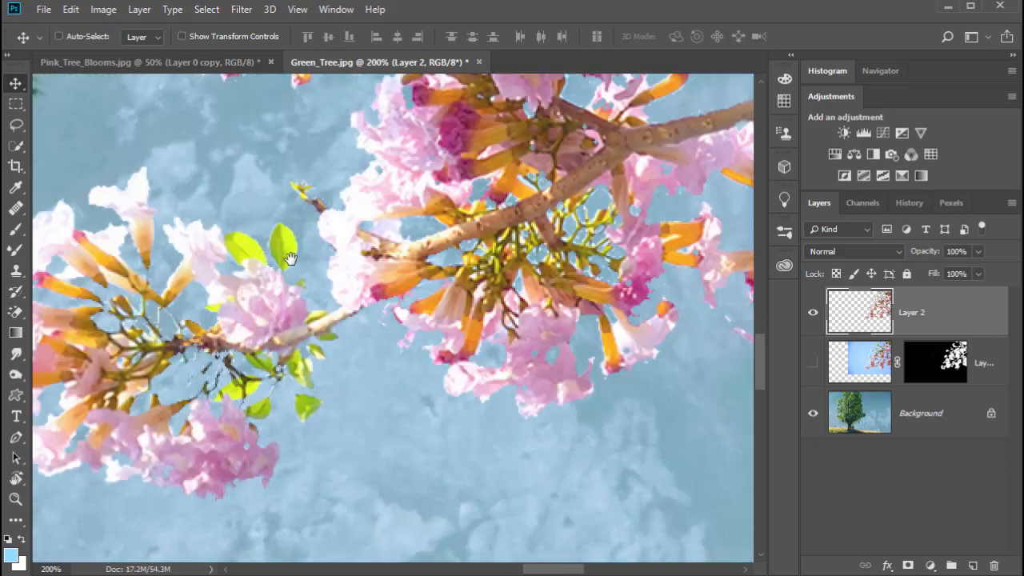
pyautogui.moveTo(615, 128); pyautogui.dragTo(460, 400)
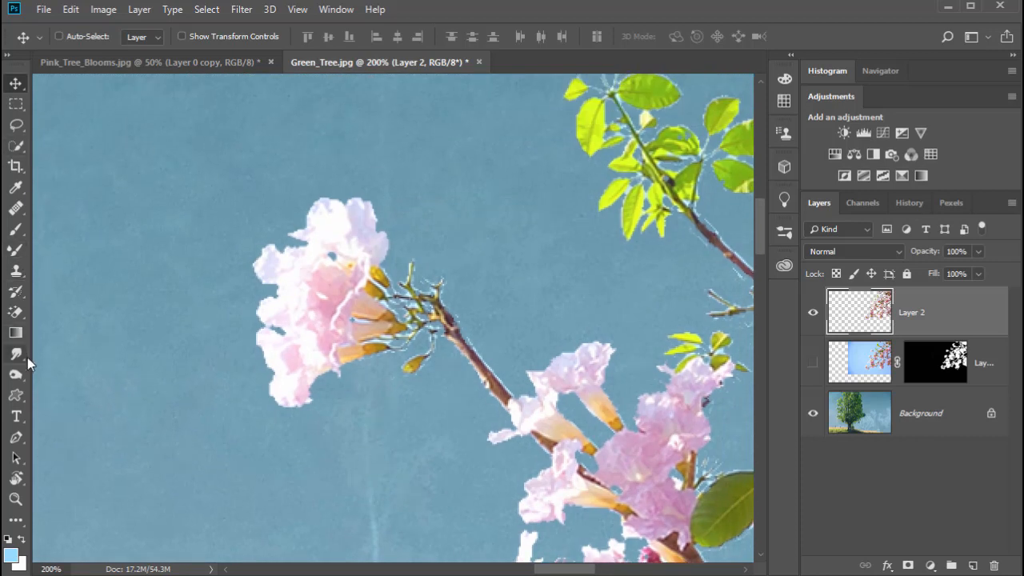
pyautogui.click(19, 313)
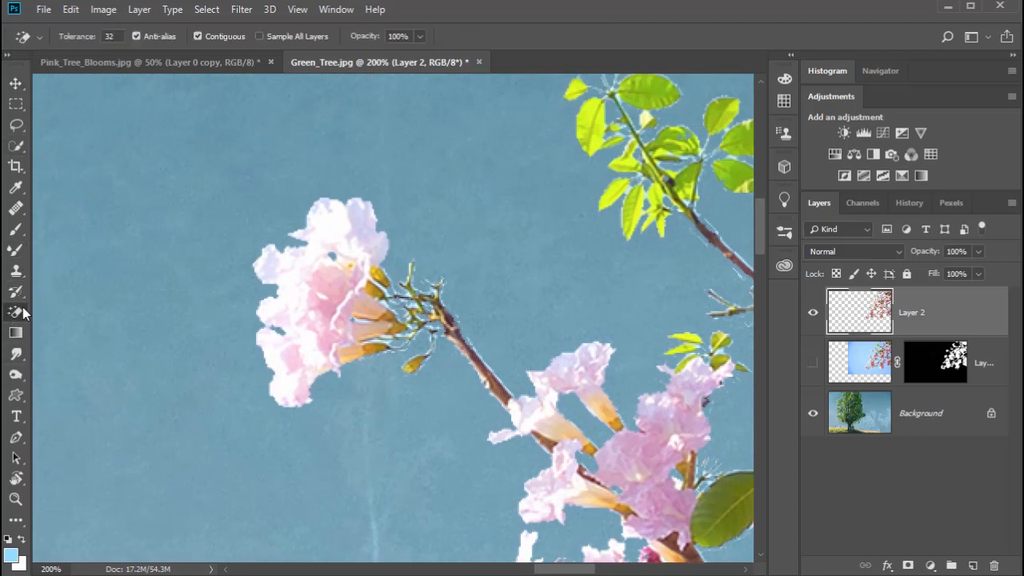
pyautogui.rightClick(19, 313)
pyautogui.click(72, 310)
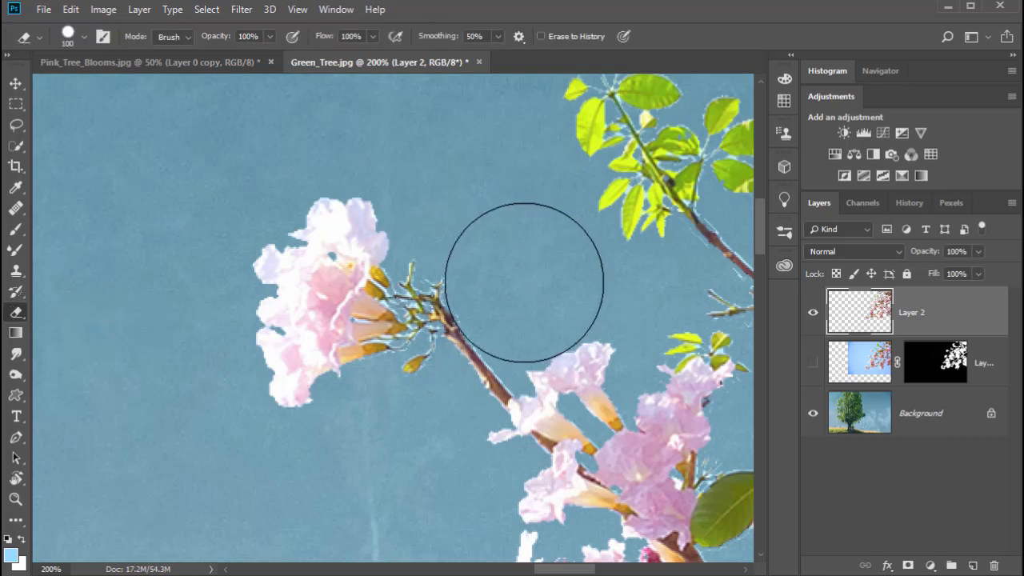
pyautogui.press('[')
pyautogui.press('[')
pyautogui.press('[')
pyautogui.press('[')
pyautogui.press('[')
pyautogui.press('[')
pyautogui.press('[')
pyautogui.press('[')
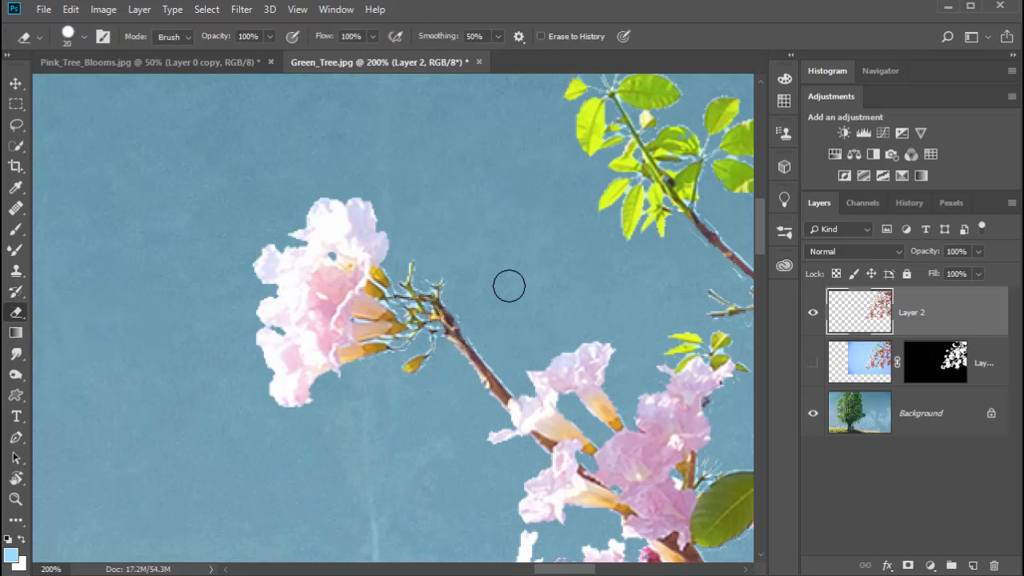
pyautogui.press('[')
pyautogui.press('[')
pyautogui.rightClick(501, 288)
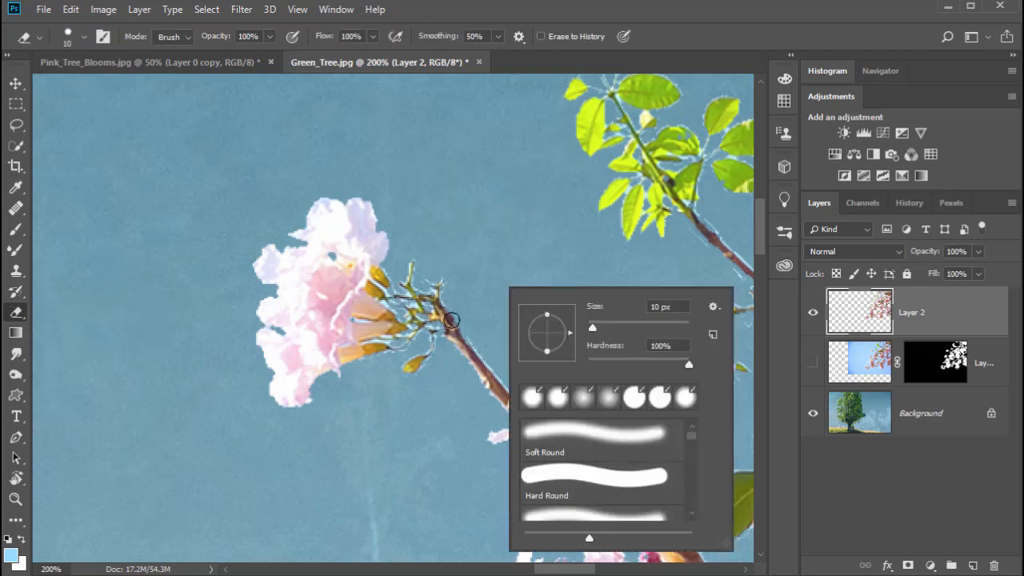
pyautogui.press('Escape')
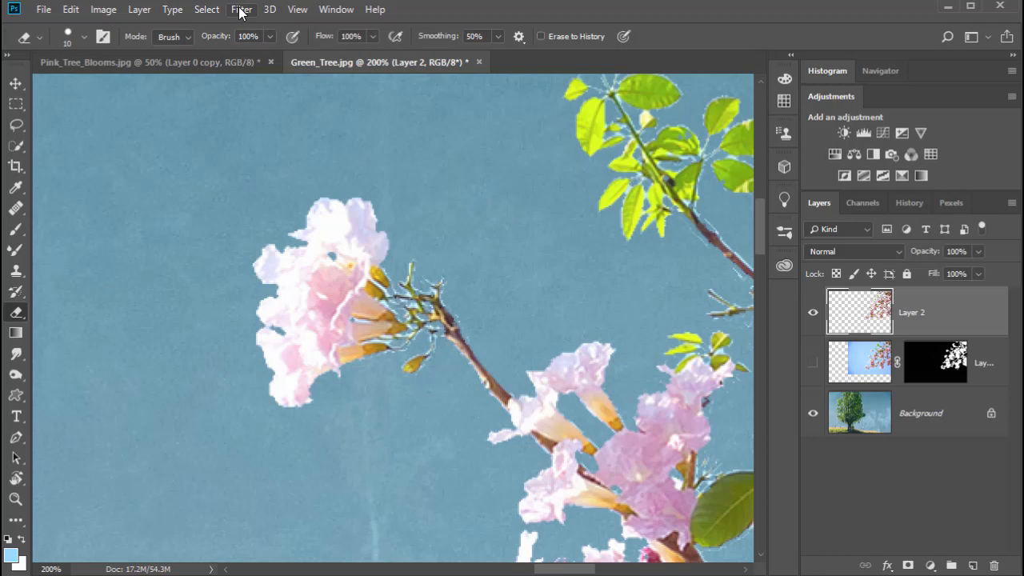
# Load the Layer 2 blossom outline as a selection again and contract it by 1 pixel
pyautogui.click(211, 10)
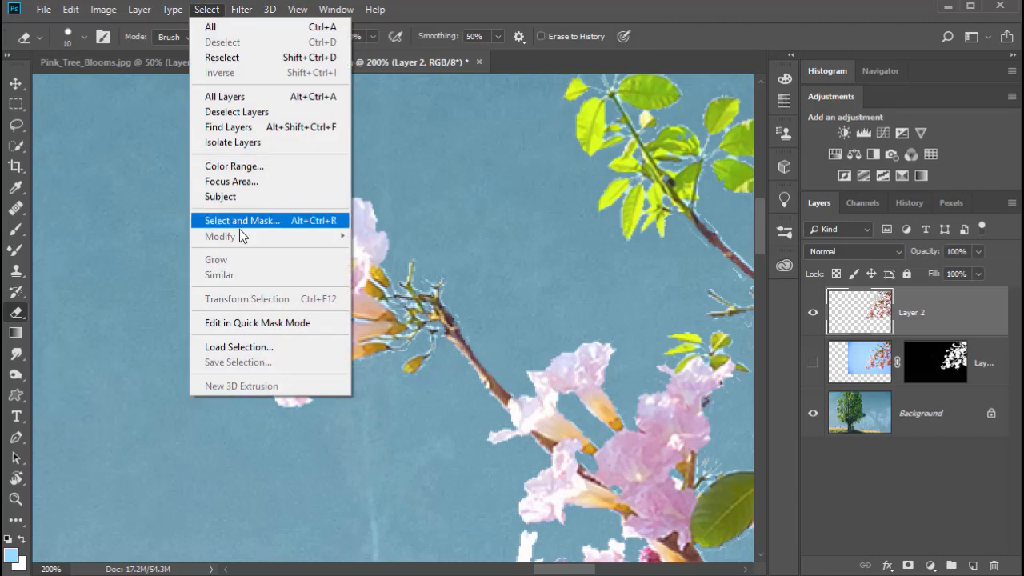
pyautogui.click(876, 316)
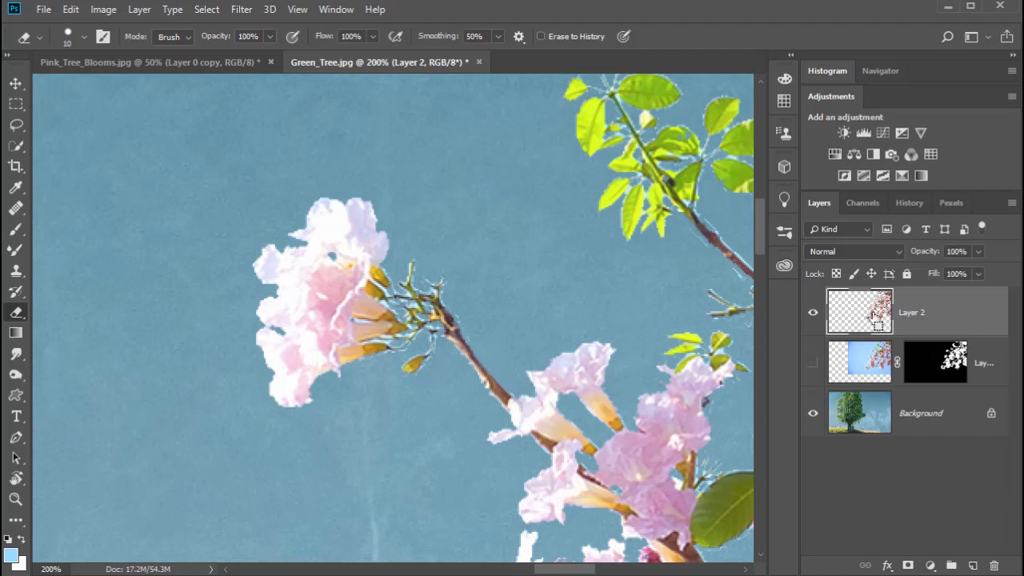
pyautogui.keyDown('ctrl'); pyautogui.click(860, 316); pyautogui.keyUp('ctrl')
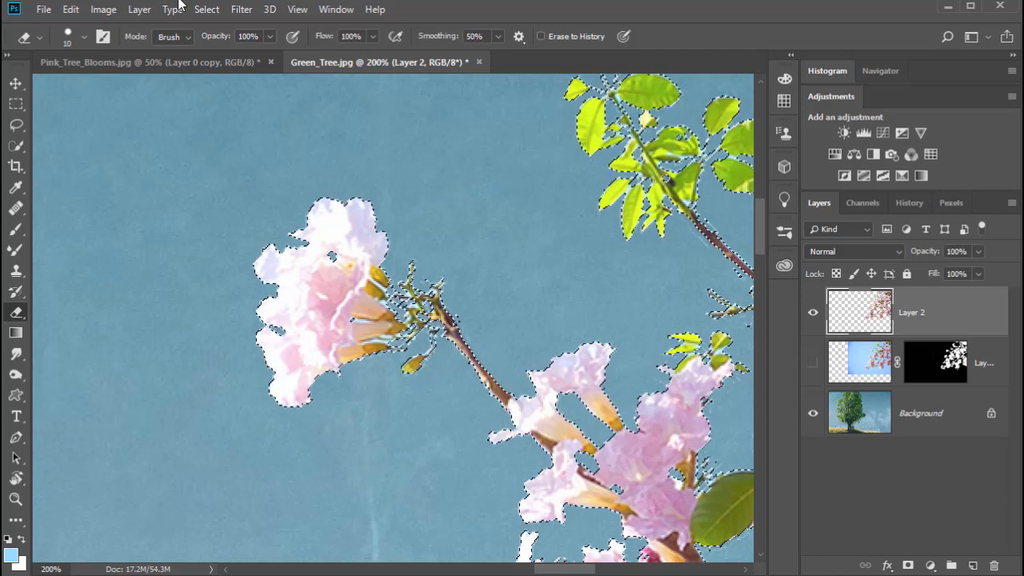
pyautogui.click(206, 9)
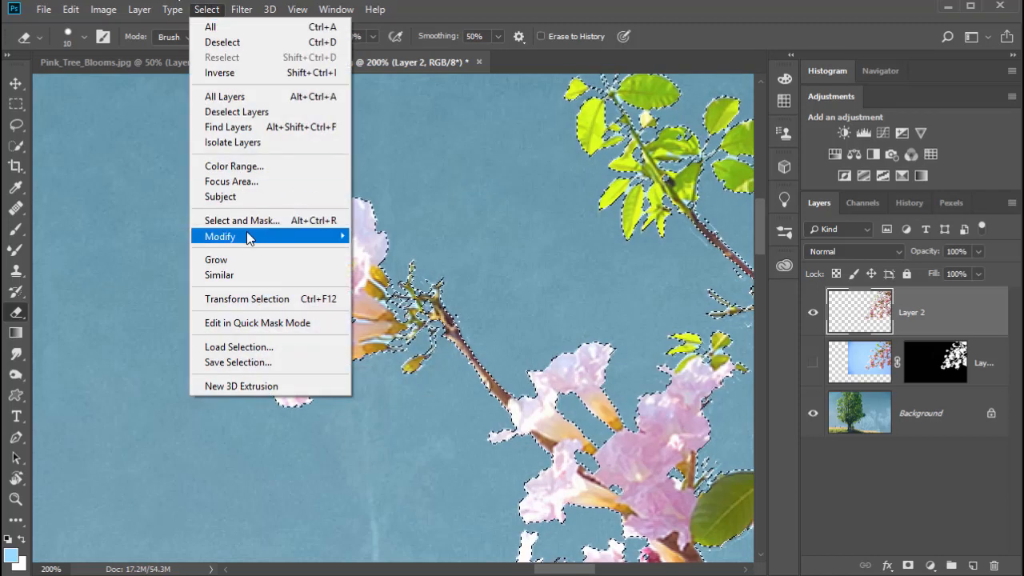
pyautogui.moveTo(246, 234)
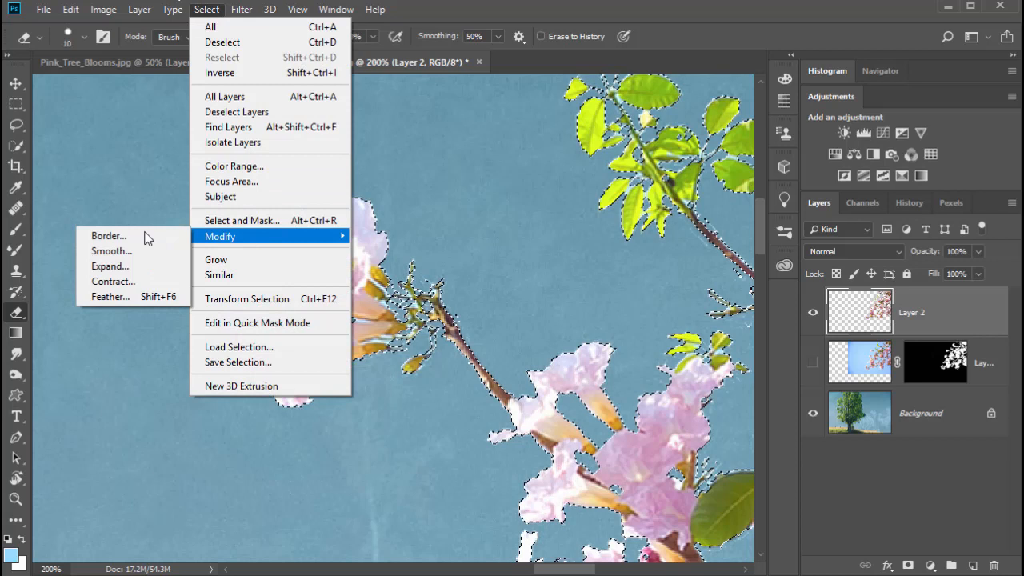
pyautogui.click(140, 283)
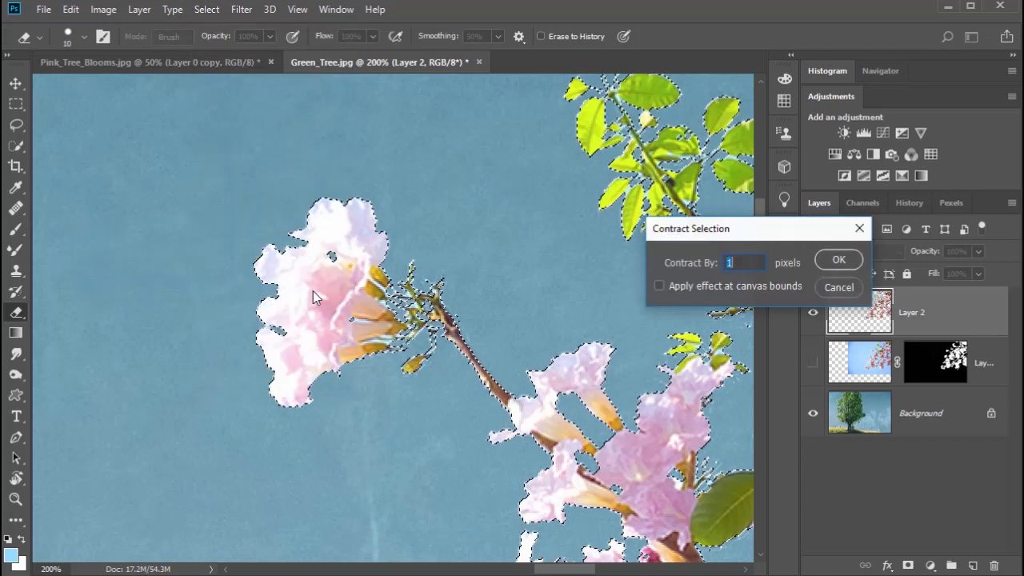
pyautogui.click(837, 258)
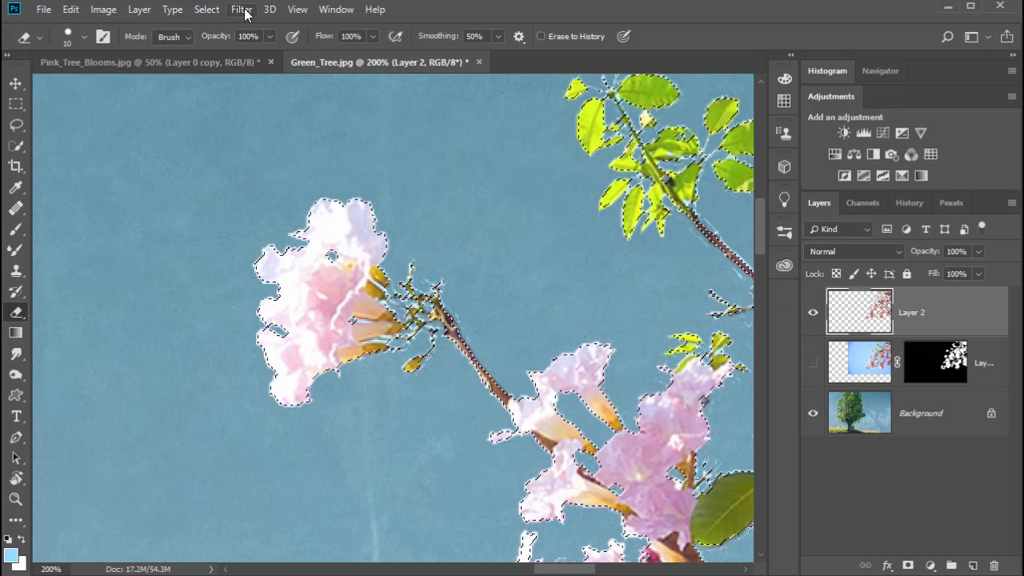
# Invert the selection, delete the remaining one-pixel fringe around the blossoms and branches, and clear the selection
pyautogui.click(213, 11)
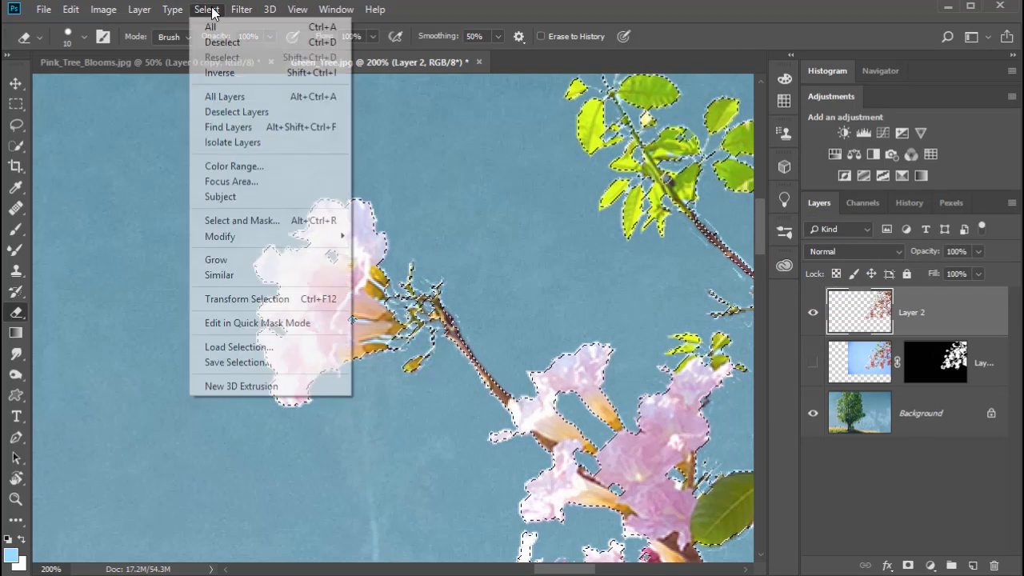
pyautogui.click(236, 72)
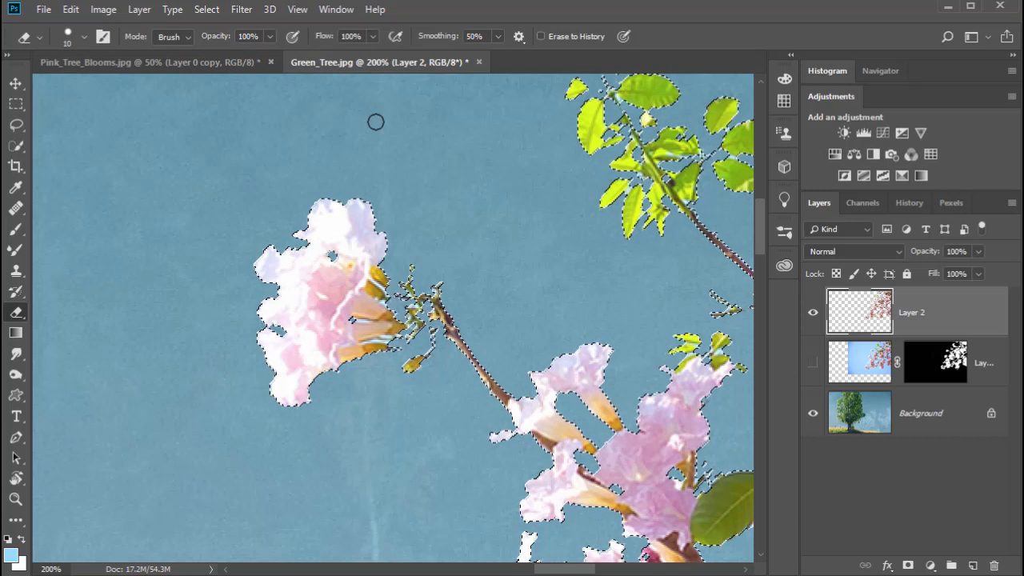
pyautogui.hotkey('ctrl', 'd')
# Examine the trimmed blossom, branch and leaf edges across Layer 2 at 200% and at a reduced zoom
pyautogui.press('space')
pyautogui.moveTo(452, 109); pyautogui.dragTo(100, 94)
pyautogui.moveTo(516, 202); pyautogui.dragTo(161, 199)
pyautogui.moveTo(552, 304); pyautogui.dragTo(262, 329)
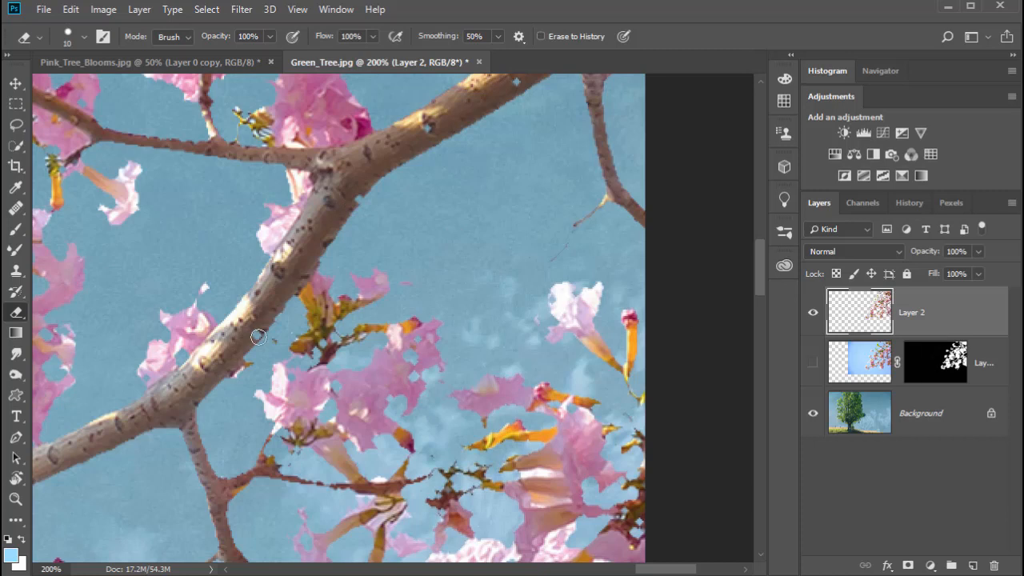
pyautogui.moveTo(264, 299); pyautogui.dragTo(545, 287)
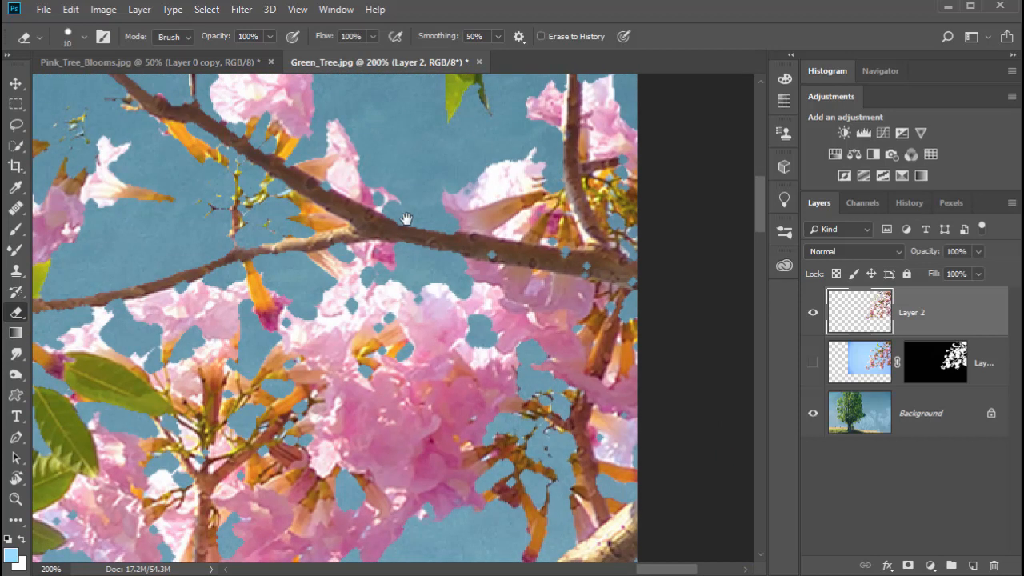
pyautogui.moveTo(396, 232); pyautogui.dragTo(451, 279)
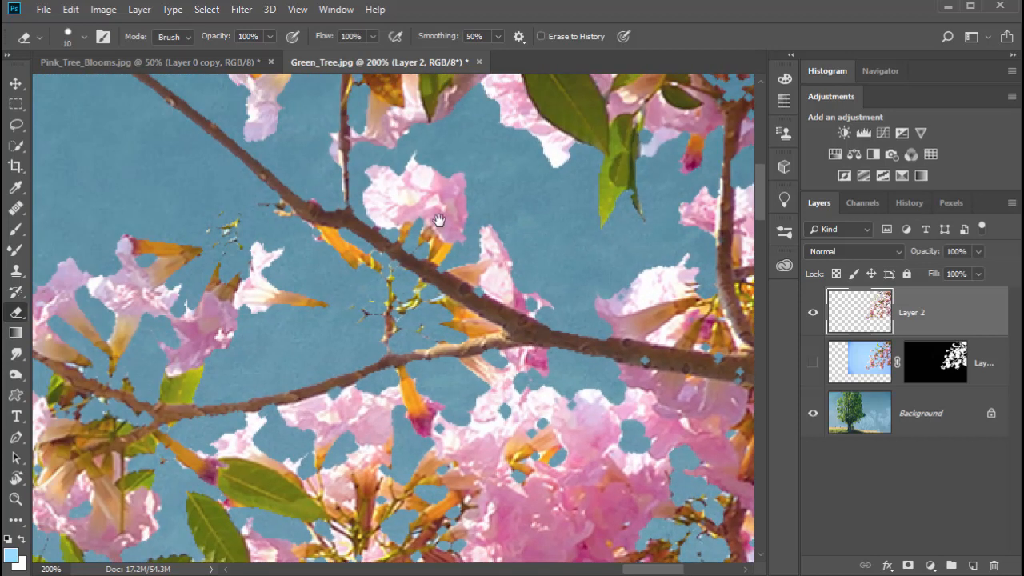
pyautogui.moveTo(698, 297); pyautogui.dragTo(491, 280)
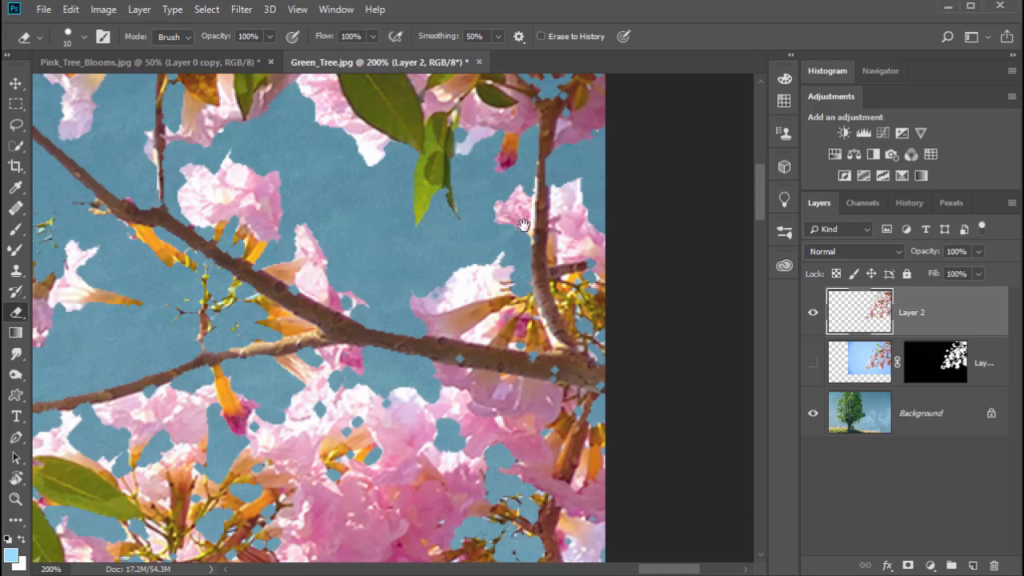
pyautogui.moveTo(537, 247)
pyautogui.mouseDown()
pyautogui.moveTo(575, 289)
pyautogui.moveTo(603, 291)
pyautogui.moveTo(760, 169)
pyautogui.mouseUp()
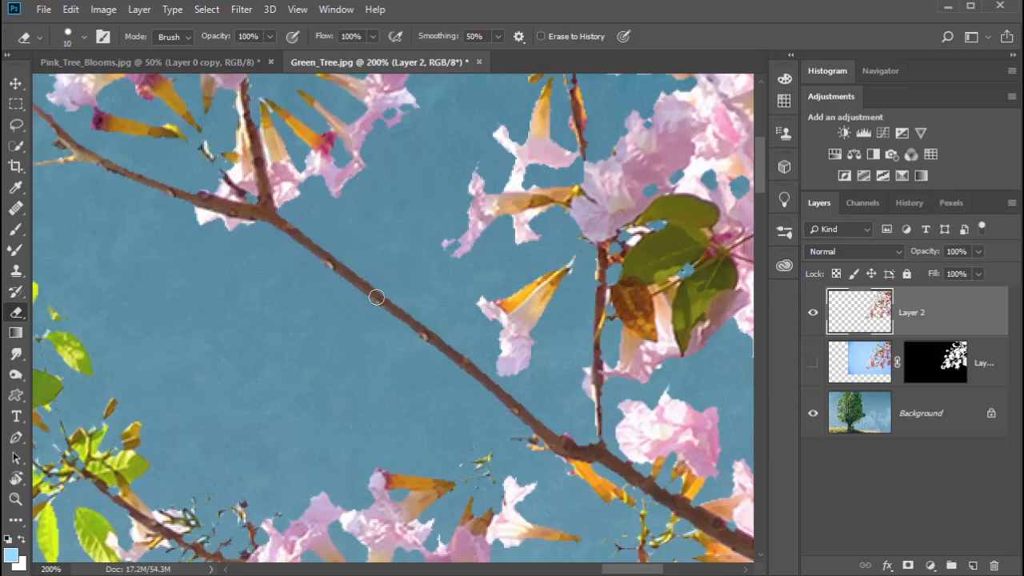
pyautogui.hotkey('ctrl', '-')
pyautogui.hotkey('ctrl', '-')
pyautogui.hotkey('ctrl', '-')
pyautogui.hotkey('ctrl', '-')
pyautogui.hotkey('ctrl', '-')
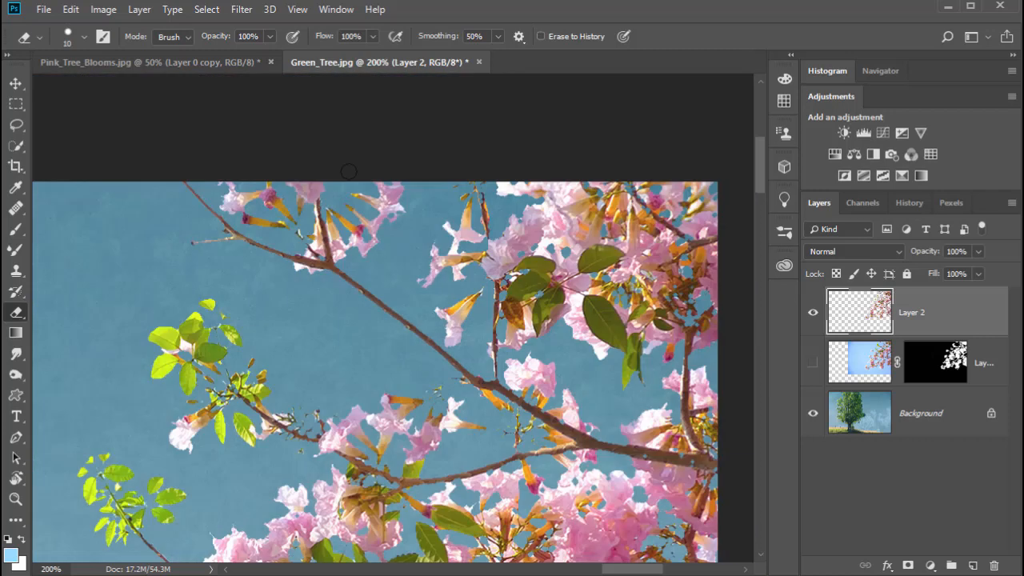
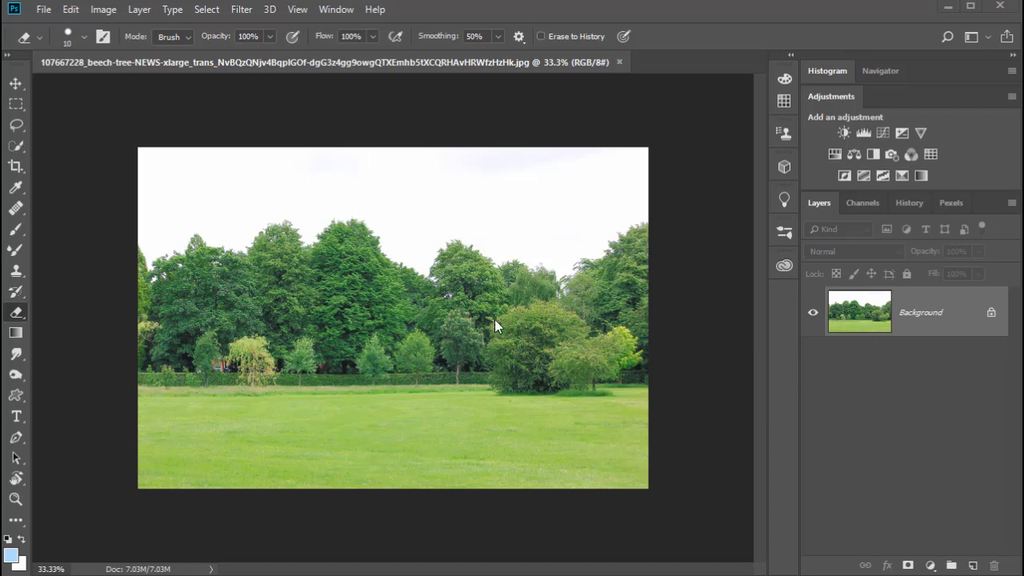
# Open the sky photo M8xb4Bp.jpg from the Week_1 folder
pyautogui.click(43, 9)
pyautogui.click(84, 43)
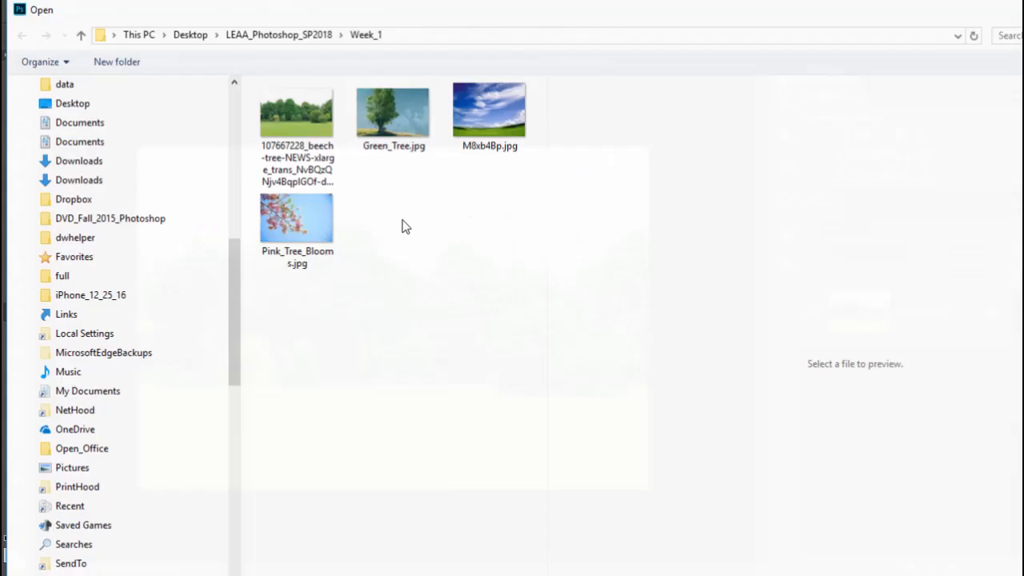
pyautogui.click(474, 112)
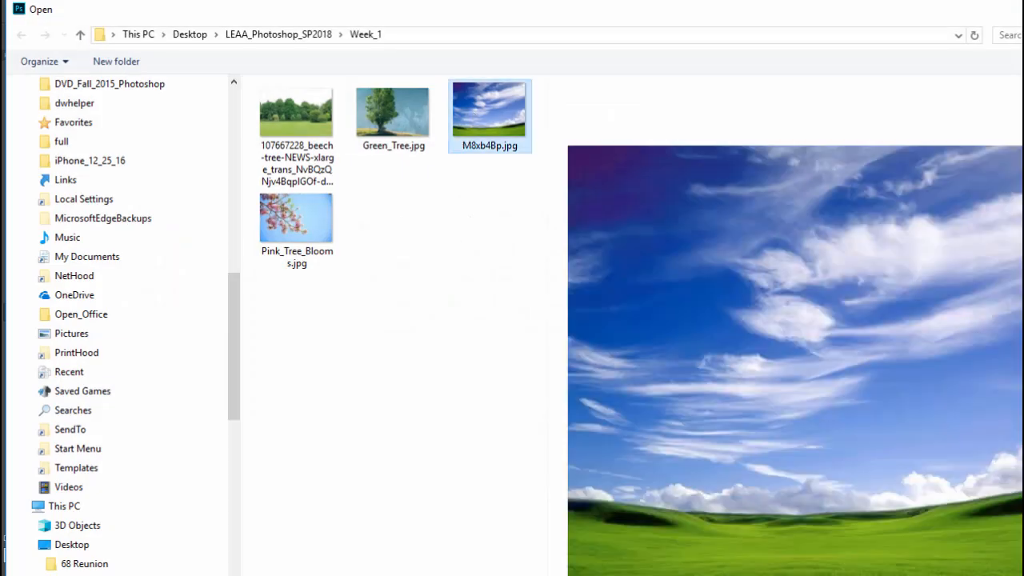
pyautogui.doubleClick(489, 111)
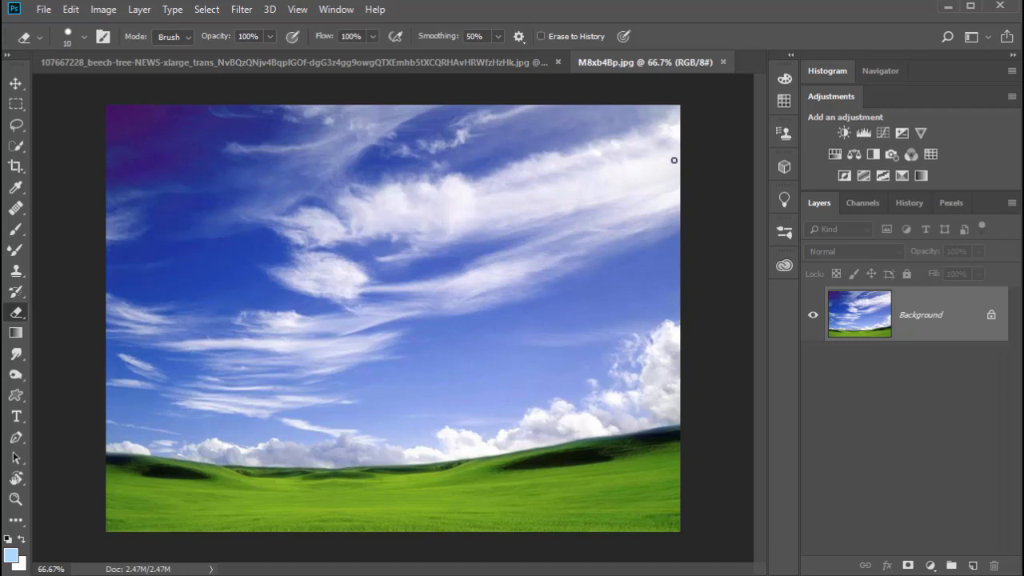
# Switch to the beech-tree photo and open Color Range using Sampled Colors
pyautogui.click(427, 64)
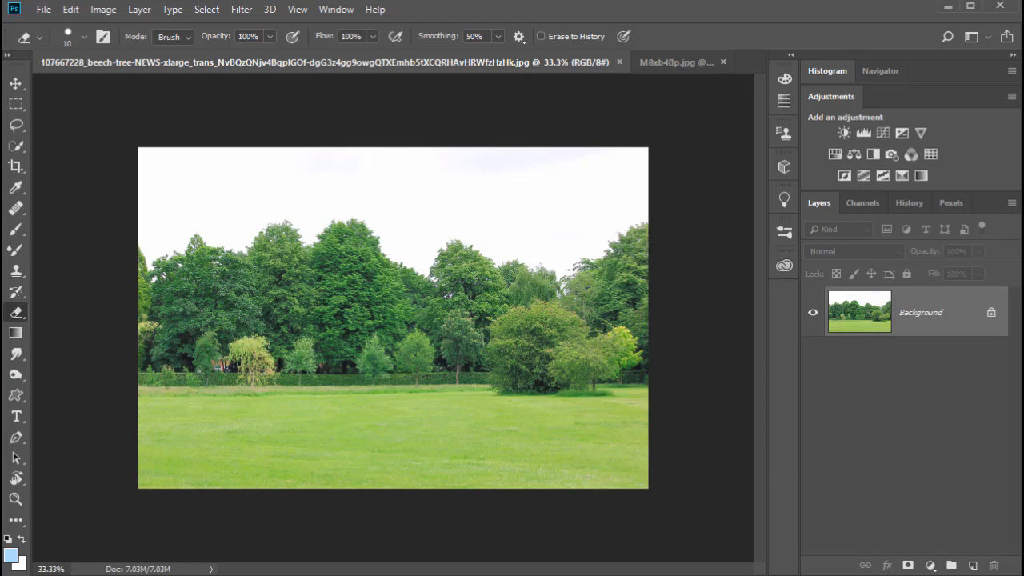
pyautogui.hotkey('ctrl', '+')
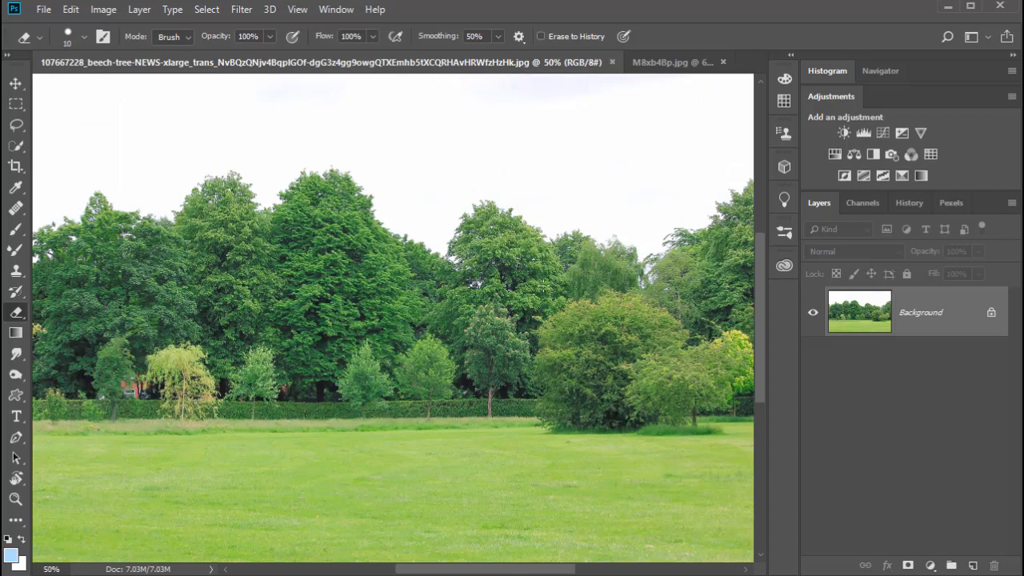
pyautogui.moveTo(548, 287); pyautogui.dragTo(557, 333)
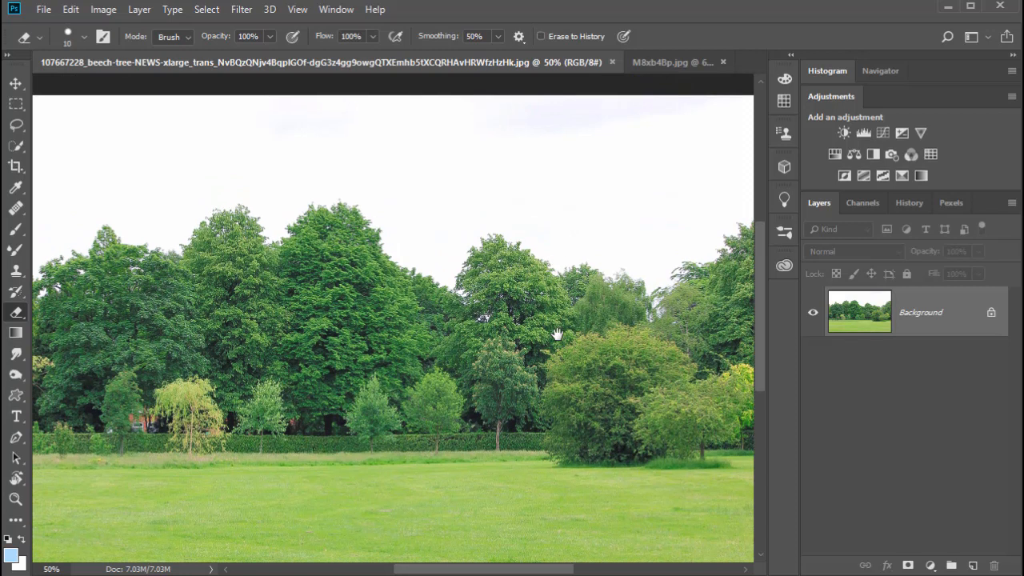
pyautogui.click(206, 8)
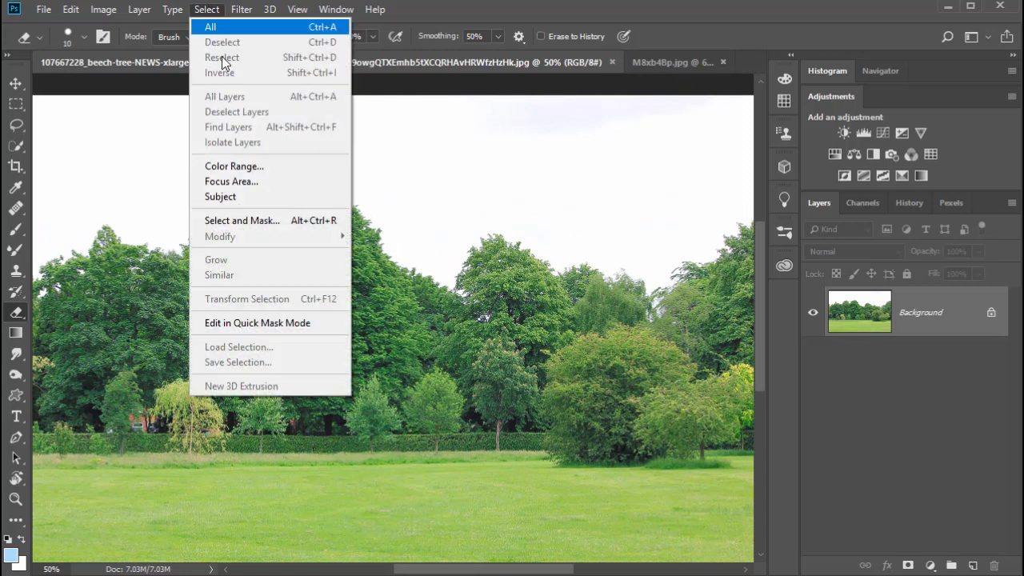
pyautogui.click(240, 165)
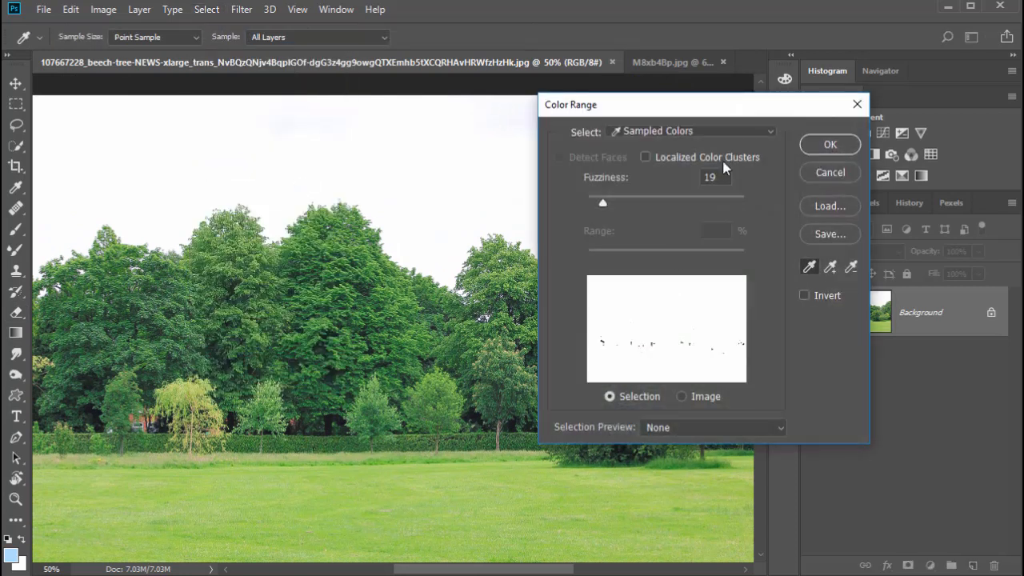
# Sample the white sky above the trees as the Color Range colour
pyautogui.moveTo(728, 116); pyautogui.dragTo(697, 136)
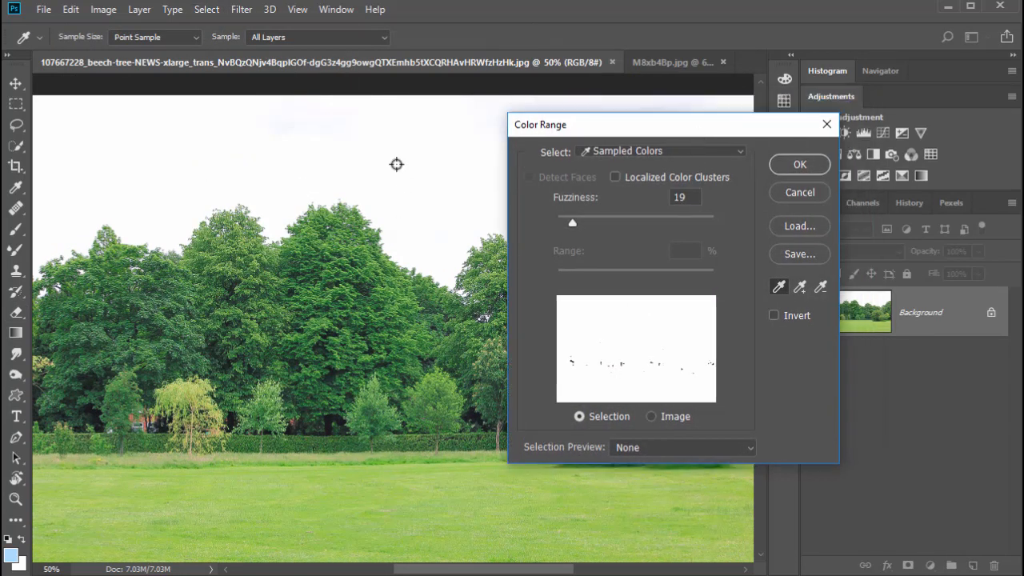
pyautogui.click(398, 164)
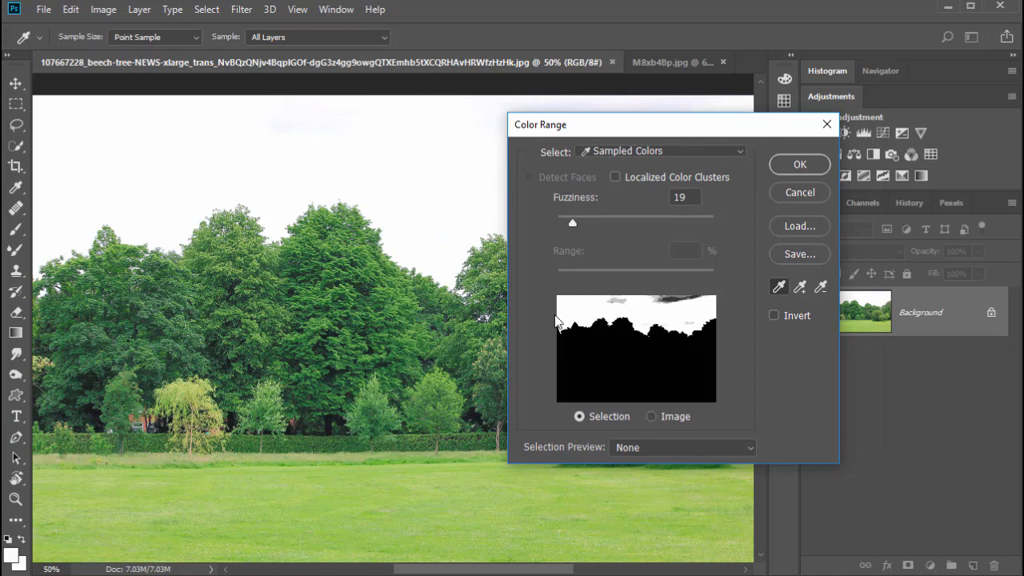
pyautogui.moveTo(596, 120); pyautogui.dragTo(758, 213)
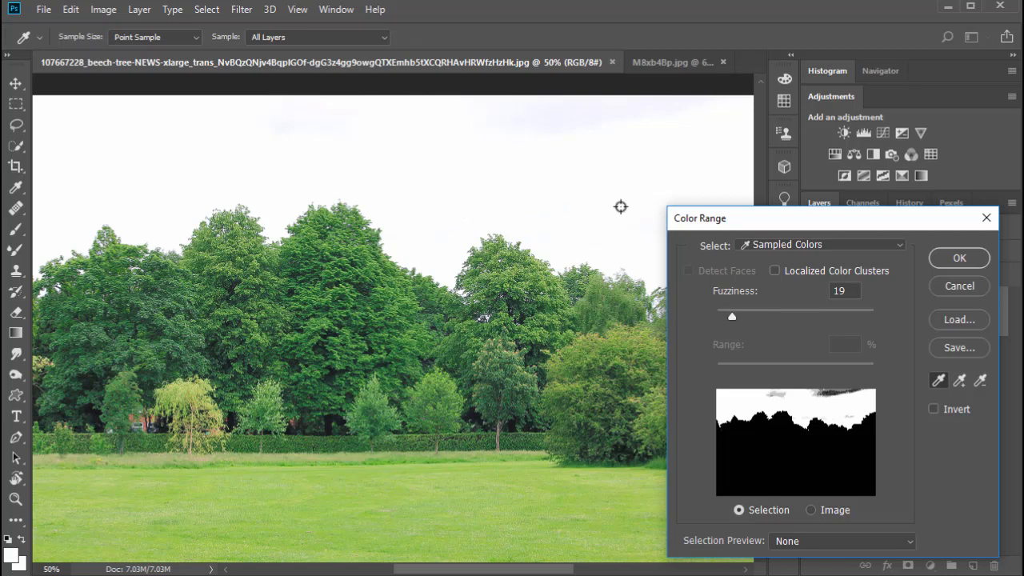
pyautogui.click(206, 10)
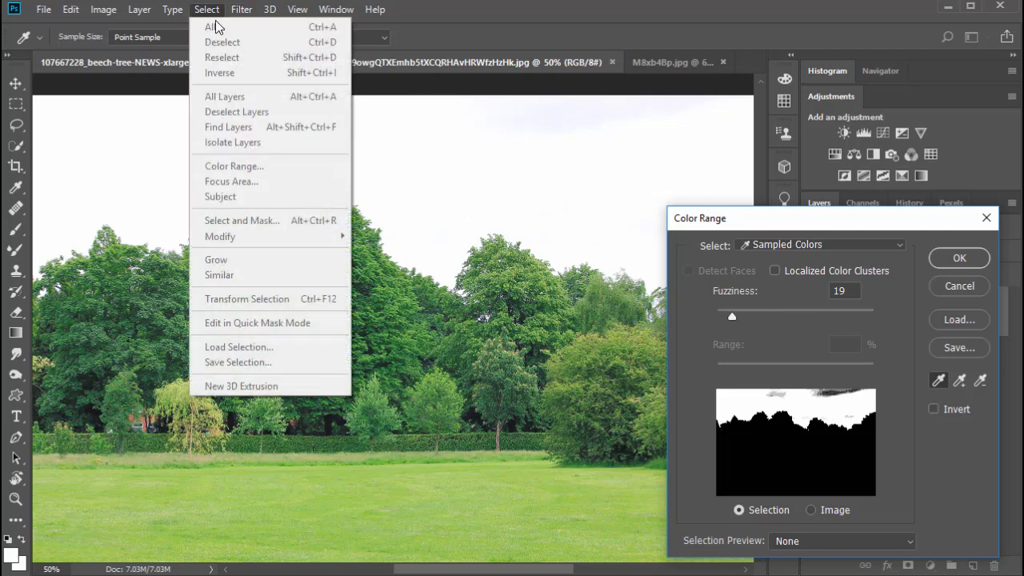
pyautogui.click(898, 222)
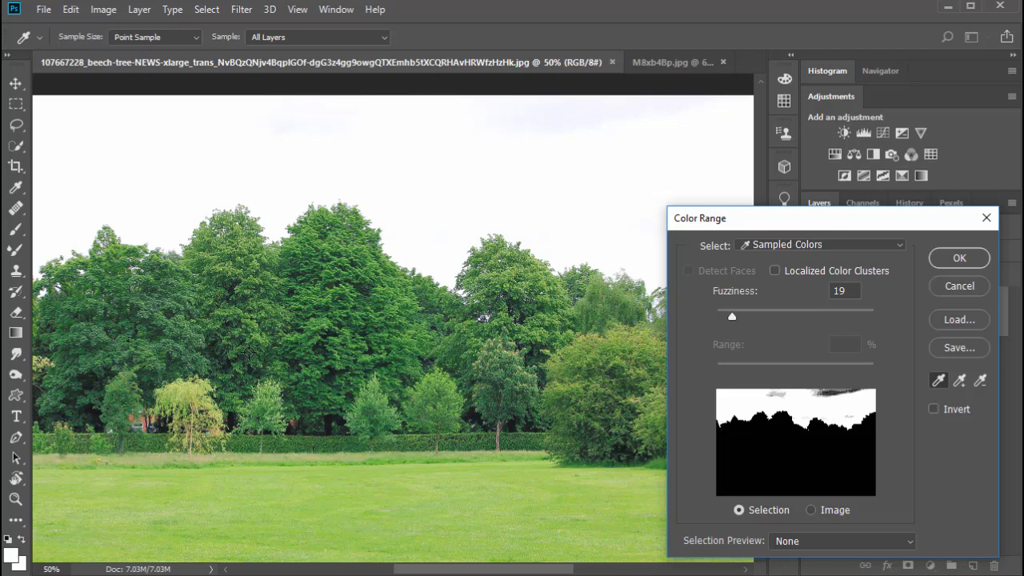
pyautogui.moveTo(800, 225); pyautogui.dragTo(804, 127)
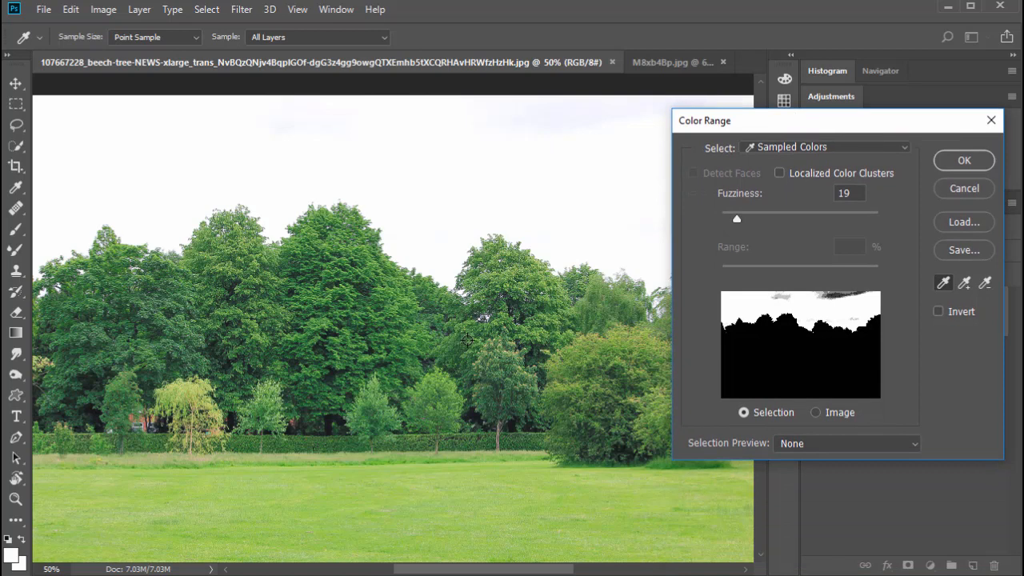
# Sample the green tree foliage as the Color Range colours instead and set Fuzziness to 20
pyautogui.click(344, 268)
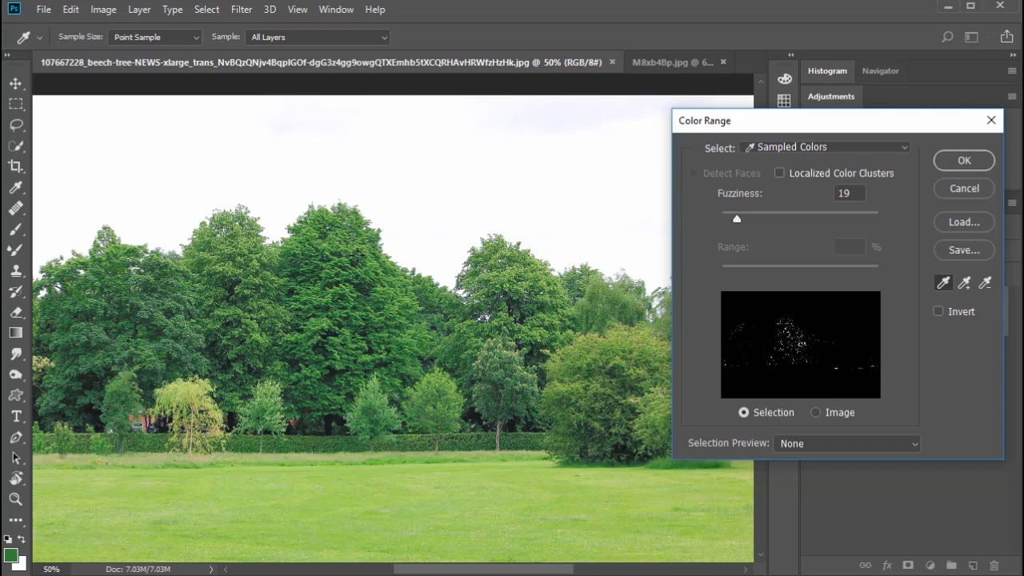
pyautogui.click(792, 340)
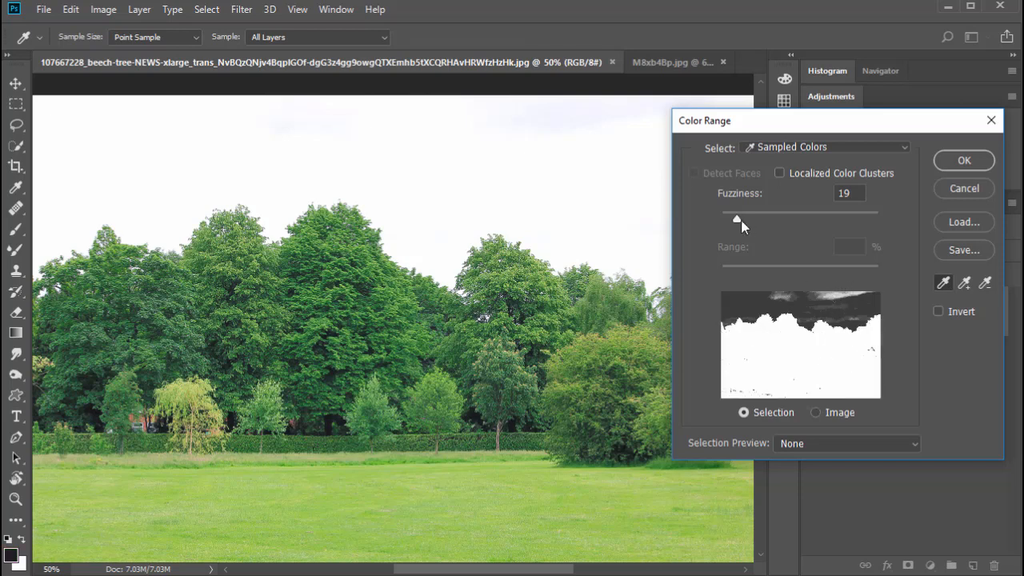
pyautogui.moveTo(741, 220); pyautogui.dragTo(724, 225)
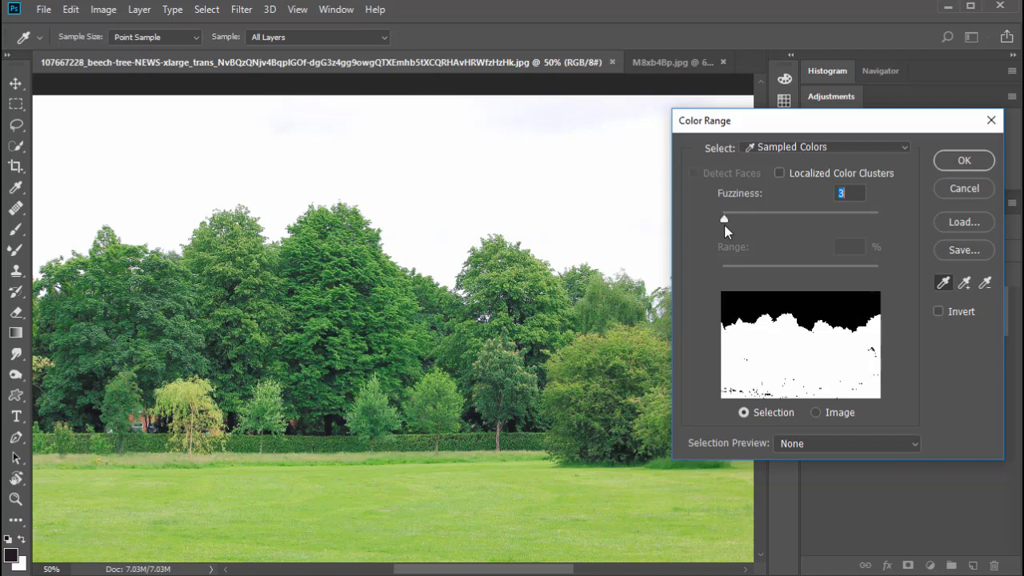
pyautogui.moveTo(724, 224); pyautogui.dragTo(738, 227)
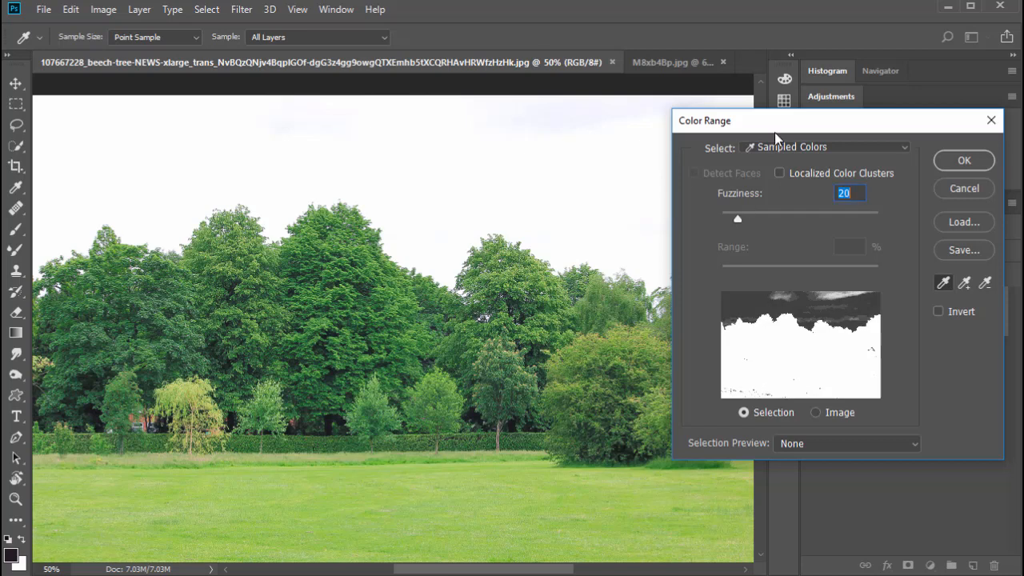
# Add the lawn's grass tones to the sampled Color Range colours
pyautogui.moveTo(774, 132); pyautogui.dragTo(835, 89)
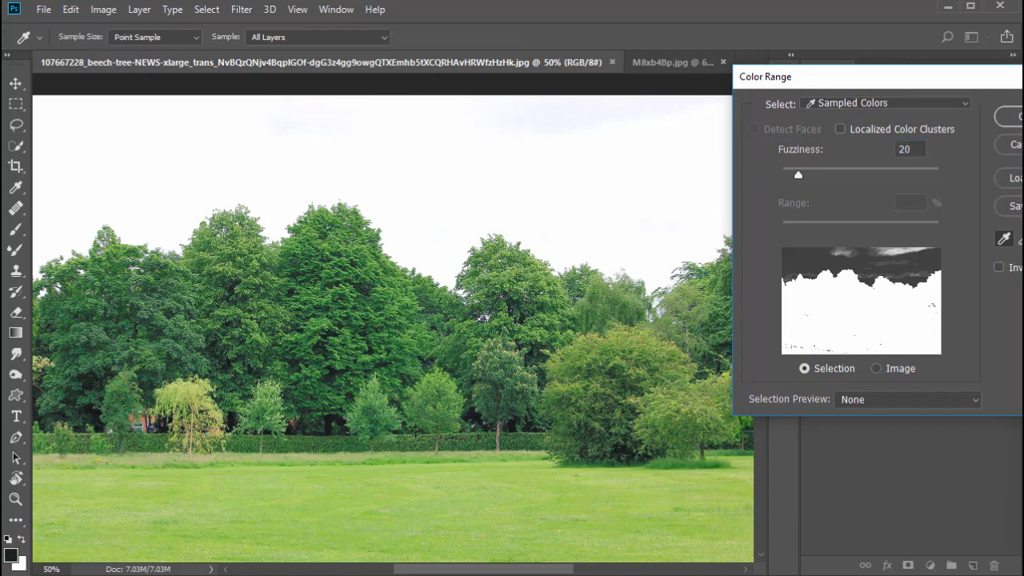
pyautogui.click(260, 479)
pyautogui.moveTo(260, 478); pyautogui.dragTo(450, 465)
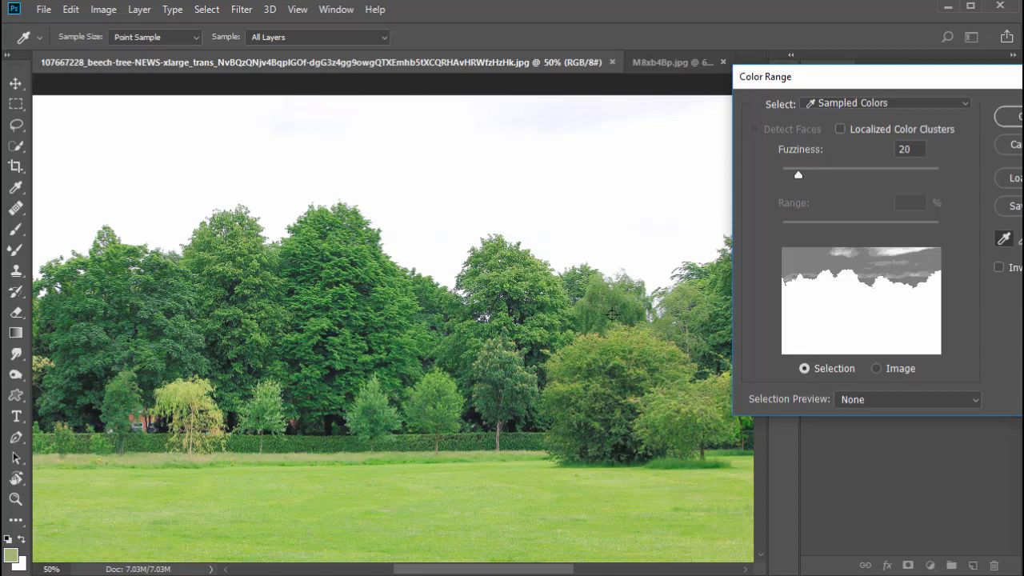
# Add light and dark foliage tones from the trees on the photo's right side to the sampled range
pyautogui.keyDown('ctrl'); pyautogui.click(596, 302); pyautogui.keyUp('ctrl')
pyautogui.keyDown('ctrl'); pyautogui.click(596, 302); pyautogui.keyUp('ctrl')
pyautogui.keyDown('ctrl'); pyautogui.click(596, 303); pyautogui.keyUp('ctrl')
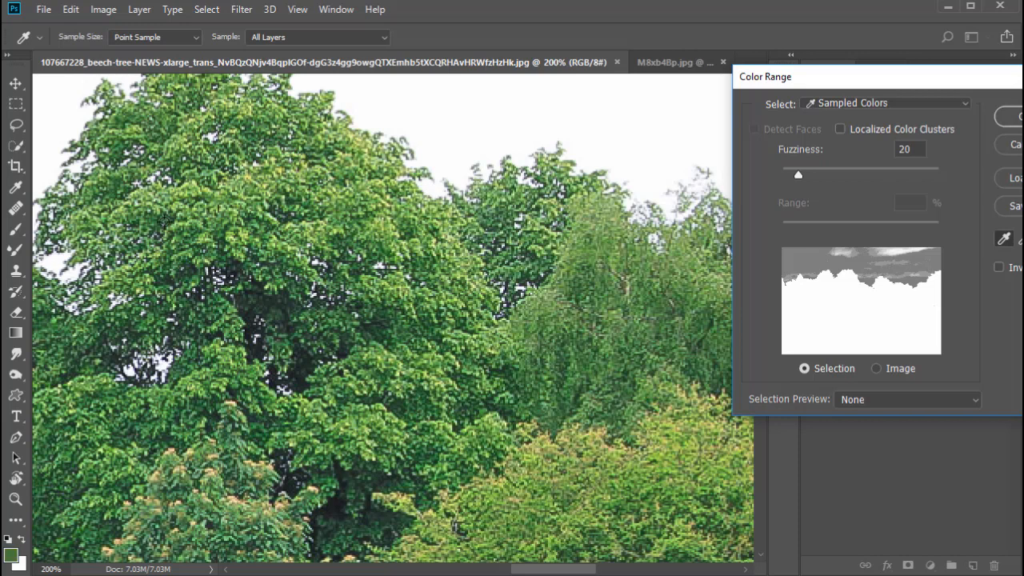
pyautogui.moveTo(608, 297); pyautogui.dragTo(7, 313)
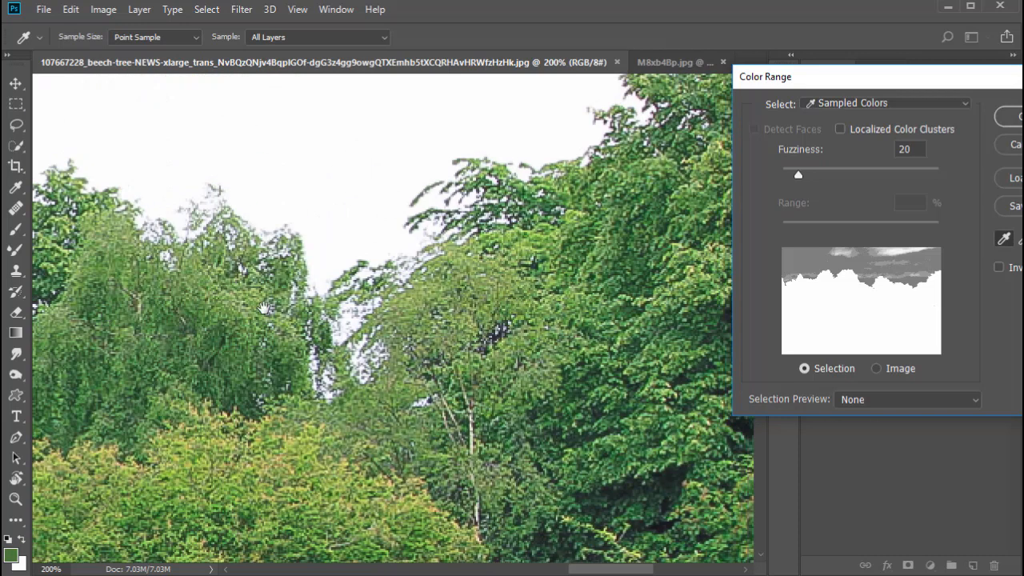
pyautogui.moveTo(392, 270); pyautogui.dragTo(26, 274)
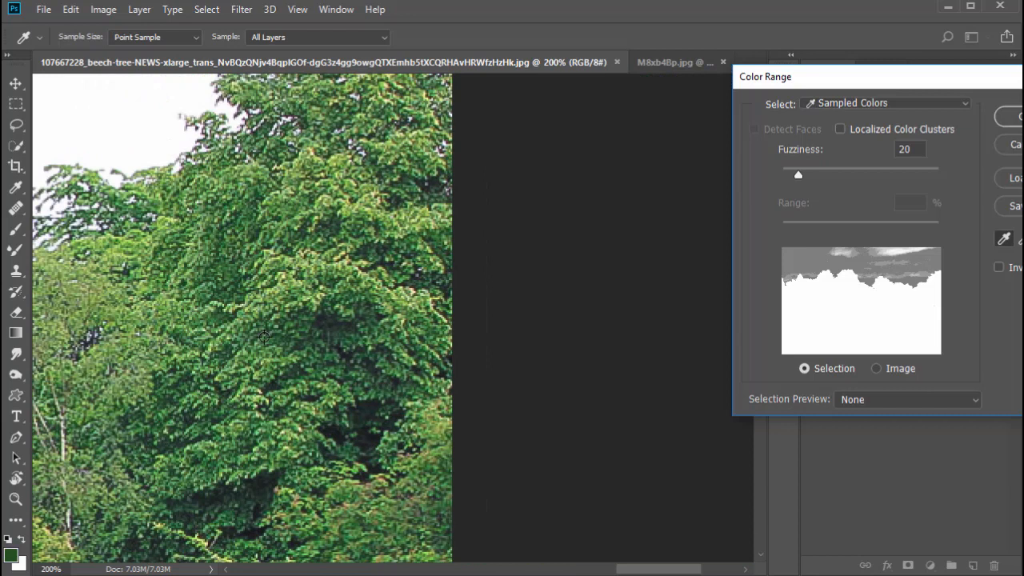
pyautogui.moveTo(409, 194); pyautogui.dragTo(414, 404)
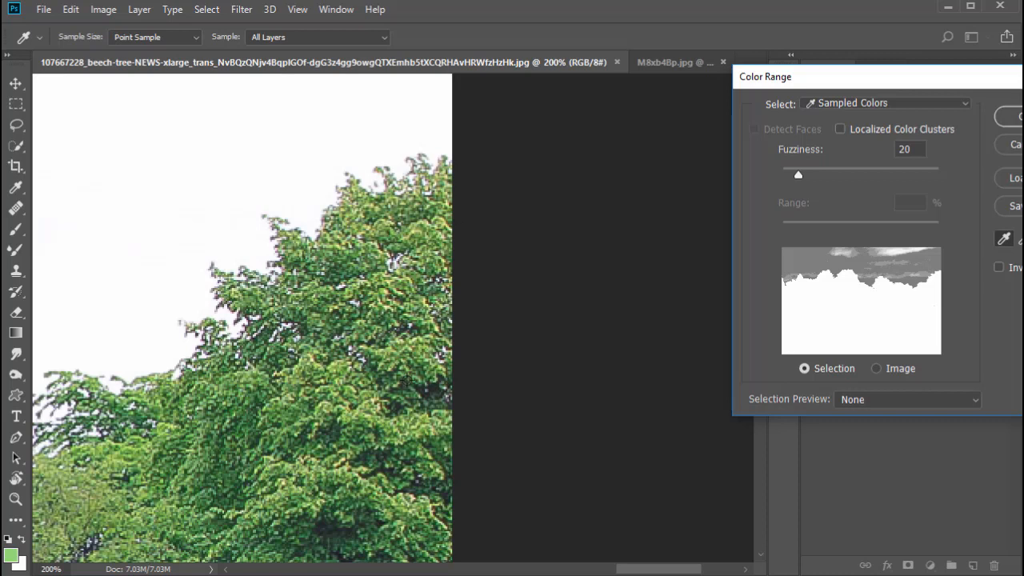
# Check the central treetops and add remaining foliage tones from the trees on the photo's left side to the sampled range
pyautogui.moveTo(200, 419); pyautogui.dragTo(532, 313)
pyautogui.moveTo(184, 392); pyautogui.dragTo(541, 311)
pyautogui.moveTo(173, 422); pyautogui.dragTo(549, 407)
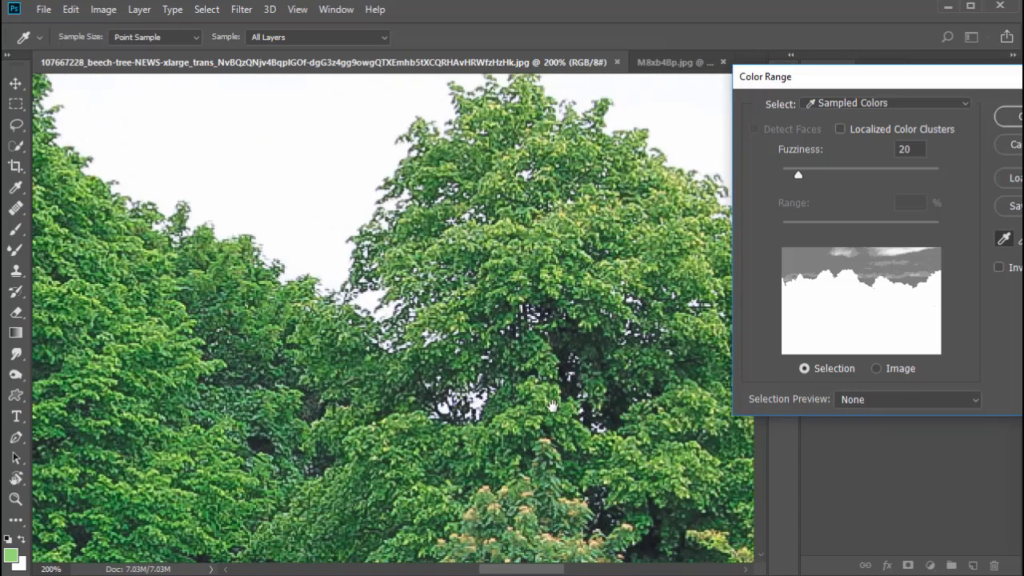
pyautogui.moveTo(152, 400); pyautogui.dragTo(544, 384)
pyautogui.moveTo(131, 357); pyautogui.dragTo(476, 537)
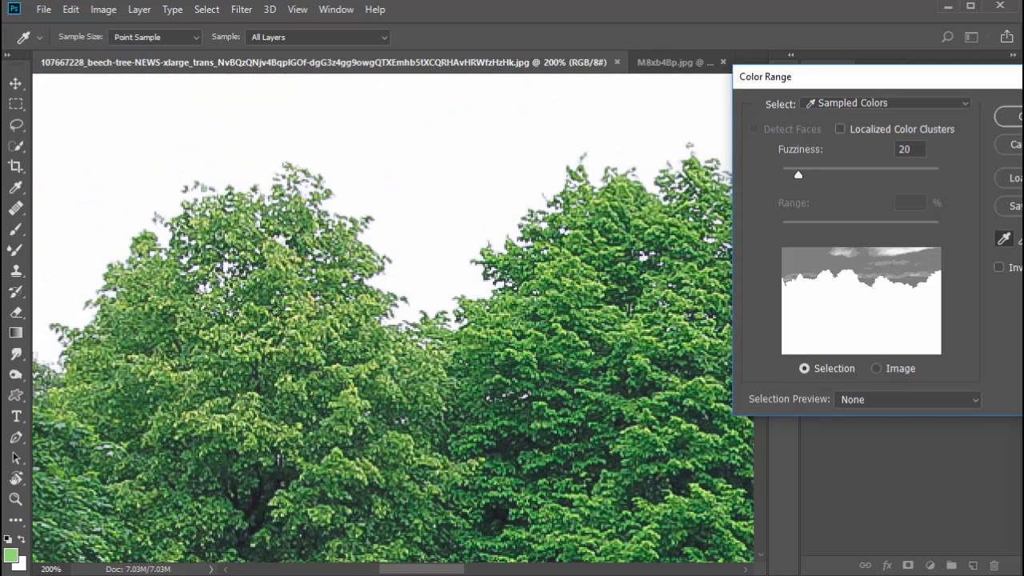
pyautogui.click(250, 320)
pyautogui.click(250, 350)
pyautogui.moveTo(121, 344); pyautogui.dragTo(97, 385)
pyautogui.moveTo(188, 367); pyautogui.dragTo(606, 365)
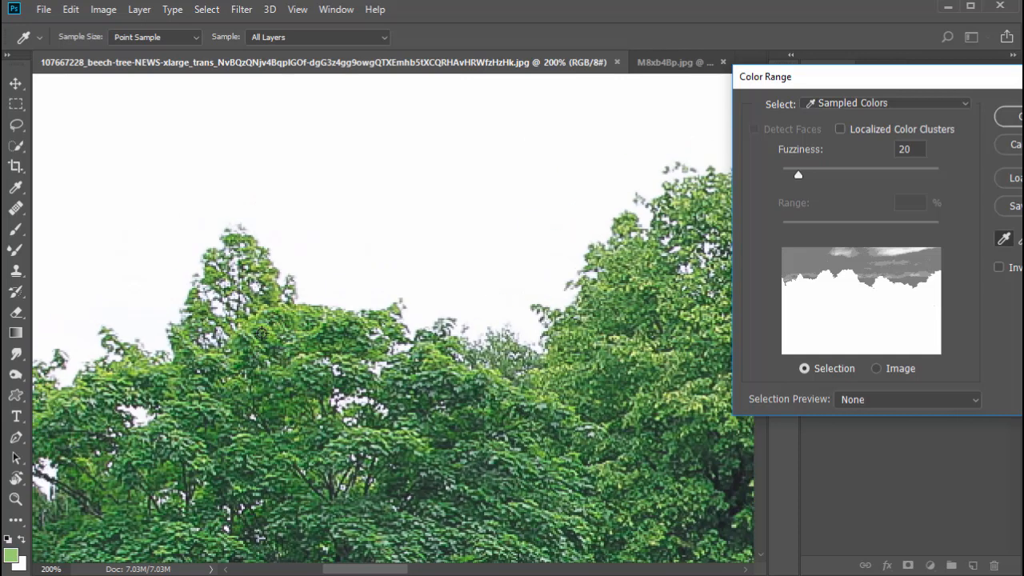
pyautogui.click(267, 343)
pyautogui.moveTo(242, 406); pyautogui.dragTo(534, 179)
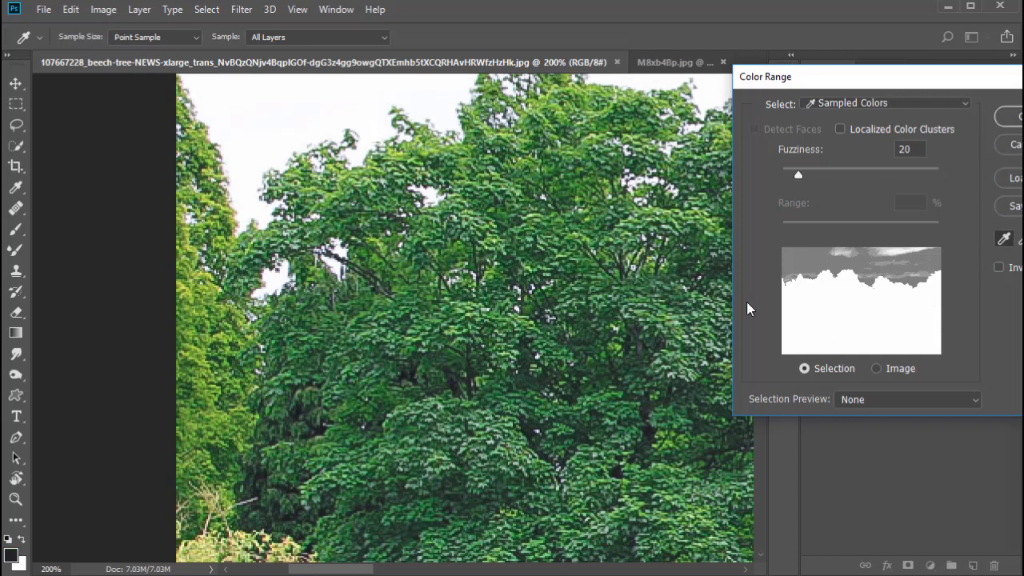
pyautogui.moveTo(541, 376); pyautogui.dragTo(310, 310)
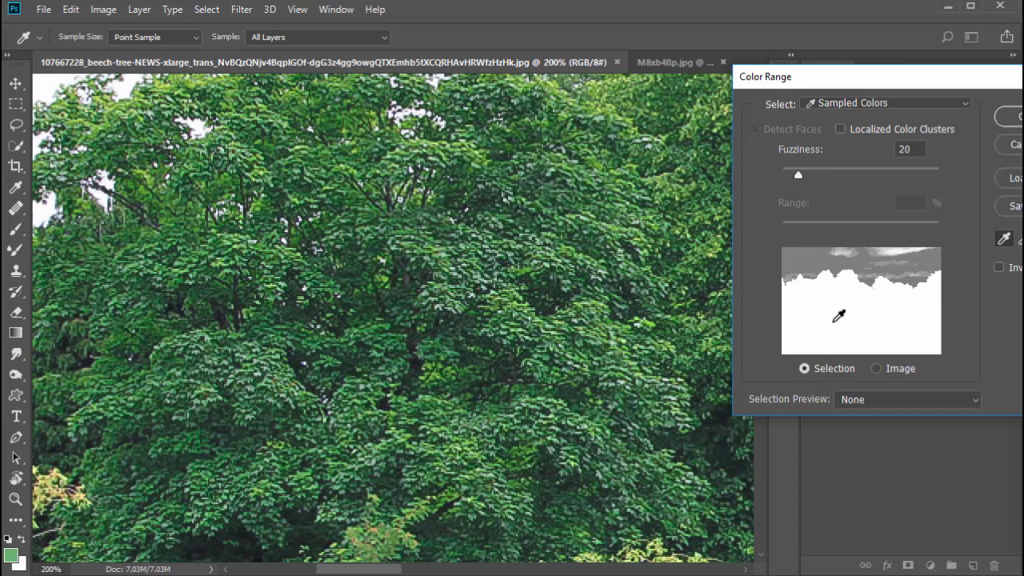
# Set the Color Range Fuzziness to 14 and apply it as a selection
pyautogui.moveTo(799, 174); pyautogui.dragTo(809, 177)
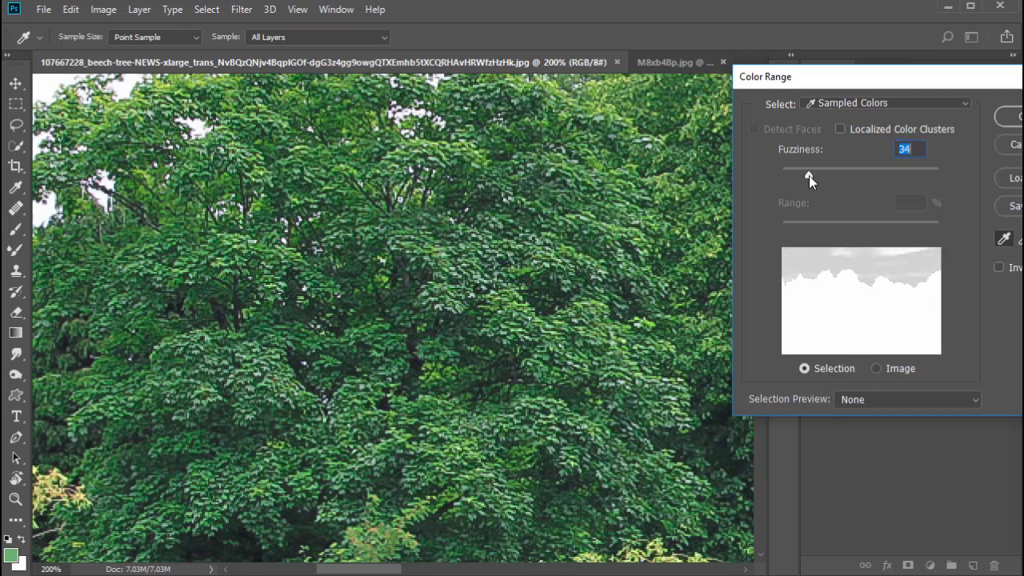
pyautogui.moveTo(809, 175)
pyautogui.mouseDown()
pyautogui.moveTo(839, 178)
pyautogui.moveTo(788, 182)
pyautogui.moveTo(797, 183)
pyautogui.mouseUp()
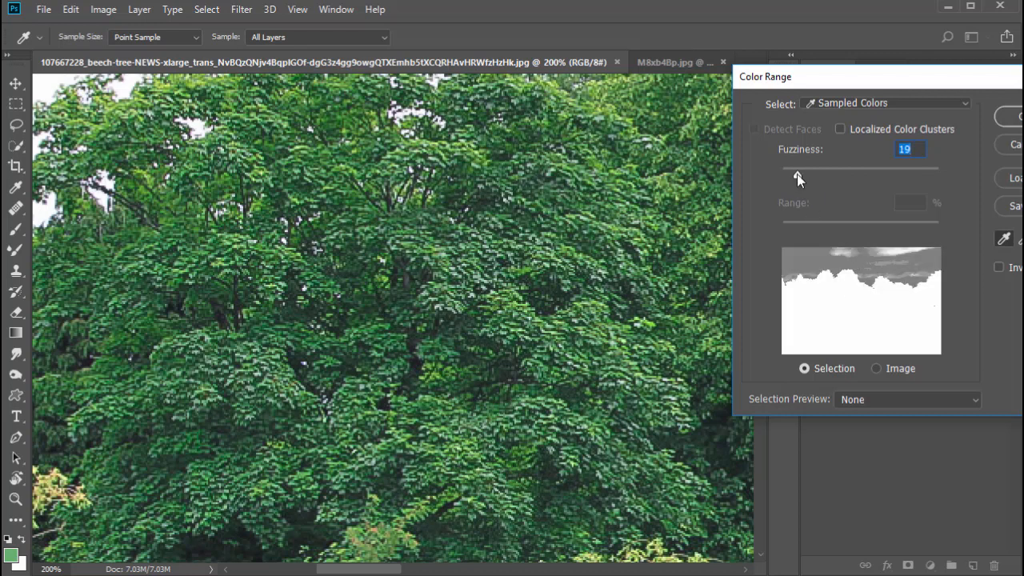
pyautogui.moveTo(797, 174); pyautogui.dragTo(794, 179)
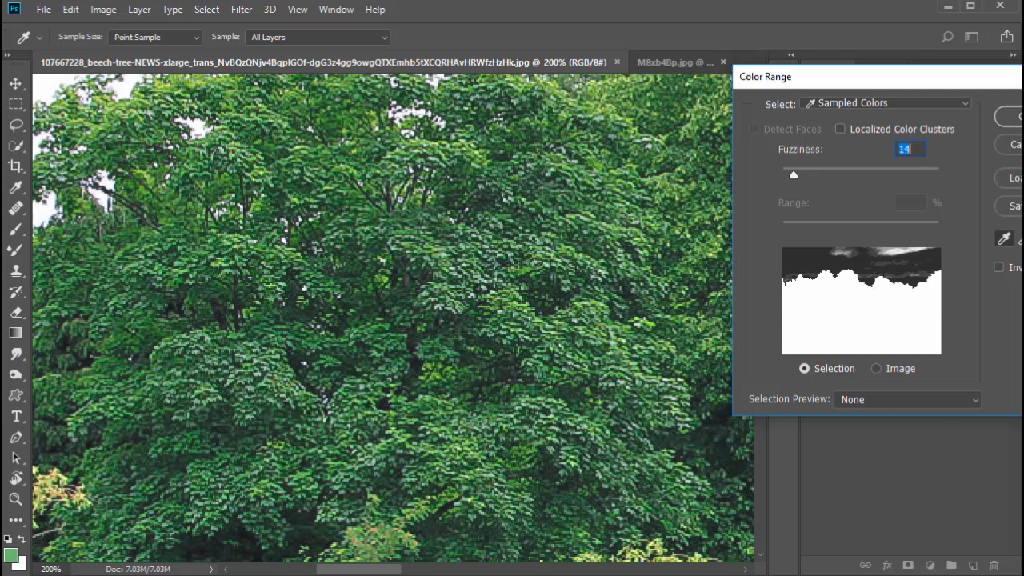
pyautogui.click(1009, 116)
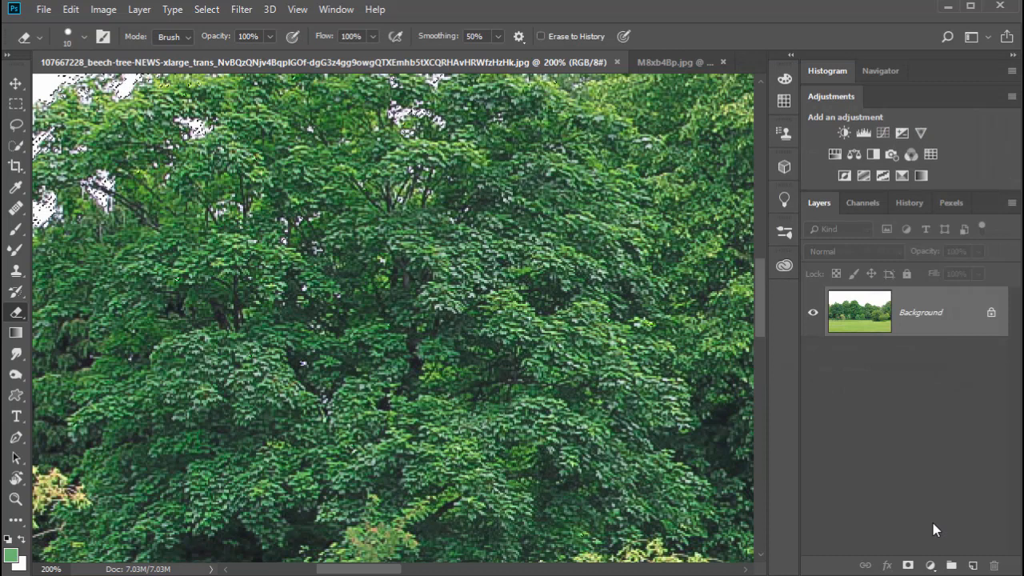
# Examine the selection outline along the treetops, inside the foliage and across the lawn, from 300% down to 66.67%
pyautogui.hotkey('ctrl', '-')
pyautogui.hotkey('ctrl', '-')
pyautogui.hotkey('ctrl', '-')
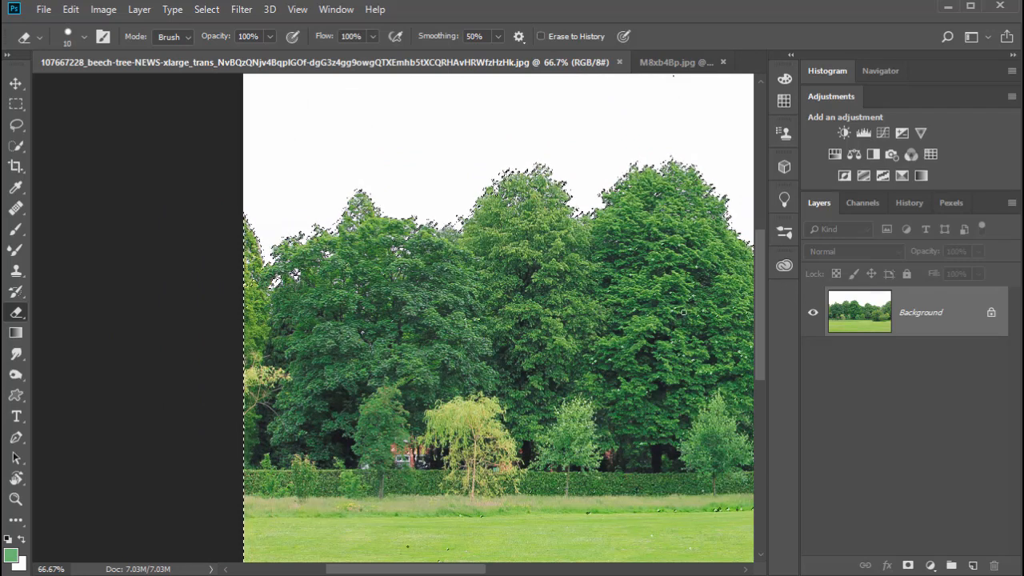
pyautogui.moveTo(706, 326); pyautogui.dragTo(642, 321)
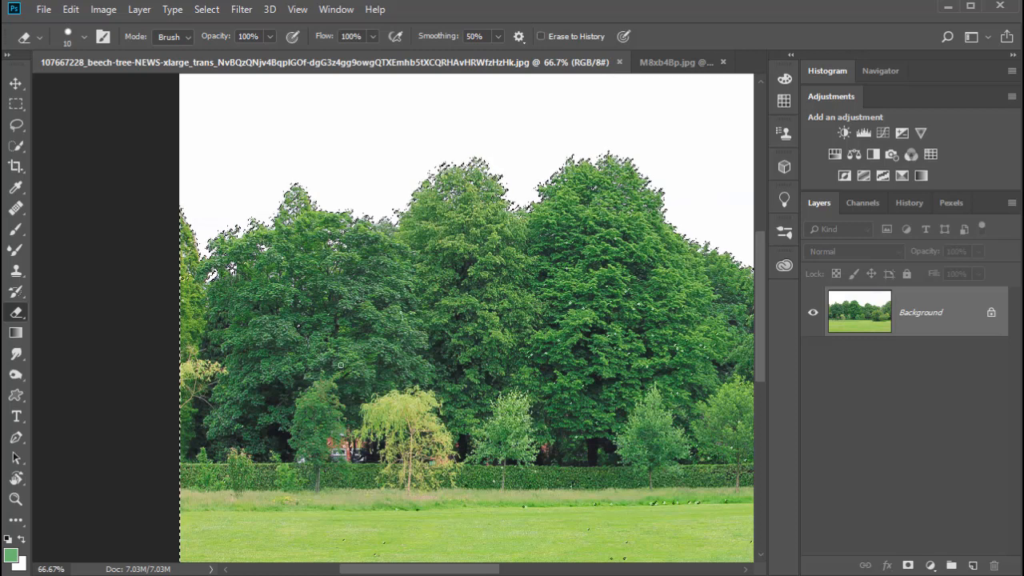
pyautogui.moveTo(663, 391); pyautogui.dragTo(507, 347)
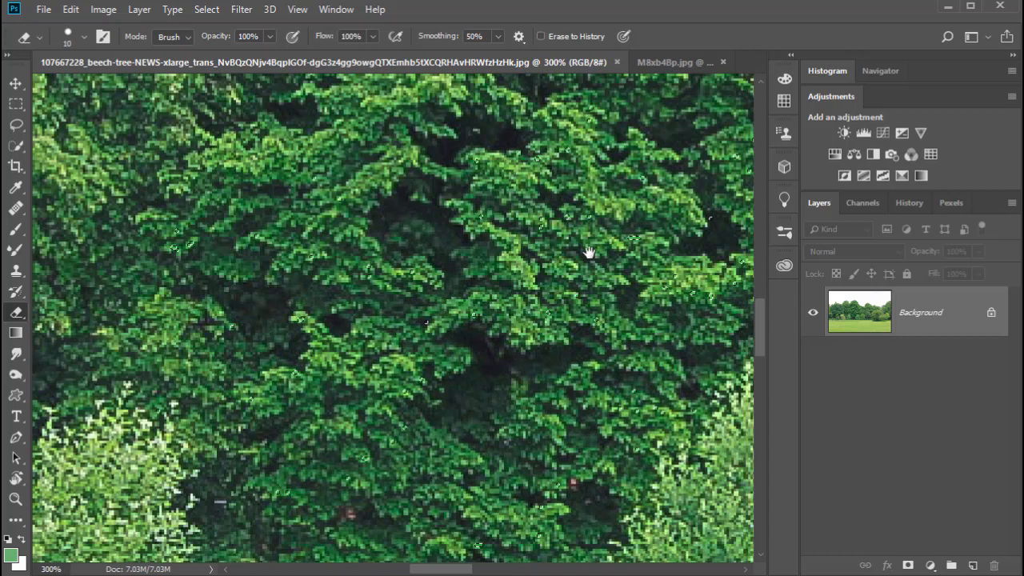
pyautogui.moveTo(605, 260)
pyautogui.mouseDown()
pyautogui.moveTo(493, 359)
pyautogui.moveTo(515, 354)
pyautogui.mouseUp()
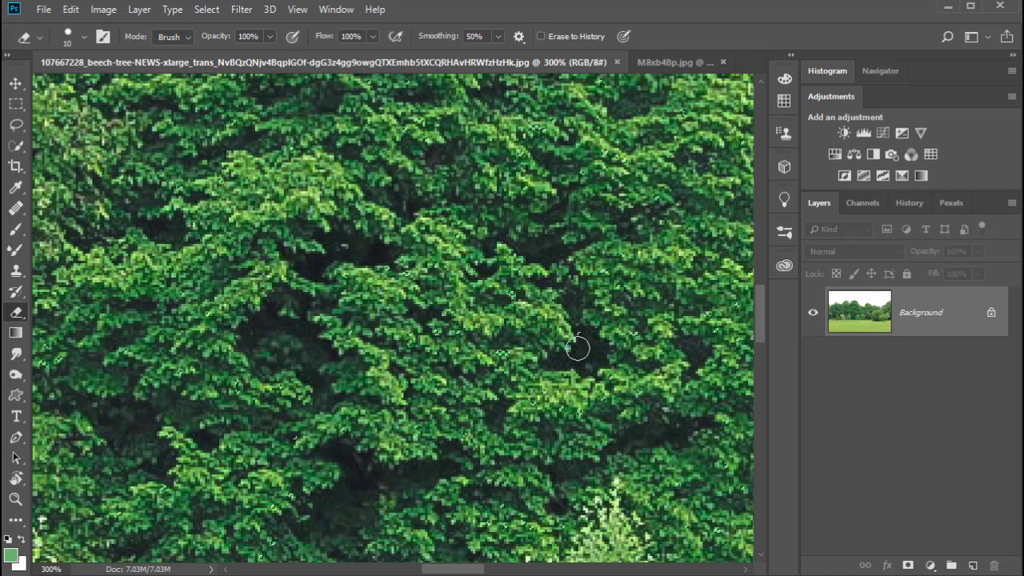
pyautogui.hotkey('ctrl', '-')
pyautogui.hotkey('ctrl', '-')
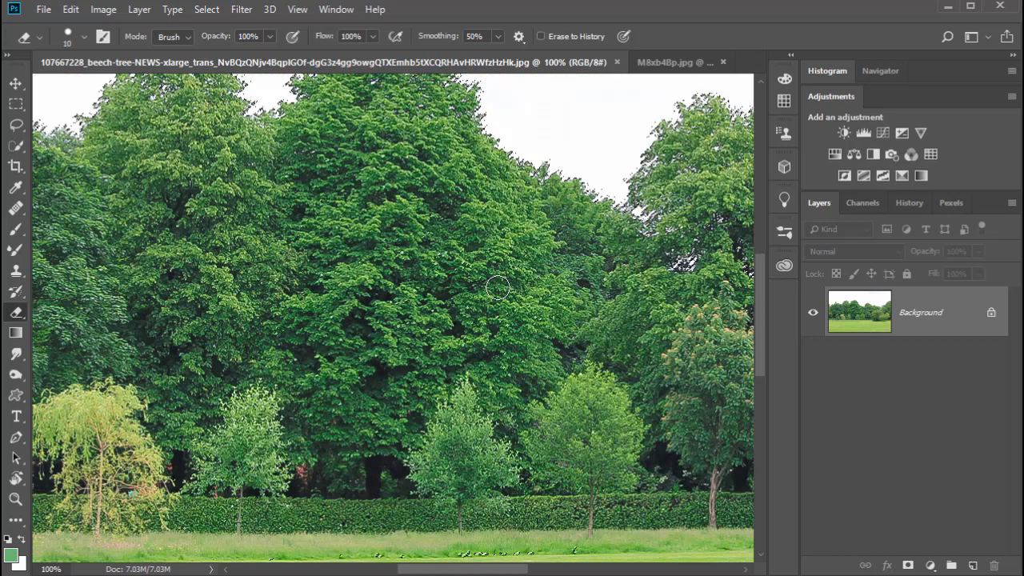
# Add a freehand Lasso area inside the tall central tree's foliage to the selection to fill its interior gaps
pyautogui.click(16, 124)
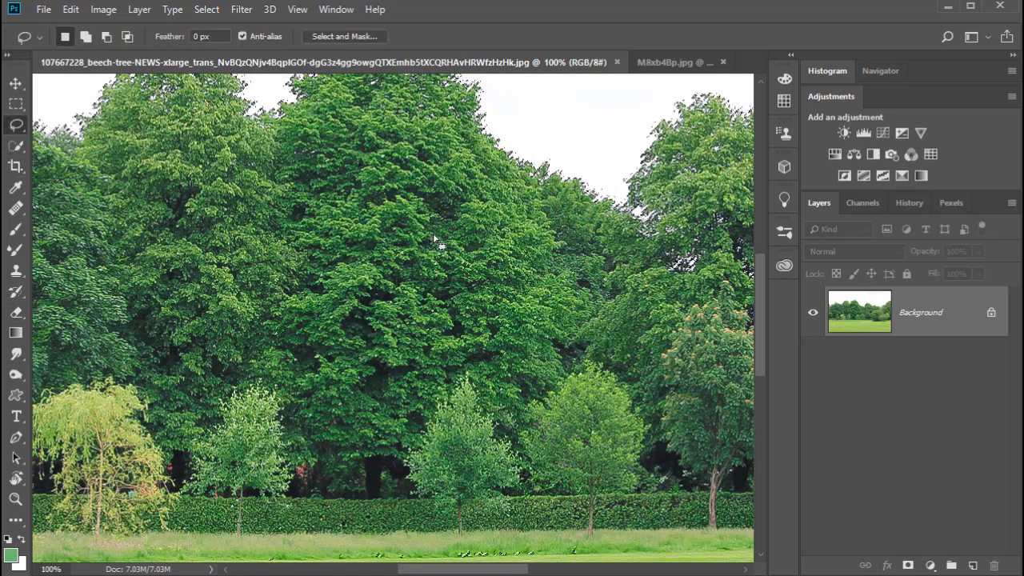
pyautogui.press('shift')
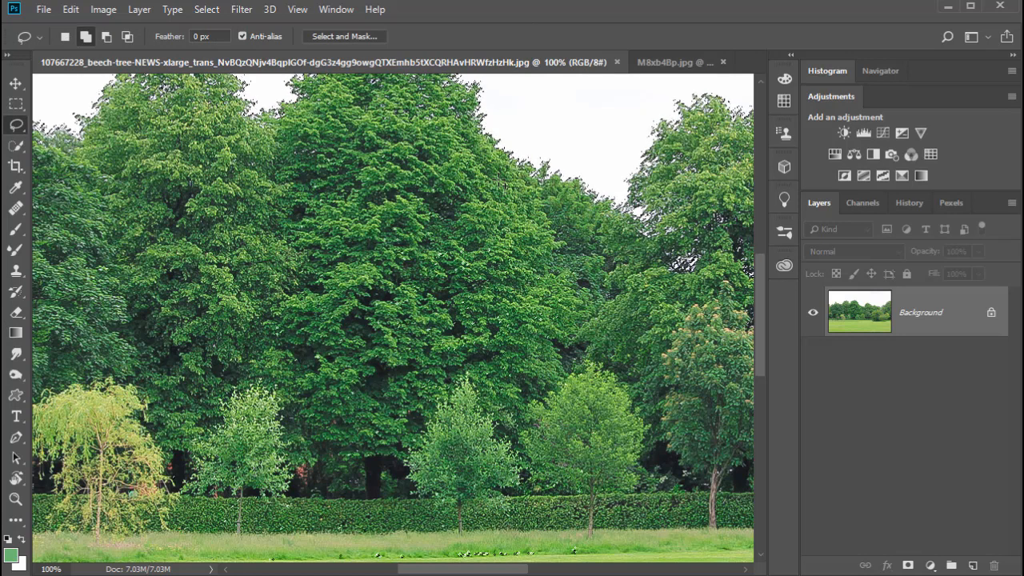
pyautogui.moveTo(467, 152); pyautogui.dragTo(324, 140)
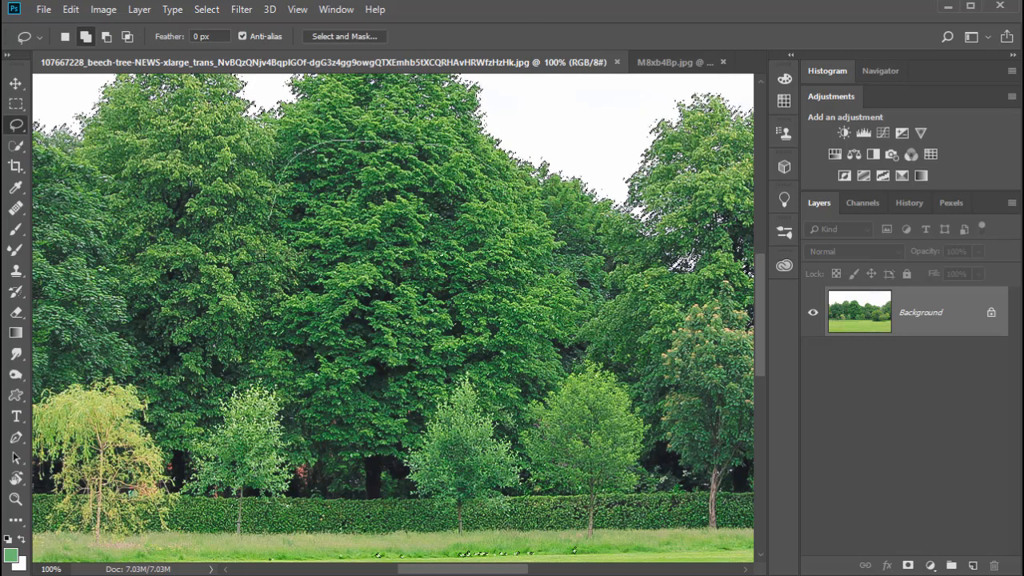
pyautogui.moveTo(230, 391)
pyautogui.mouseDown()
pyautogui.moveTo(376, 510)
pyautogui.moveTo(564, 458)
pyautogui.moveTo(552, 228)
pyautogui.moveTo(484, 120)
pyautogui.mouseUp()
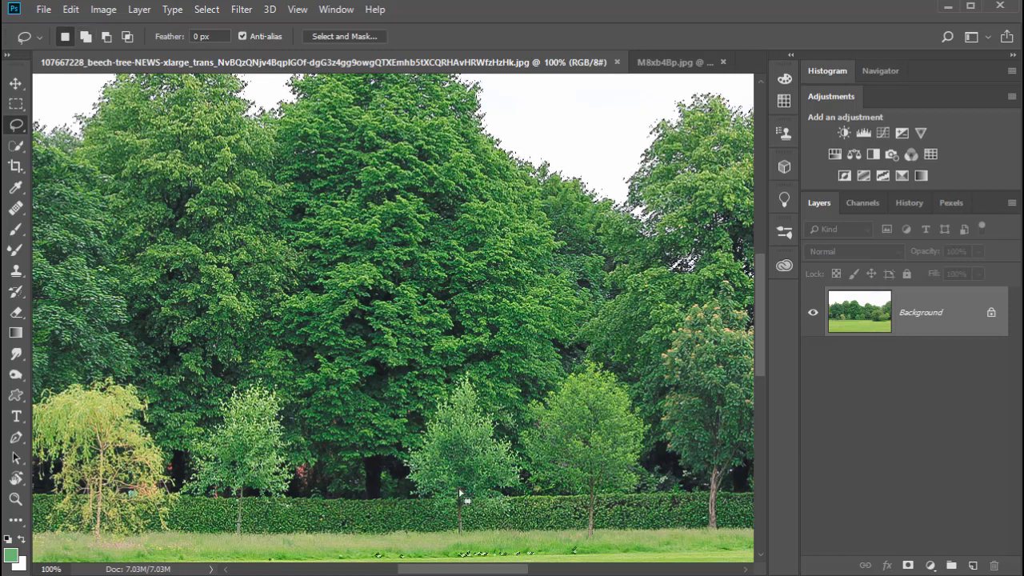
# Add the lower trees, hedge and lawn to the selection with freehand Lasso areas, including the large bush on the photo's right side
pyautogui.hotkey('ctrl', '-')
pyautogui.hotkey('ctrl', '-')
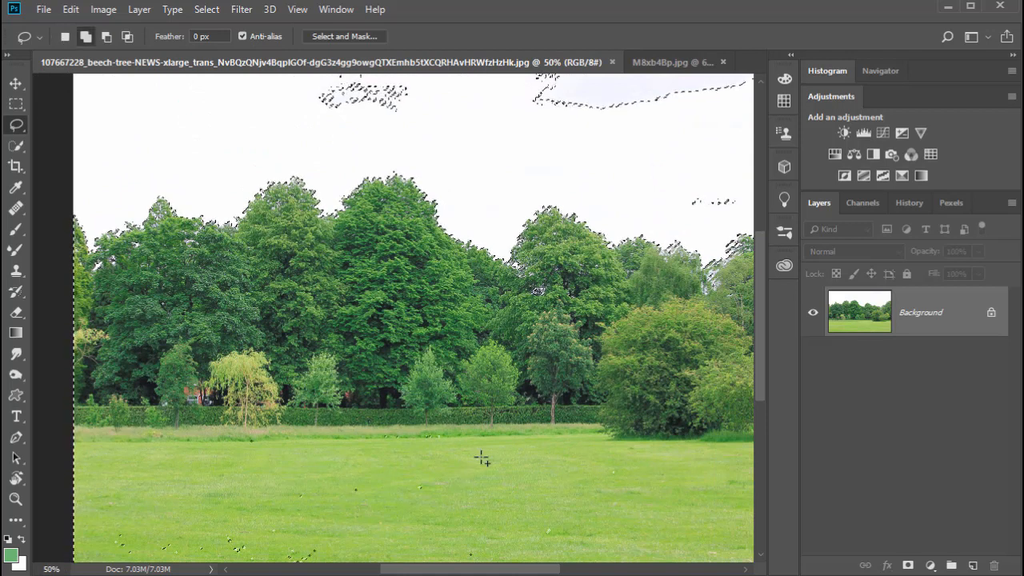
pyautogui.moveTo(474, 452)
pyautogui.mouseDown()
pyautogui.moveTo(421, 386)
pyautogui.moveTo(312, 333)
pyautogui.moveTo(267, 319)
pyautogui.moveTo(196, 320)
pyautogui.mouseUp()
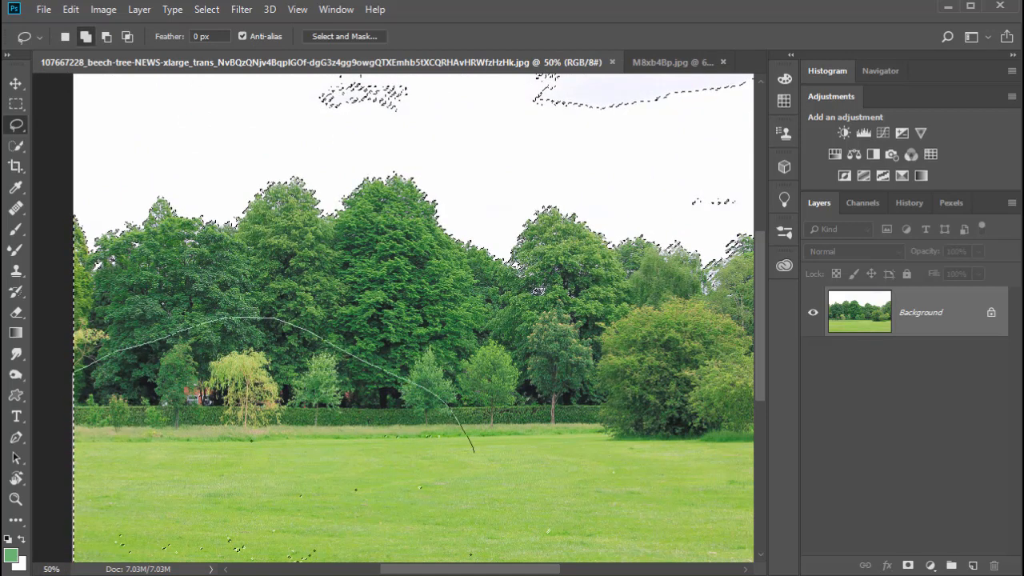
pyautogui.moveTo(73, 371)
pyautogui.mouseDown()
pyautogui.moveTo(470, 428)
pyautogui.moveTo(474, 439)
pyautogui.mouseUp()
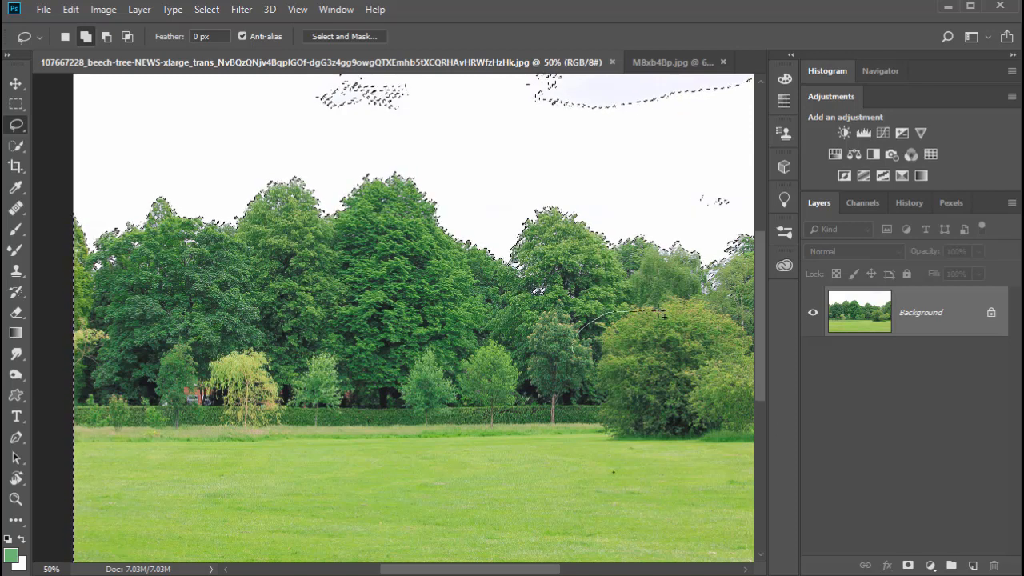
pyautogui.moveTo(544, 570)
pyautogui.mouseDown()
pyautogui.moveTo(604, 438)
pyautogui.moveTo(608, 480)
pyautogui.mouseUp()
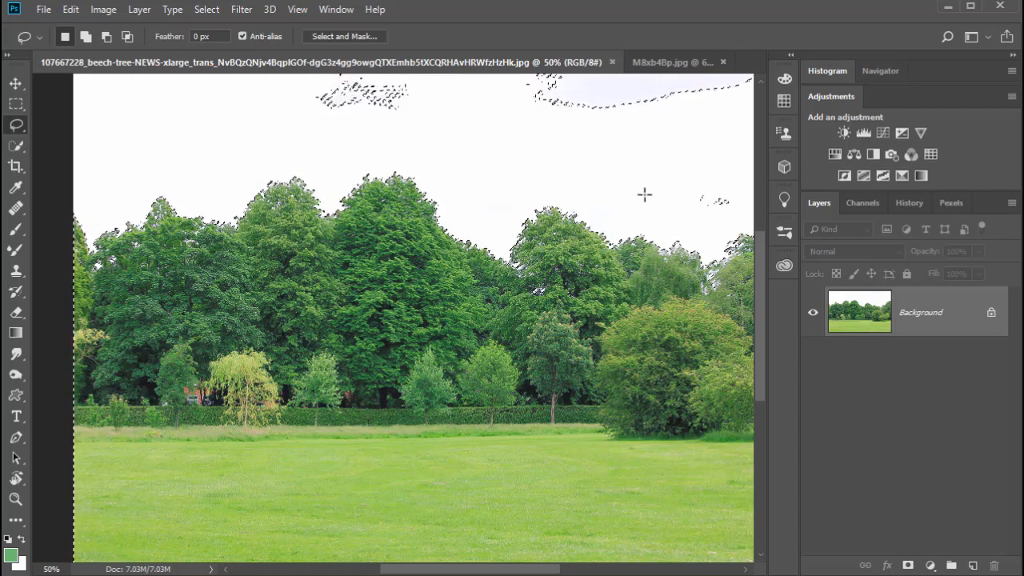
# Subtract the stray selected patches in the sky above the trees with freehand Lasso areas
pyautogui.press('alt')
pyautogui.moveTo(694, 166)
pyautogui.mouseDown()
pyautogui.moveTo(714, 210)
pyautogui.moveTo(719, 143)
pyautogui.mouseUp()
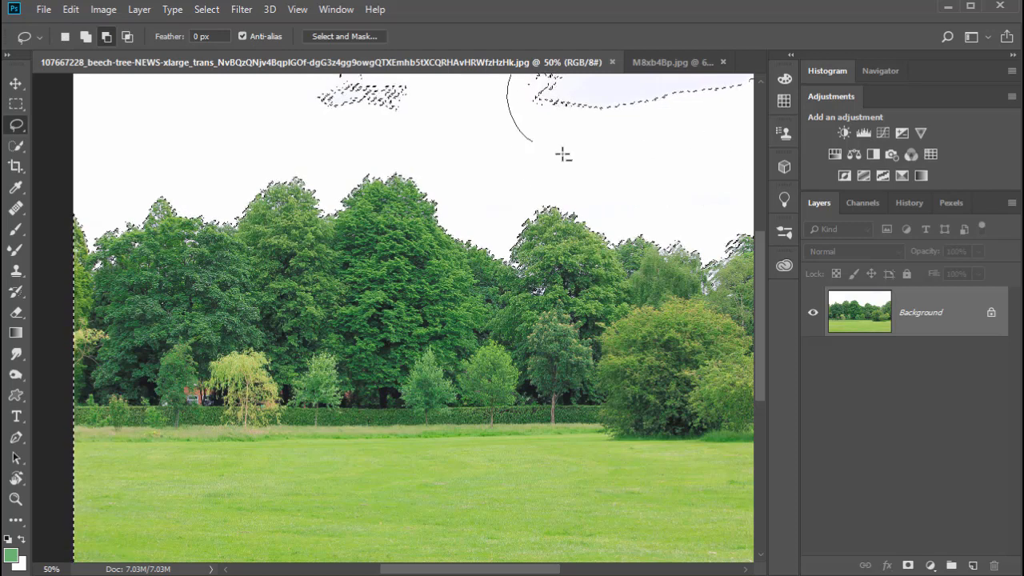
pyautogui.moveTo(563, 155)
pyautogui.mouseDown()
pyautogui.moveTo(749, 136)
pyautogui.moveTo(712, 46)
pyautogui.mouseUp()
pyautogui.moveTo(533, 104); pyautogui.dragTo(524, 120)
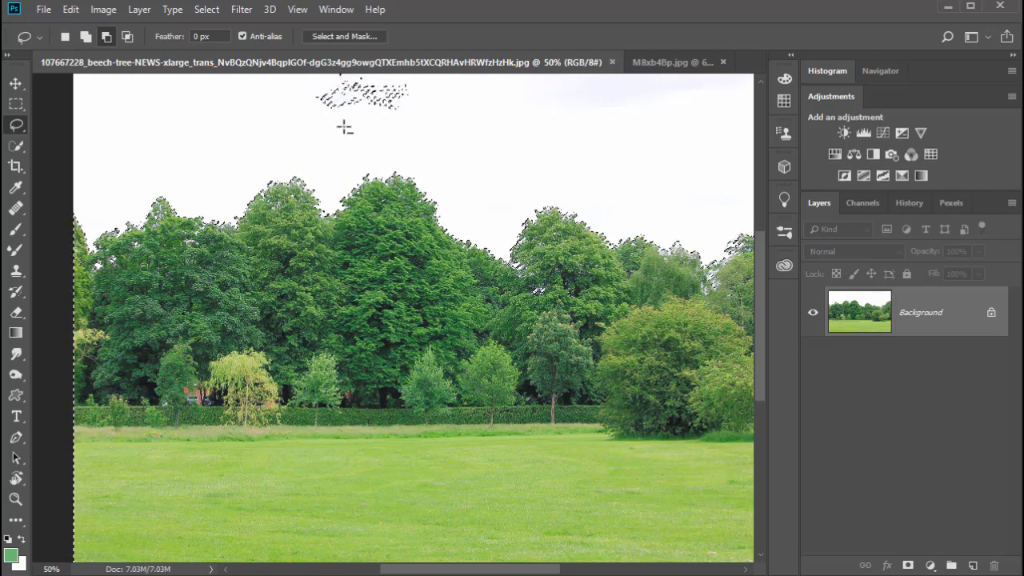
pyautogui.moveTo(344, 127)
pyautogui.mouseDown()
pyautogui.moveTo(459, 122)
pyautogui.moveTo(344, 38)
pyautogui.mouseUp()
pyautogui.moveTo(344, 140); pyautogui.dragTo(344, 140)
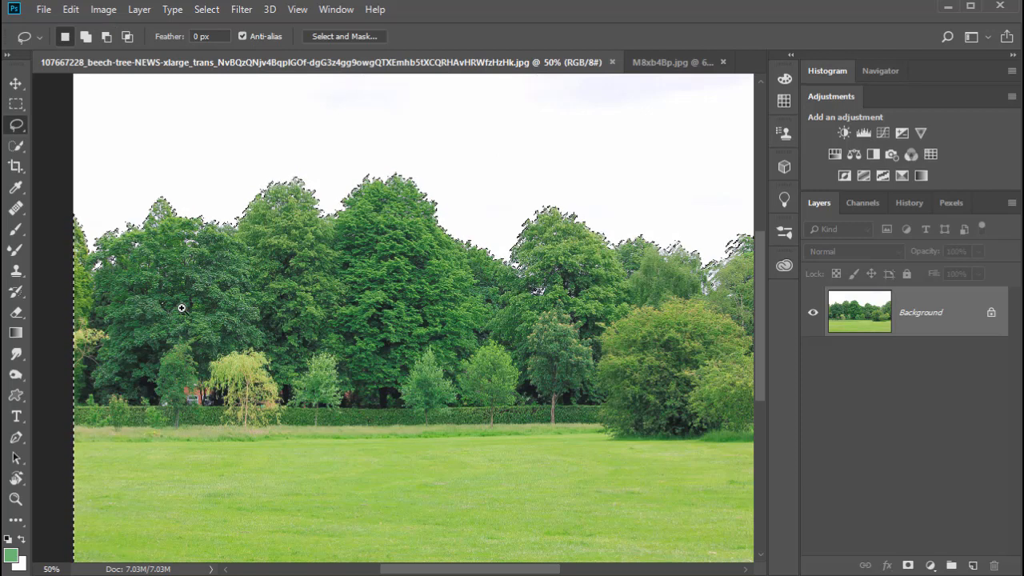
# Examine the foliage of the trees on the photo's left side at up to 300% for gaps left in the selection
pyautogui.scroll(3, 182, 308)
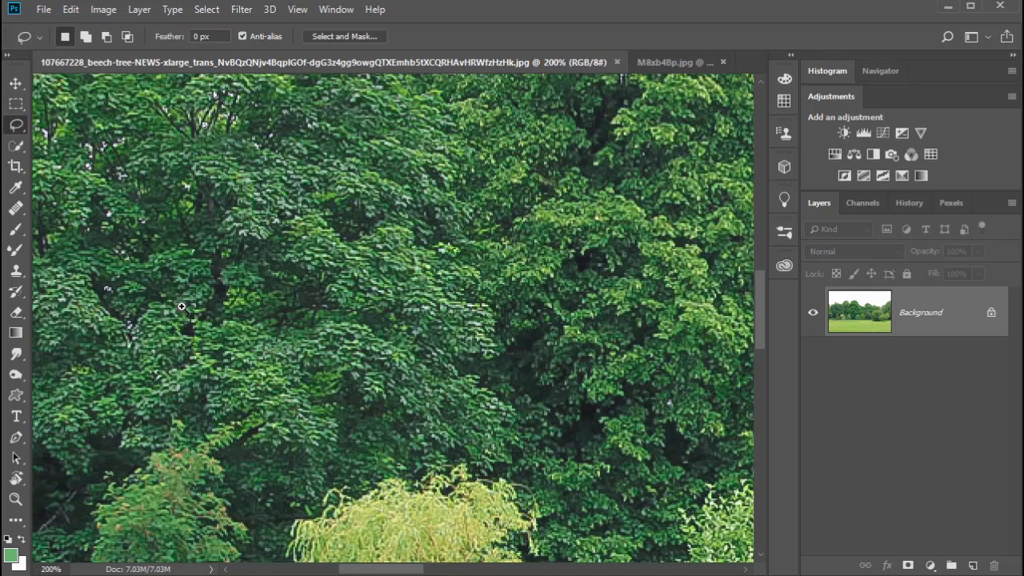
pyautogui.keyDown('ctrl'); pyautogui.click(182, 306); pyautogui.keyUp('ctrl')
pyautogui.moveTo(193, 336); pyautogui.dragTo(389, 350)
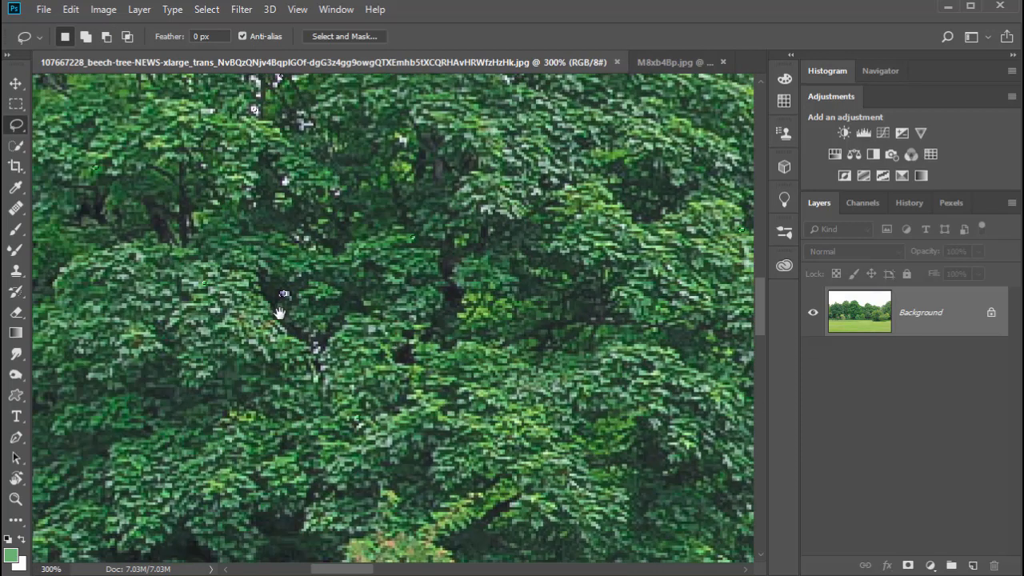
pyautogui.moveTo(282, 294); pyautogui.dragTo(307, 326)
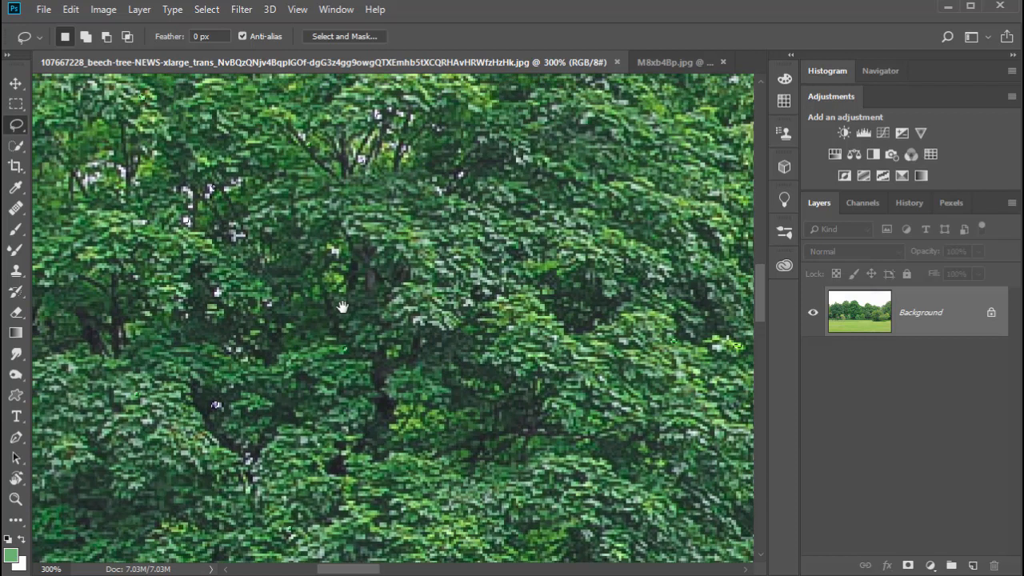
pyautogui.moveTo(361, 296); pyautogui.dragTo(266, 387)
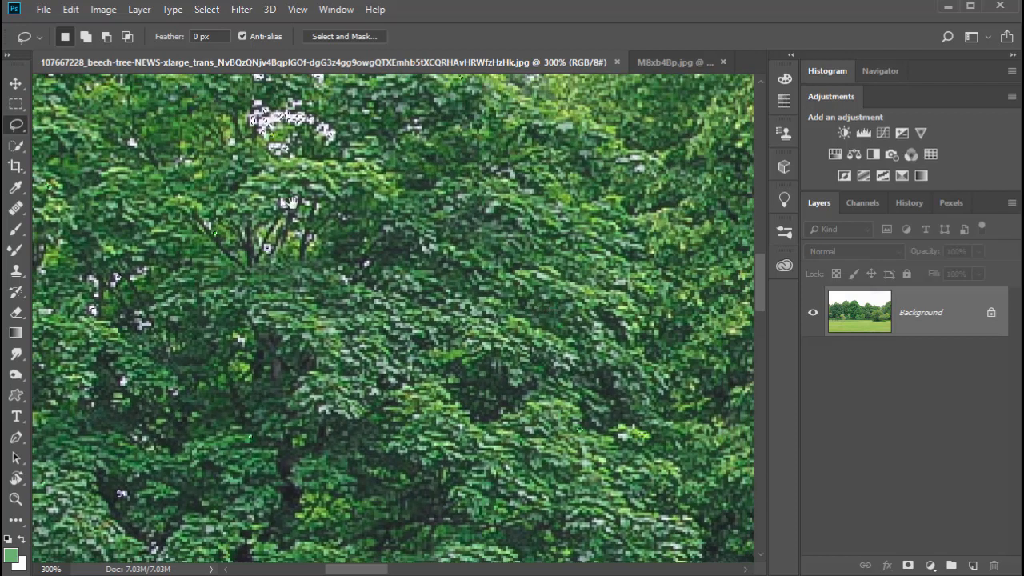
pyautogui.moveTo(574, 286); pyautogui.dragTo(277, 368)
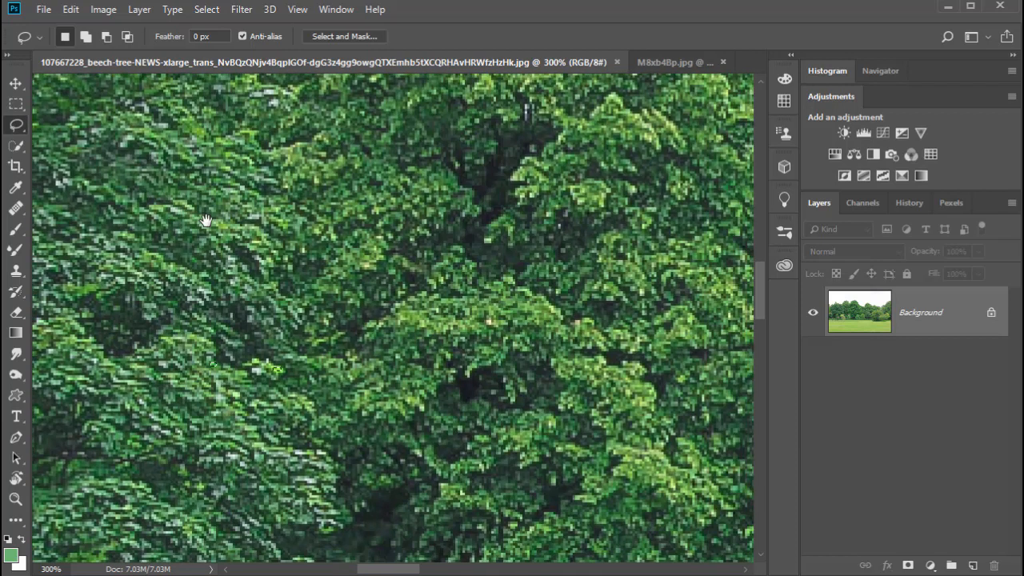
pyautogui.moveTo(528, 342); pyautogui.dragTo(395, 199)
# Examine the selection across the central tree and the trees on the photo's right side, ending with the whole image in view
pyautogui.moveTo(439, 340); pyautogui.dragTo(315, 544)
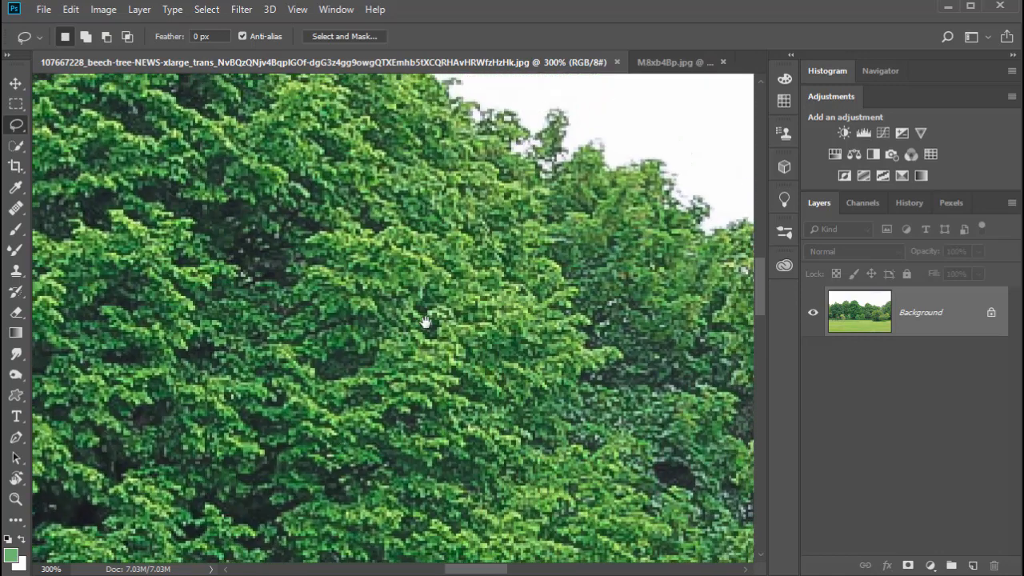
pyautogui.moveTo(425, 322); pyautogui.dragTo(615, 462)
pyautogui.moveTo(490, 274); pyautogui.dragTo(474, 389)
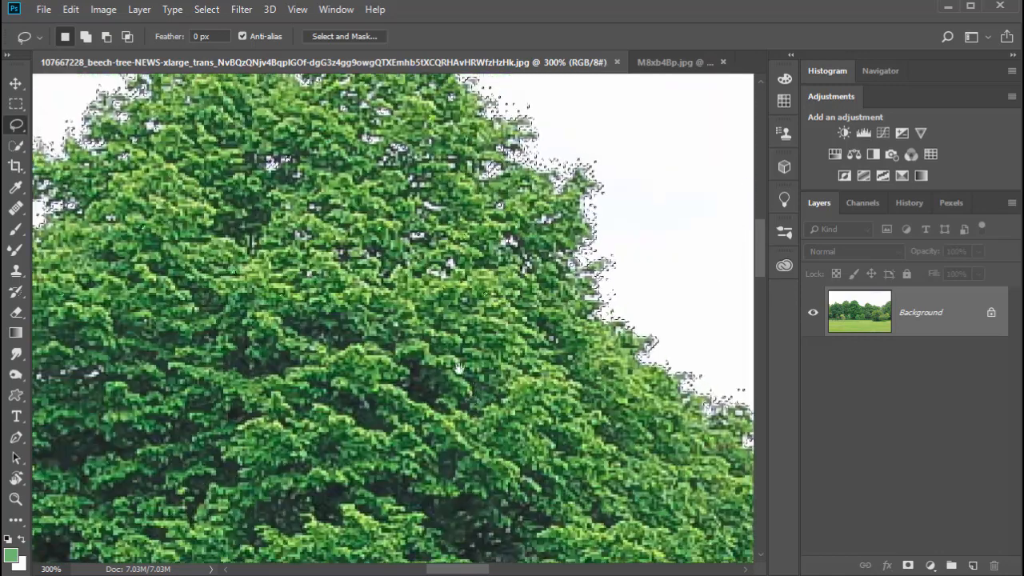
pyautogui.moveTo(335, 365); pyautogui.dragTo(478, 242)
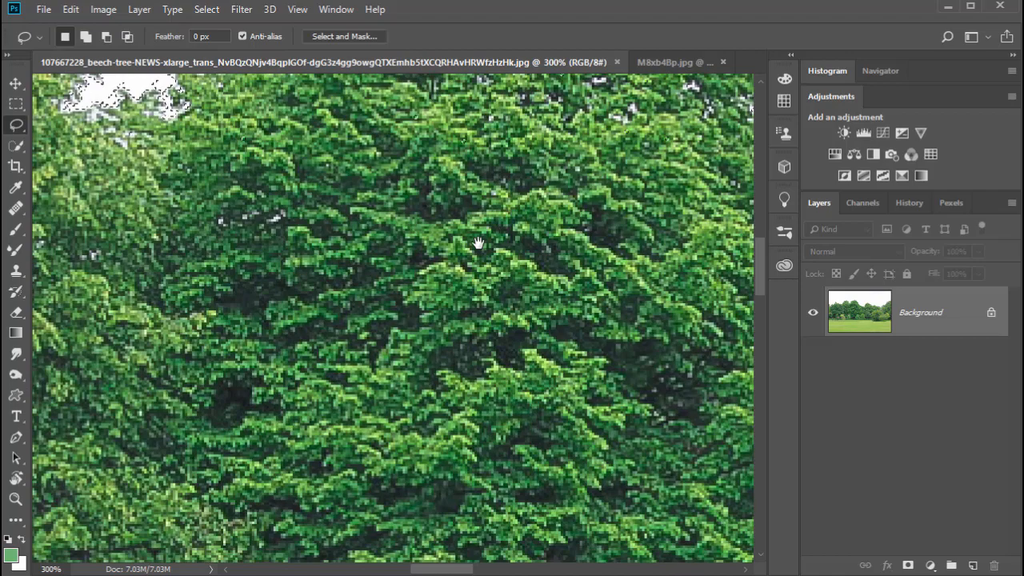
pyautogui.moveTo(393, 372); pyautogui.dragTo(549, 288)
pyautogui.moveTo(624, 432); pyautogui.dragTo(309, 224)
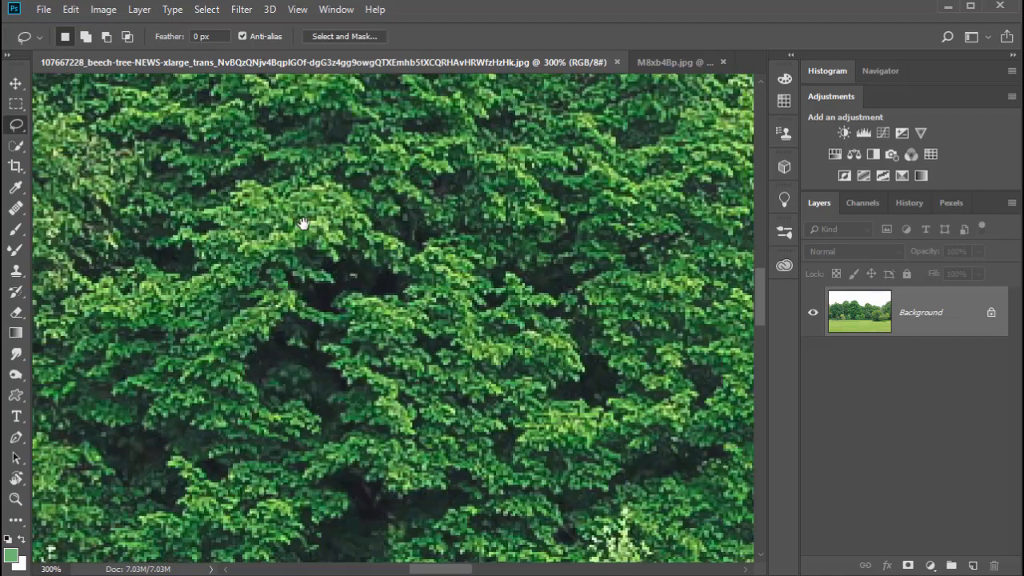
pyautogui.moveTo(504, 400); pyautogui.dragTo(72, 242)
pyautogui.moveTo(688, 240); pyautogui.dragTo(197, 400)
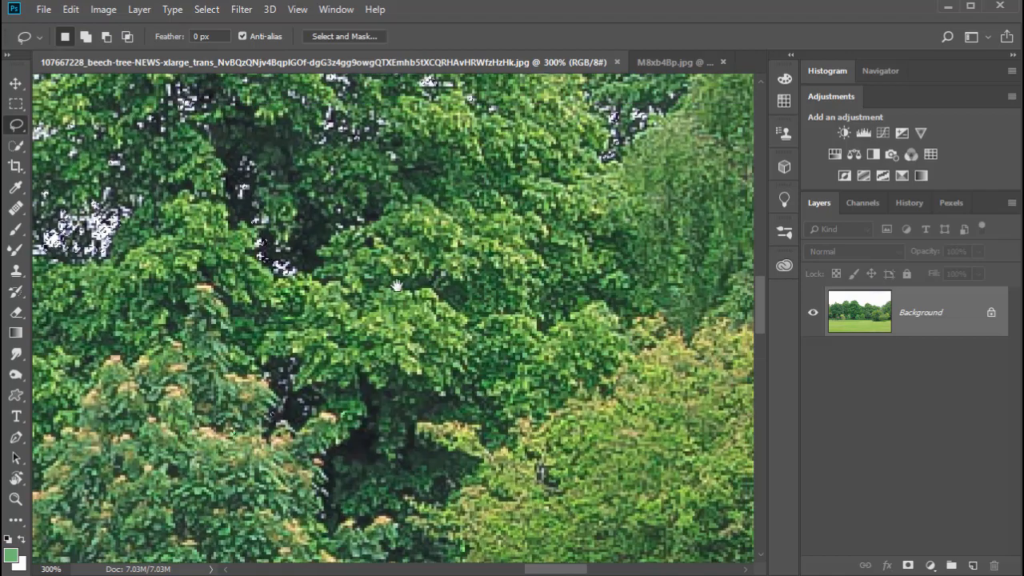
pyautogui.moveTo(504, 294); pyautogui.dragTo(89, 238)
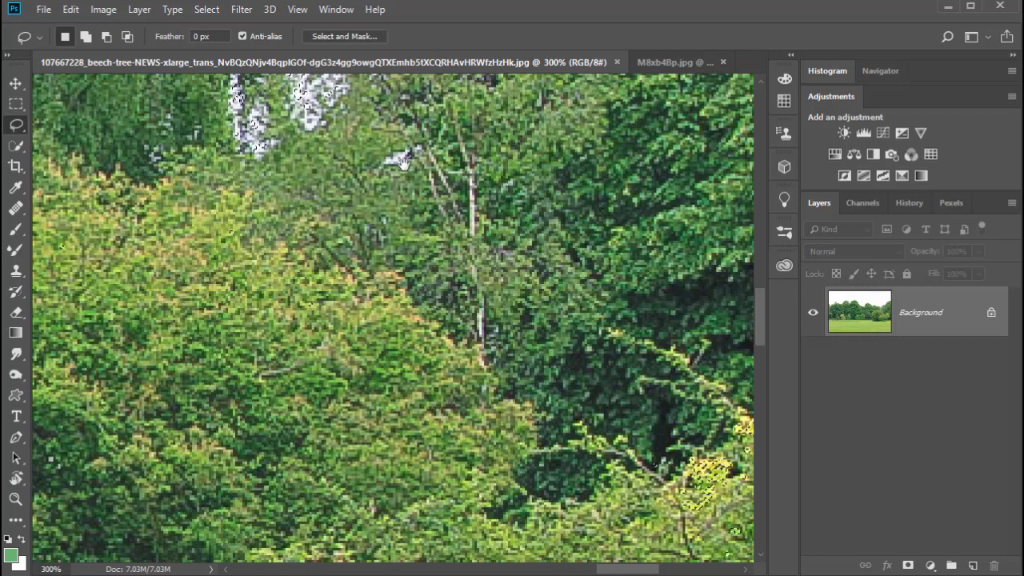
pyautogui.moveTo(551, 267); pyautogui.dragTo(279, 159)
pyautogui.moveTo(424, 226); pyautogui.dragTo(617, 370)
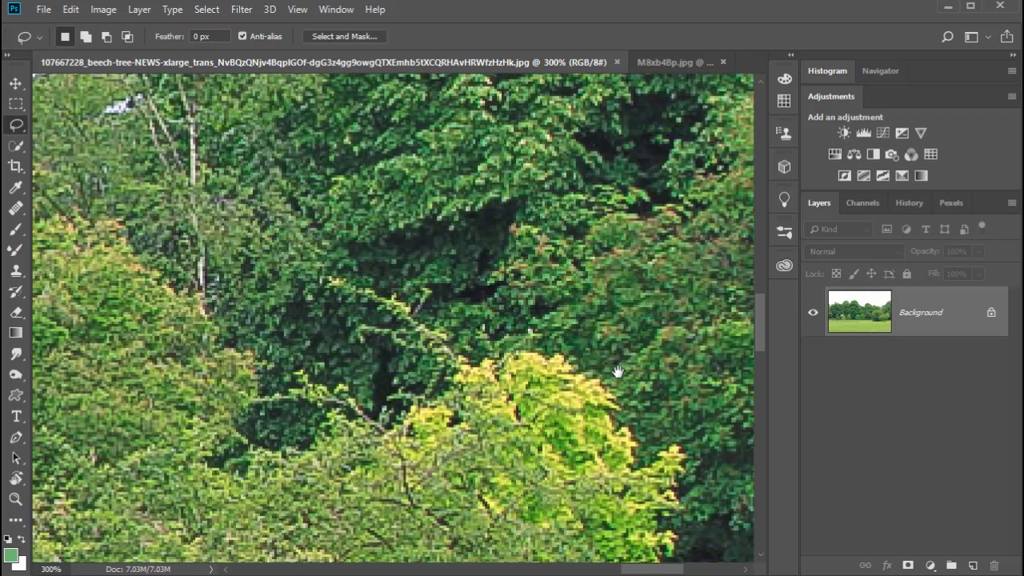
pyautogui.scroll(-4, 709, 359)
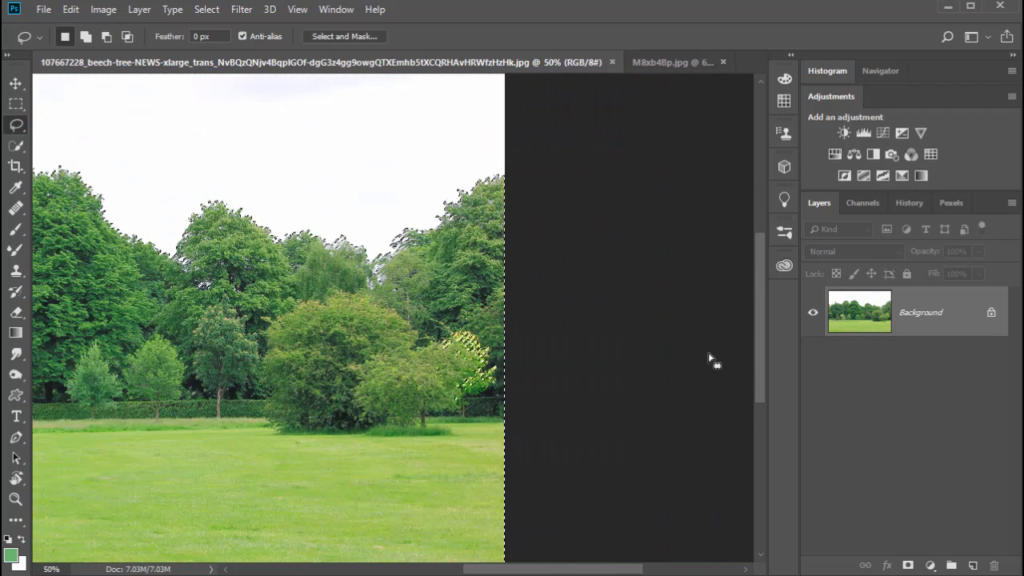
pyautogui.hotkey('ctrl', '0')
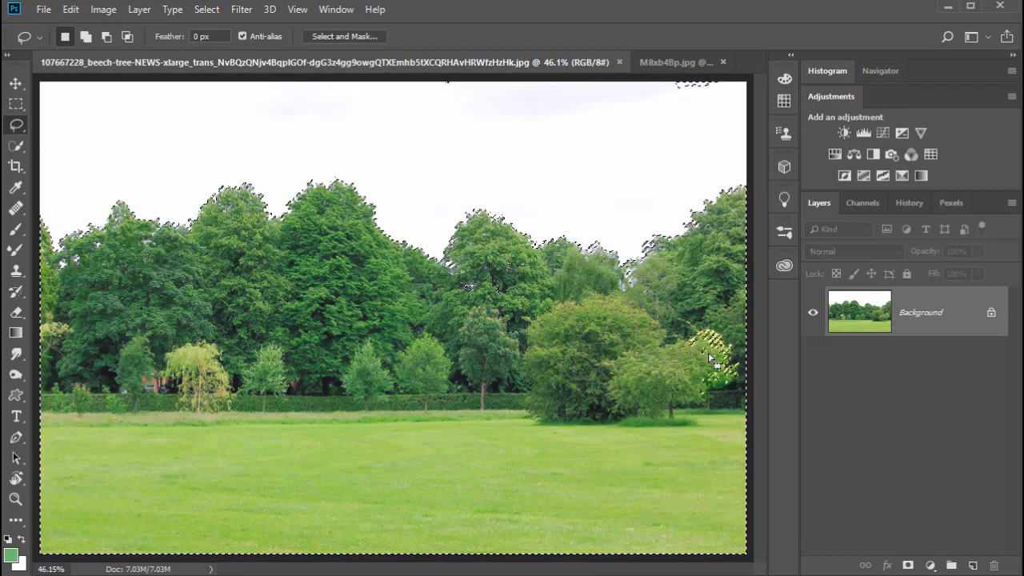
# Convert the selection into a layer mask that hides the sky, and check the mask on its own against the masked photo
pyautogui.click(908, 567)
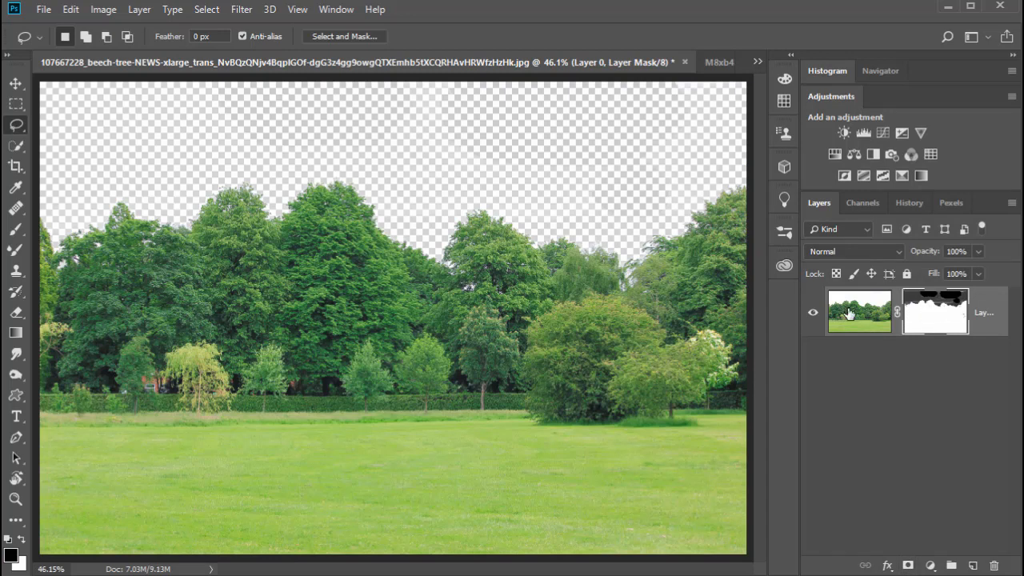
pyautogui.keyDown('alt'); pyautogui.click(931, 315); pyautogui.keyUp('alt')
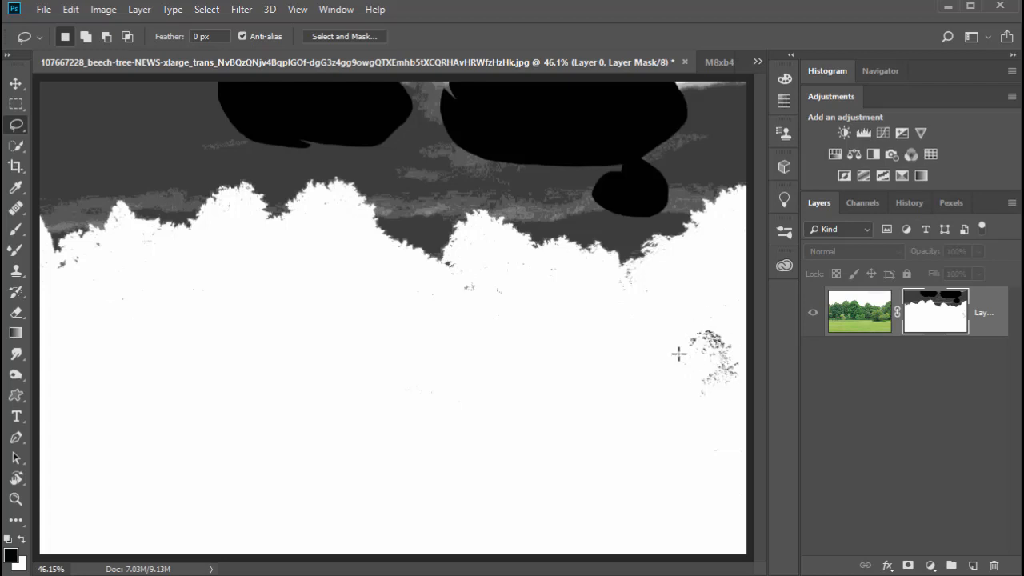
pyautogui.keyDown('alt'); pyautogui.click(940, 319); pyautogui.keyUp('alt')
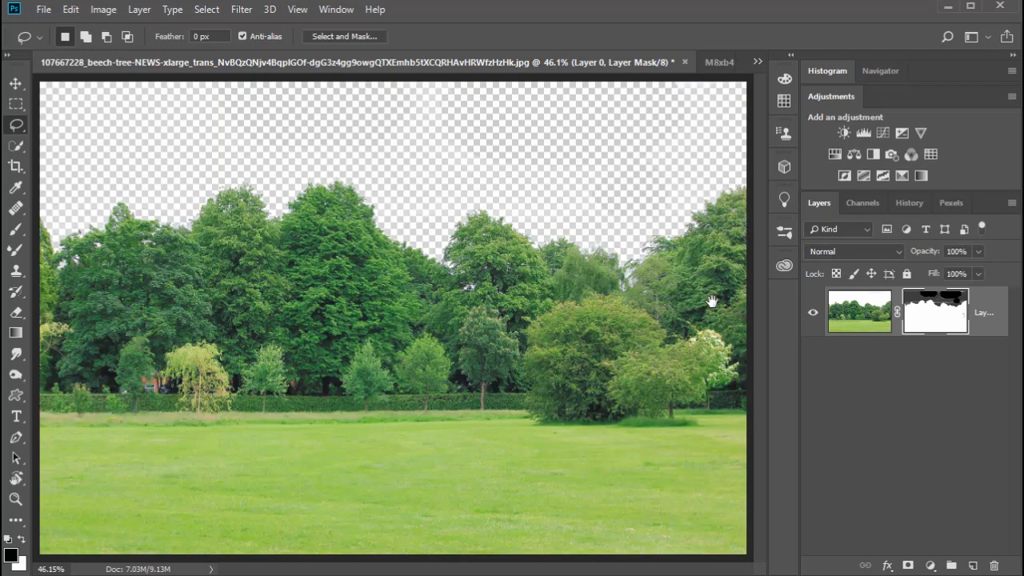
# Inspect the yellow-green tree near the photo's right edge at 200% for masked-out holes in its foliage
pyautogui.scroll(5, 722, 283)
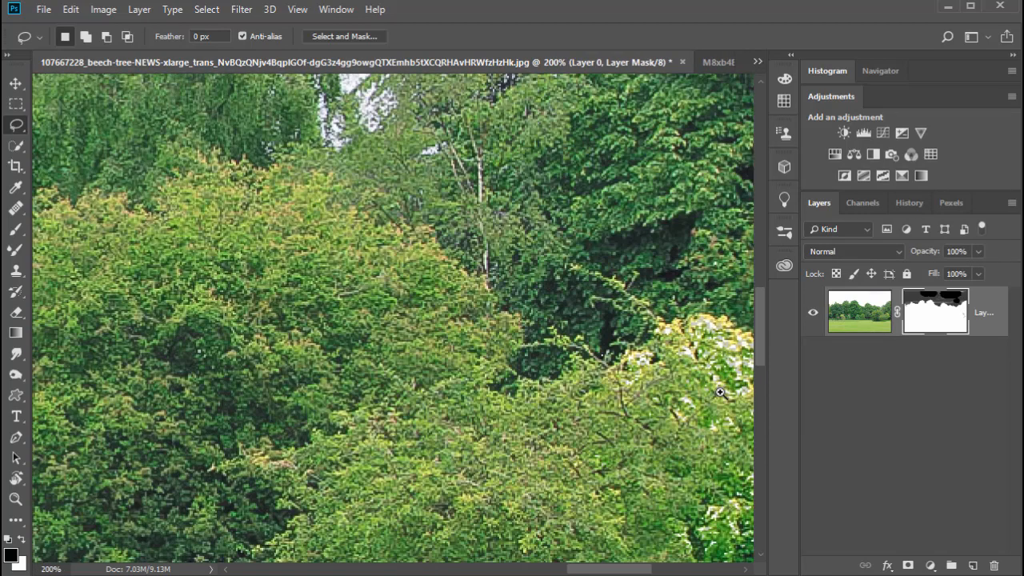
pyautogui.moveTo(720, 392); pyautogui.dragTo(560, 316)
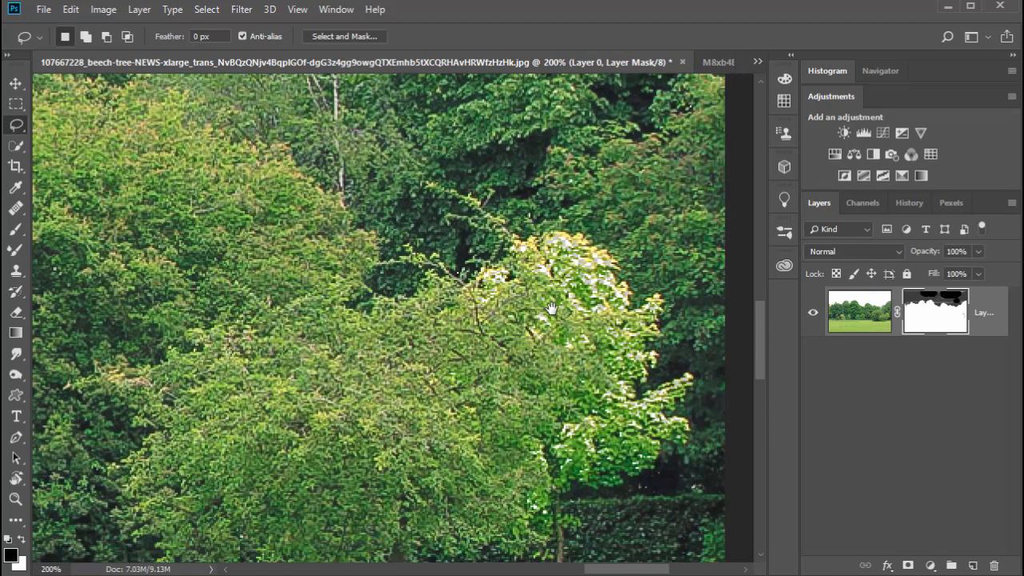
pyautogui.moveTo(607, 382); pyautogui.dragTo(590, 183)
pyautogui.scroll(-3, 590, 387)
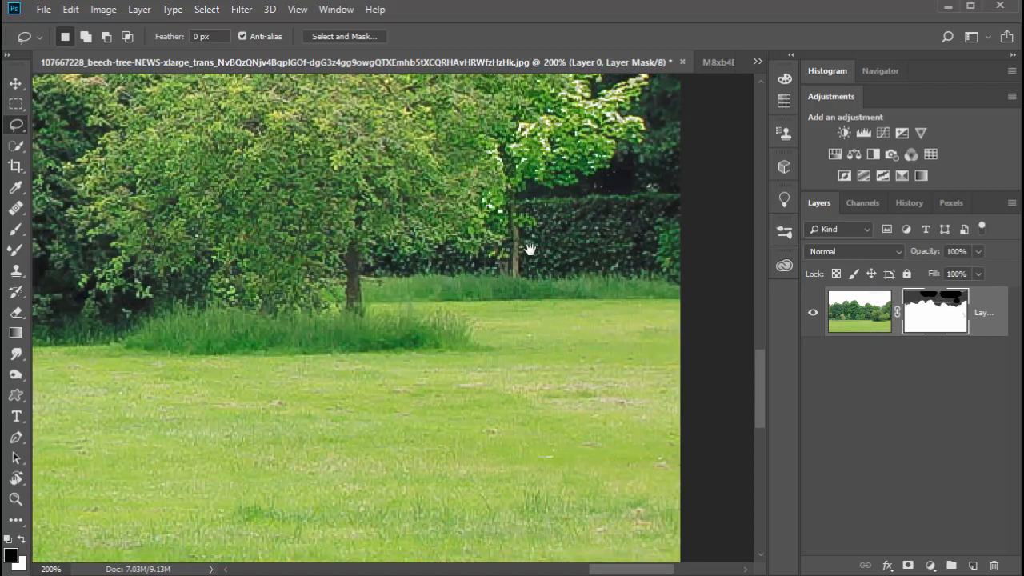
pyautogui.moveTo(530, 248); pyautogui.dragTo(561, 366)
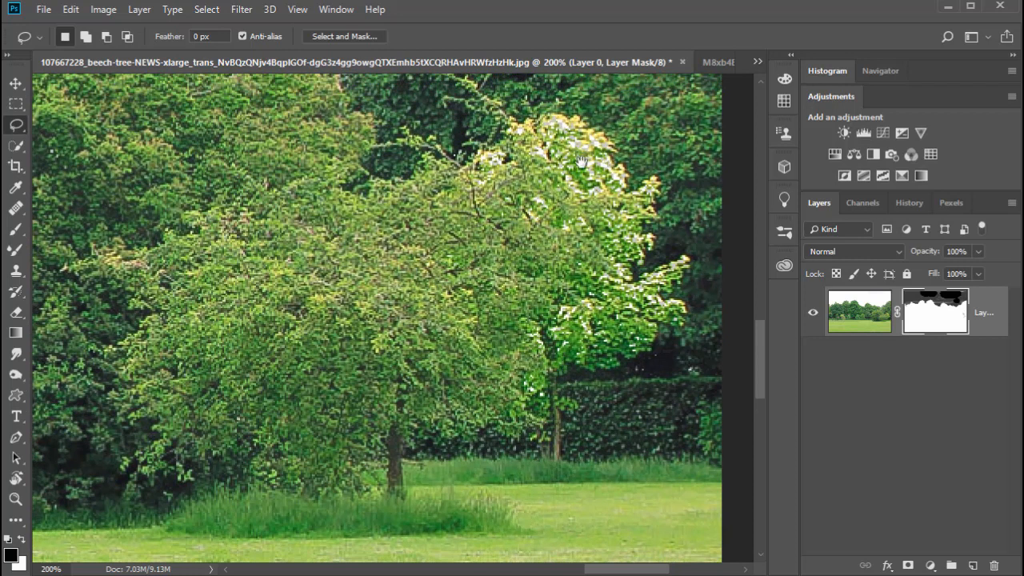
pyautogui.moveTo(615, 228); pyautogui.dragTo(556, 167)
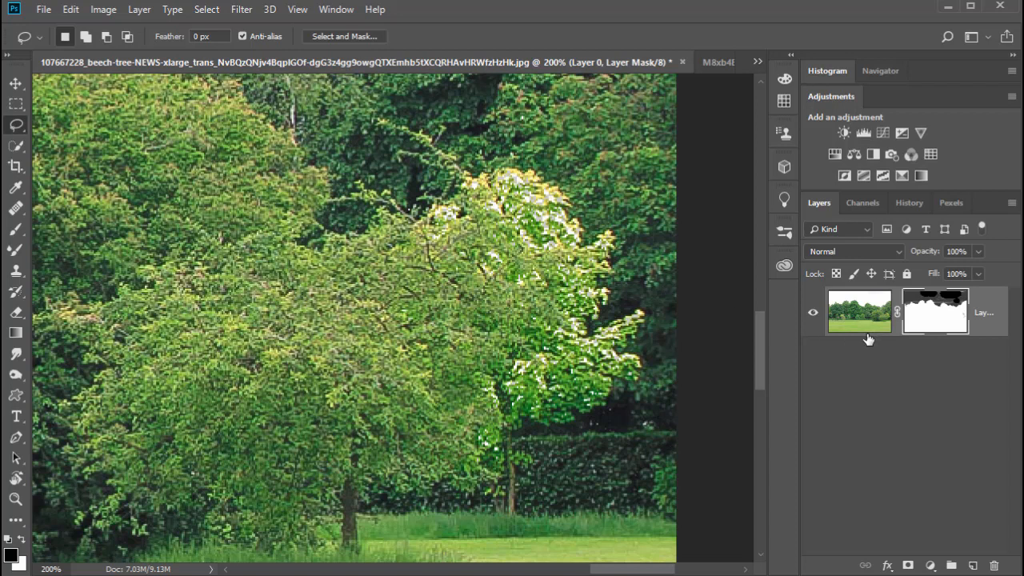
# Display the layer mask on its own and examine the dark specks in the trees, from 200% down to 50%
pyautogui.keyDown('alt'); pyautogui.click(936, 320); pyautogui.keyUp('alt')
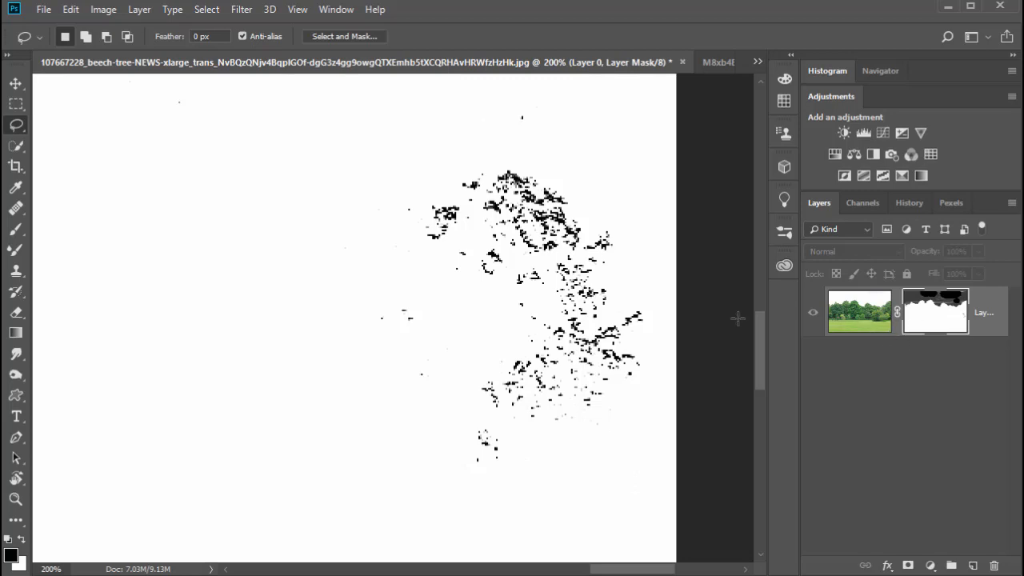
pyautogui.hotkey('ctrl', '-')
pyautogui.hotkey('ctrl', '-')
pyautogui.hotkey('ctrl', '-')
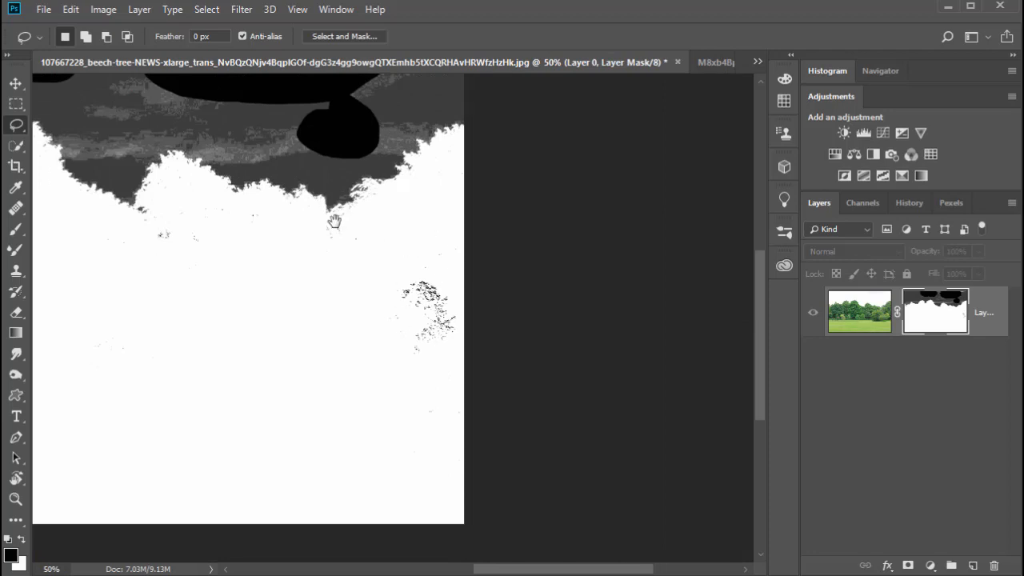
# Set the Brush to Overlay mode, 175 px and 100% hardness, and paint a first black stroke over the mask's gray sky above the trees
pyautogui.moveTo(335, 221); pyautogui.dragTo(649, 327)
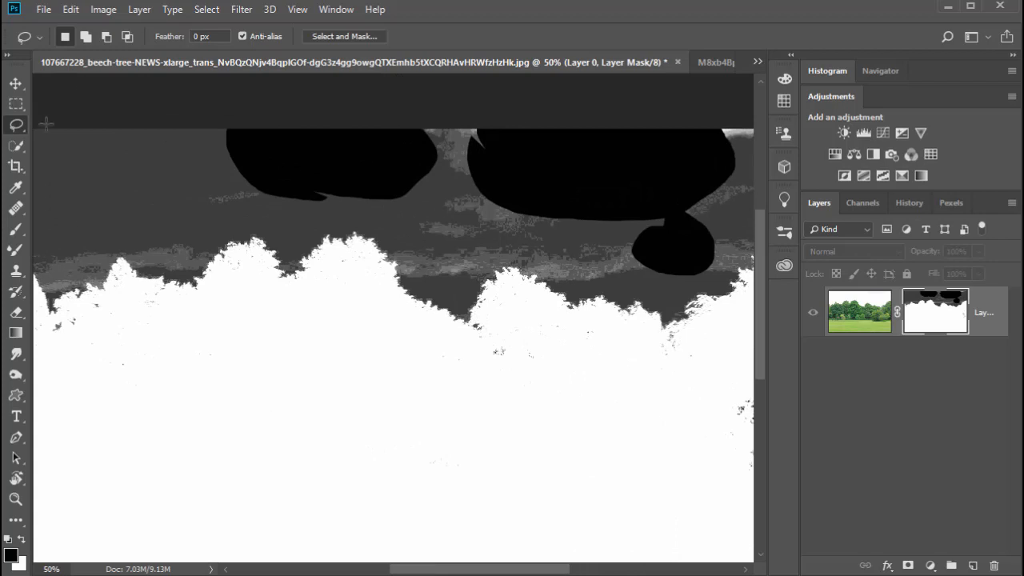
pyautogui.click(18, 229)
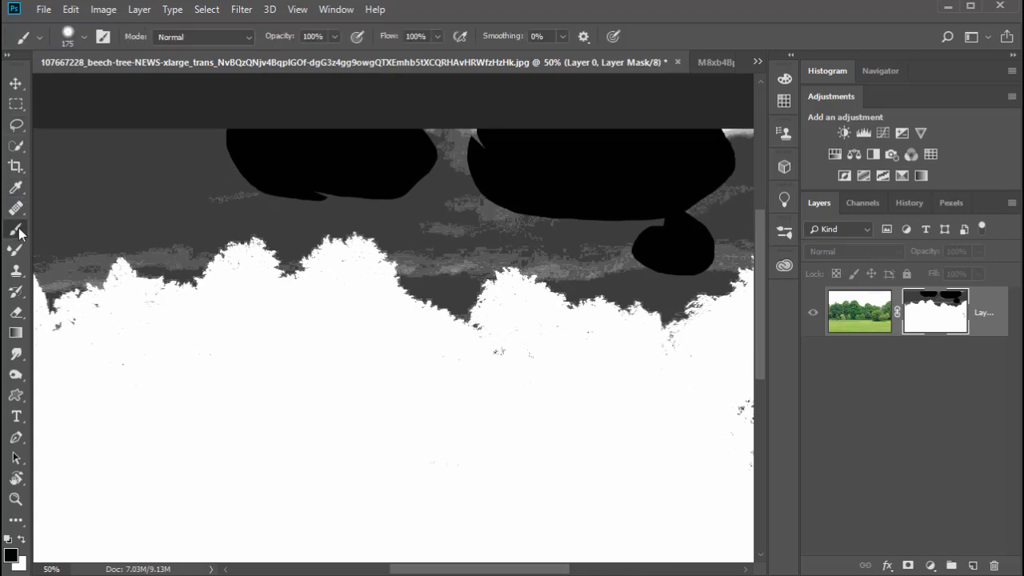
pyautogui.click(186, 38)
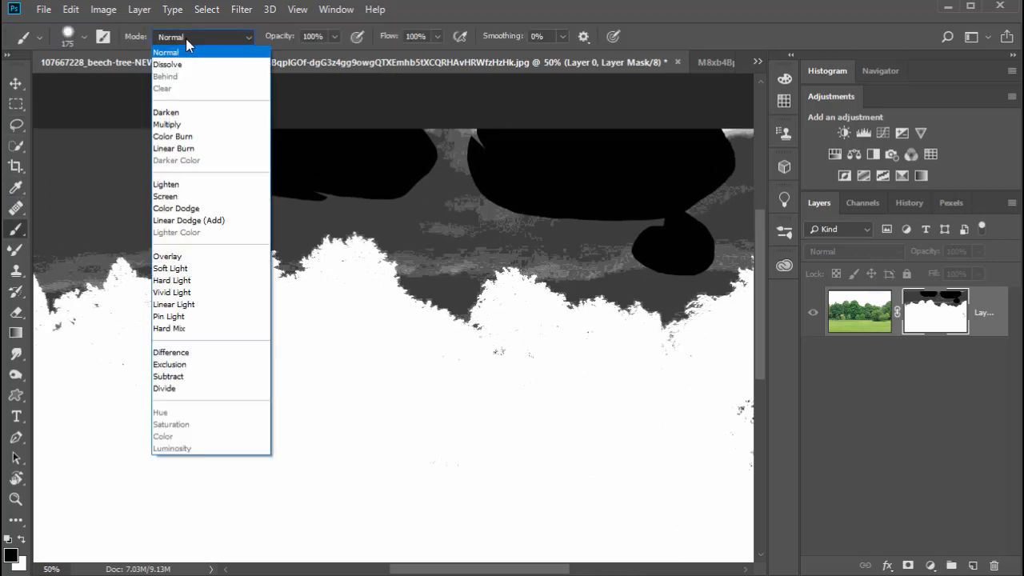
pyautogui.click(189, 257)
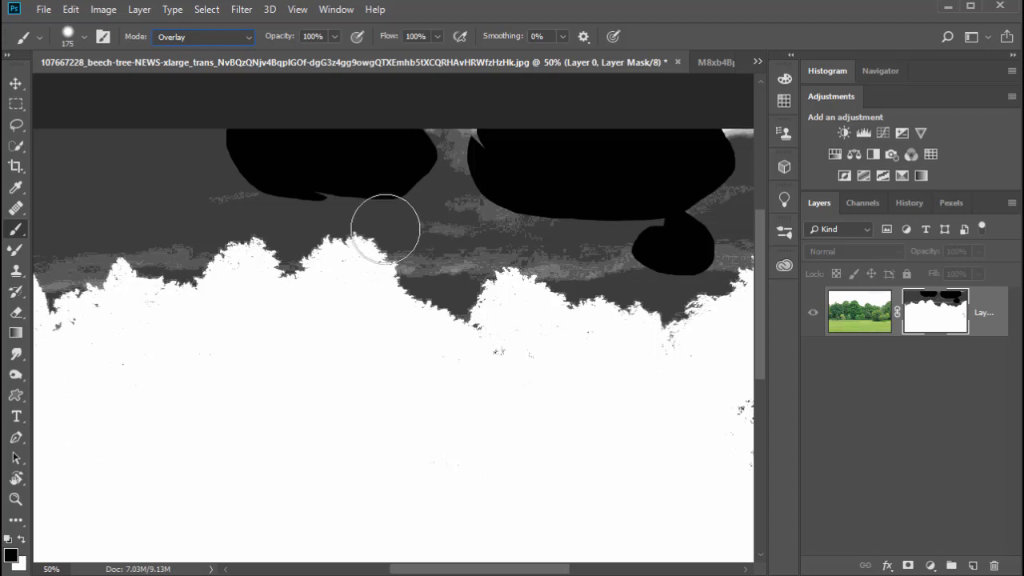
pyautogui.moveTo(365, 224)
pyautogui.mouseDown()
pyautogui.moveTo(397, 250)
pyautogui.moveTo(379, 199)
pyautogui.mouseUp()
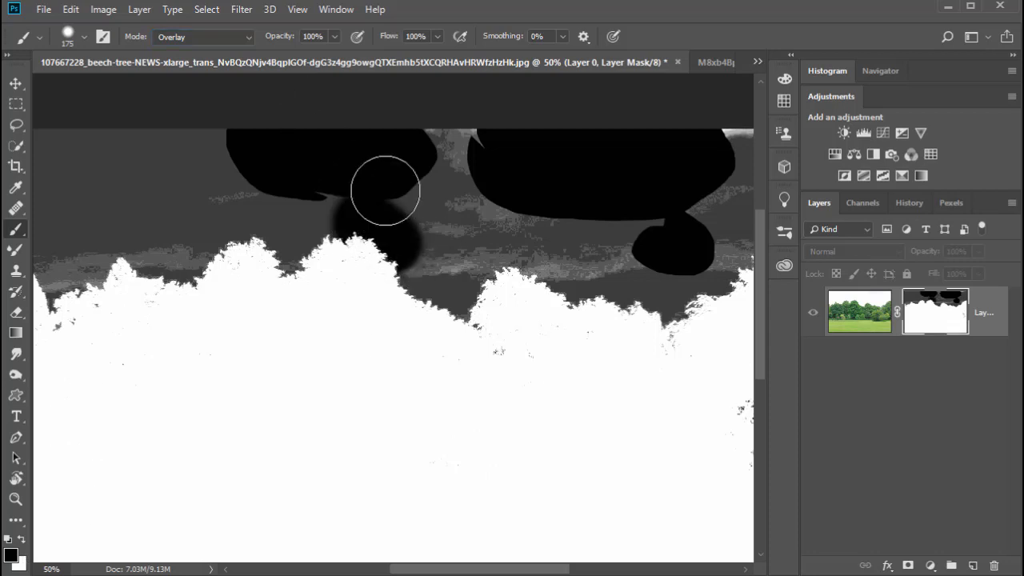
pyautogui.rightClick(395, 199)
pyautogui.moveTo(544, 274); pyautogui.dragTo(582, 274)
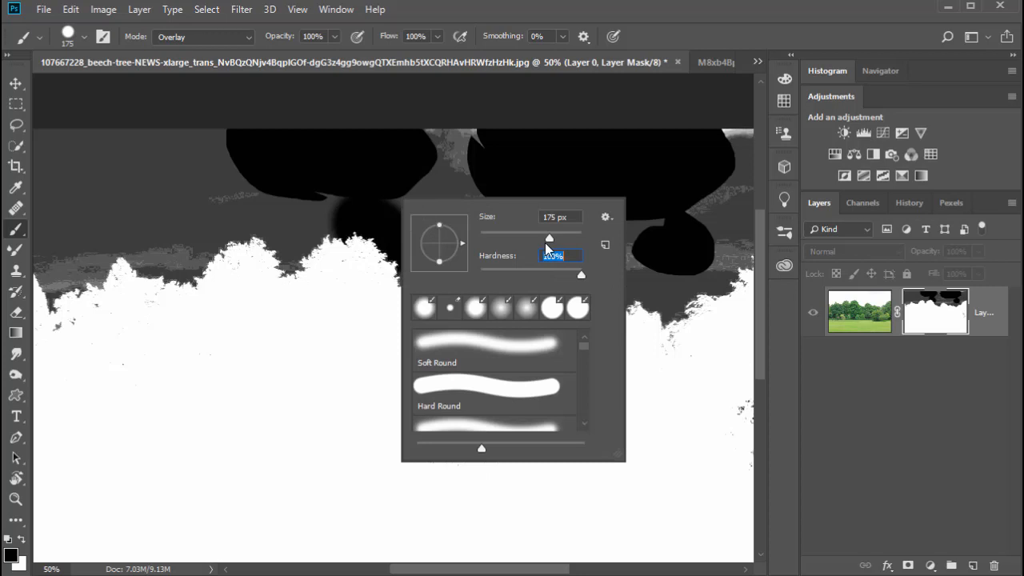
pyautogui.press('Return')
# Paint the remaining gray sky on the mask black along the whole treeline, out to the image's right edge
pyautogui.moveTo(369, 228)
pyautogui.mouseDown()
pyautogui.moveTo(444, 297)
pyautogui.moveTo(497, 274)
pyautogui.moveTo(481, 307)
pyautogui.moveTo(498, 273)
pyautogui.moveTo(522, 271)
pyautogui.moveTo(638, 298)
pyautogui.moveTo(679, 289)
pyautogui.moveTo(668, 323)
pyautogui.moveTo(695, 252)
pyautogui.moveTo(599, 217)
pyautogui.moveTo(654, 242)
pyautogui.moveTo(637, 247)
pyautogui.moveTo(531, 183)
pyautogui.moveTo(550, 212)
pyautogui.moveTo(457, 144)
pyautogui.moveTo(487, 164)
pyautogui.moveTo(399, 239)
pyautogui.moveTo(438, 232)
pyautogui.moveTo(256, 229)
pyautogui.moveTo(265, 276)
pyautogui.moveTo(284, 227)
pyautogui.moveTo(197, 248)
pyautogui.moveTo(167, 291)
pyautogui.moveTo(48, 305)
pyautogui.moveTo(58, 300)
pyautogui.moveTo(35, 317)
pyautogui.moveTo(42, 138)
pyautogui.moveTo(281, 142)
pyautogui.moveTo(62, 240)
pyautogui.moveTo(291, 178)
pyautogui.moveTo(116, 270)
pyautogui.mouseUp()
pyautogui.moveTo(650, 256); pyautogui.dragTo(147, 240)
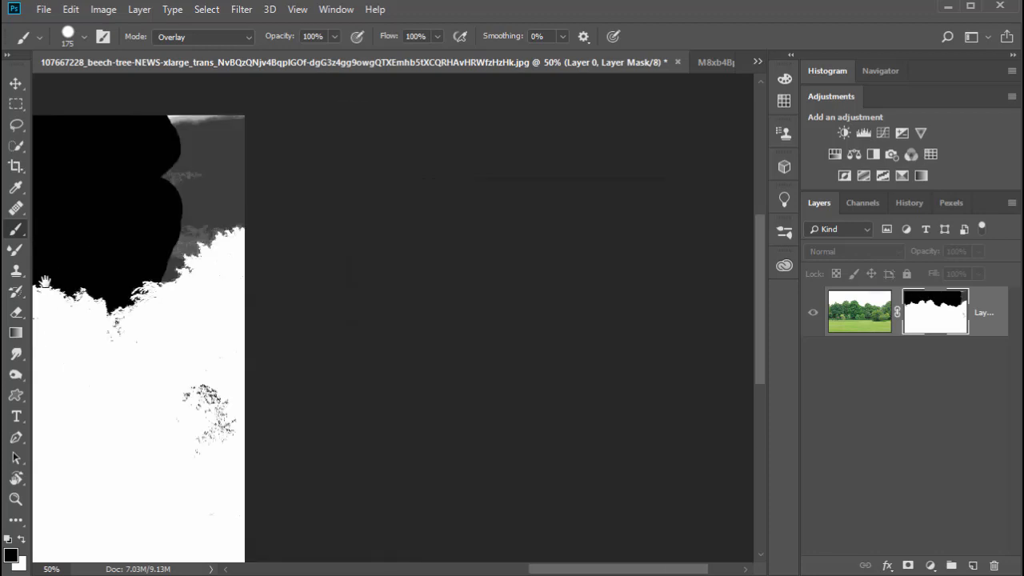
pyautogui.moveTo(273, 199)
pyautogui.mouseDown()
pyautogui.moveTo(164, 268)
pyautogui.moveTo(232, 165)
pyautogui.moveTo(200, 116)
pyautogui.moveTo(167, 146)
pyautogui.moveTo(182, 199)
pyautogui.mouseUp()
pyautogui.moveTo(145, 121)
pyautogui.mouseDown()
pyautogui.moveTo(268, 103)
pyautogui.moveTo(216, 155)
pyautogui.mouseUp()
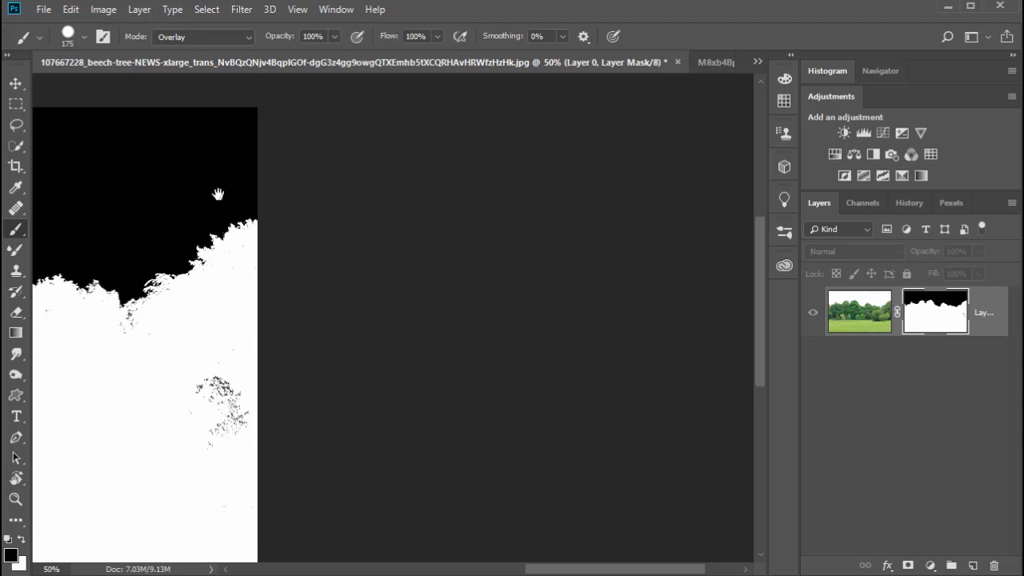
# Examine the mask's treeline and the dark specks in the trees from side to side, and switch the foreground color to white
pyautogui.moveTo(220, 192); pyautogui.dragTo(433, 121)
pyautogui.moveTo(434, 175)
pyautogui.mouseDown()
pyautogui.moveTo(360, 256)
pyautogui.moveTo(505, 143)
pyautogui.moveTo(407, 187)
pyautogui.moveTo(365, 229)
pyautogui.moveTo(268, 206)
pyautogui.mouseUp()
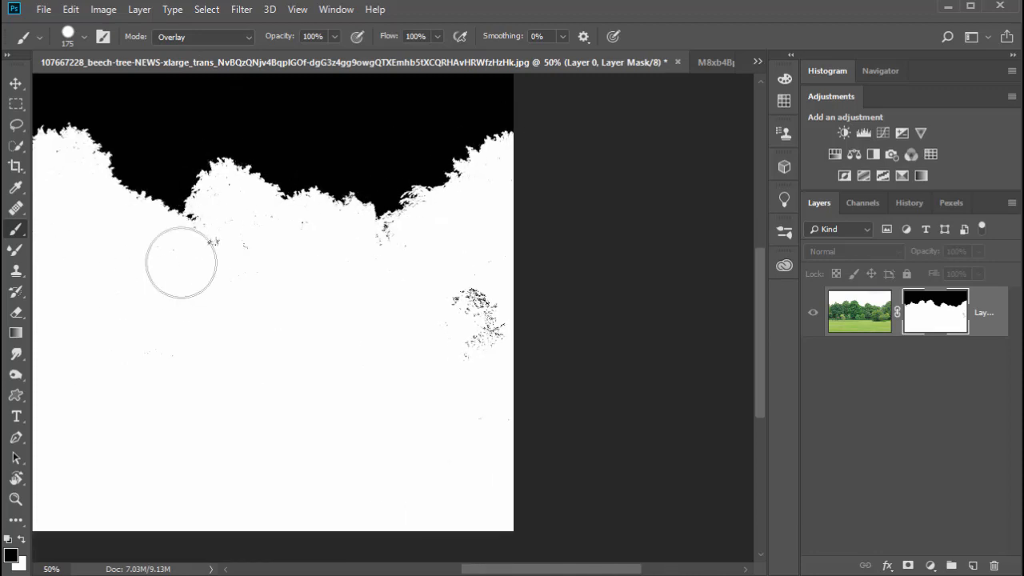
pyautogui.moveTo(240, 209); pyautogui.dragTo(584, 227)
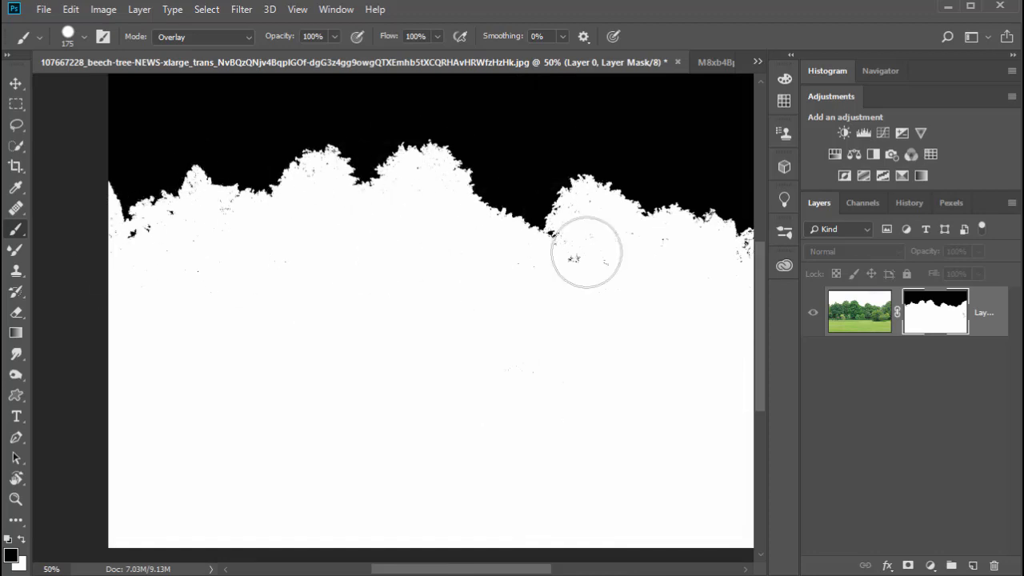
pyautogui.moveTo(726, 247); pyautogui.dragTo(368, 245)
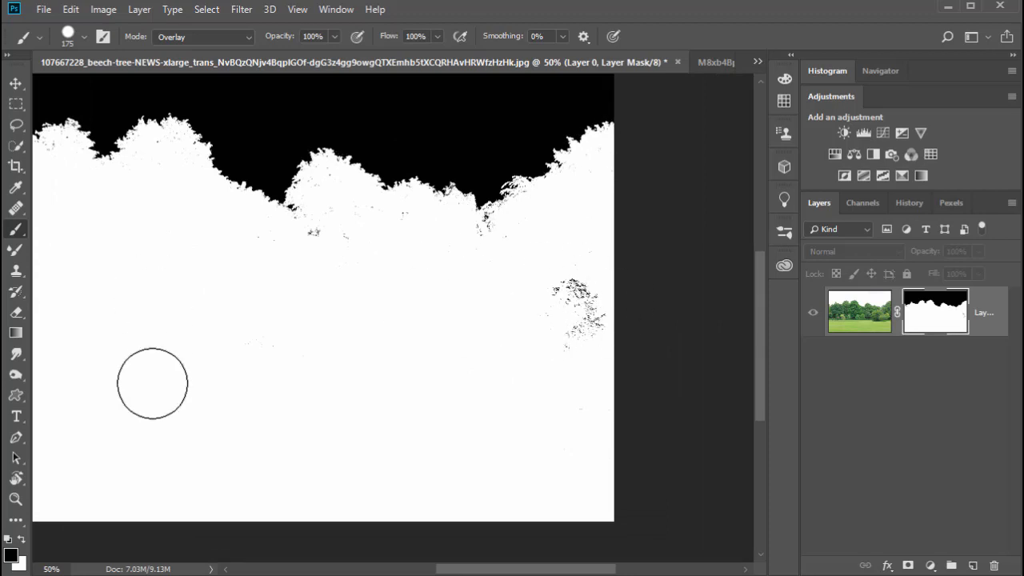
pyautogui.press('x')
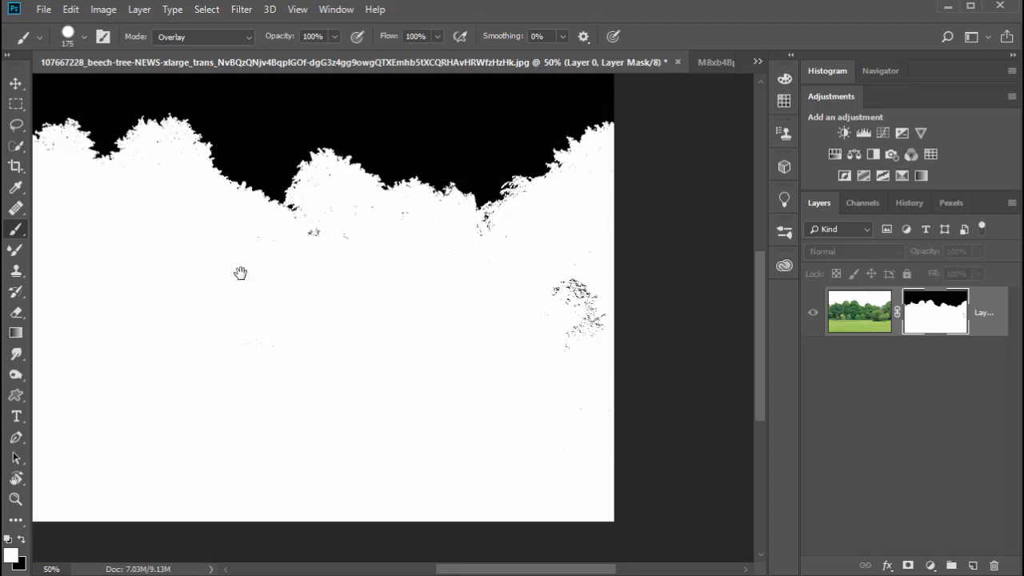
pyautogui.moveTo(414, 265); pyautogui.dragTo(605, 297)
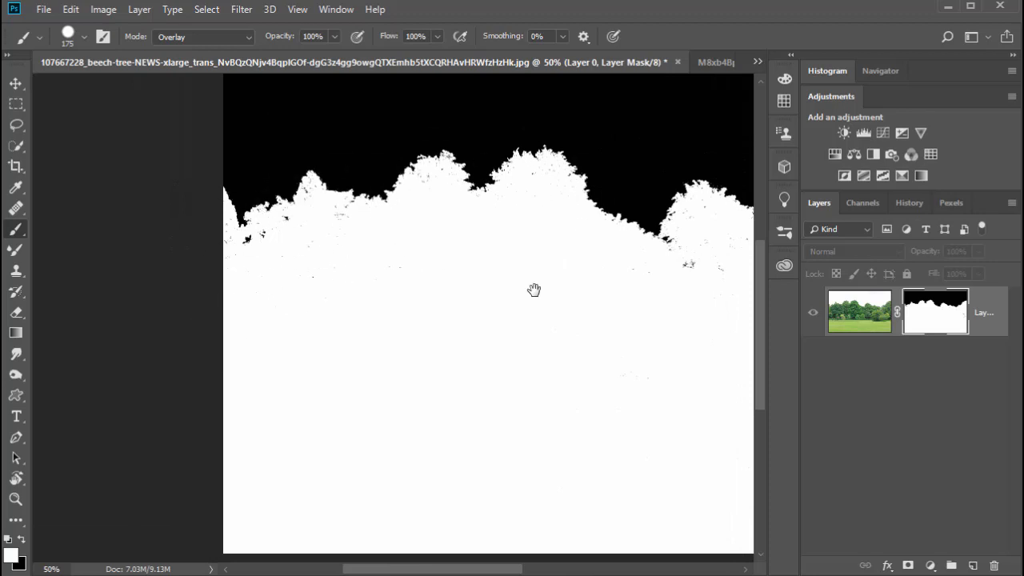
pyautogui.moveTo(572, 308); pyautogui.dragTo(234, 234)
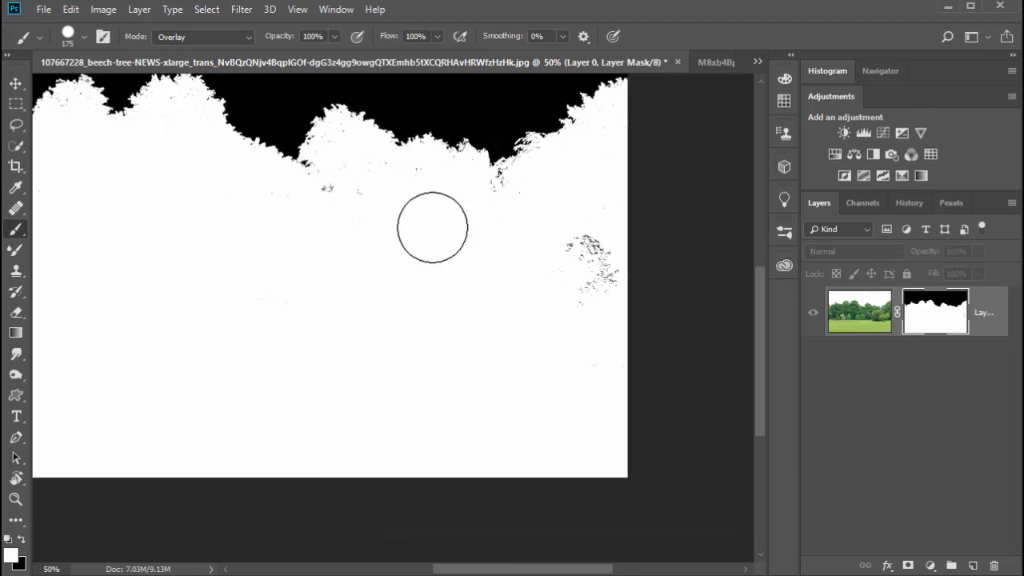
# Display the masked photo again and inspect the trees and lawn on the photo's right side at 200%
pyautogui.keyDown('alt'); pyautogui.click(938, 312); pyautogui.keyUp('alt')
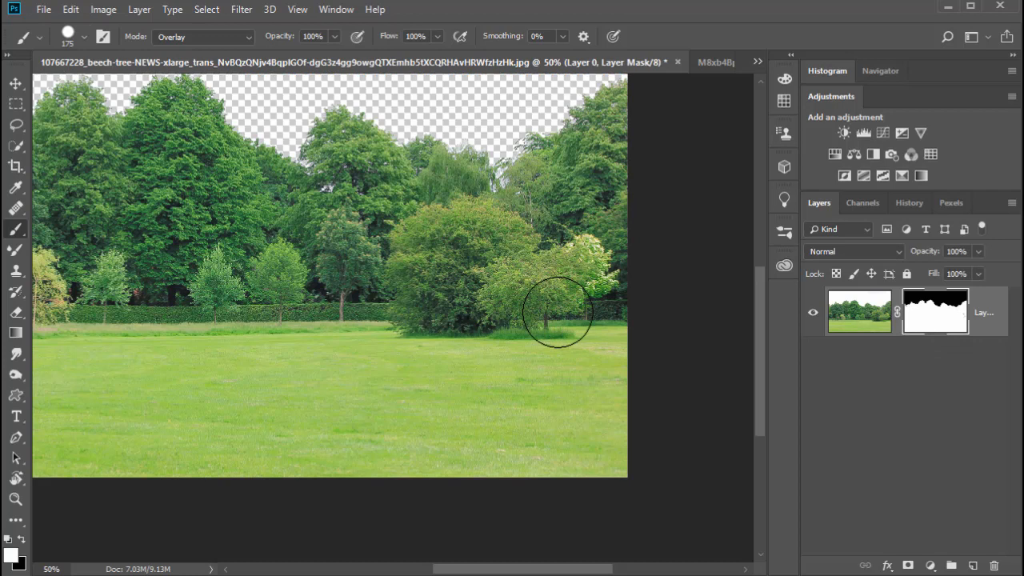
pyautogui.hotkey('ctrl', '-')
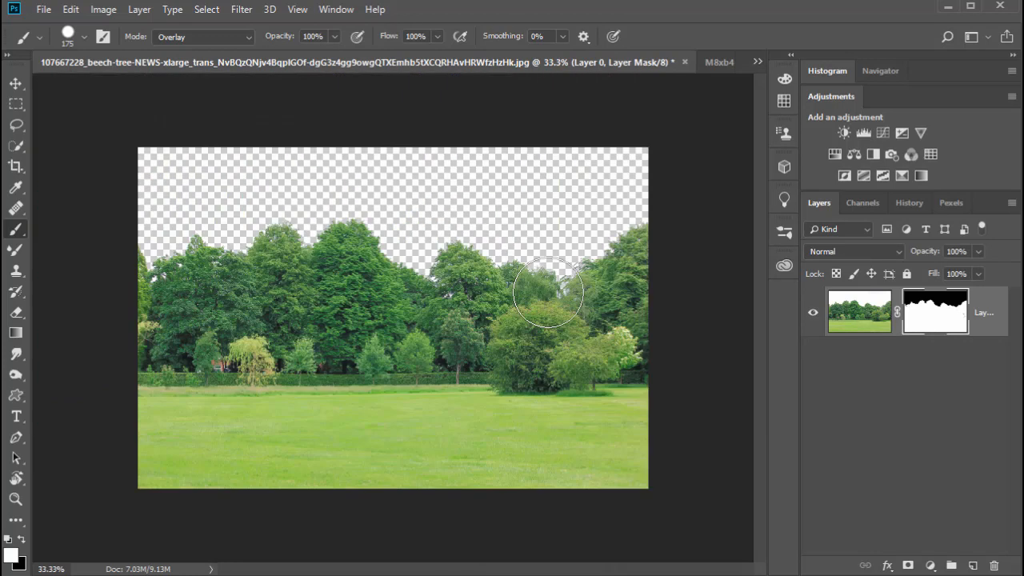
pyautogui.click(594, 329)
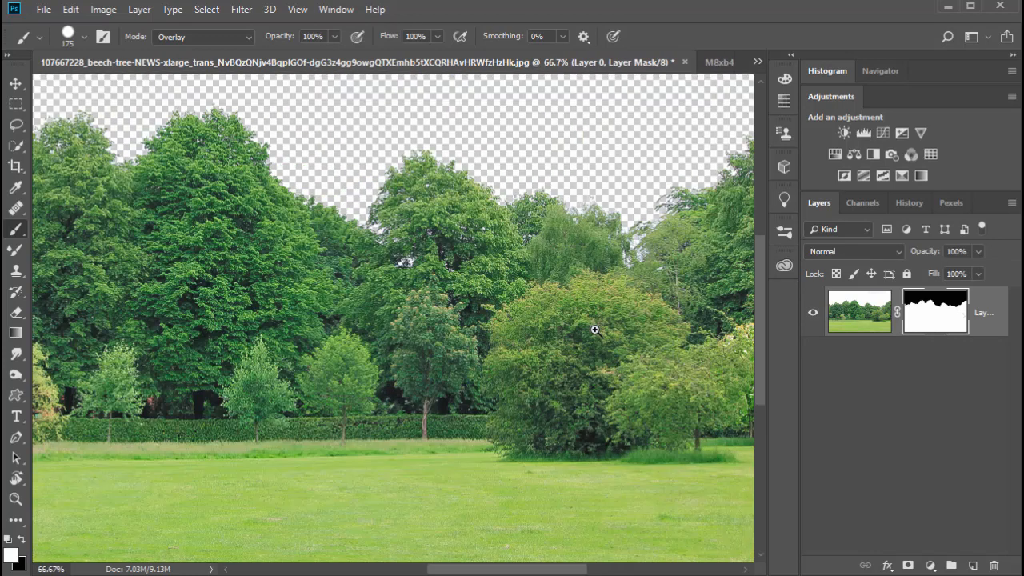
pyautogui.click(594, 329)
pyautogui.click(595, 329)
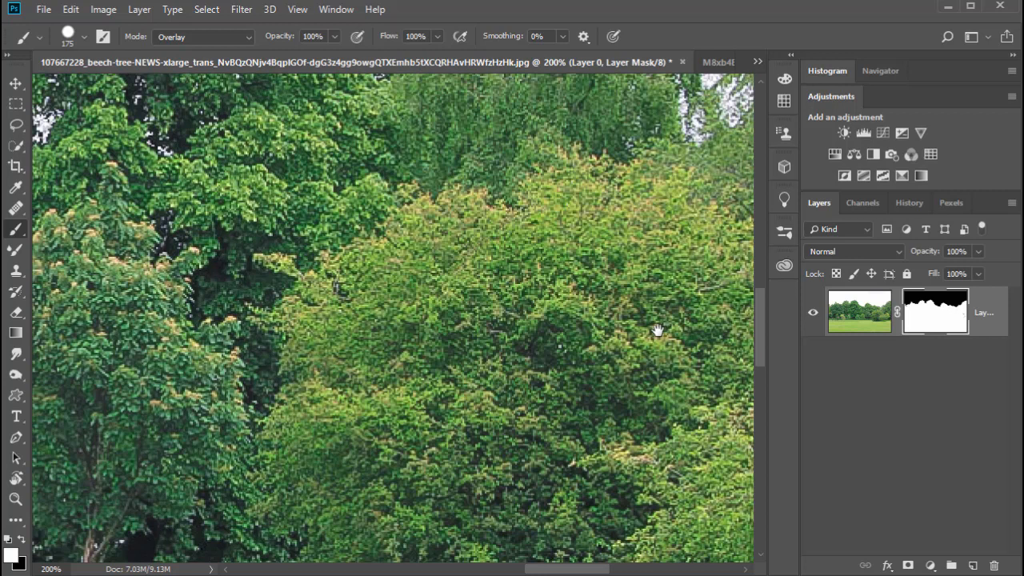
pyautogui.moveTo(656, 331); pyautogui.dragTo(288, 326)
pyautogui.moveTo(469, 331)
pyautogui.mouseDown()
pyautogui.moveTo(272, 311)
pyautogui.moveTo(308, 315)
pyautogui.mouseUp()
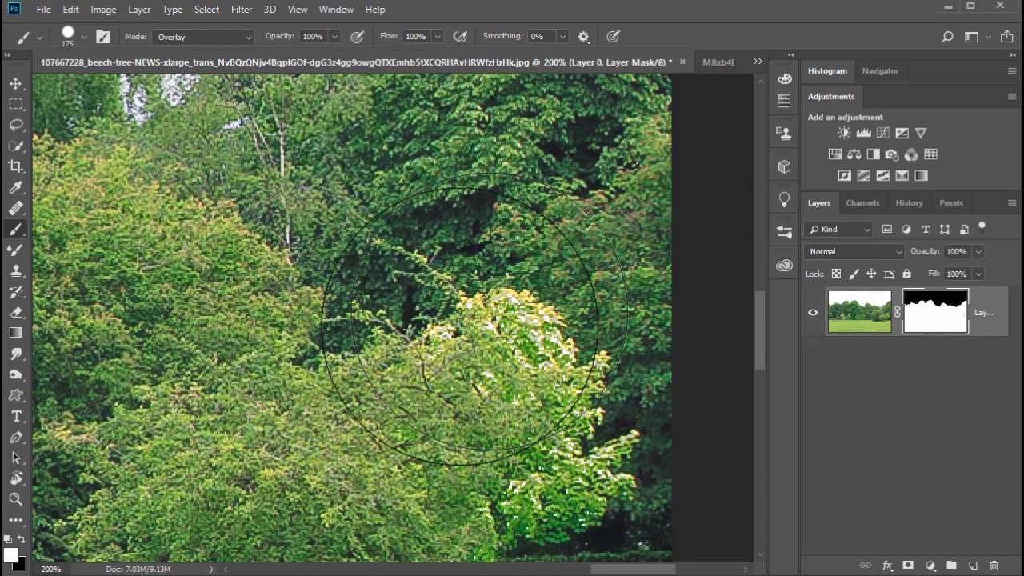
pyautogui.moveTo(527, 354); pyautogui.dragTo(406, 258)
pyautogui.moveTo(438, 313); pyautogui.dragTo(529, 184)
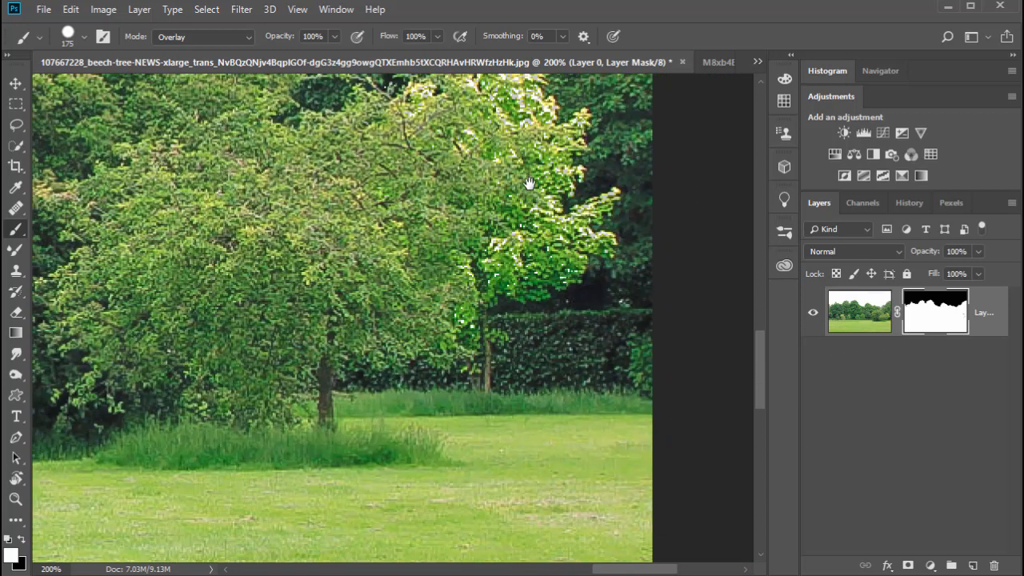
pyautogui.moveTo(442, 328); pyautogui.dragTo(521, 200)
pyautogui.moveTo(526, 407); pyautogui.dragTo(512, 253)
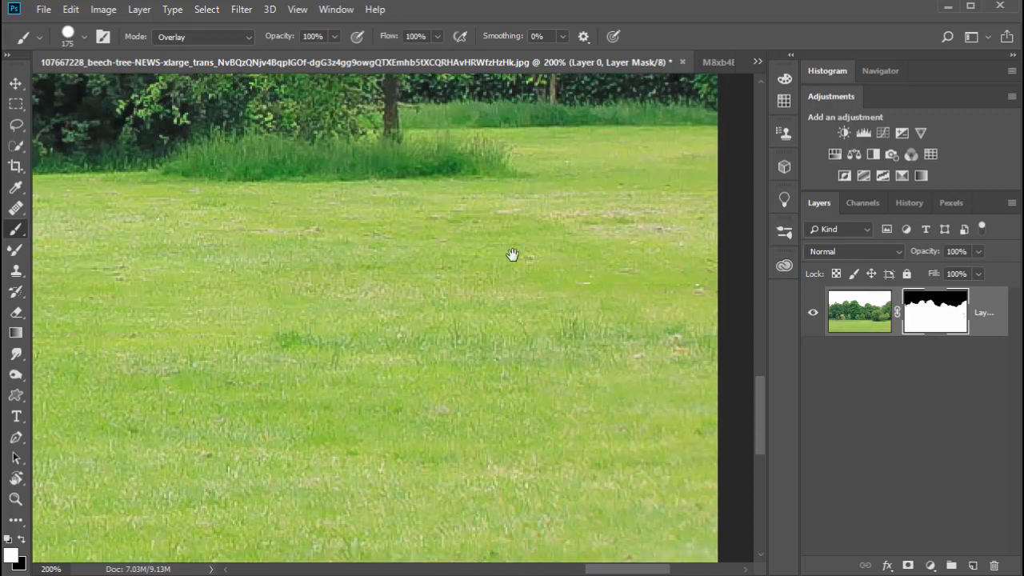
pyautogui.moveTo(509, 325); pyautogui.dragTo(402, 556)
# Inspect the foliage of the yellow-green tree at 600% for transparent holes, from the hedge up to its crown
pyautogui.keyDown('ctrl'); pyautogui.click(463, 278); pyautogui.keyUp('ctrl')
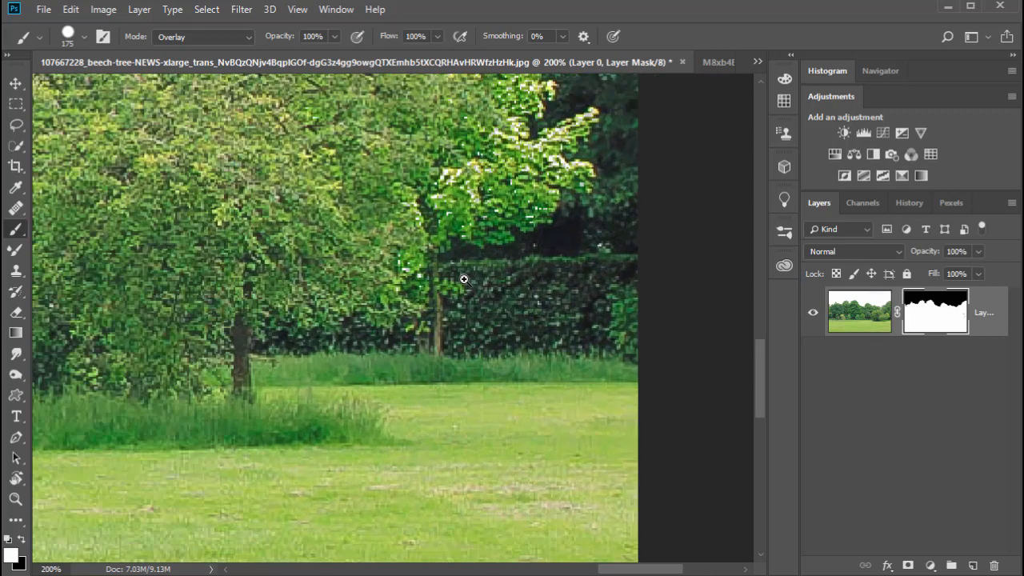
pyautogui.keyDown('ctrl'); pyautogui.click(464, 279); pyautogui.keyUp('ctrl')
pyautogui.keyDown('ctrl'); pyautogui.click(464, 279); pyautogui.keyUp('ctrl')
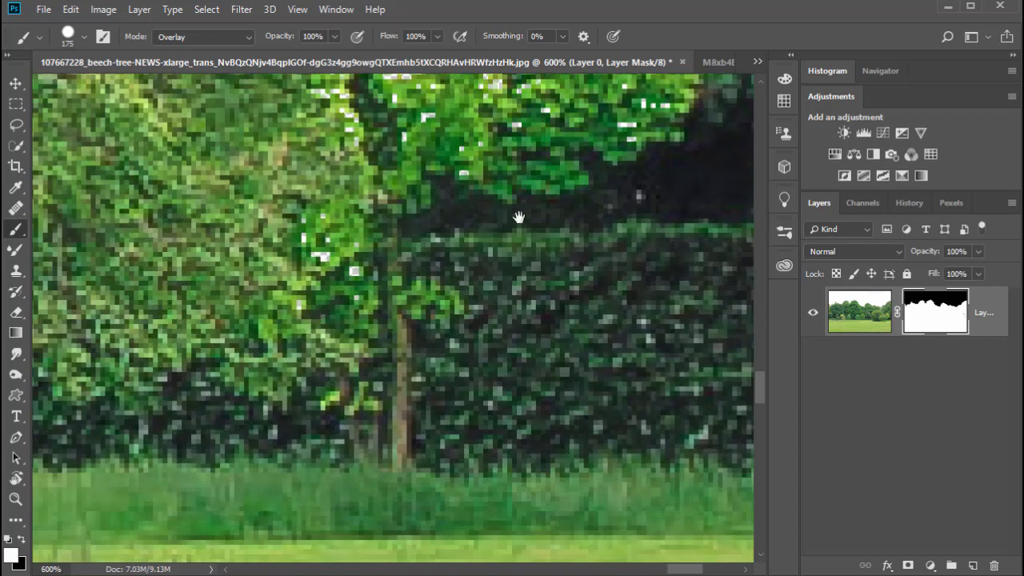
pyautogui.moveTo(544, 187); pyautogui.dragTo(501, 416)
pyautogui.moveTo(562, 136); pyautogui.dragTo(535, 293)
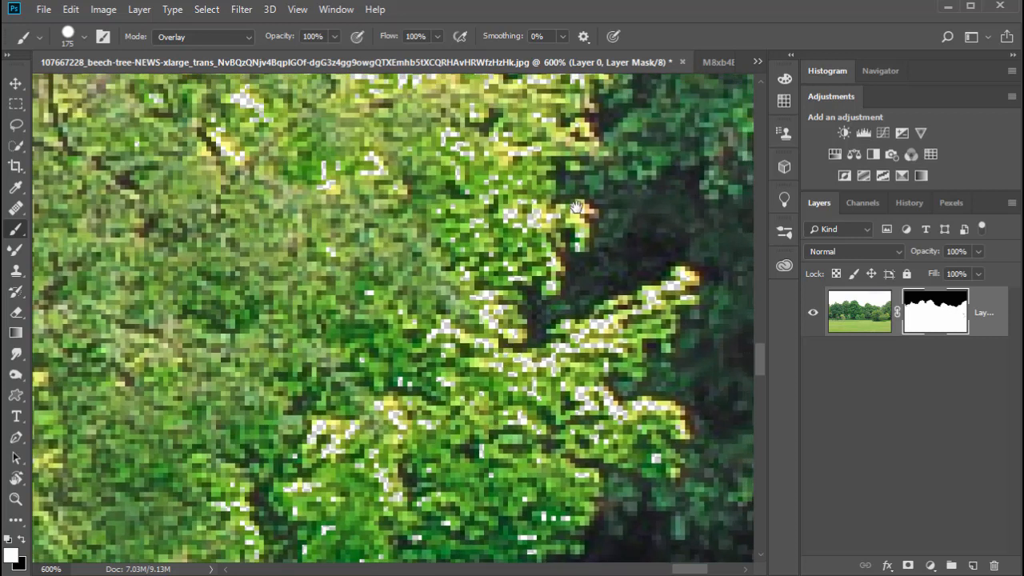
pyautogui.moveTo(576, 207); pyautogui.dragTo(570, 402)
pyautogui.moveTo(568, 181); pyautogui.dragTo(566, 330)
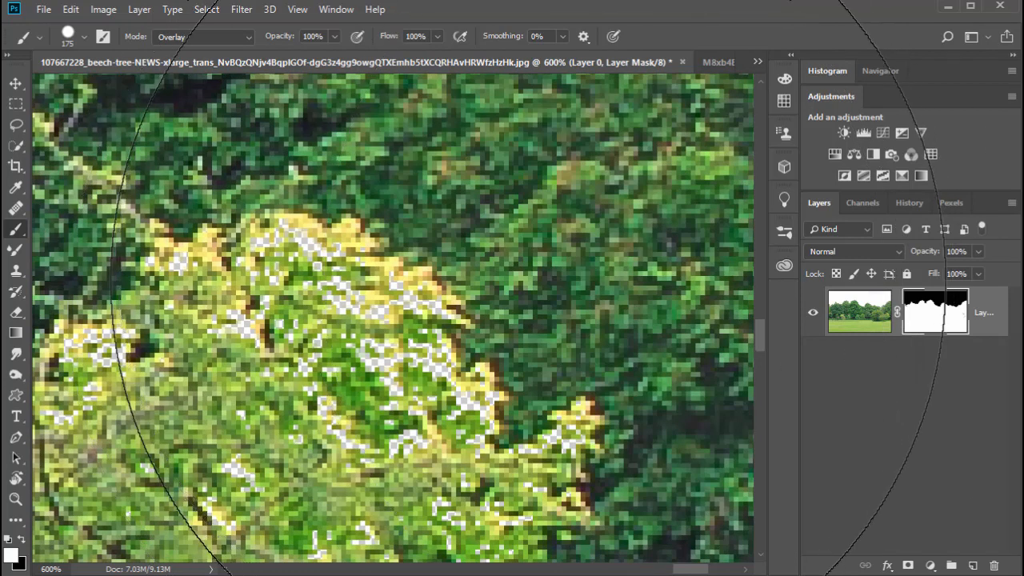
# Set the brush to 45 px and its blending mode to Normal
pyautogui.press('[')
pyautogui.press('[')
pyautogui.press('[')
pyautogui.press('[')
pyautogui.press('[')
pyautogui.press('[')
pyautogui.press('[')
pyautogui.press('[')
pyautogui.press('[')
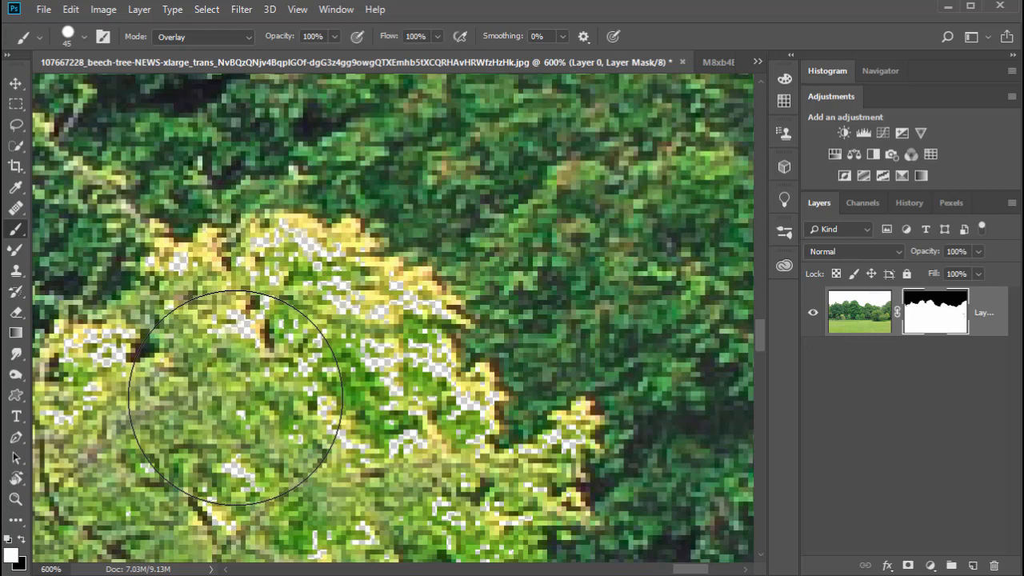
pyautogui.press('x')
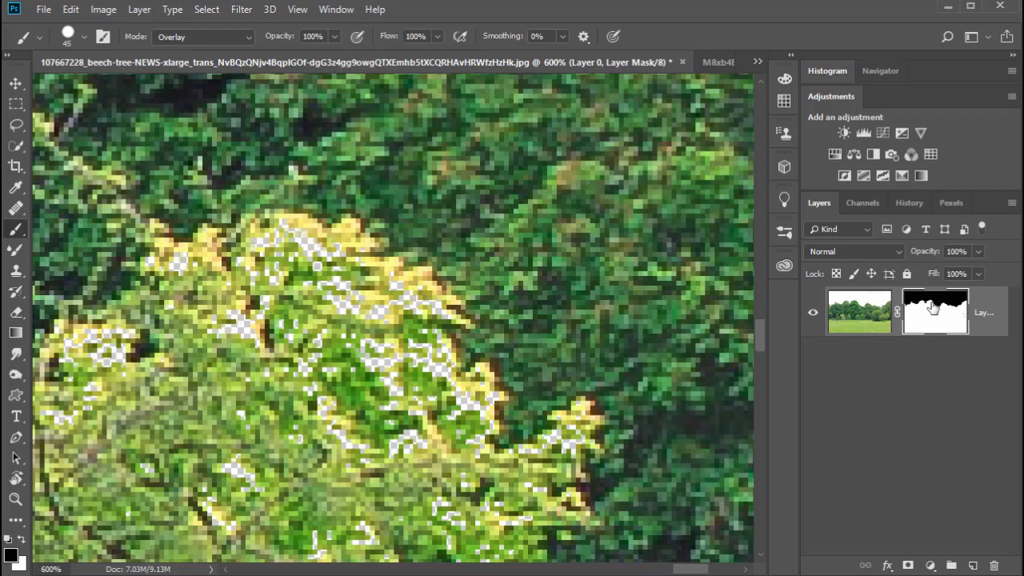
pyautogui.click(208, 35)
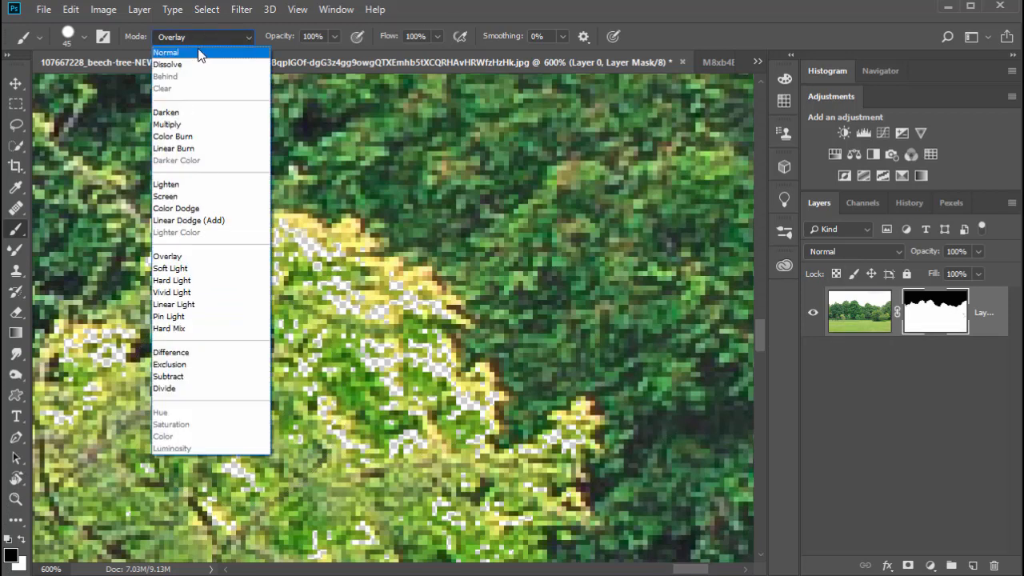
pyautogui.click(200, 44)
# Paint white on the mask over the transparent holes in the yellow-green tree and the neighboring foliage
pyautogui.moveTo(341, 254)
pyautogui.mouseDown()
pyautogui.moveTo(398, 300)
pyautogui.moveTo(378, 289)
pyautogui.moveTo(352, 350)
pyautogui.moveTo(504, 443)
pyautogui.moveTo(345, 398)
pyautogui.moveTo(144, 303)
pyautogui.moveTo(52, 326)
pyautogui.moveTo(128, 352)
pyautogui.moveTo(228, 418)
pyautogui.moveTo(407, 436)
pyautogui.mouseUp()
pyautogui.hotkey('ctrl', 'z')
pyautogui.press('x')
pyautogui.scroll(-3, 408, 436)
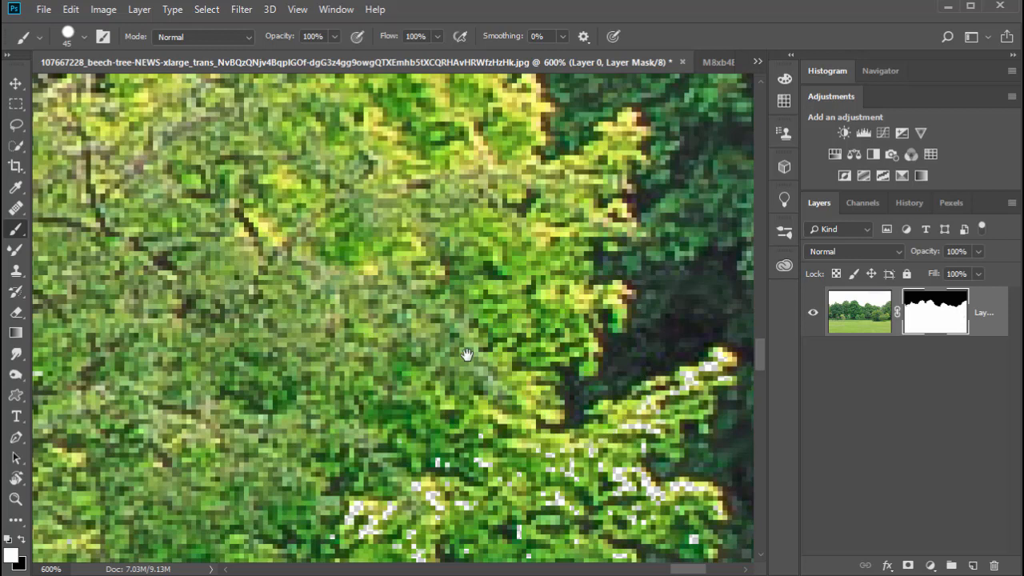
pyautogui.hscroll(5, 469, 354)
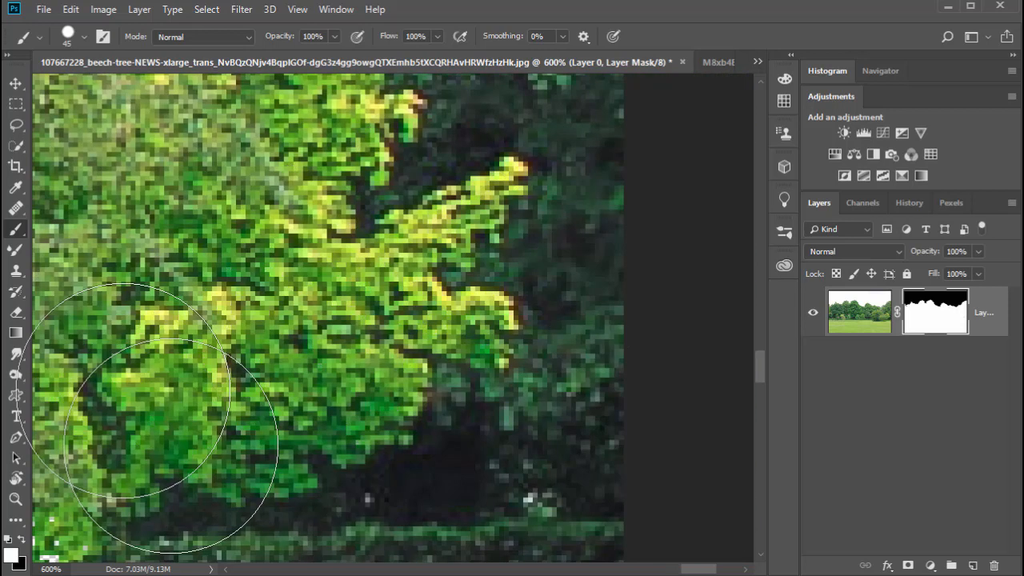
pyautogui.moveTo(312, 464); pyautogui.dragTo(686, 214)
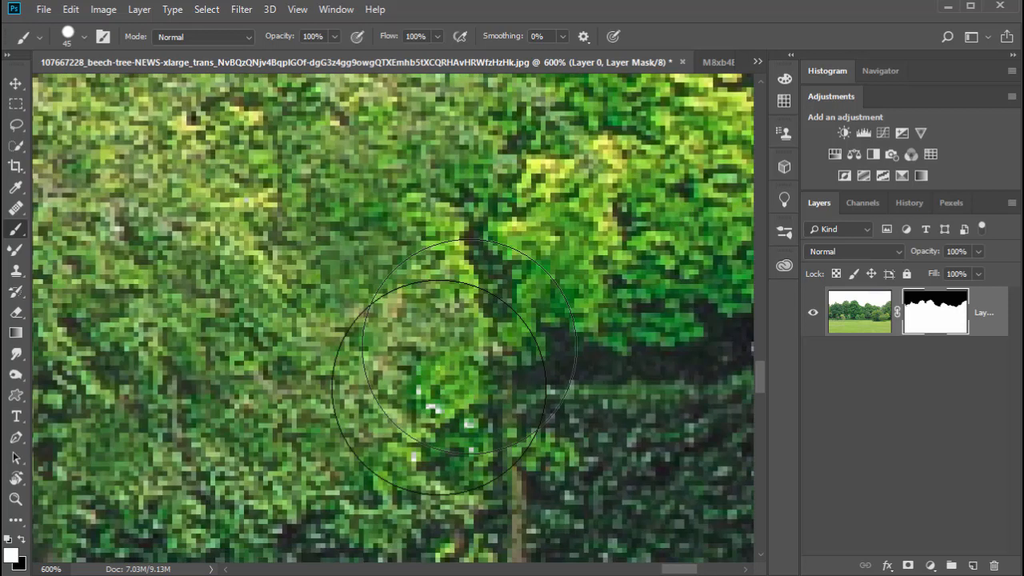
pyautogui.moveTo(330, 500); pyautogui.dragTo(512, 154)
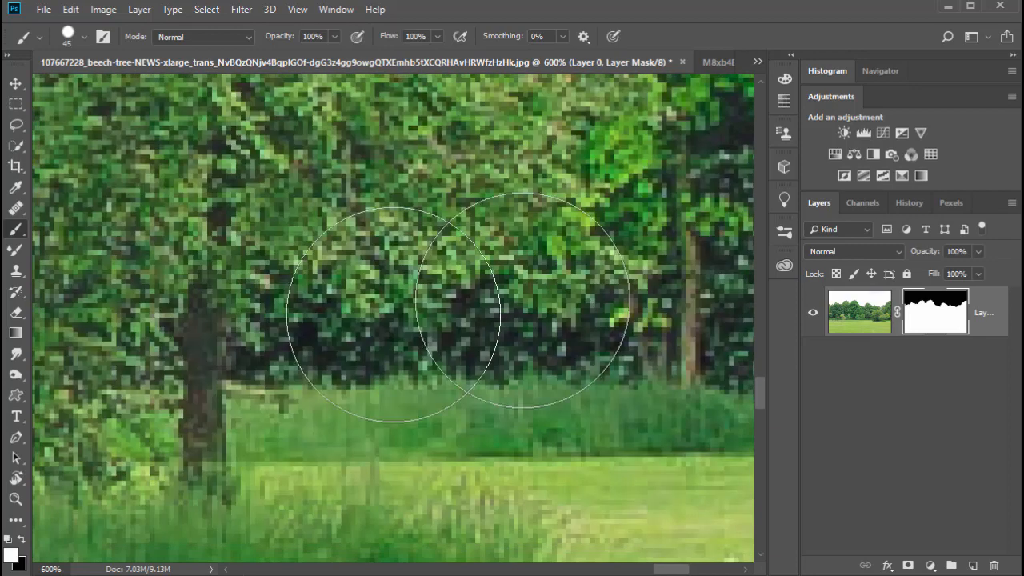
pyautogui.moveTo(400, 304)
pyautogui.mouseDown()
pyautogui.moveTo(423, 389)
pyautogui.moveTo(433, 284)
pyautogui.moveTo(524, 154)
pyautogui.mouseUp()
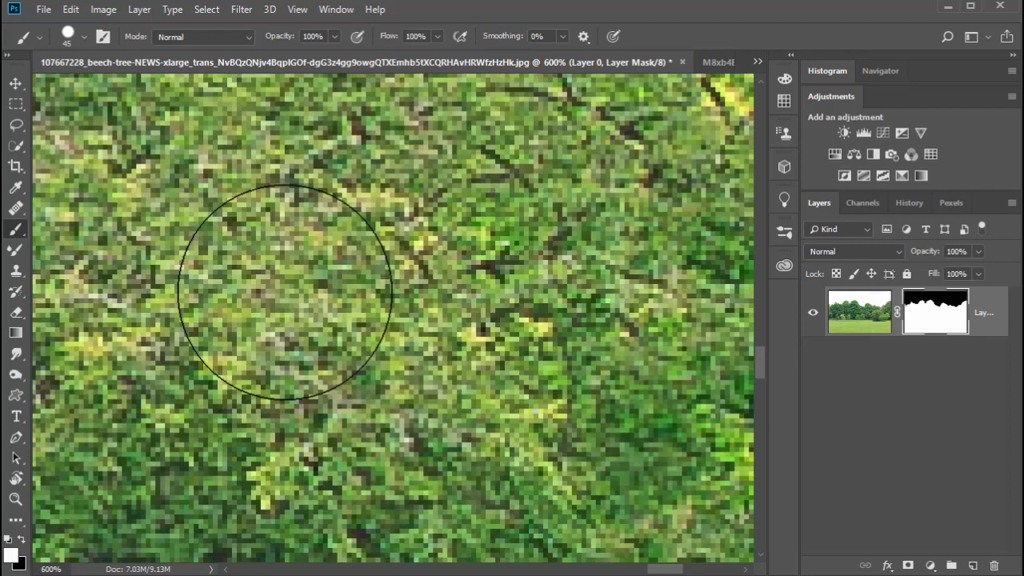
# Enlarge the brush to 175 px with the right-hand trees in view at 100%
pyautogui.scroll(-4, 284, 292)
pyautogui.scroll(-1, 284, 292)
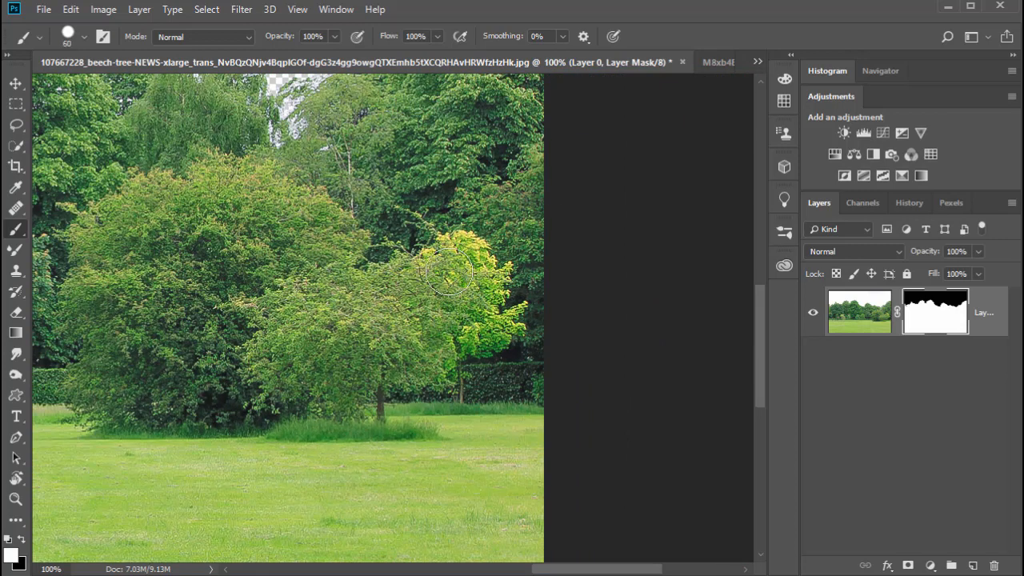
pyautogui.press(']')
pyautogui.press(']')
pyautogui.press(']')
pyautogui.press(']')
pyautogui.press(']')
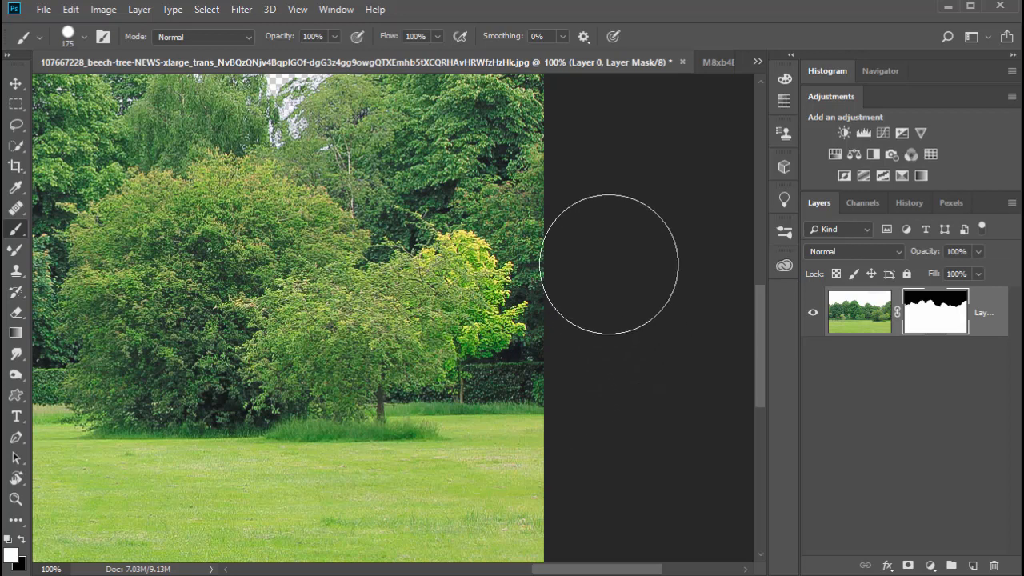
# Copy the masked tree layer from the beech-tree photo into the M8xb4Bp.jpg sky document
pyautogui.moveTo(413, 222); pyautogui.dragTo(587, 309)
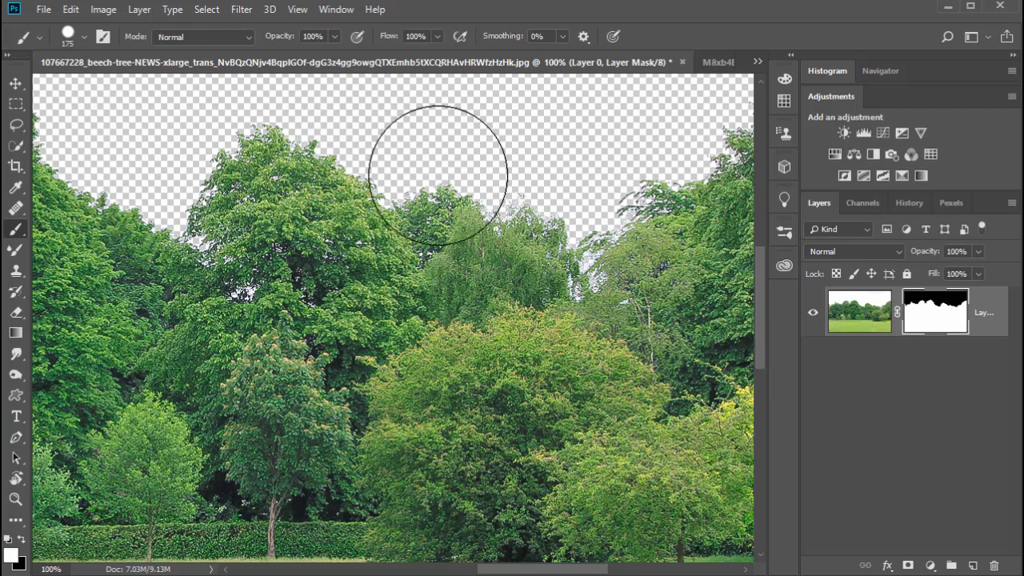
pyautogui.click(45, 10)
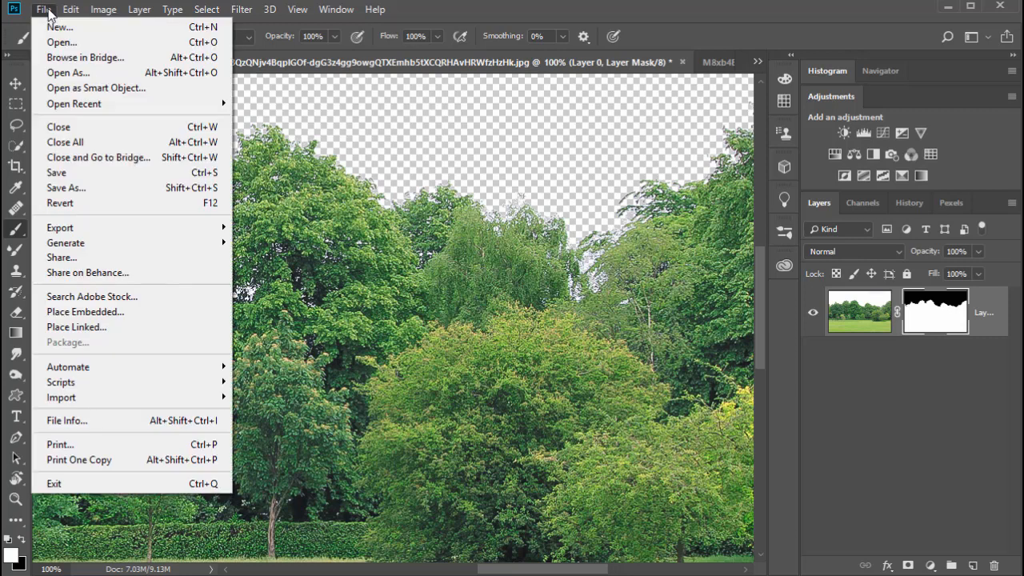
pyautogui.click(527, 4)
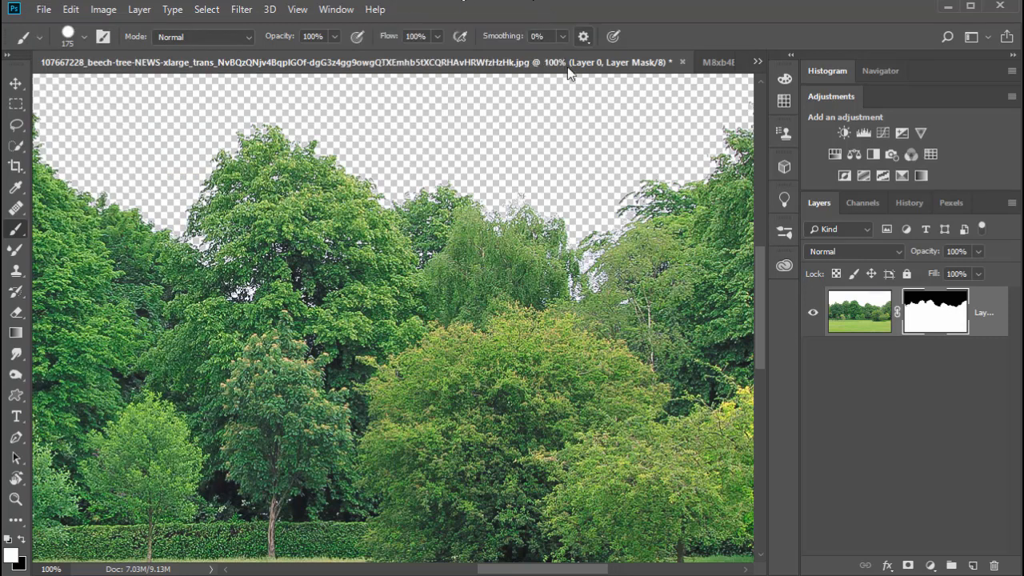
pyautogui.click(720, 64)
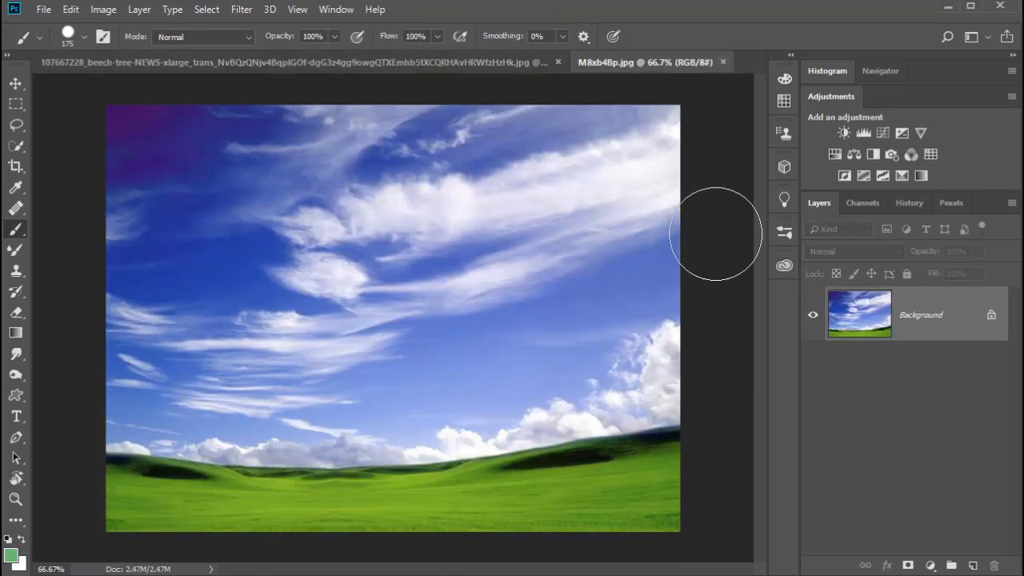
pyautogui.click(259, 64)
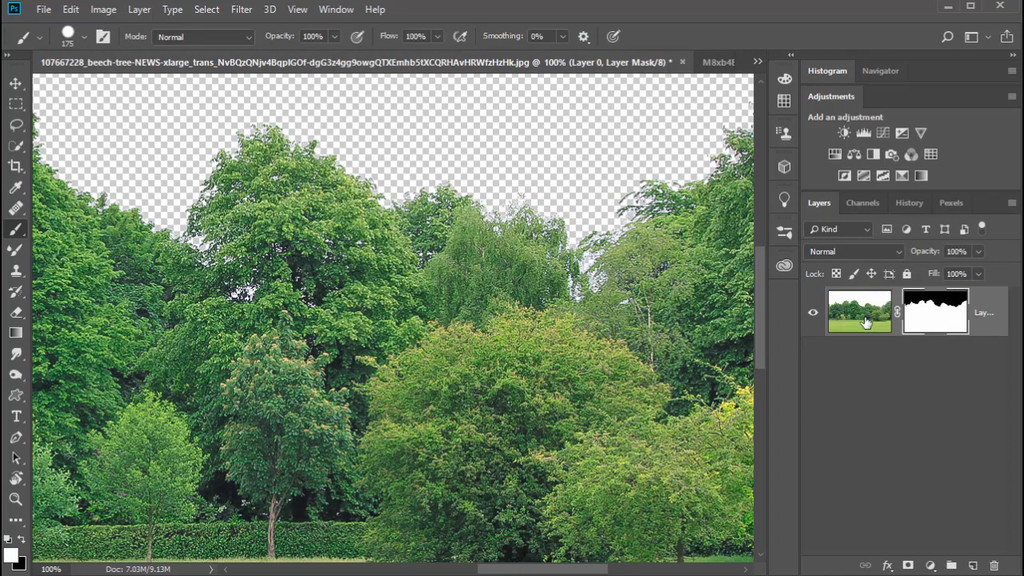
pyautogui.moveTo(865, 321); pyautogui.dragTo(384, 286)
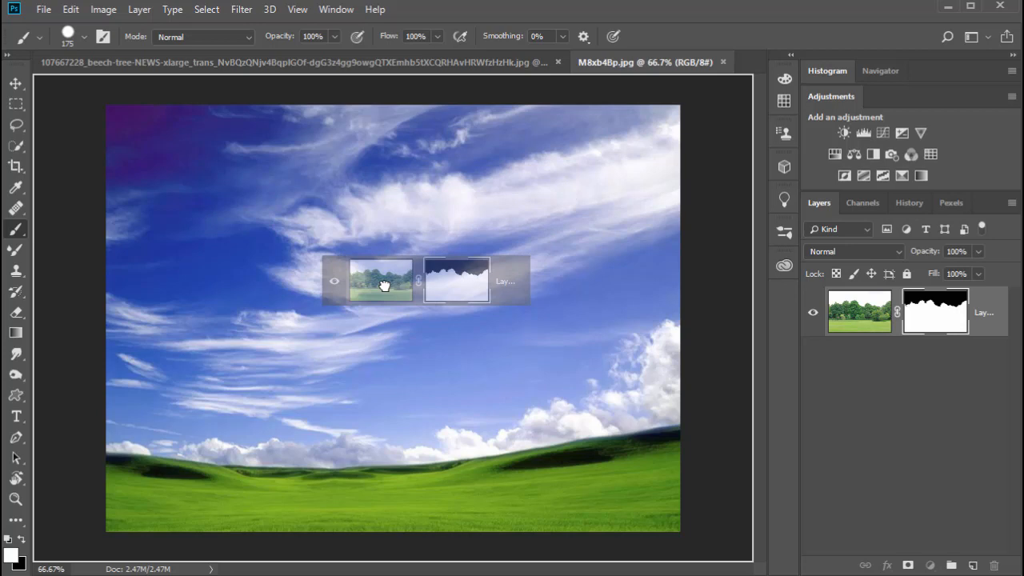
pyautogui.moveTo(384, 285); pyautogui.dragTo(386, 287)
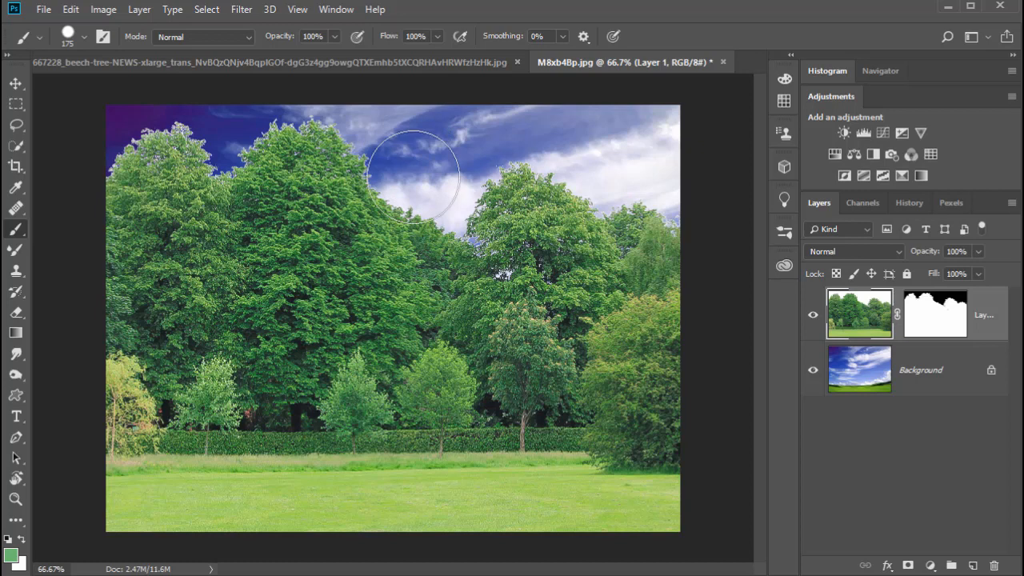
# Load the tree layer's mask as a selection and contract it by 1 pixel
pyautogui.scroll(2, 311, 168)
pyautogui.moveTo(352, 135); pyautogui.dragTo(390, 250)
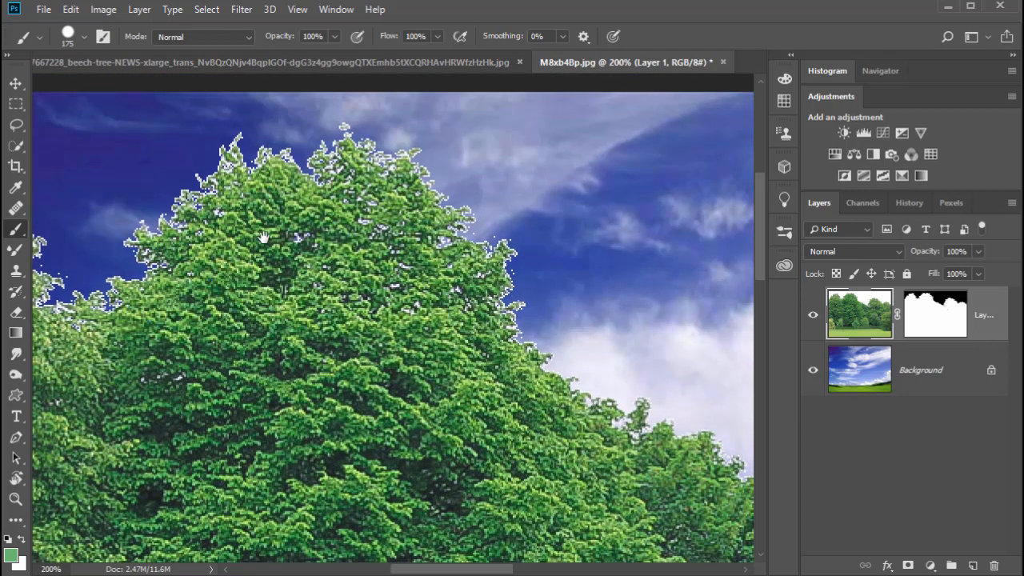
pyautogui.moveTo(354, 260); pyautogui.dragTo(448, 201)
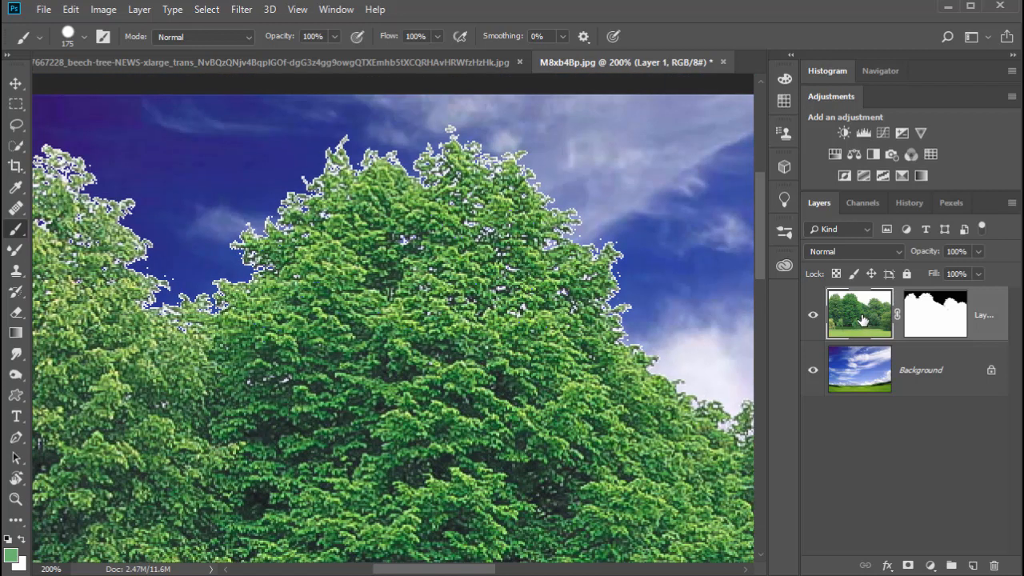
pyautogui.moveTo(862, 320); pyautogui.dragTo(853, 324)
pyautogui.moveTo(861, 316); pyautogui.dragTo(951, 321)
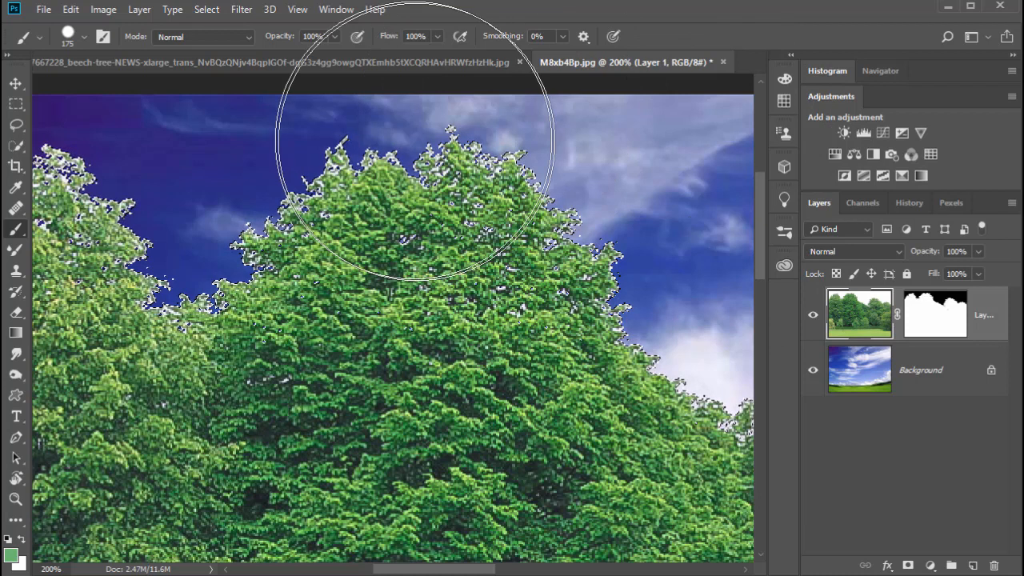
pyautogui.click(208, 10)
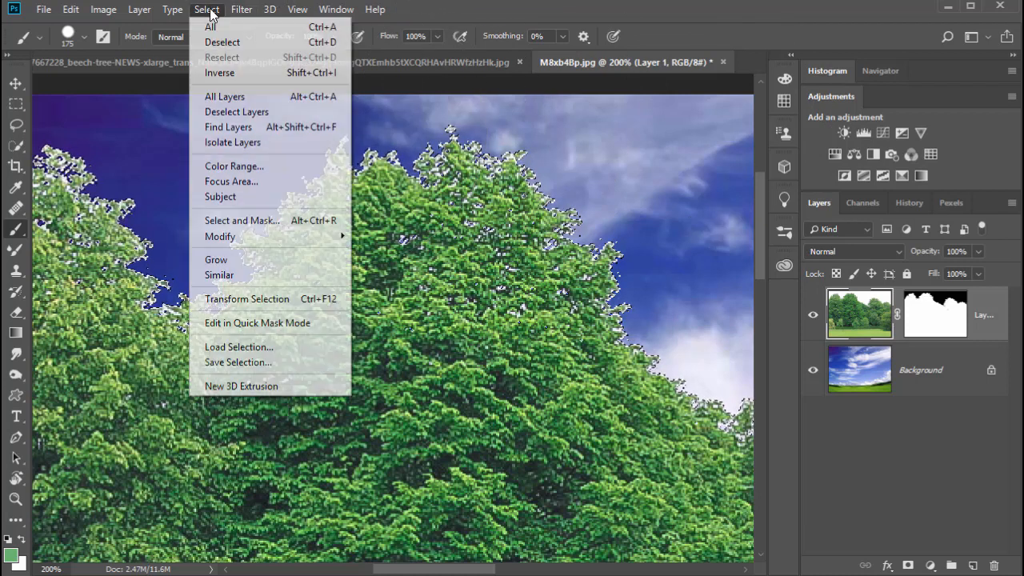
pyautogui.moveTo(242, 238)
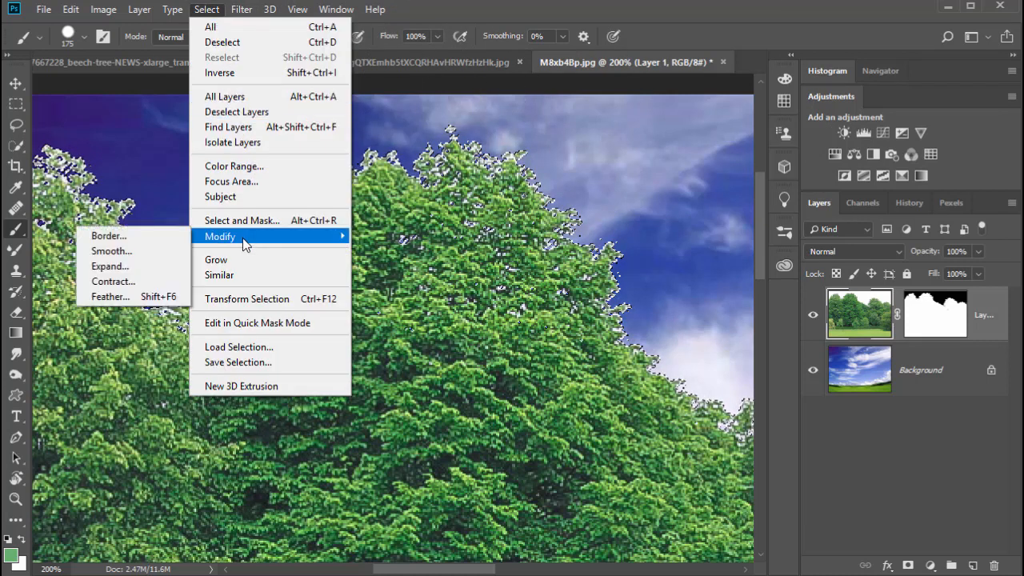
pyautogui.click(136, 284)
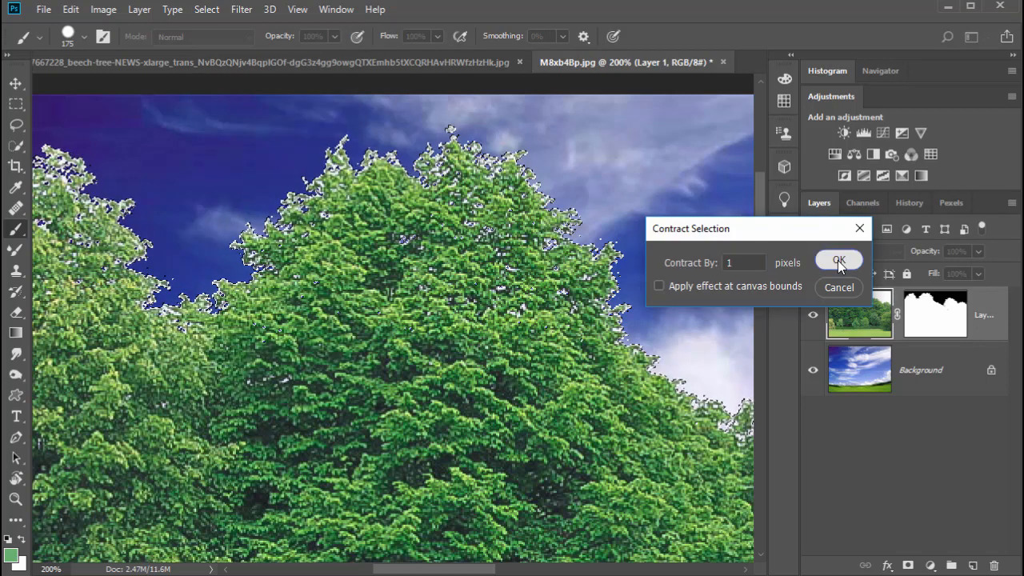
pyautogui.click(838, 260)
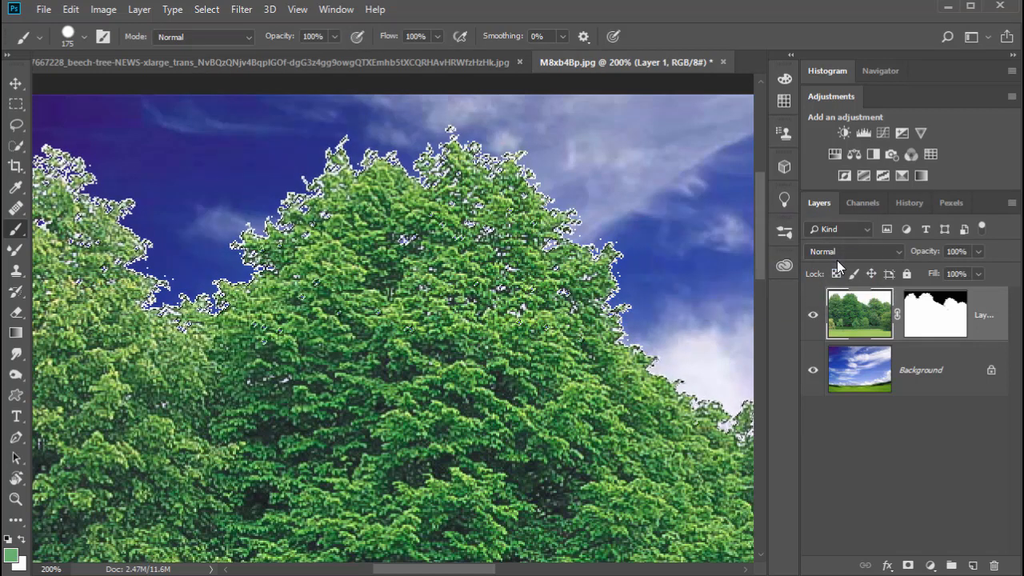
# Invert the selection and black out that area on the tree layer's mask to trim the white fringe around the foliage
pyautogui.click(206, 10)
pyautogui.click(219, 73)
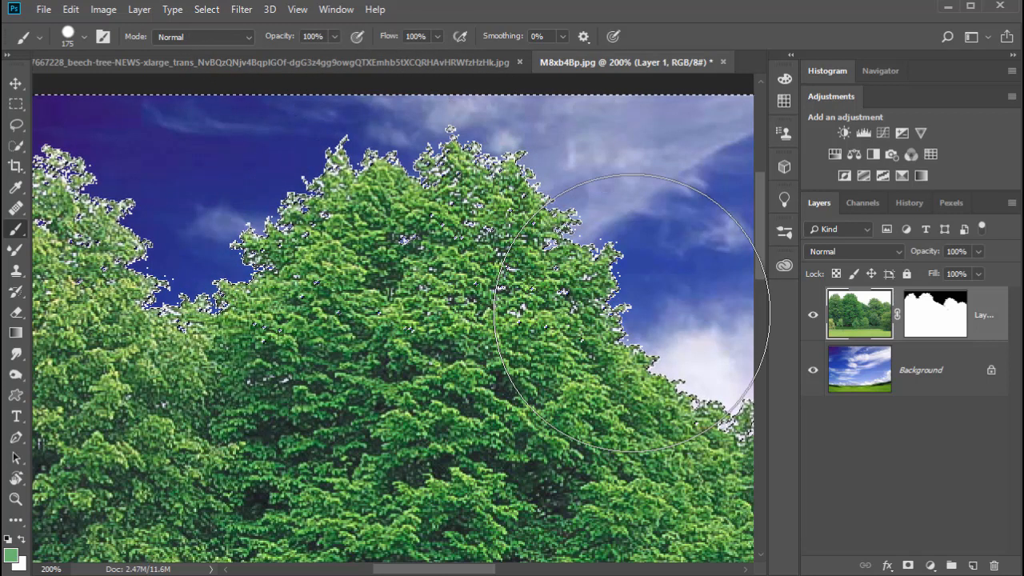
pyautogui.click(914, 322)
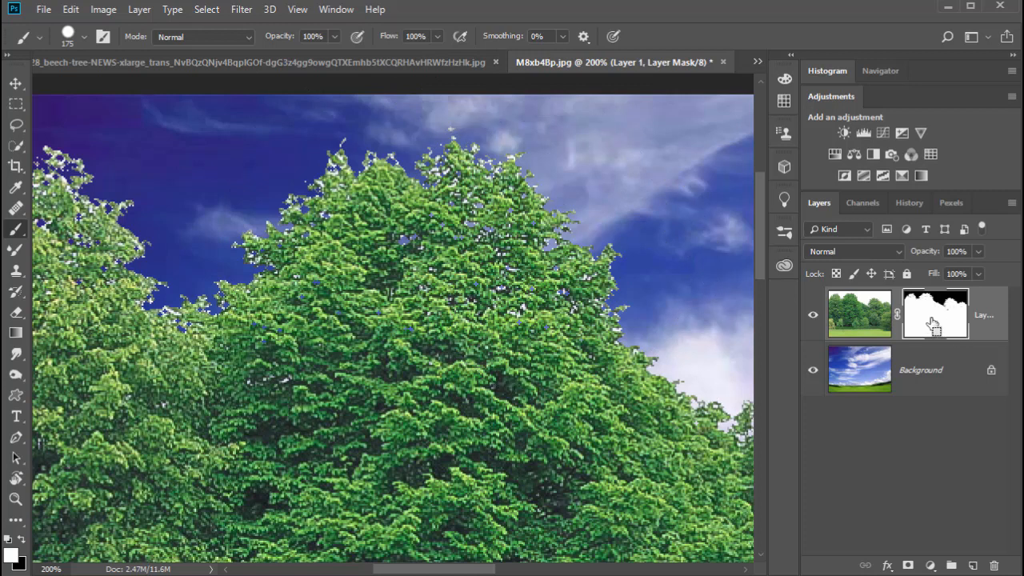
# Contract a selection loaded from the trimmed tree mask by 1 pixel and invert it
pyautogui.click(207, 9)
pyautogui.moveTo(232, 244)
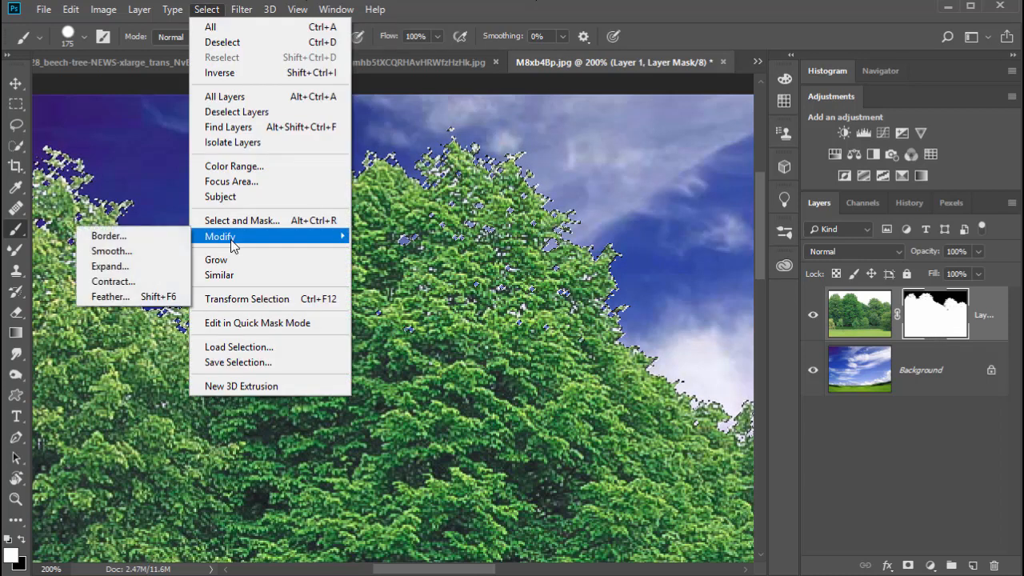
pyautogui.click(125, 283)
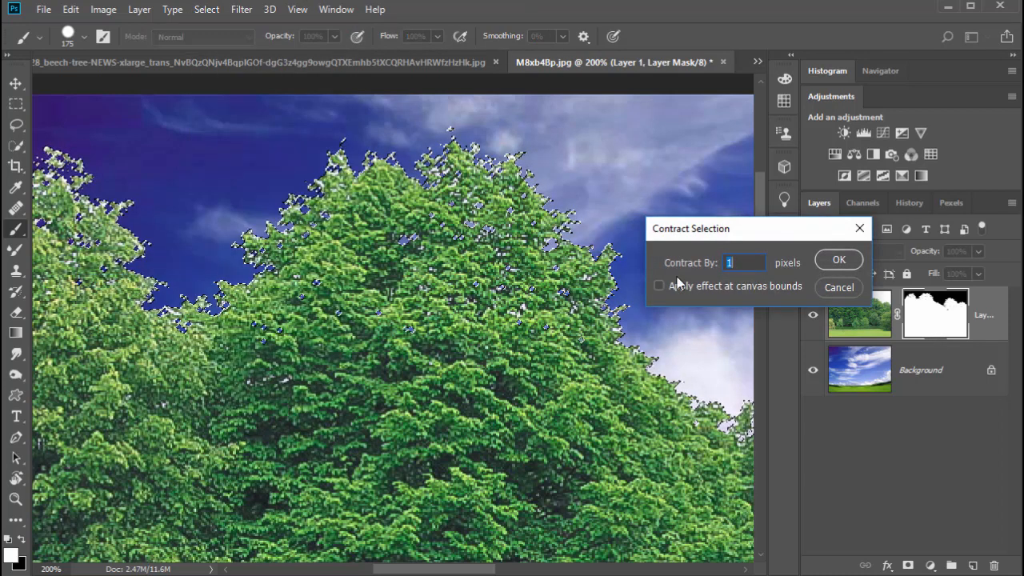
pyautogui.click(847, 263)
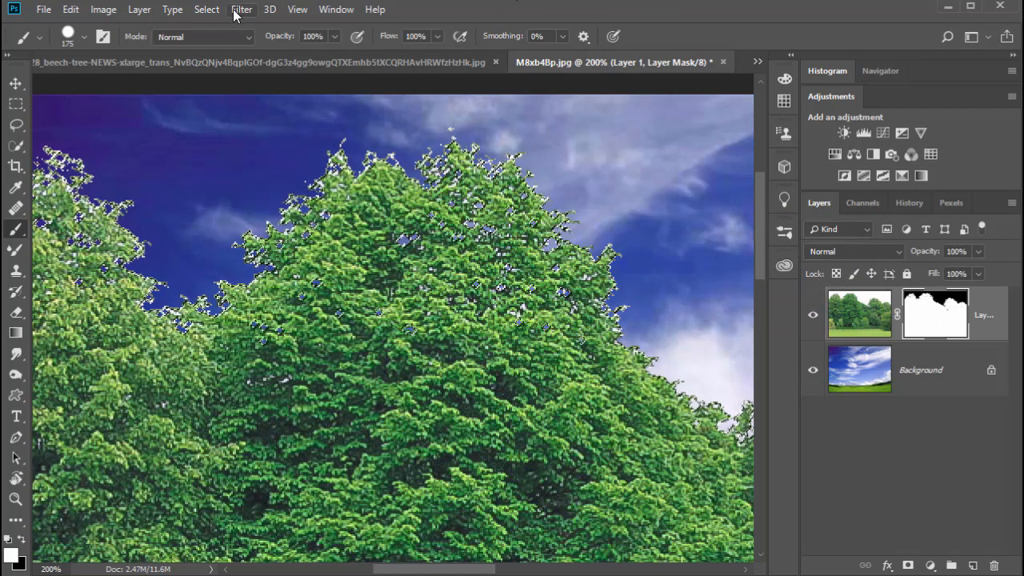
pyautogui.click(204, 9)
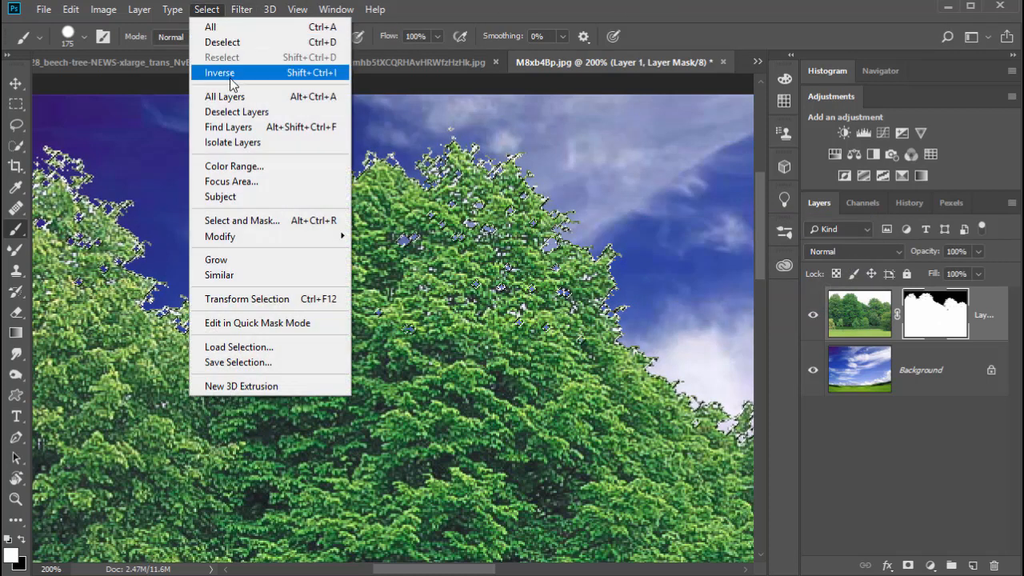
pyautogui.click(230, 78)
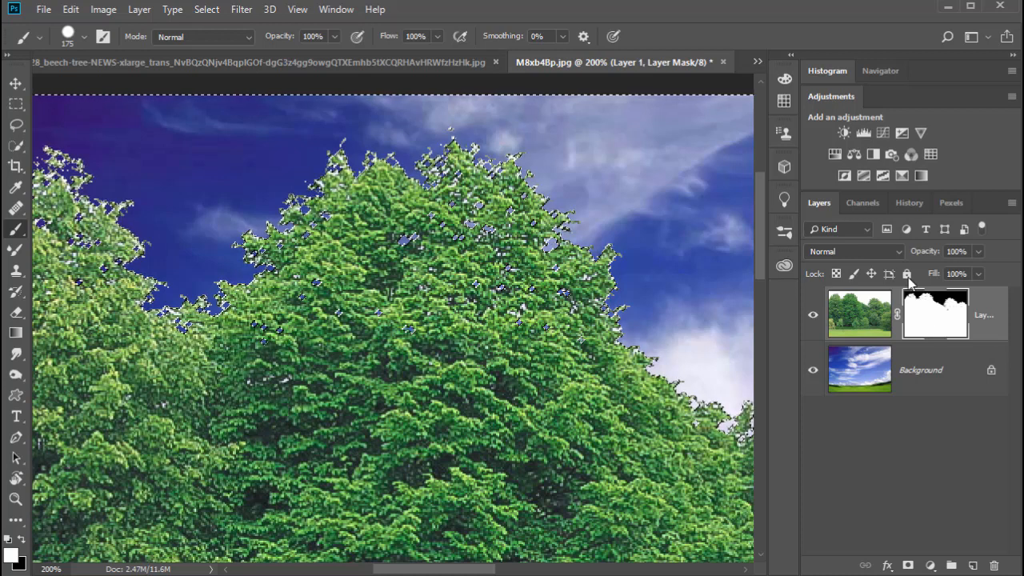
# Fill the inverted selection on the tree mask with the background color in Normal mode at 100% opacity, and deselect
pyautogui.click(70, 9)
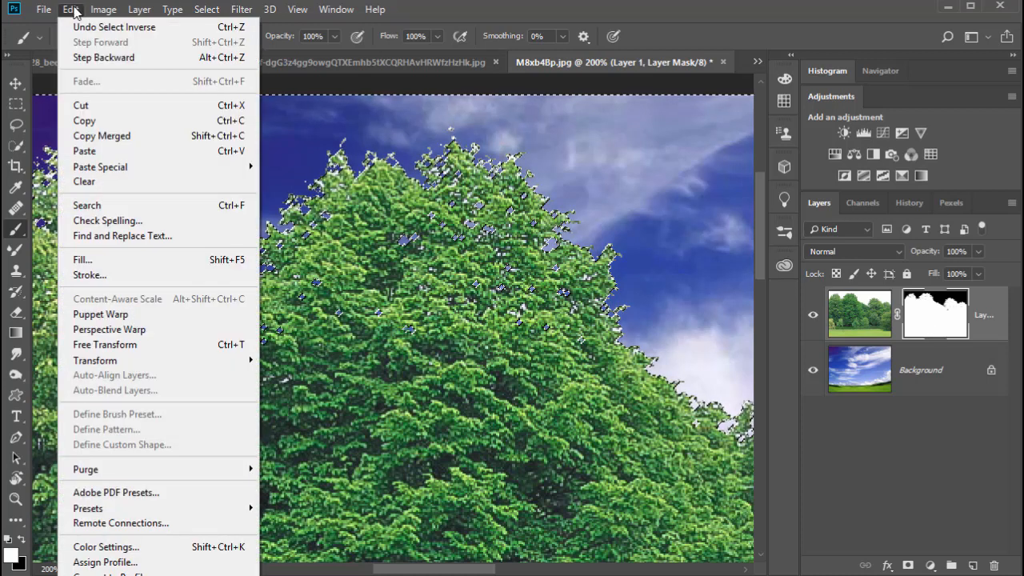
pyautogui.click(134, 267)
pyautogui.click(585, 202)
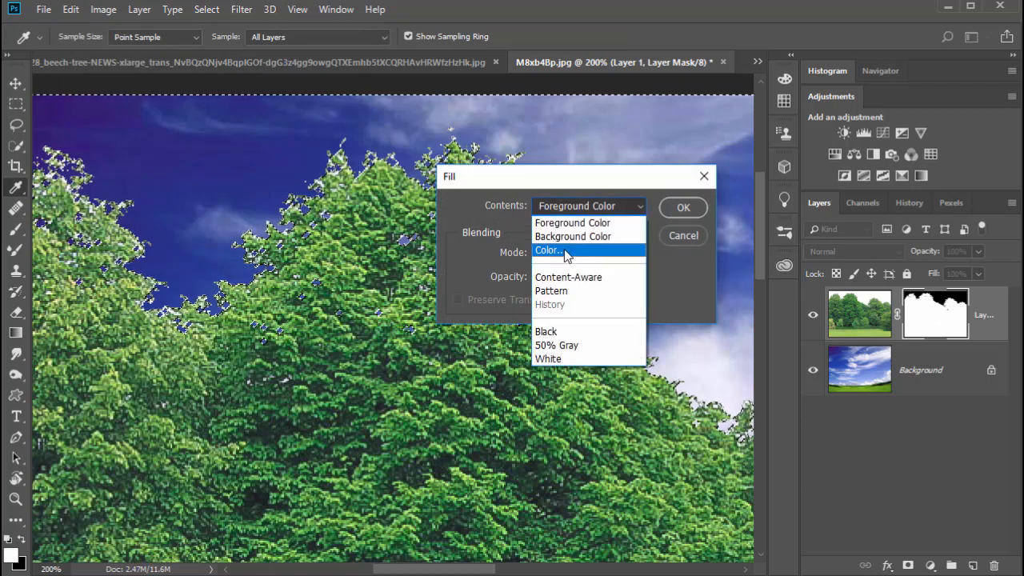
pyautogui.click(573, 236)
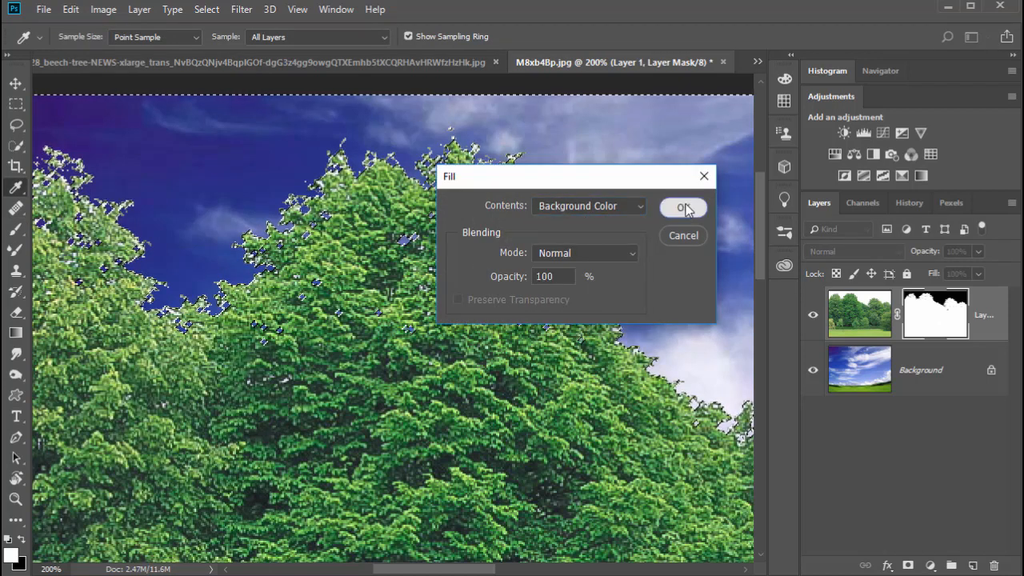
pyautogui.click(683, 208)
pyautogui.press('b')
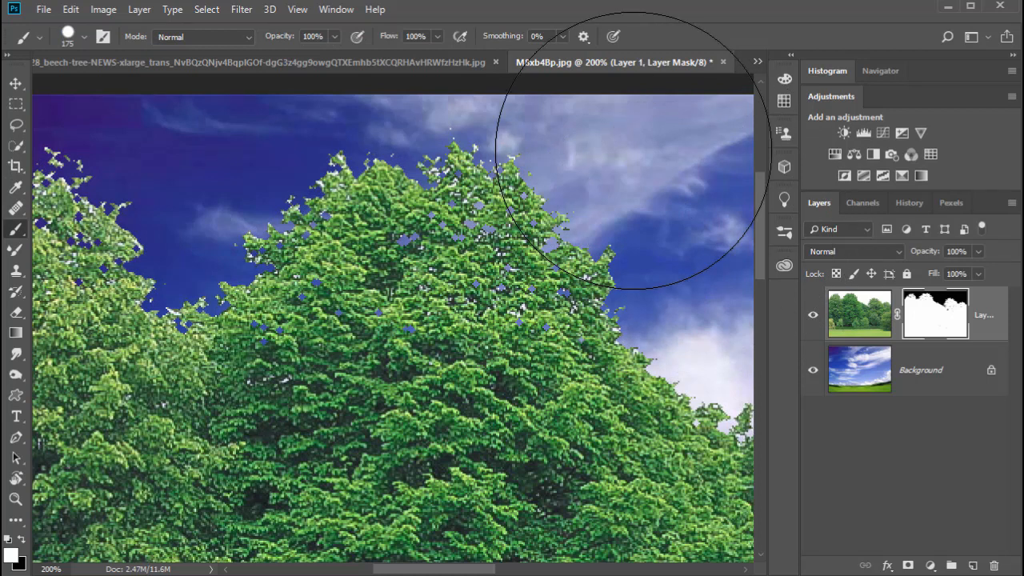
pyautogui.hotkey('ctrl', '-')
pyautogui.hotkey('ctrl', '-')
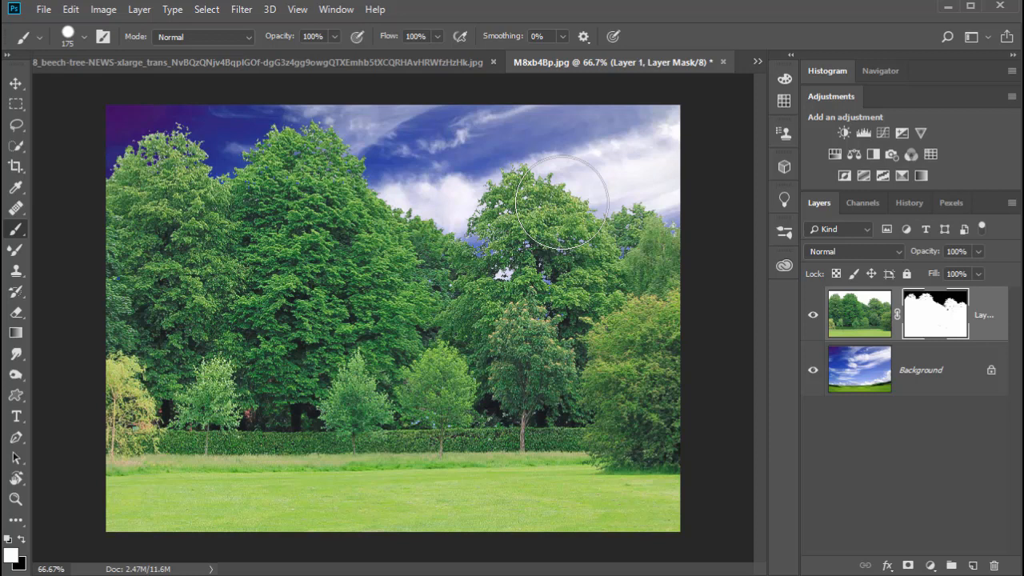
# Try to move the sky Background layer with the Move tool
pyautogui.click(928, 379)
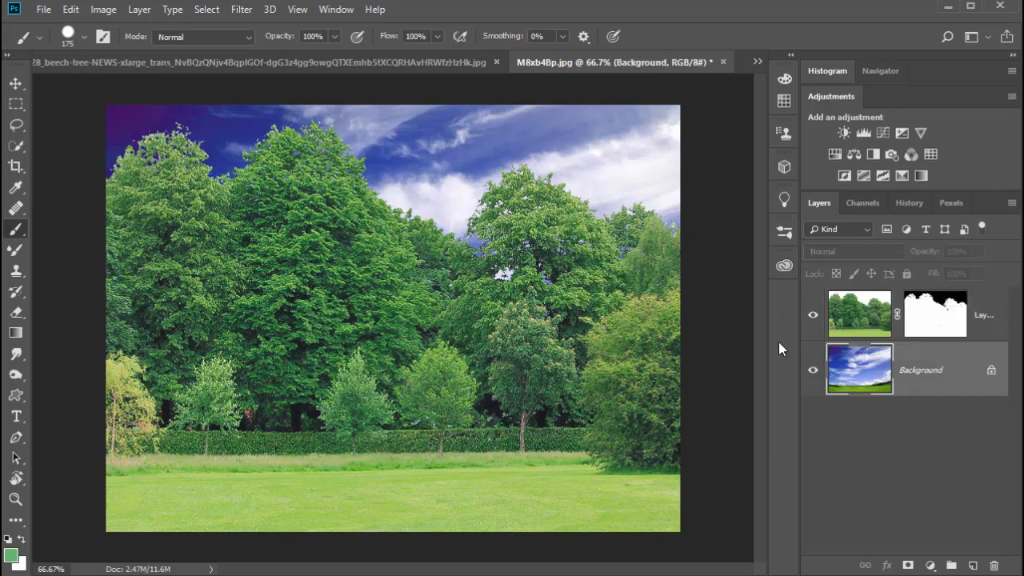
pyautogui.press('v')
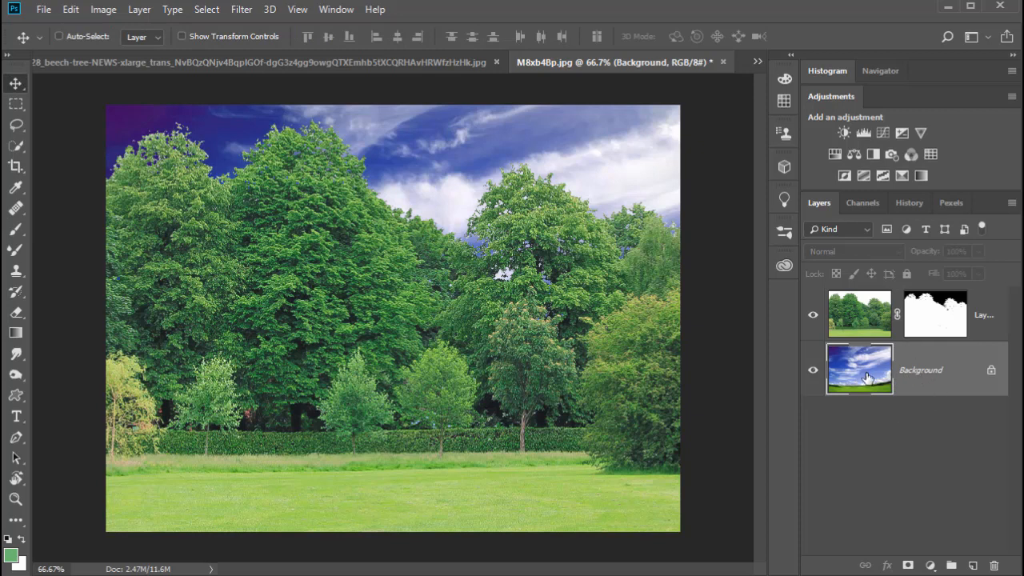
pyautogui.moveTo(436, 216); pyautogui.dragTo(504, 271)
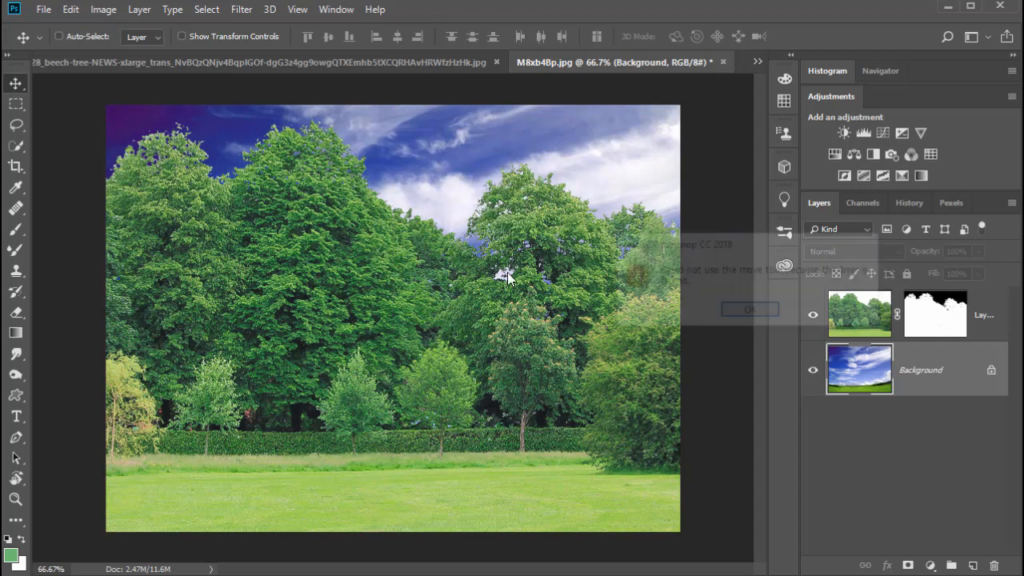
pyautogui.click(748, 313)
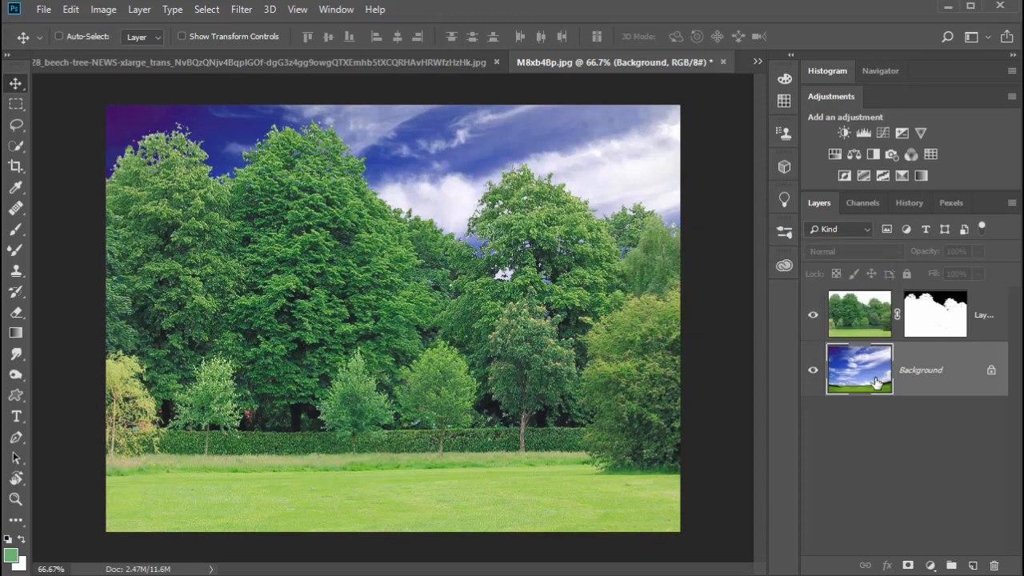
# Convert the sky Background to a regular layer named Layer 0 and move it up, centering it at about X 586.5 px, Y 103 px
pyautogui.doubleClick(920, 376)
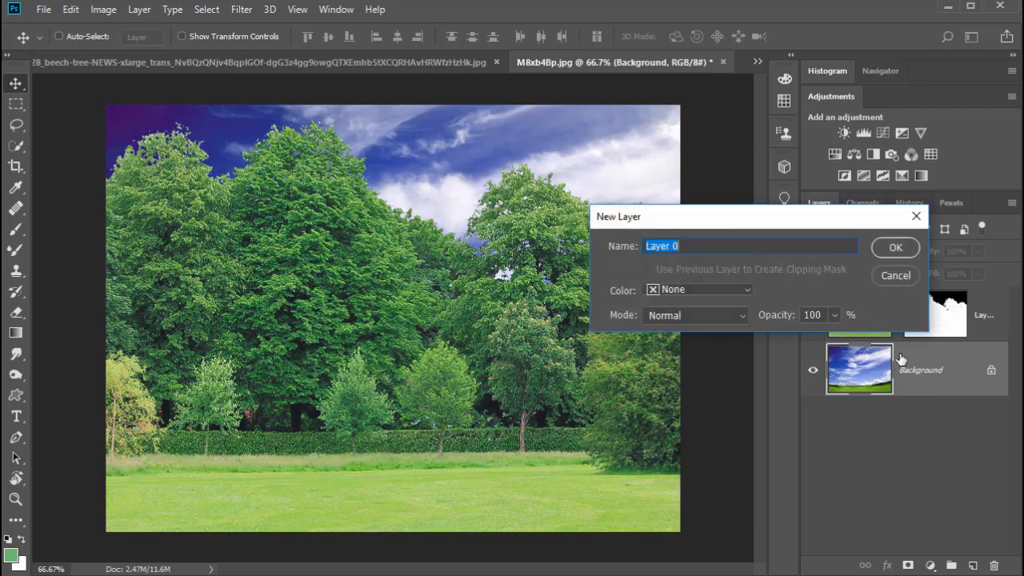
pyautogui.click(893, 247)
pyautogui.moveTo(528, 289); pyautogui.dragTo(525, 222)
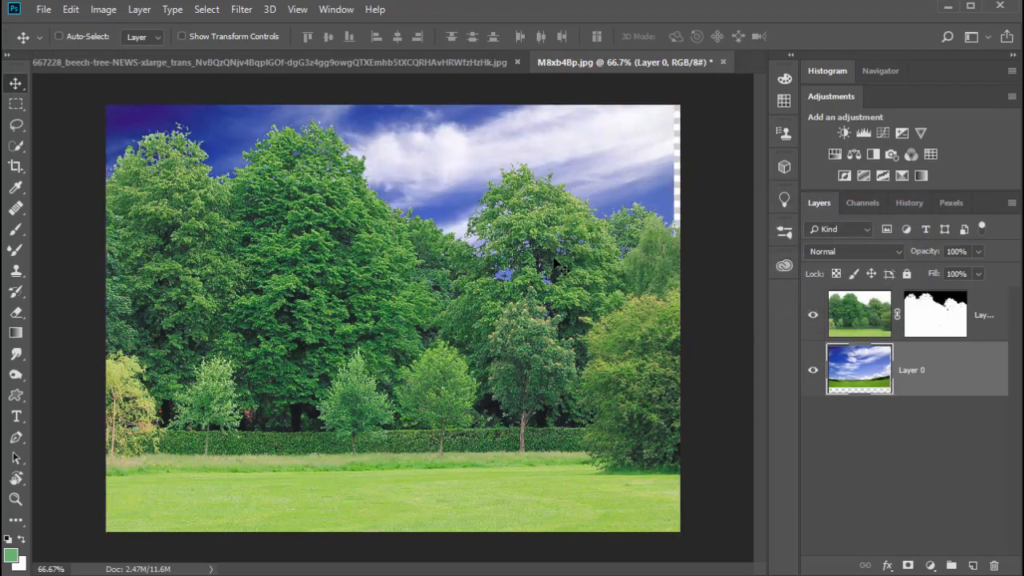
pyautogui.moveTo(568, 297); pyautogui.dragTo(598, 189)
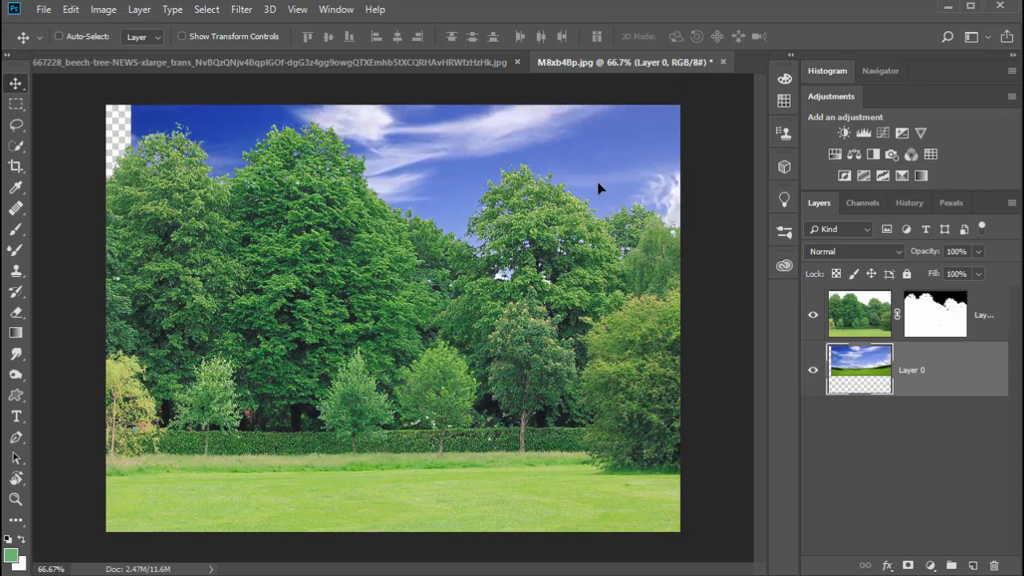
# Free-transform the sky on Layer 0 to 120.67% width and 63.63% height, centered at X 540 px, Y 99.5 px
pyautogui.press('ctrl')
pyautogui.hotkey('ctrl', 't')
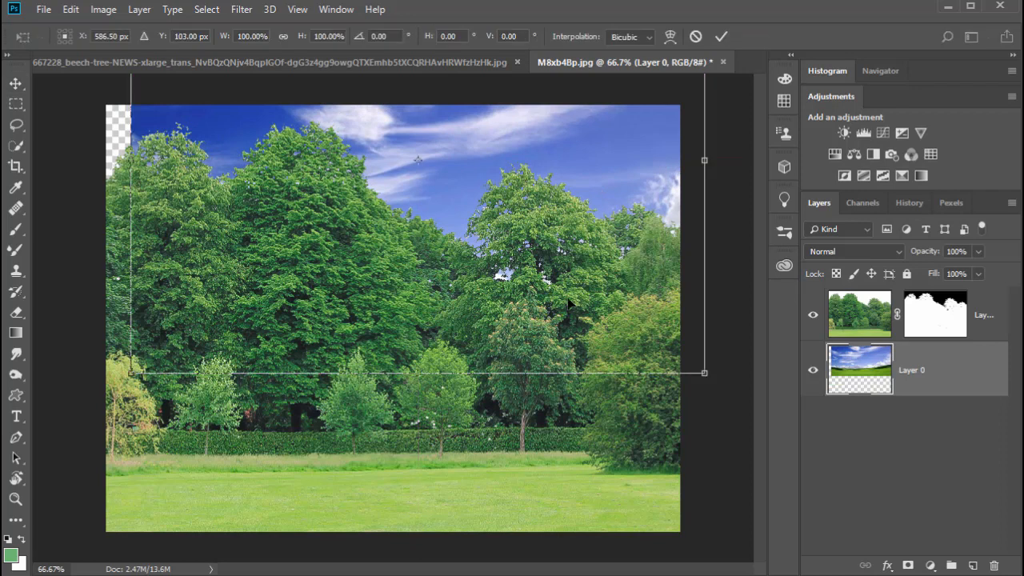
pyautogui.moveTo(129, 163); pyautogui.dragTo(79, 161)
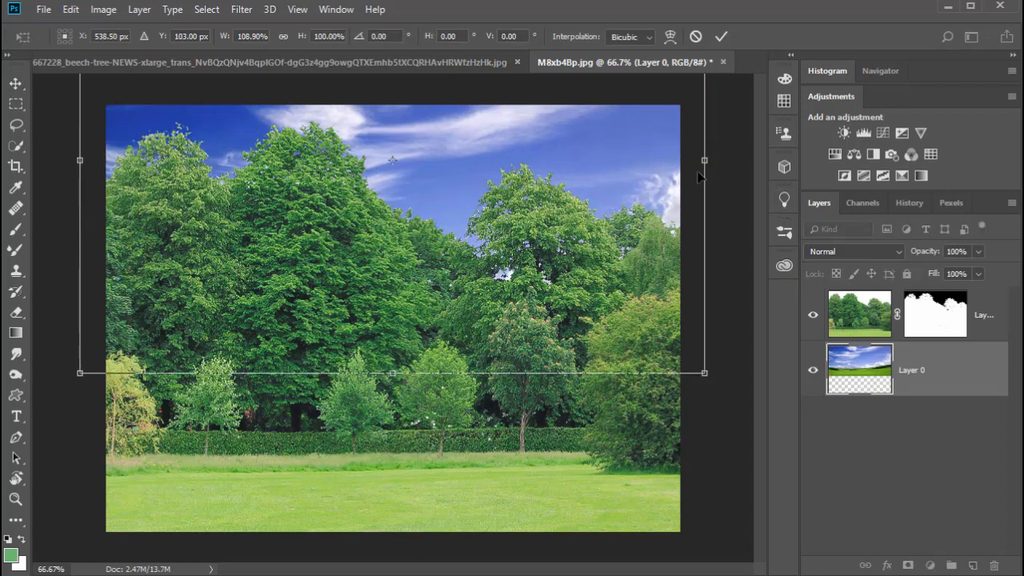
pyautogui.moveTo(704, 160); pyautogui.dragTo(752, 173)
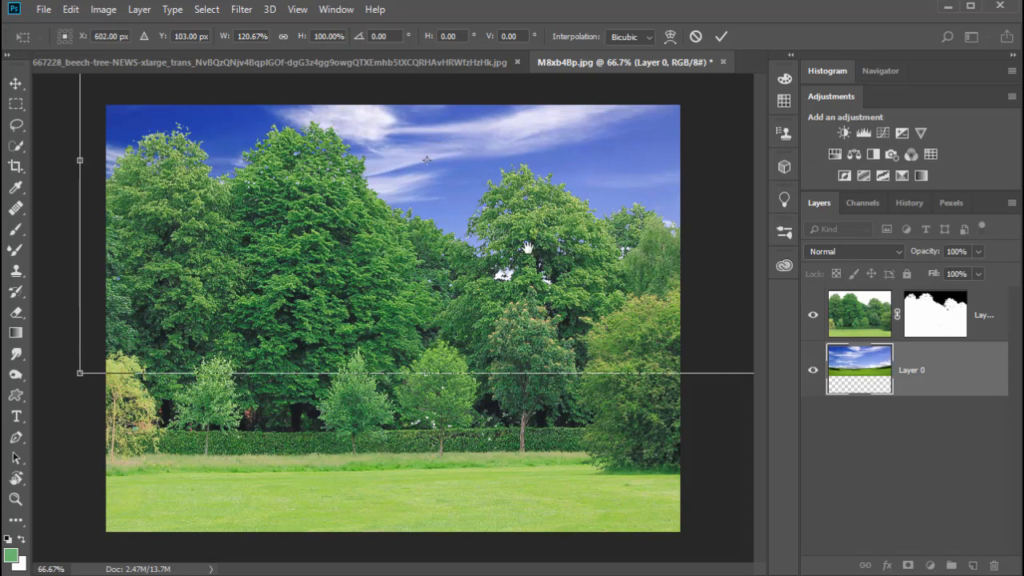
pyautogui.moveTo(530, 255); pyautogui.dragTo(524, 361)
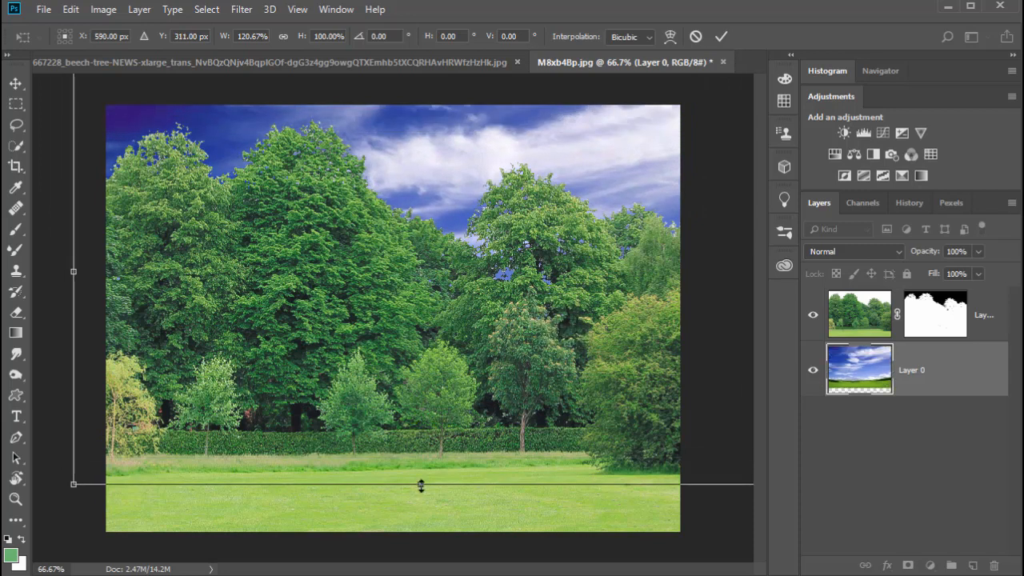
pyautogui.moveTo(421, 484); pyautogui.dragTo(458, 328)
pyautogui.moveTo(524, 264); pyautogui.dragTo(499, 229)
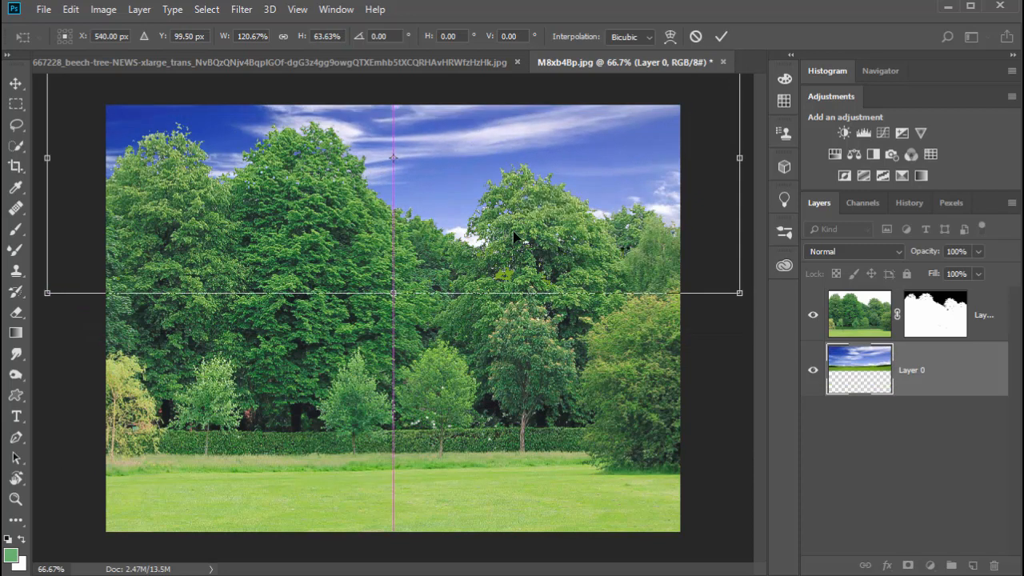
pyautogui.press('Return')
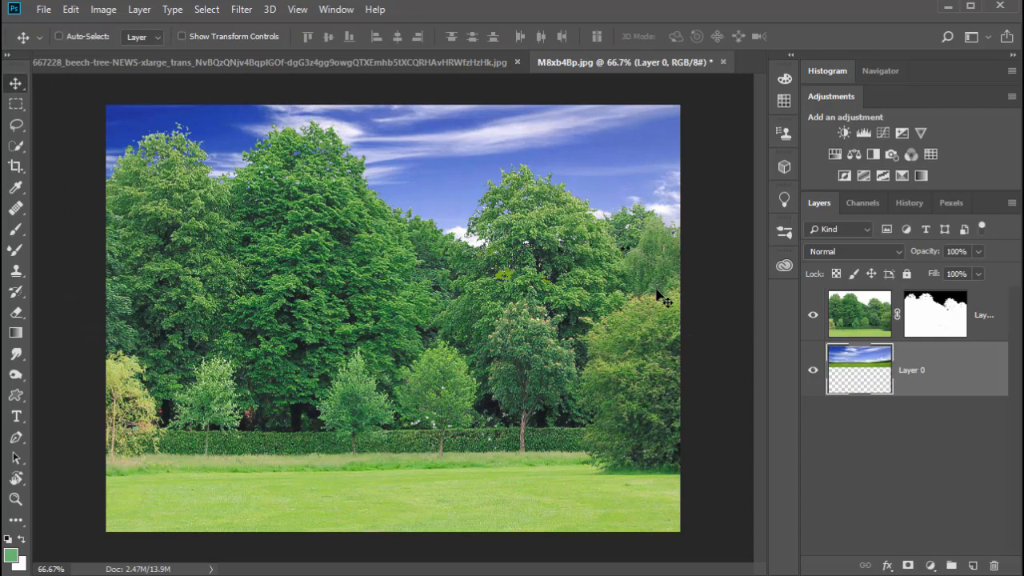
# Add a Hue/Saturation adjustment layer above the sky with Hue -6, Saturation +19 and Lightness +27
pyautogui.scroll(3, 491, 165)
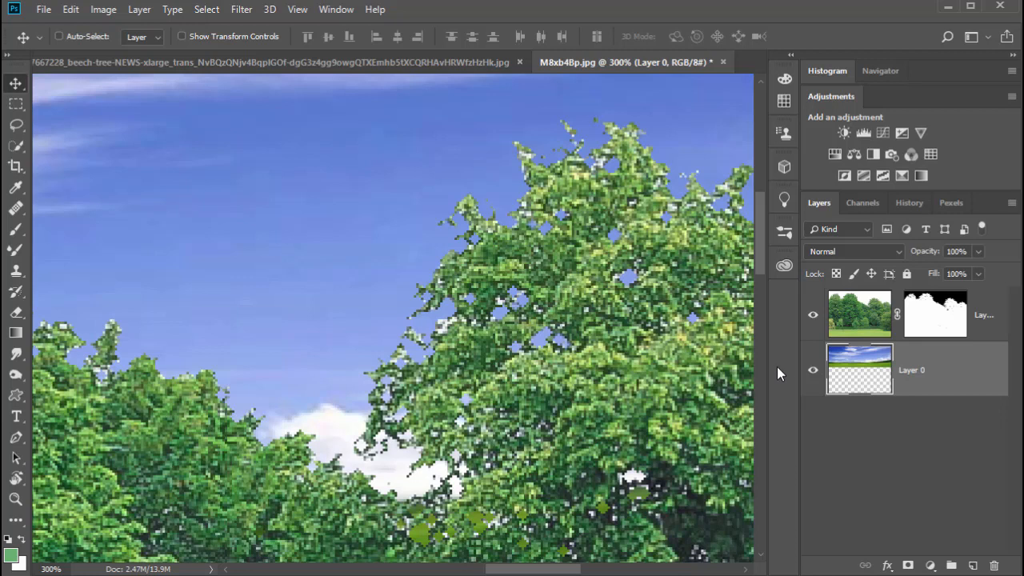
pyautogui.hotkey('ctrl', '-')
pyautogui.hotkey('ctrl', '-')
pyautogui.hotkey('ctrl', '-')
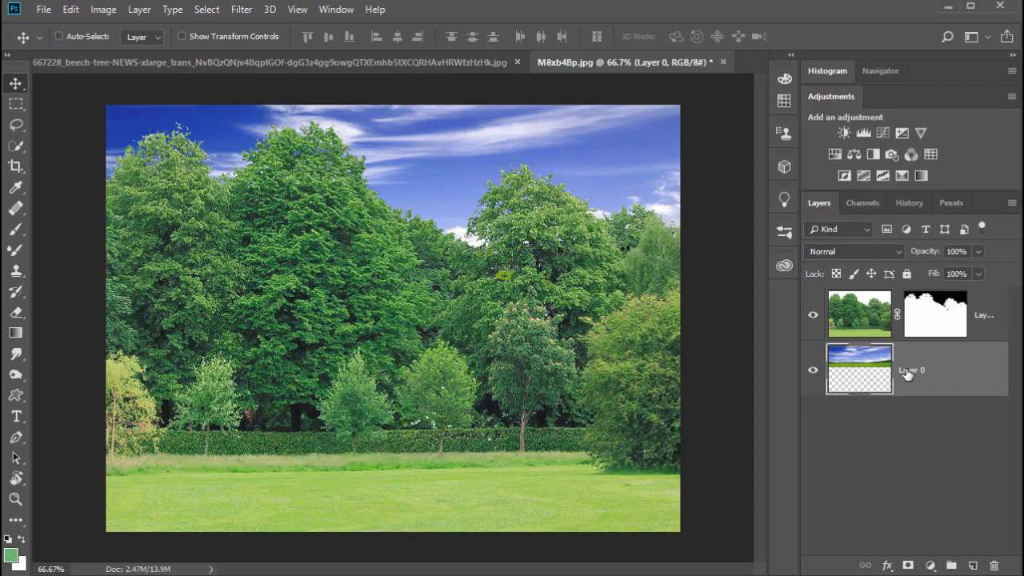
pyautogui.click(835, 154)
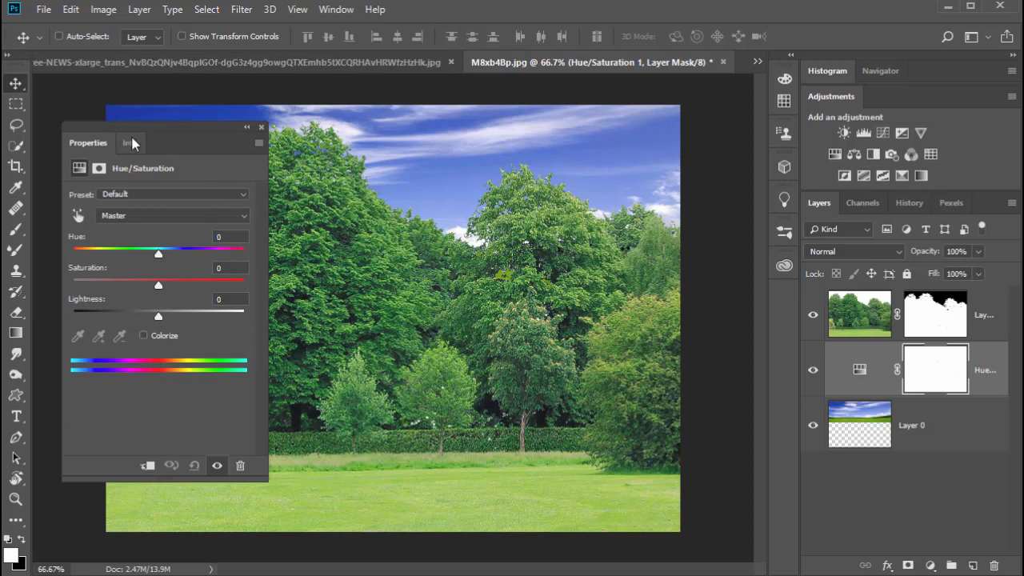
pyautogui.moveTo(117, 128); pyautogui.dragTo(701, 181)
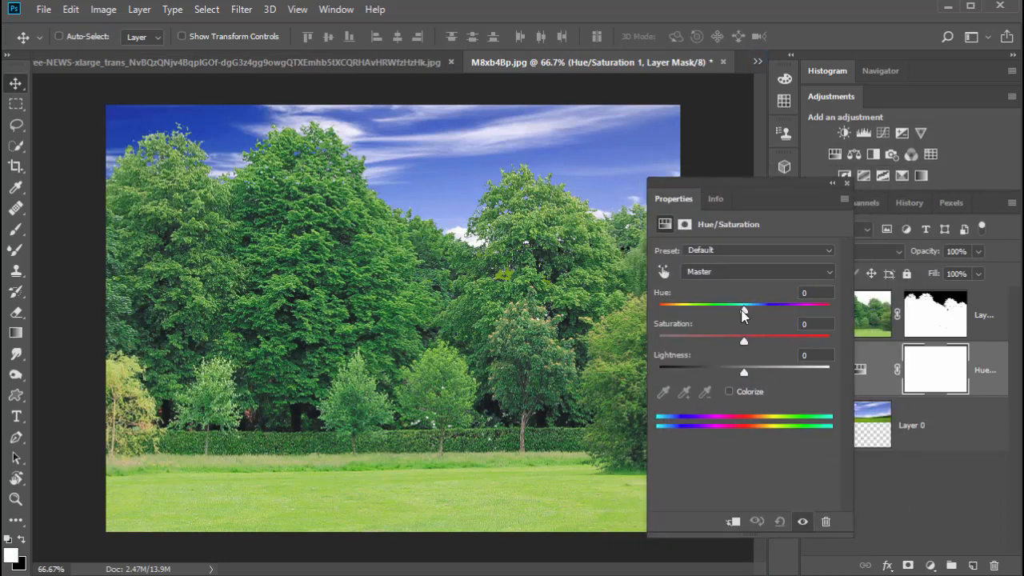
pyautogui.moveTo(743, 315); pyautogui.dragTo(762, 341)
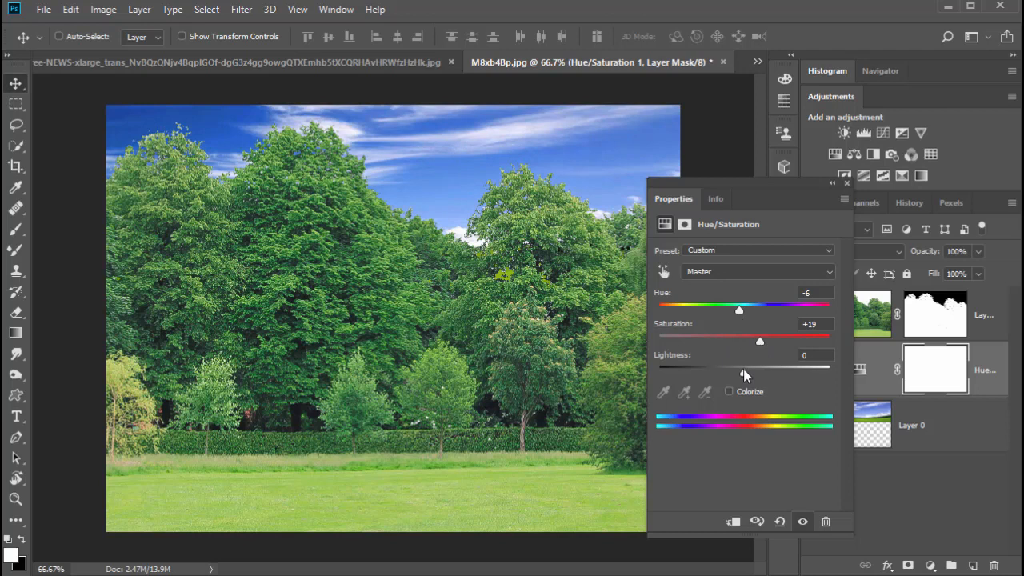
pyautogui.moveTo(743, 370); pyautogui.dragTo(765, 372)
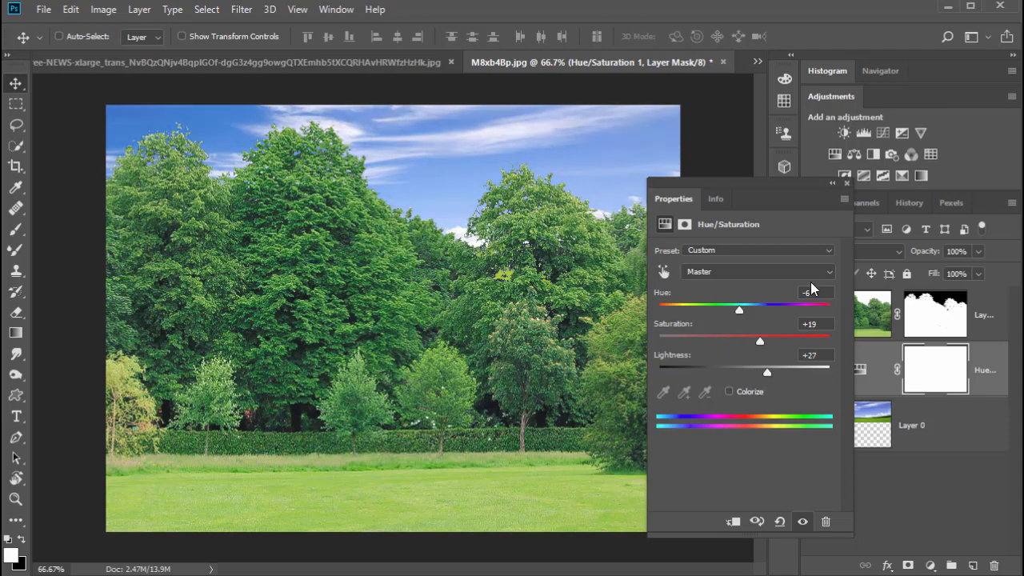
pyautogui.click(846, 183)
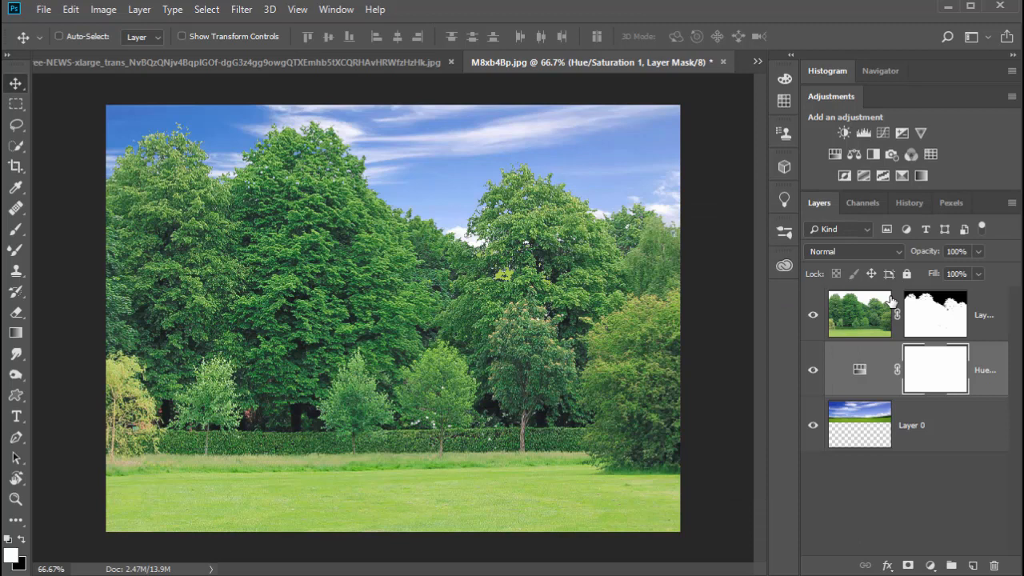
pyautogui.click(813, 426)
pyautogui.click(813, 426)
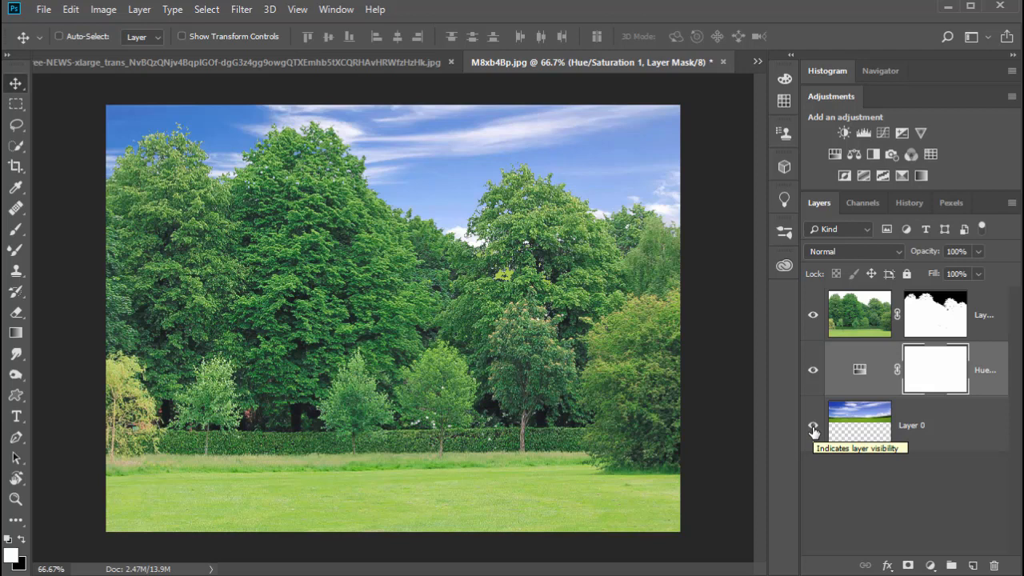
pyautogui.click(206, 9)
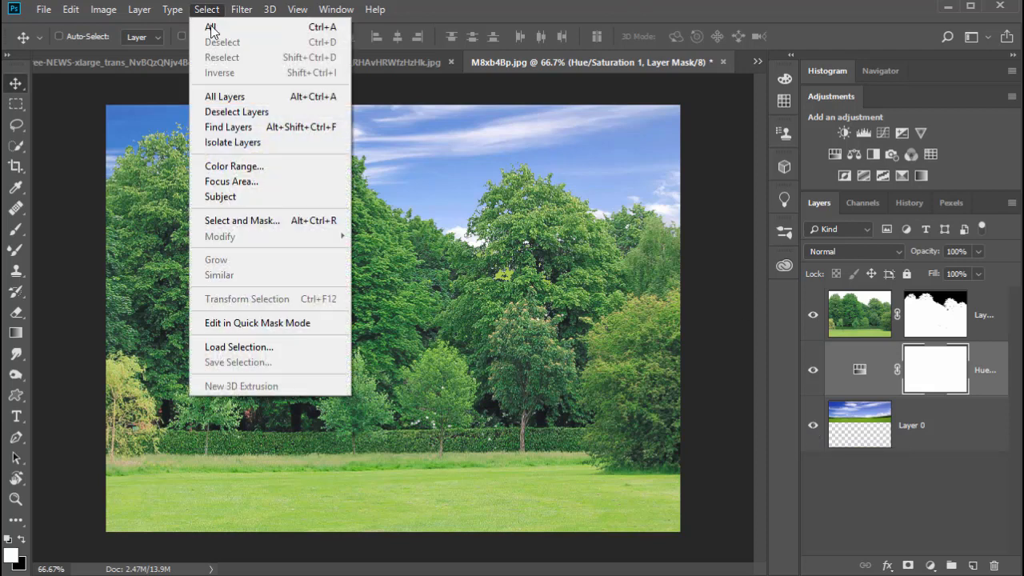
pyautogui.click(289, 164)
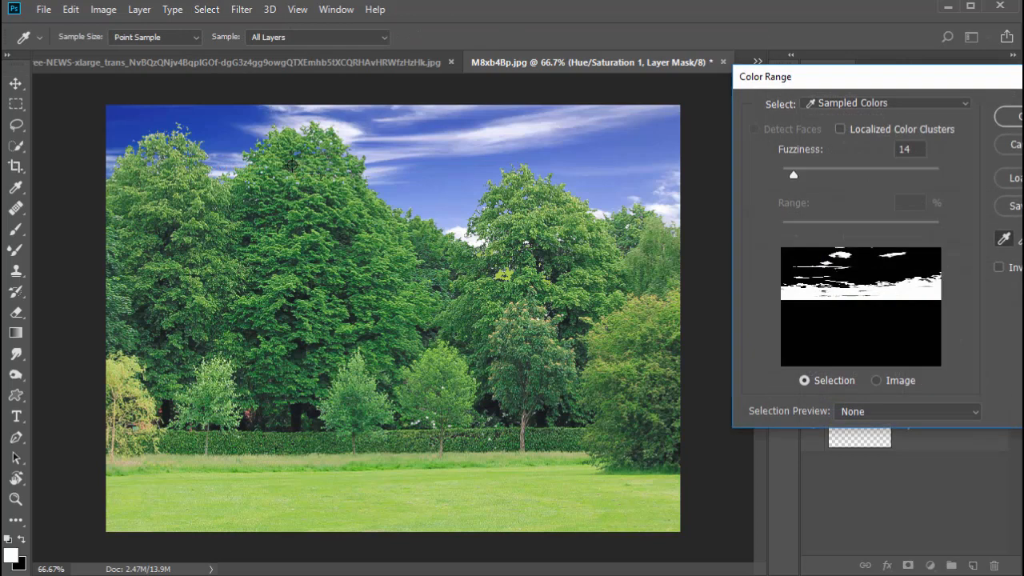
pyautogui.click(1009, 144)
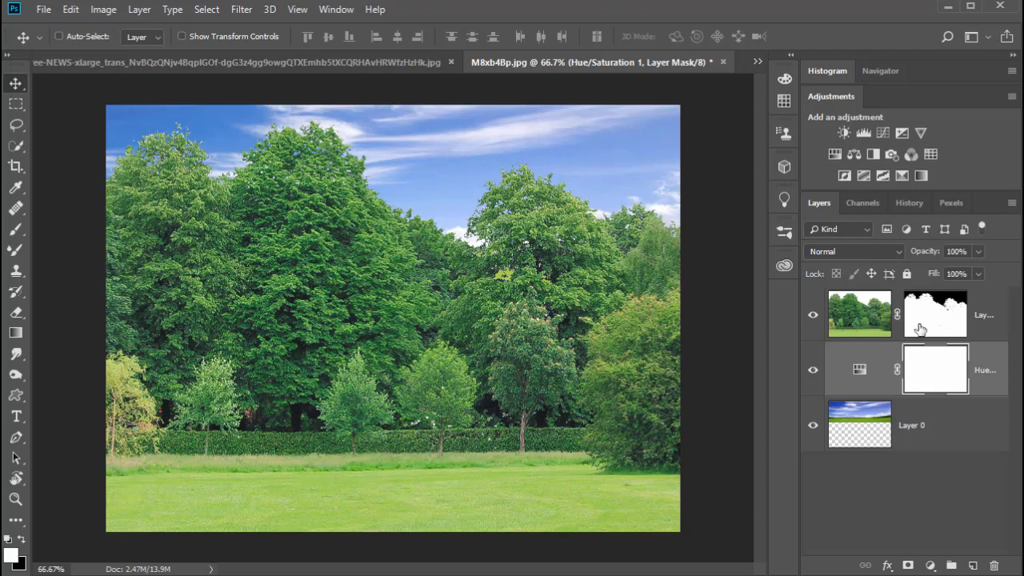
# Try a black brush stroke on the tree layer's mask, undo it, and paint white on the mask over the lower trees and hedge
pyautogui.click(948, 323)
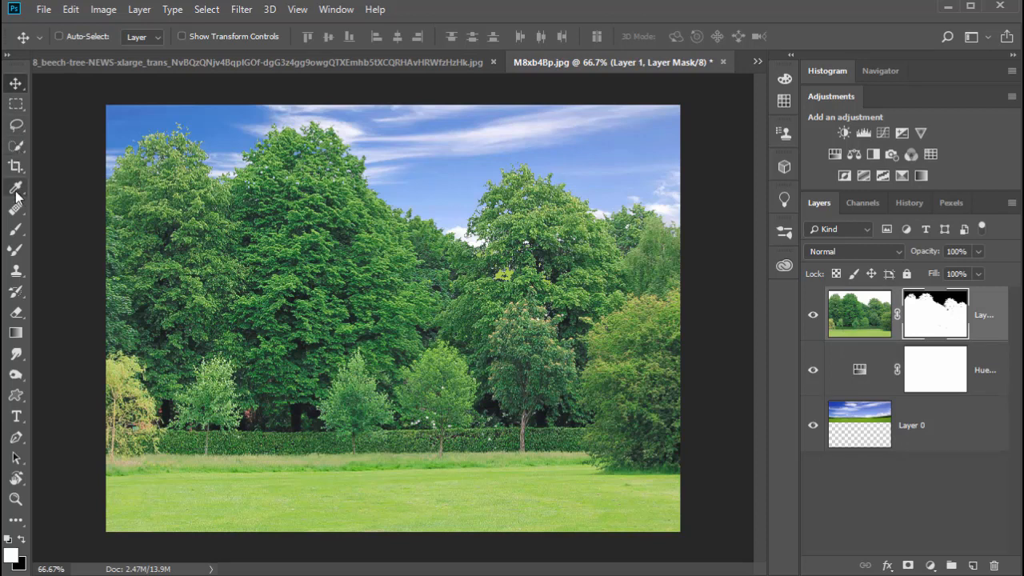
pyautogui.click(14, 231)
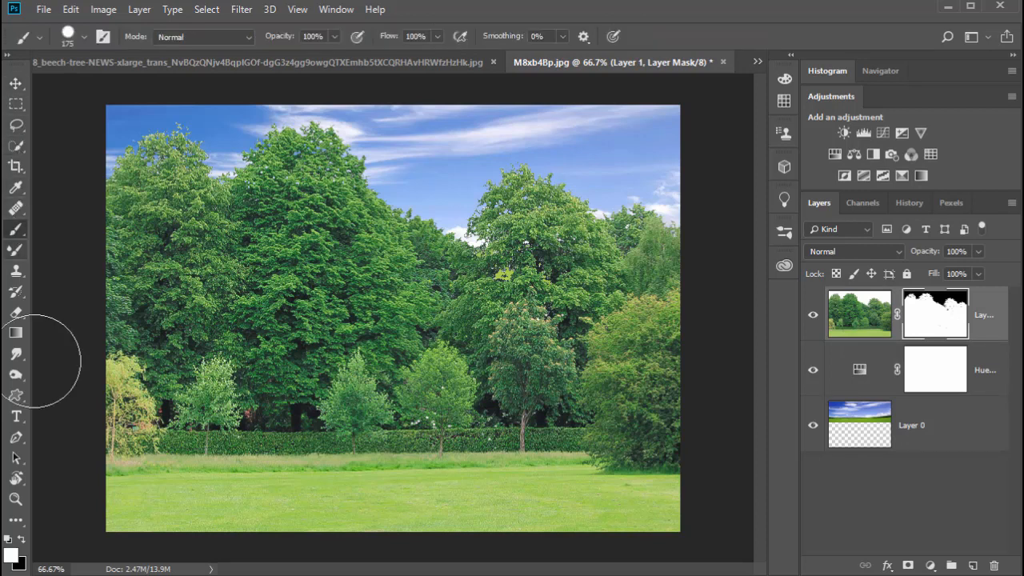
pyautogui.click(21, 539)
pyautogui.moveTo(384, 419); pyautogui.dragTo(432, 424)
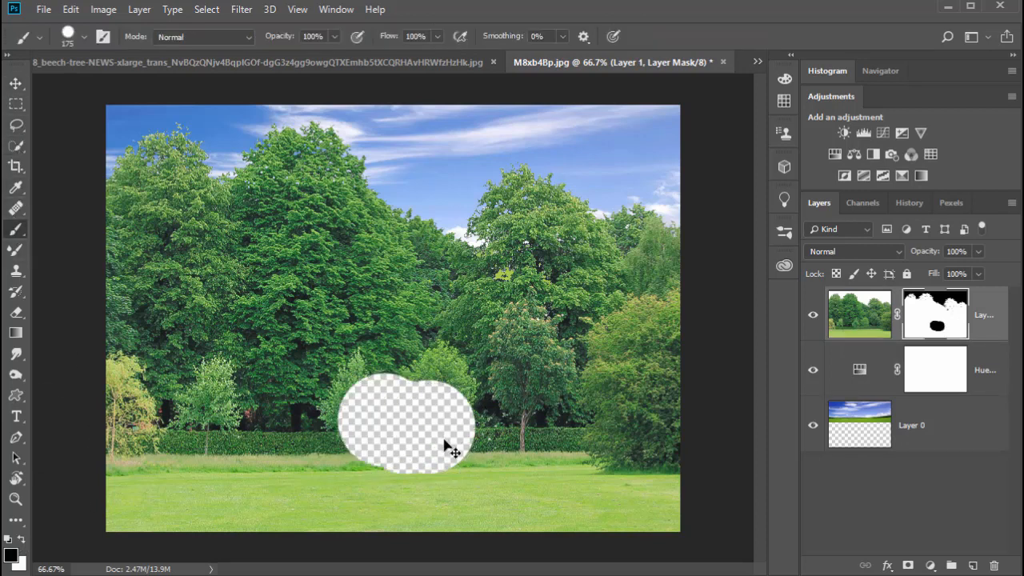
pyautogui.hotkey('ctrl', 'z')
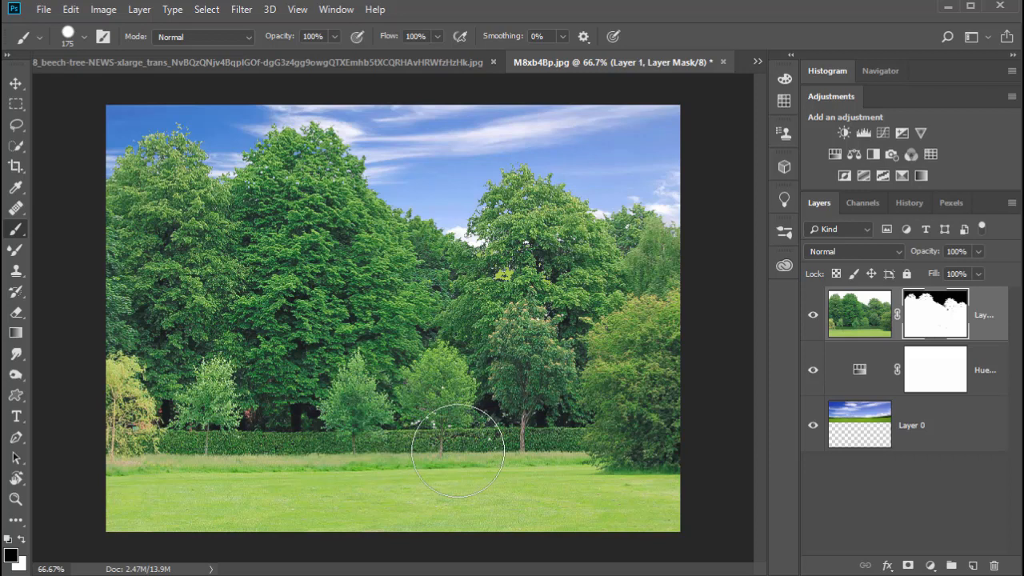
pyautogui.press('x')
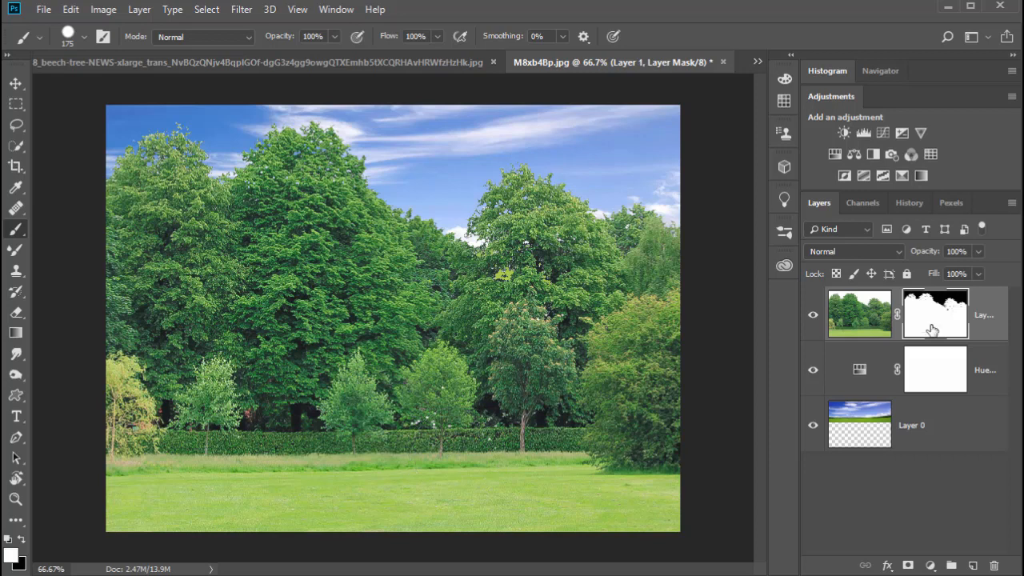
pyautogui.moveTo(541, 396)
pyautogui.mouseDown()
pyautogui.moveTo(369, 411)
pyautogui.moveTo(483, 428)
pyautogui.mouseUp()
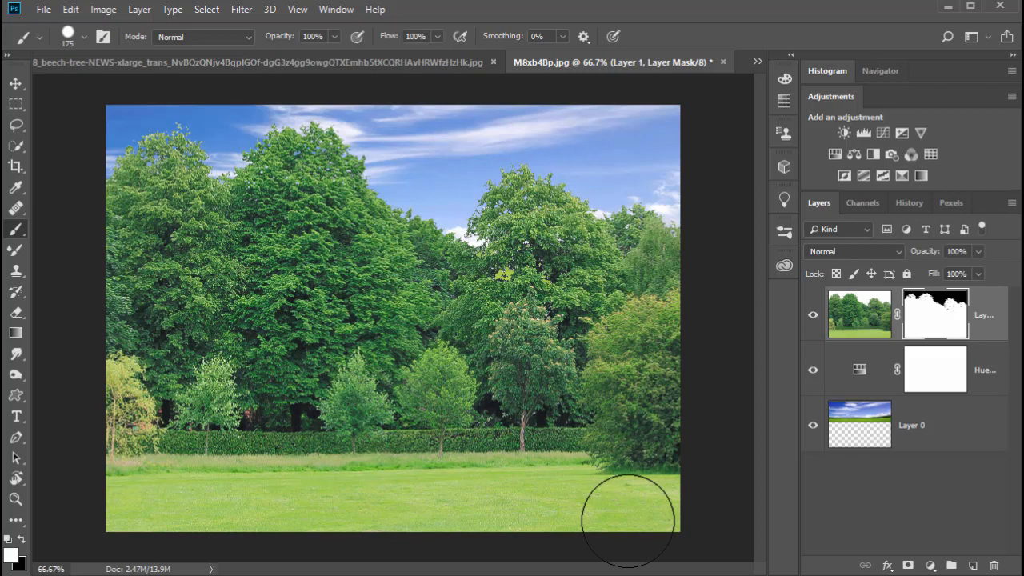